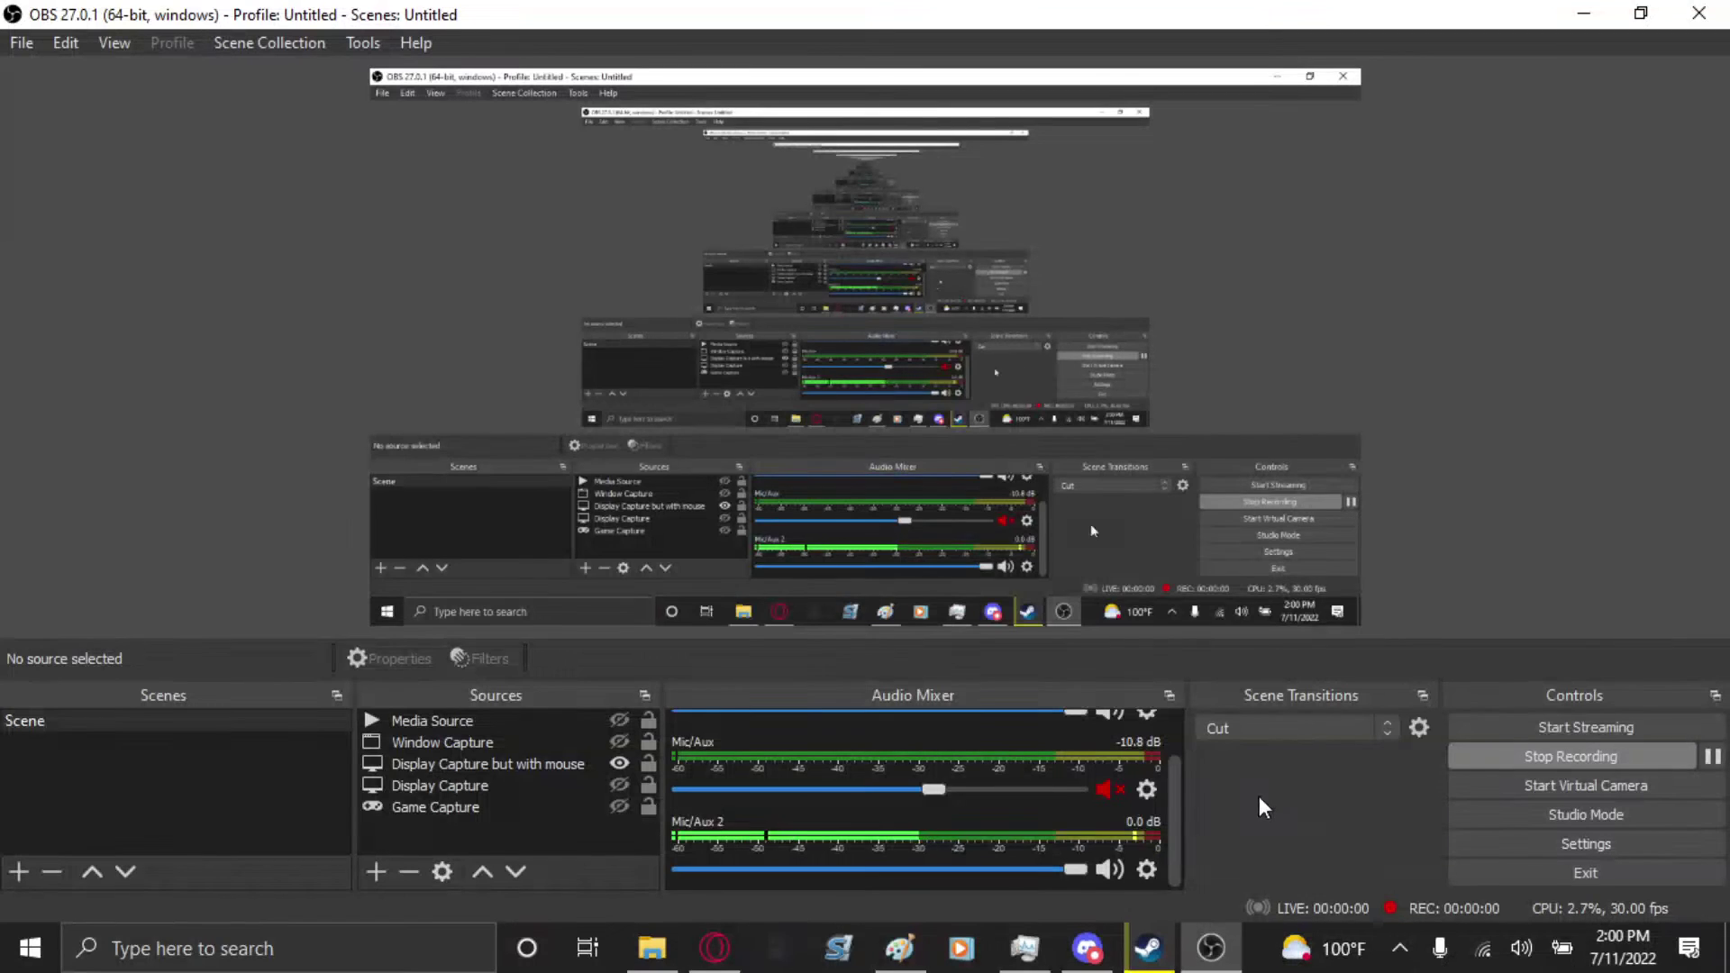
- Switch to Paint and enlarge the blank canvas to 1346 × 516 px
left_click(910, 953)
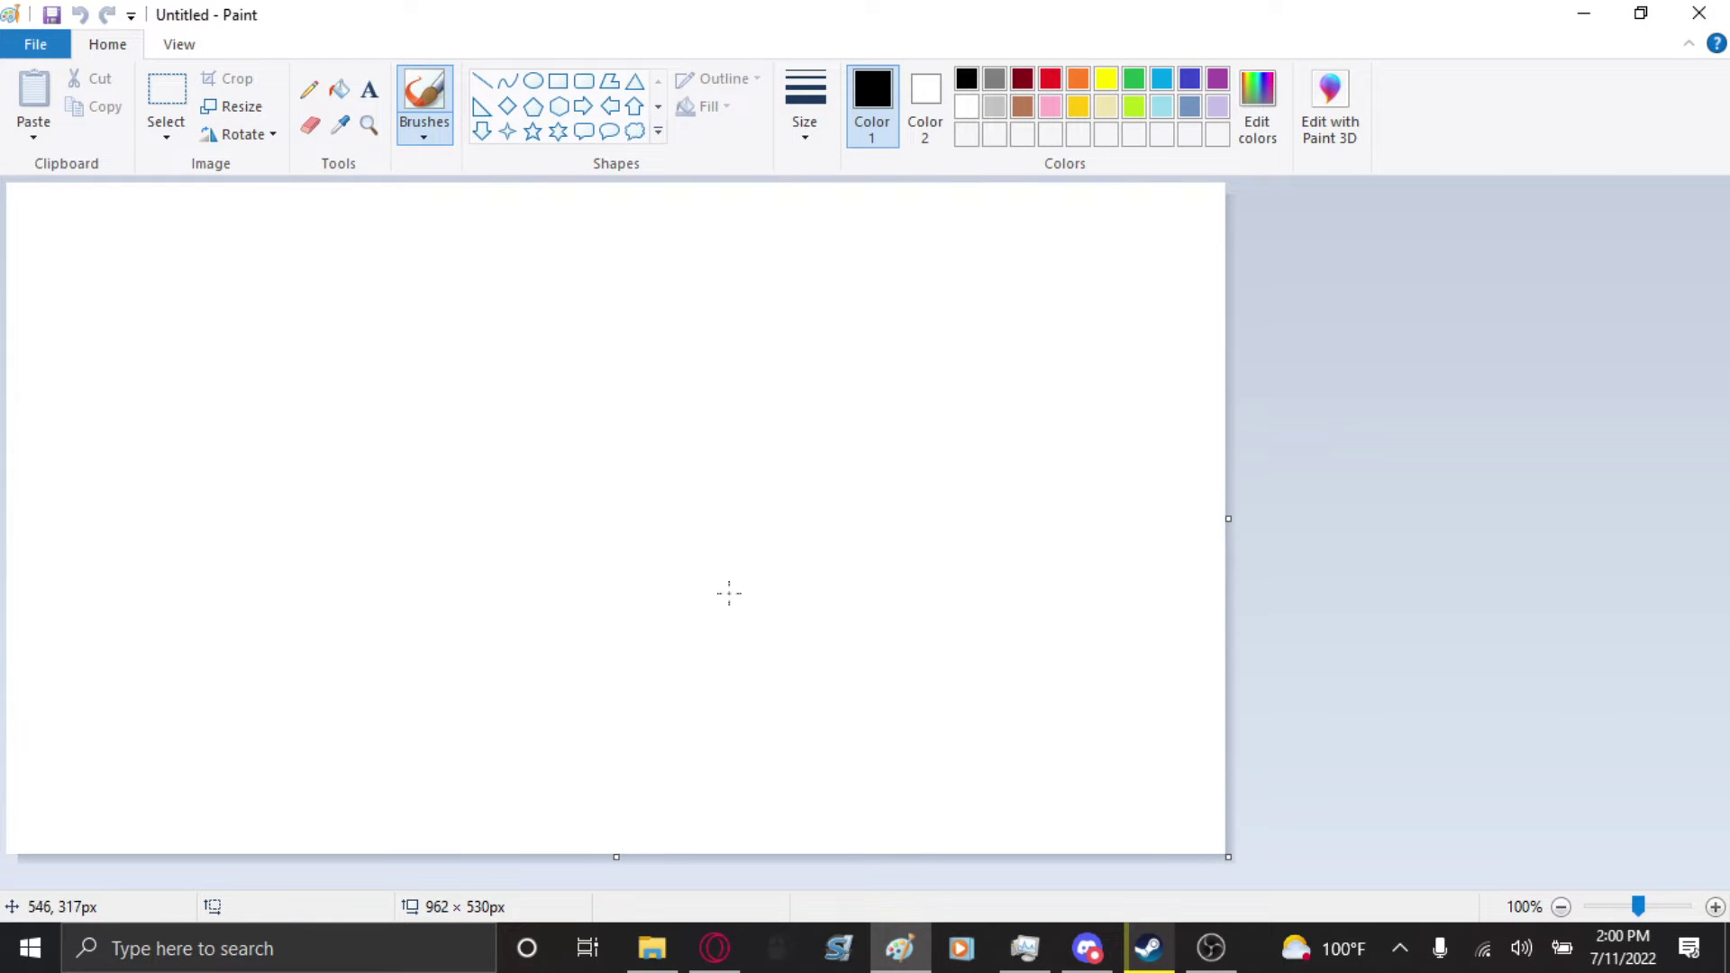
left_click_drag(617, 859, 617, 883)
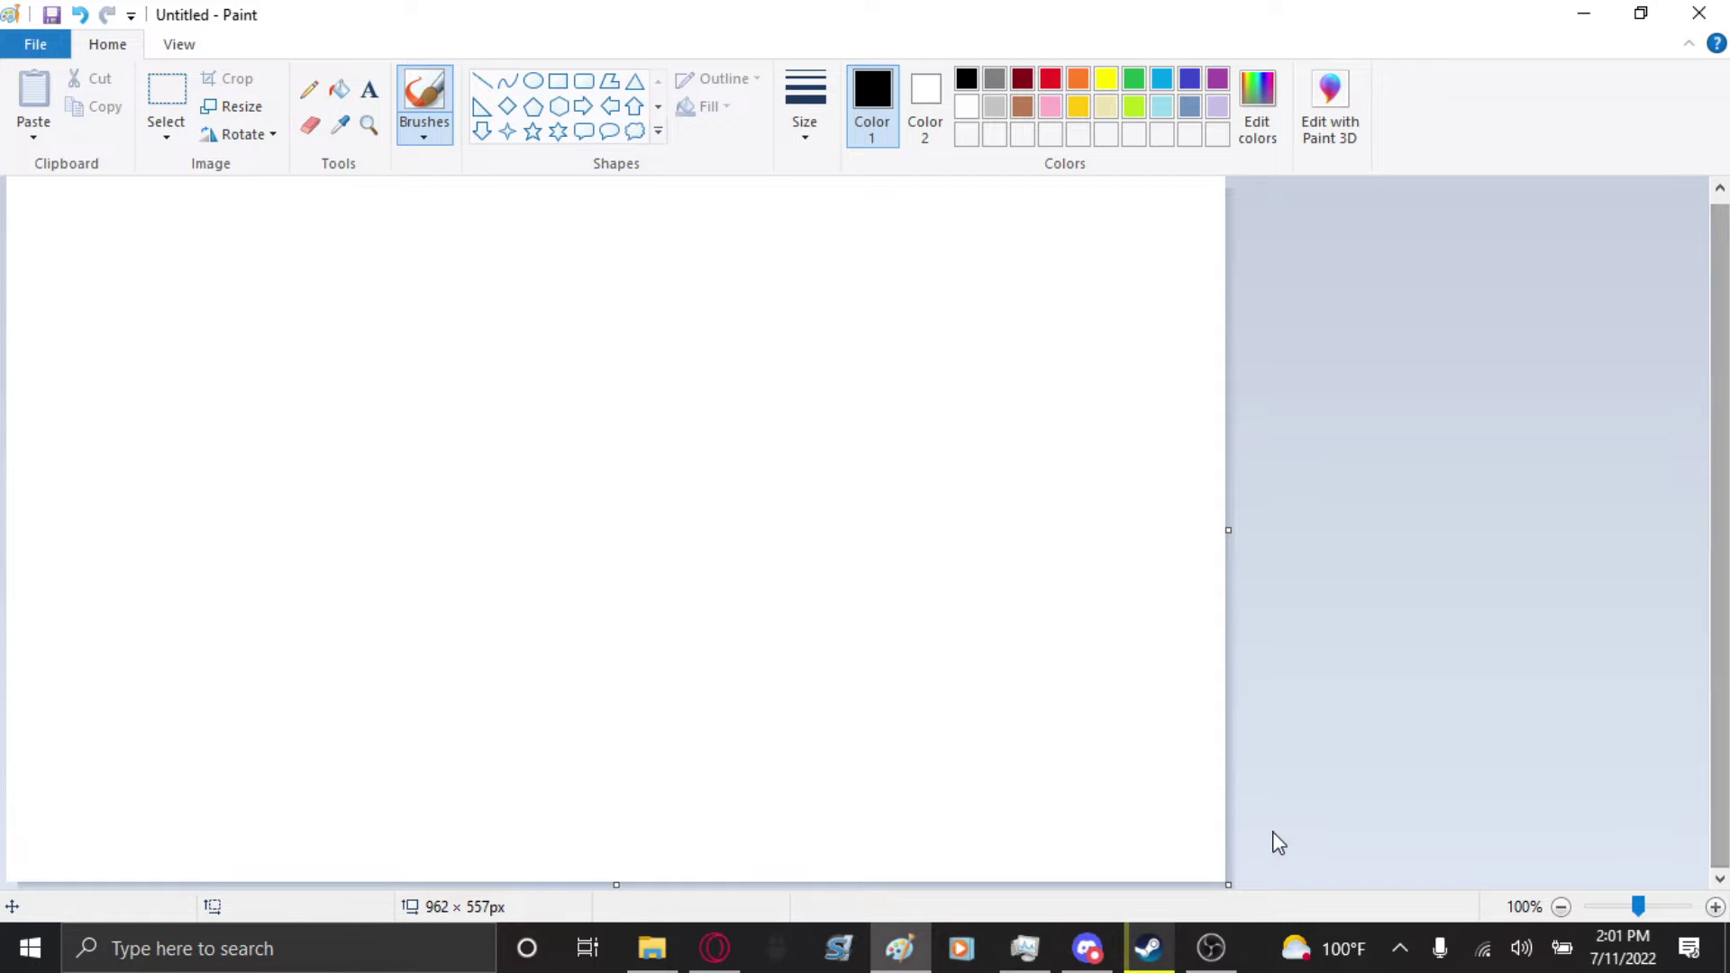
left_click_drag(1228, 885, 1711, 901)
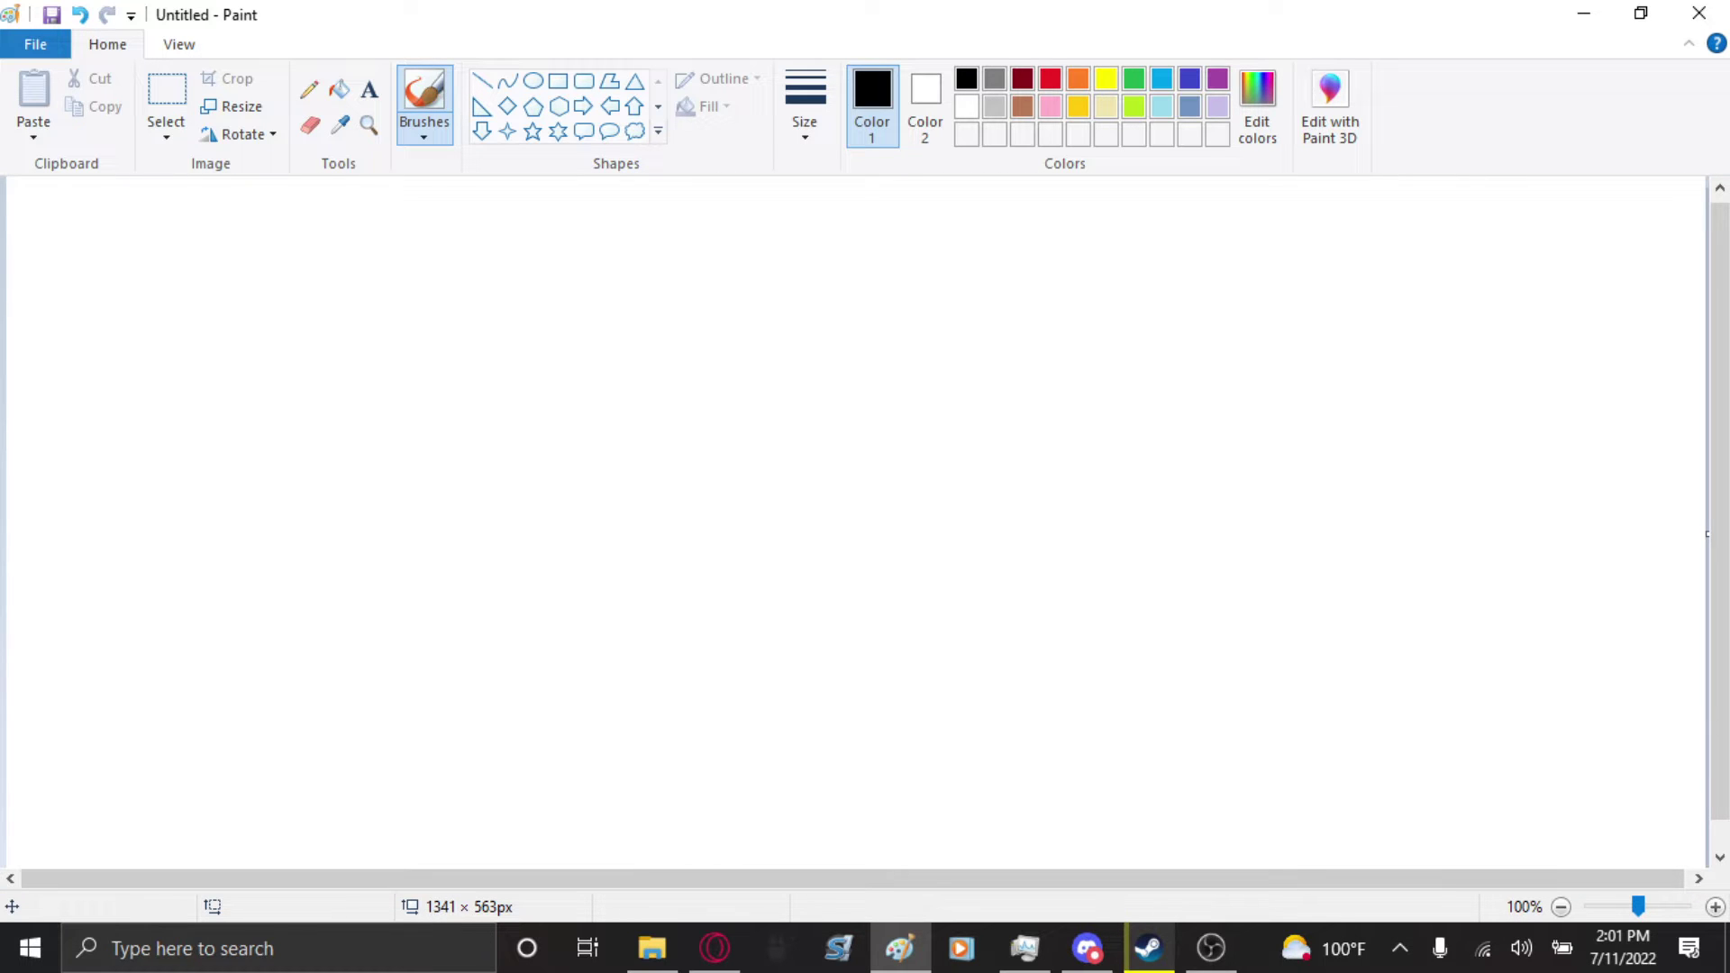
left_click(1719, 857)
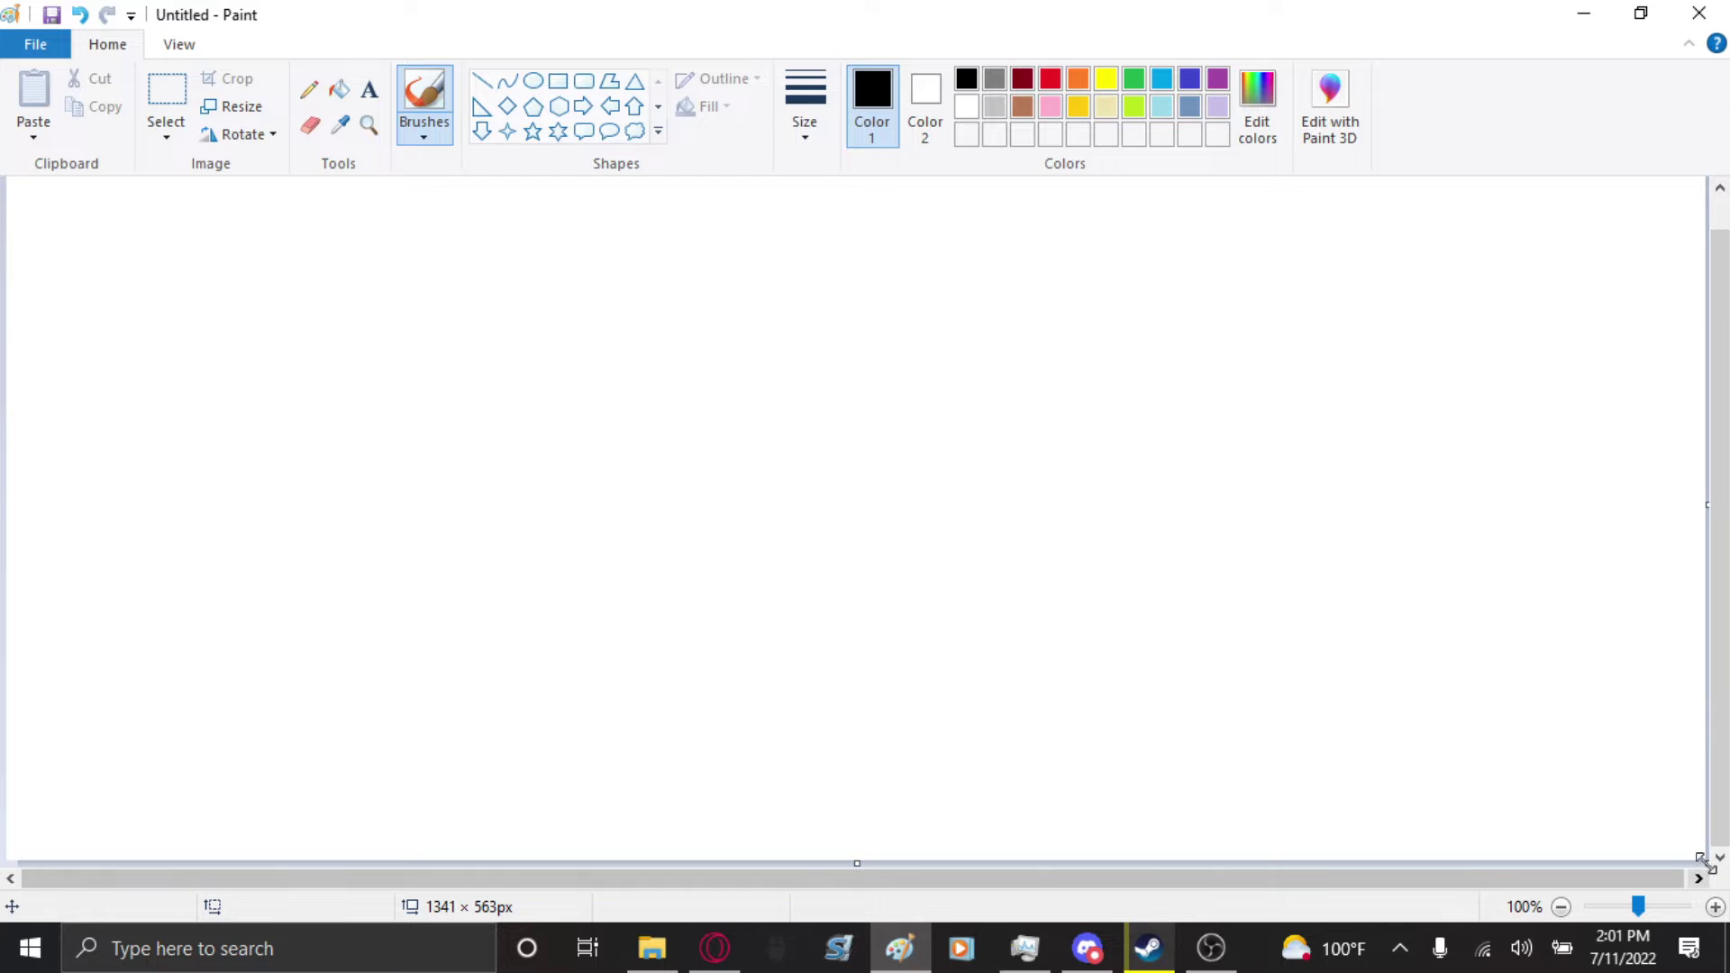
mouse_move(1701, 859)
left_mouse_down()
mouse_move(1658, 800)
mouse_move(1684, 835)
mouse_move(1712, 836)
left_mouse_up()
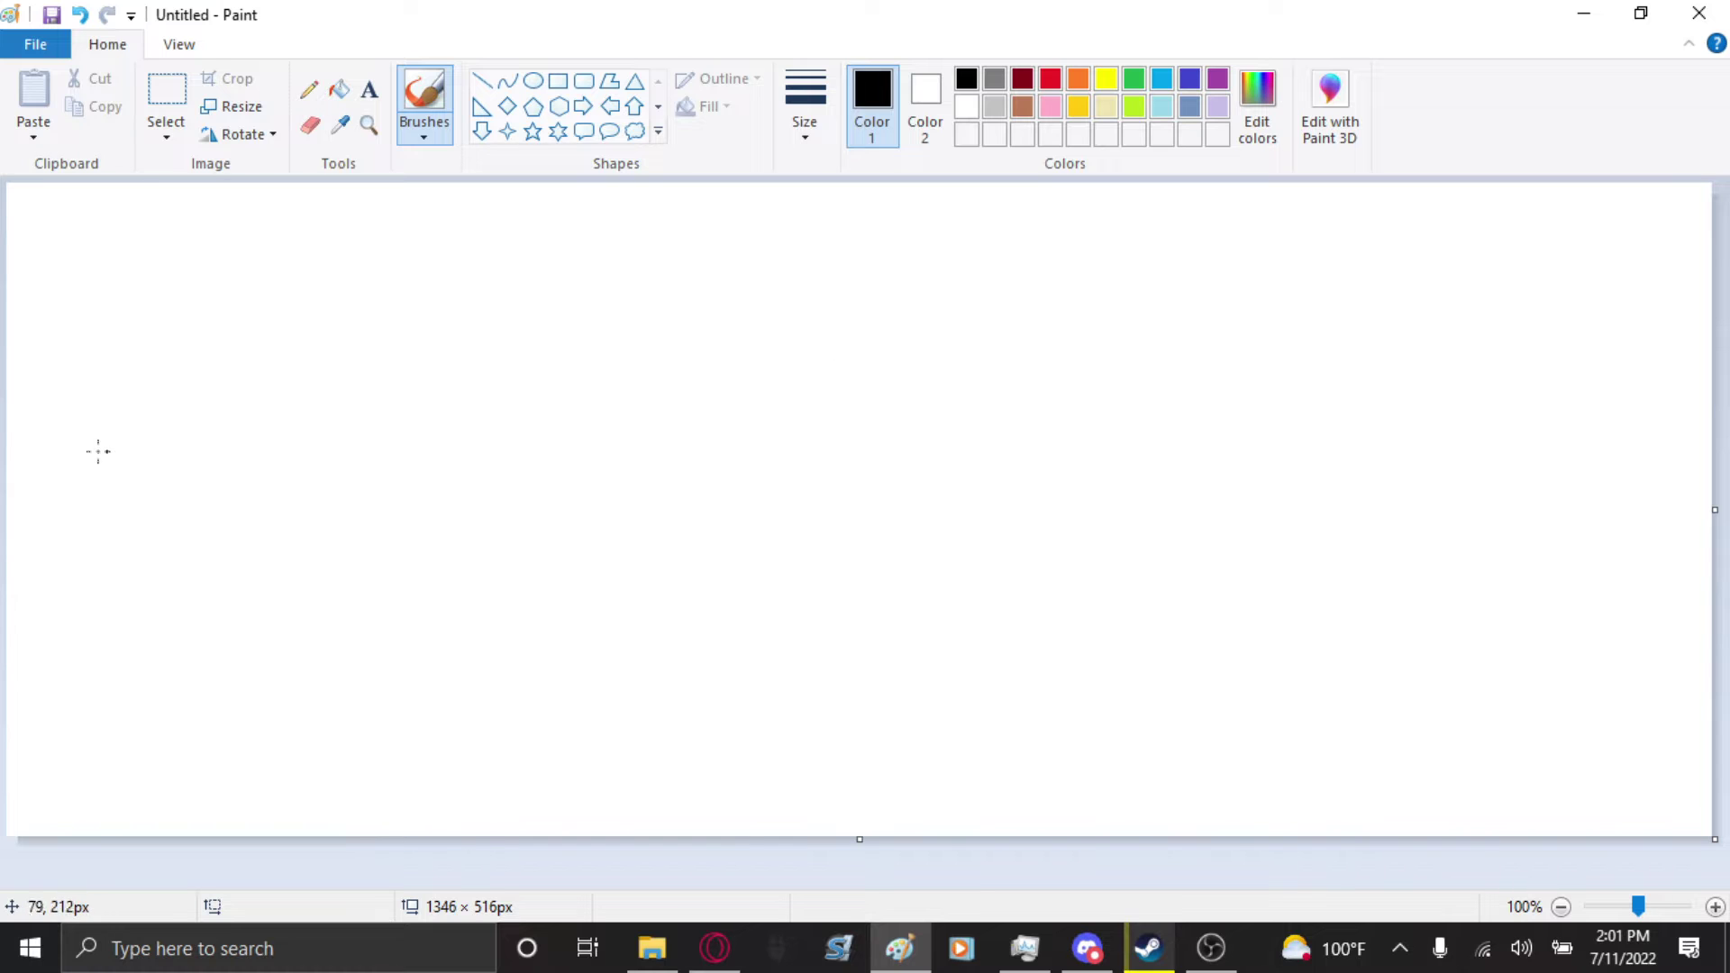
left_click(7, 559)
- Choose the Line shape with the thickest stroke size
left_click(482, 81)
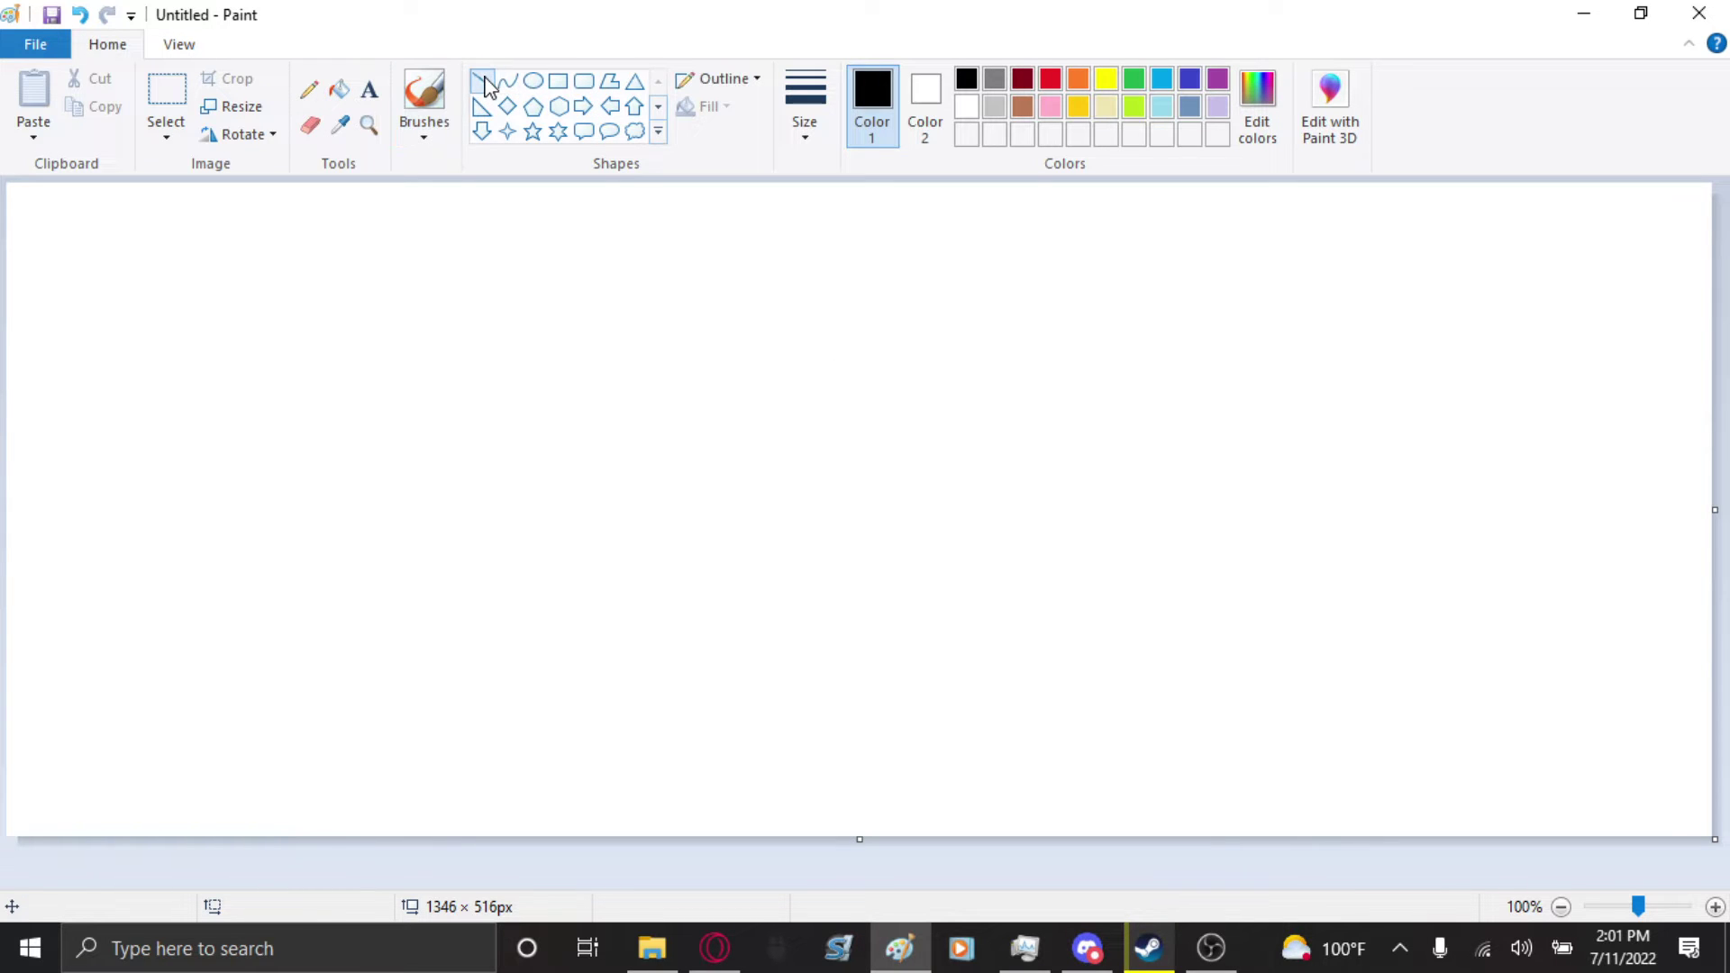
left_click(805, 125)
left_click(790, 333)
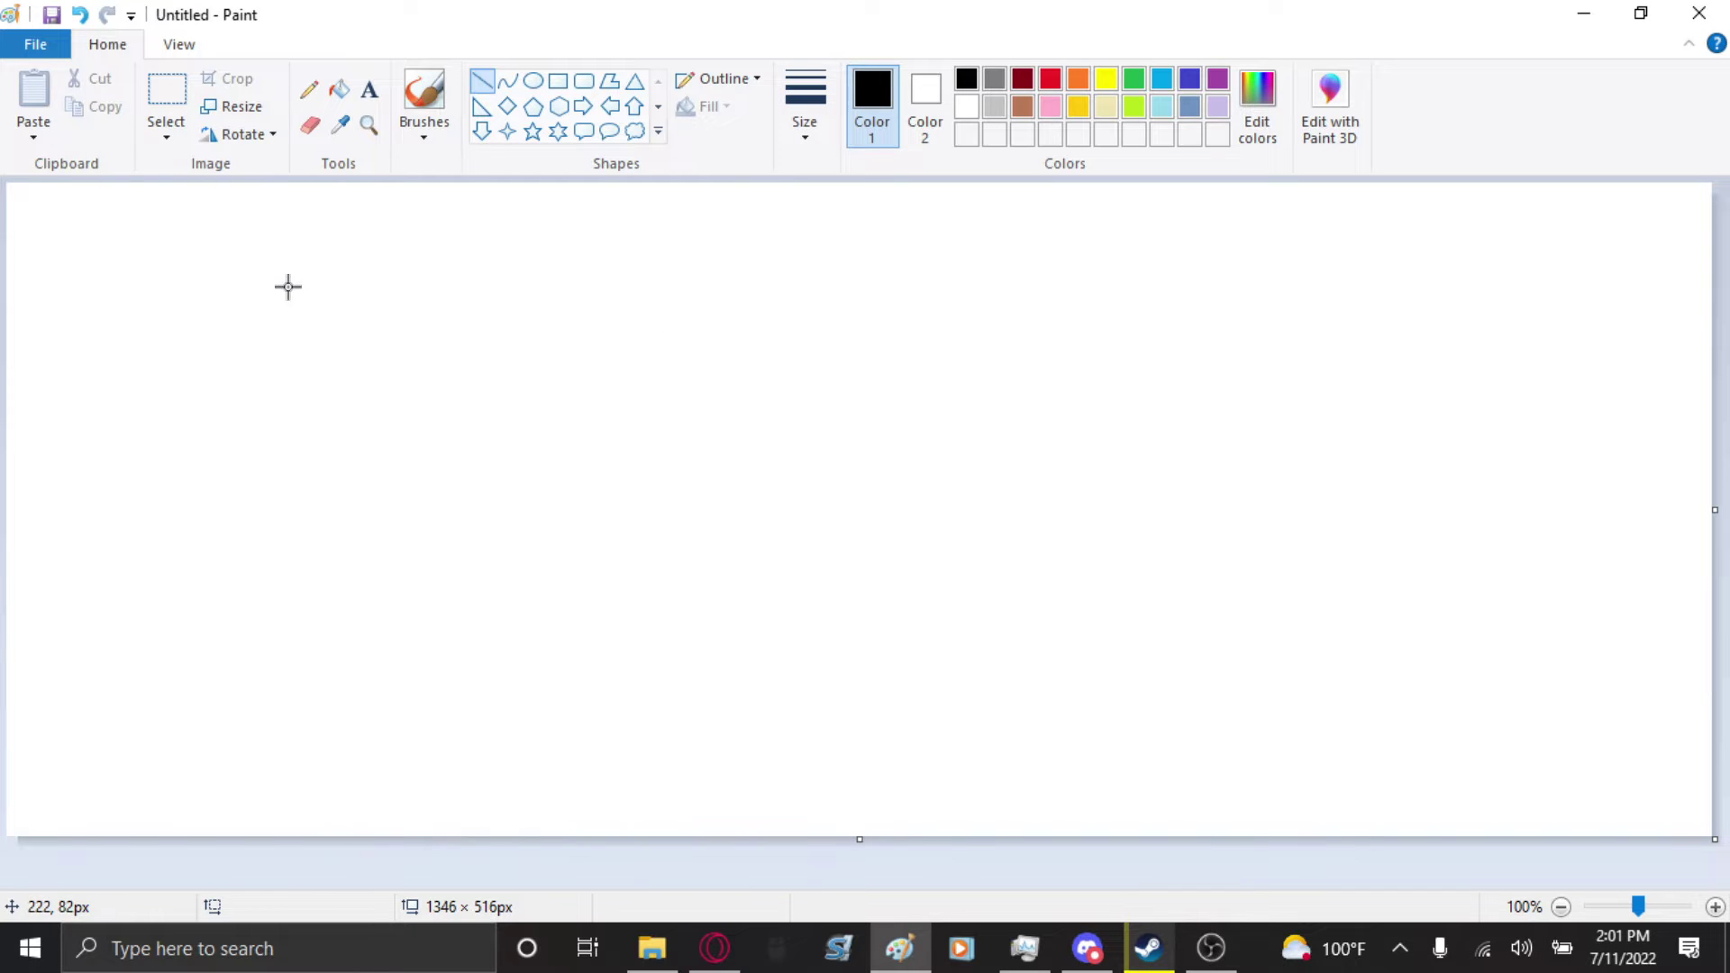
- Sketch a trial outline with a long slightly rising top line and thick brush strokes descending from both of its ends
left_click_drag(288, 287, 957, 232)
left_click_drag(286, 287, 288, 423)
left_click(424, 93)
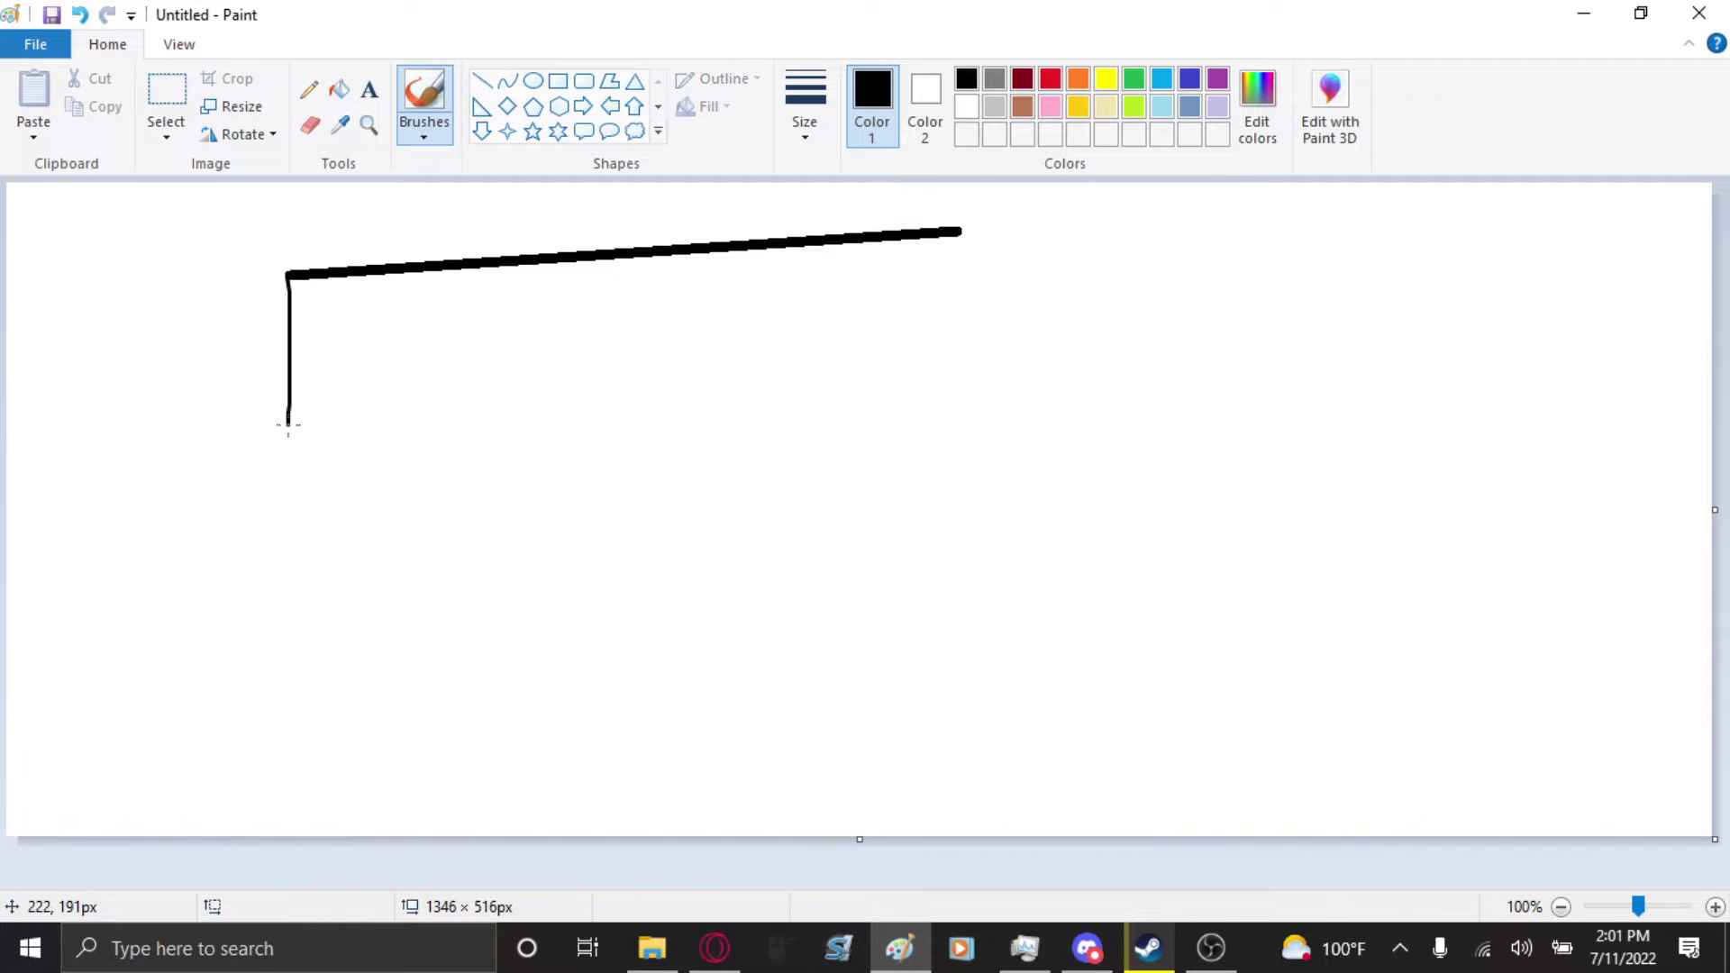
left_click(804, 106)
left_click(784, 320)
left_click_drag(956, 230, 1066, 368)
left_click_drag(287, 276, 259, 451)
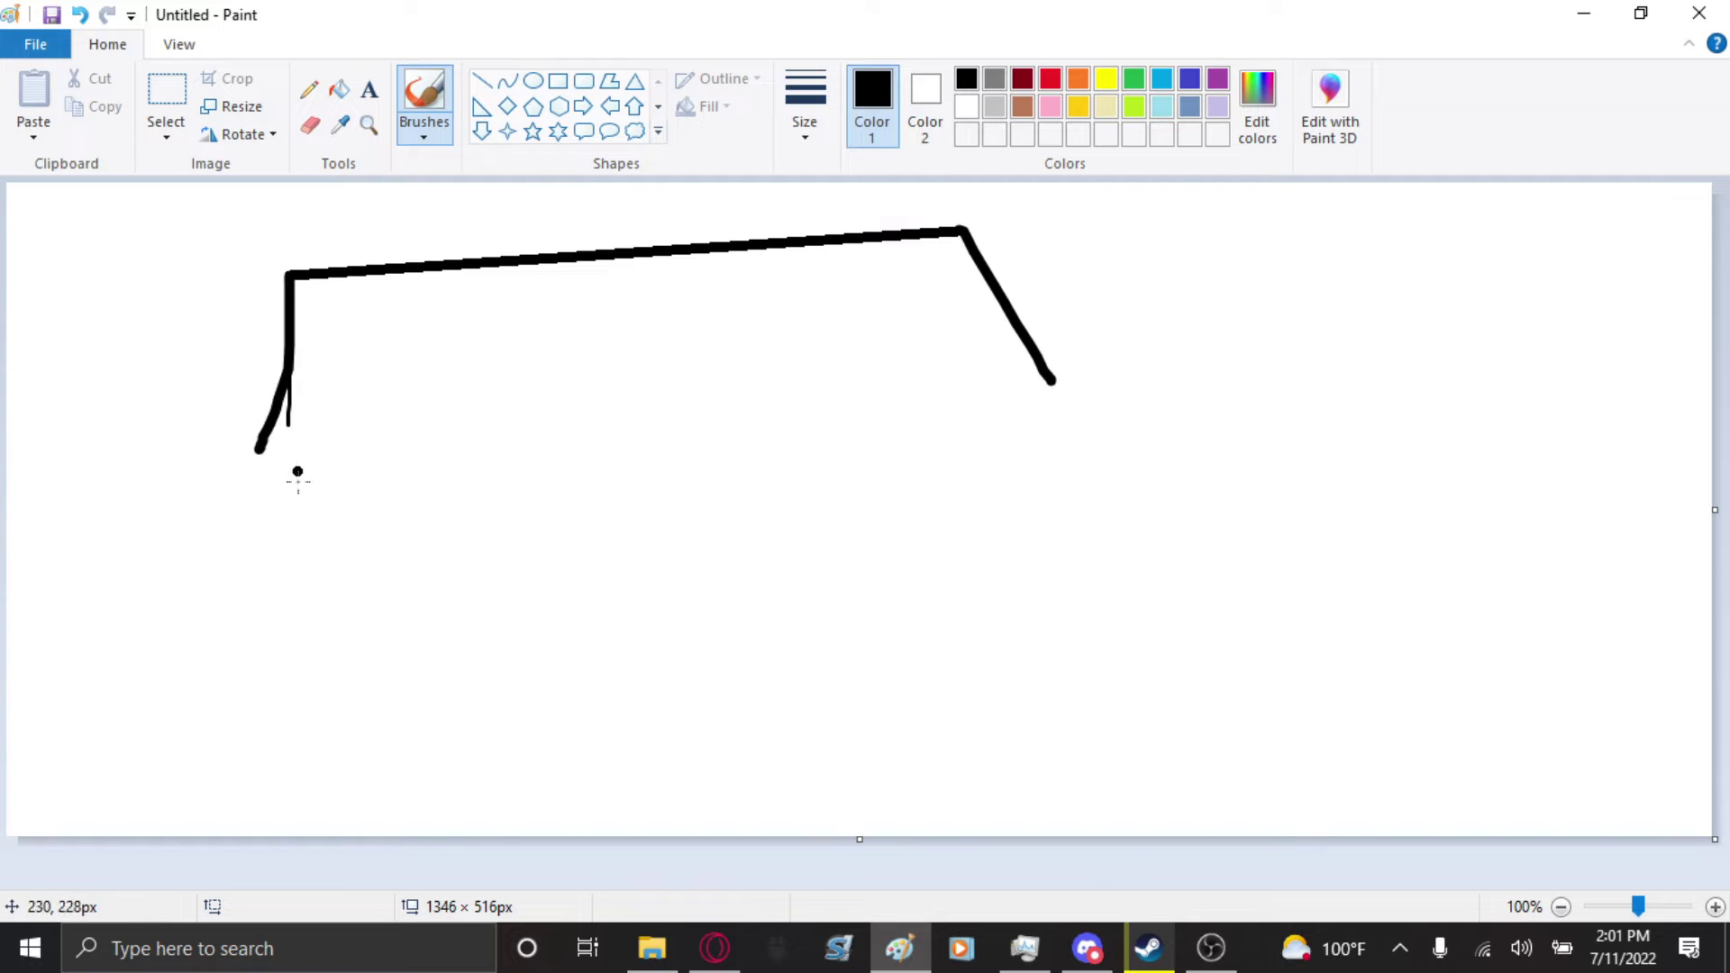
- Add two curved brush strokes and two straight, nearly horizontal lines below the trial outline
left_click_drag(219, 564, 581, 578)
left_click_drag(874, 509, 1460, 492)
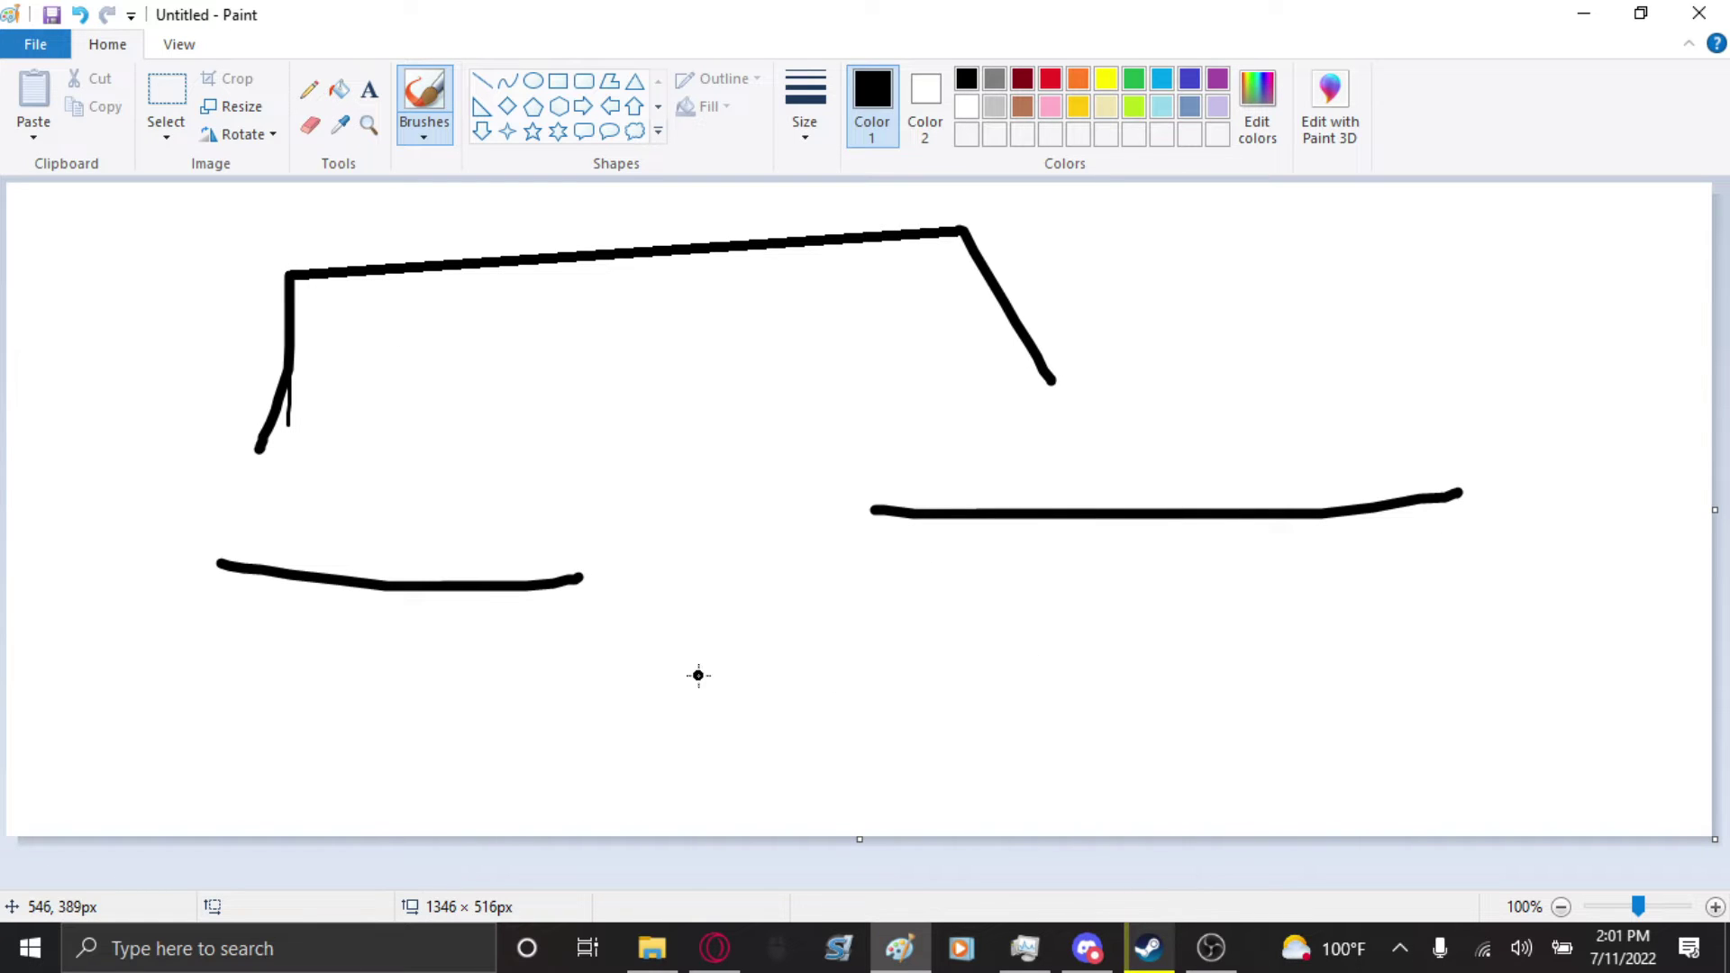
left_click(483, 81)
left_click_drag(627, 578, 1087, 592)
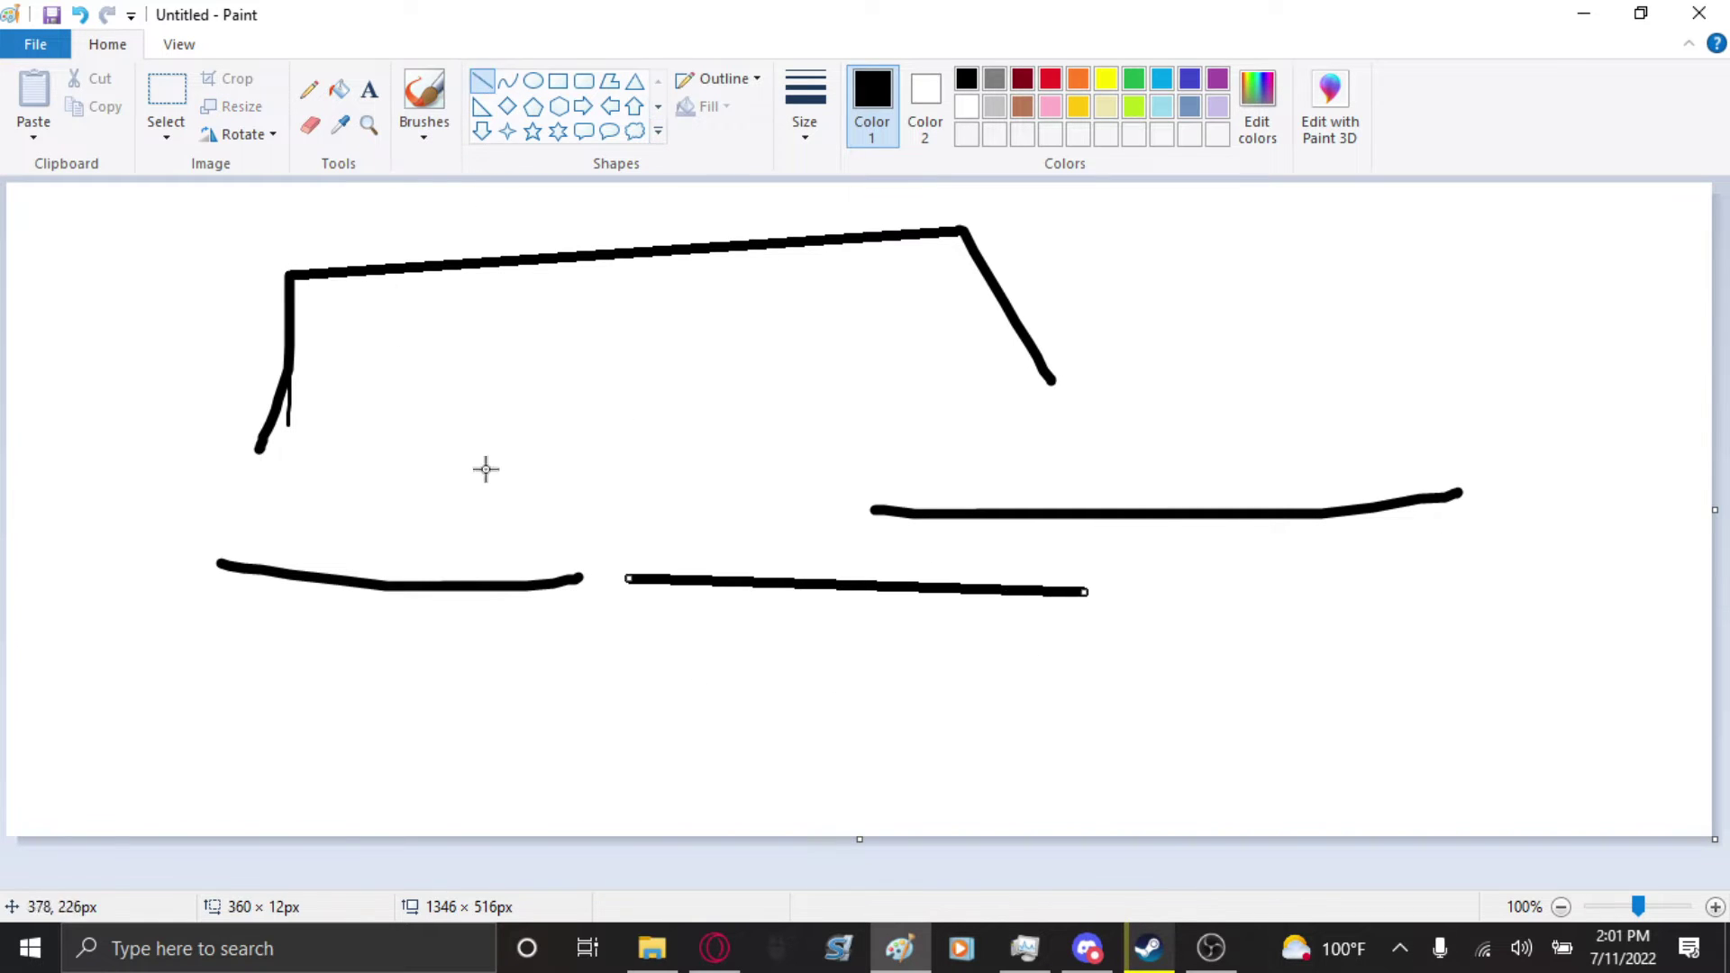
left_click_drag(484, 470, 982, 484)
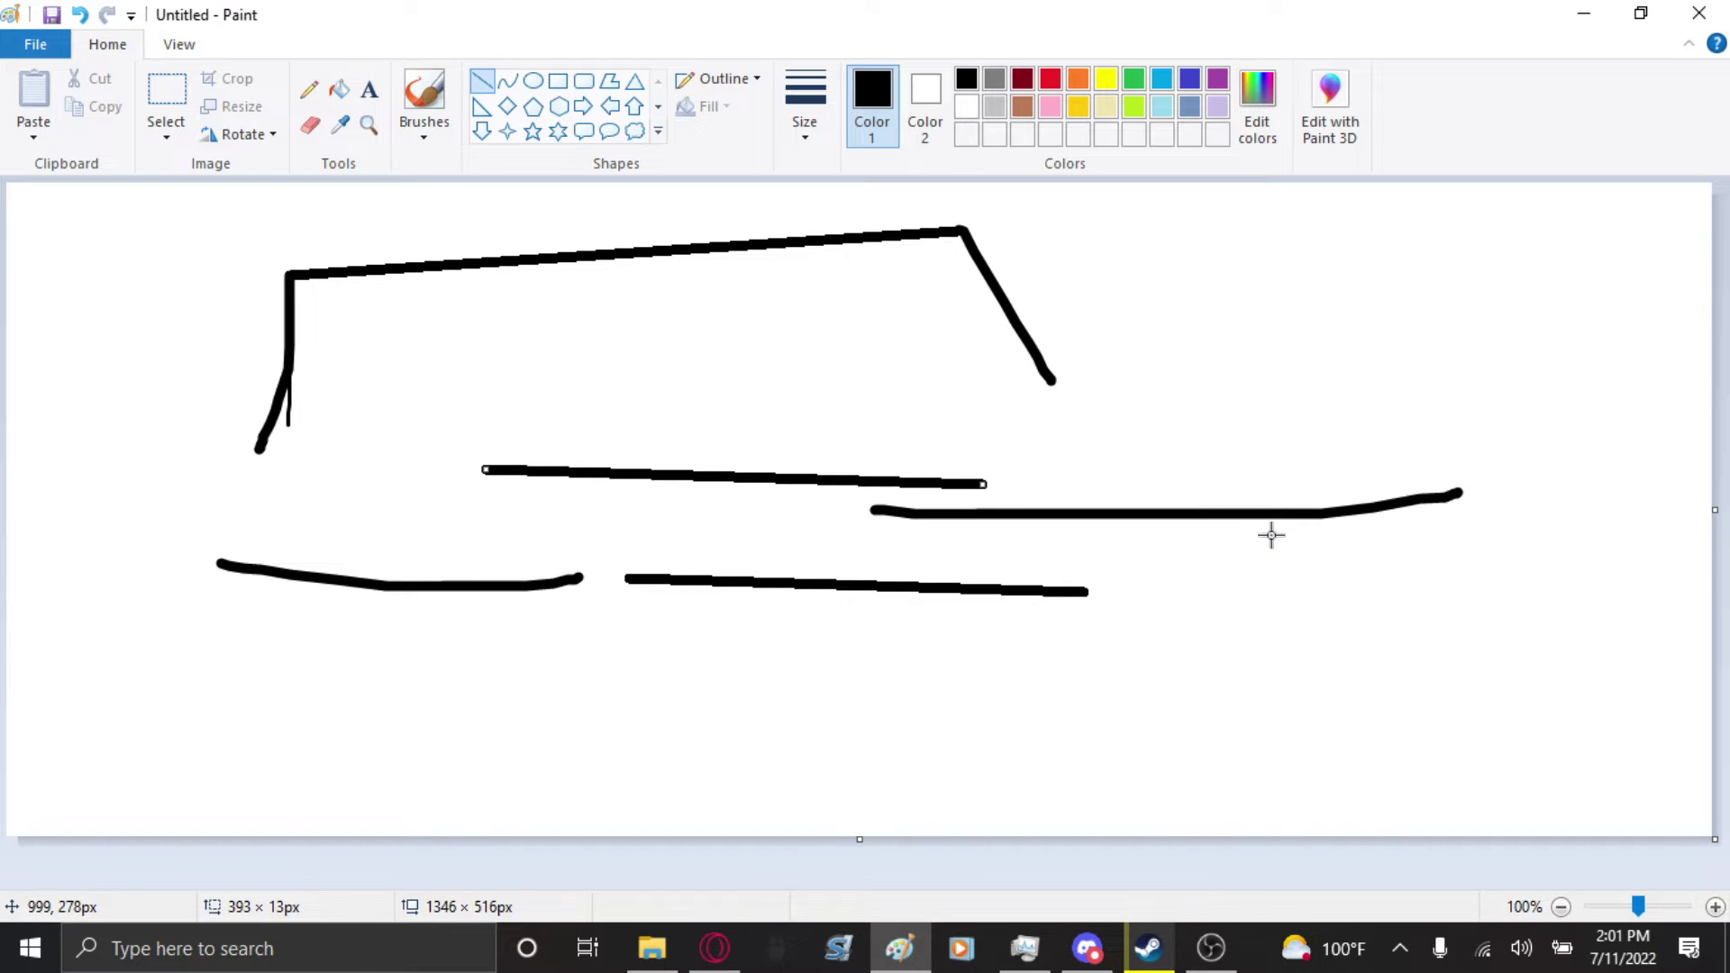
- Undo all the trial strokes, restoring the blank canvas at 1346 × 516 px
key("ctrl+z")
key("ctrl+z")
key("ctrl+z")
key("ctrl+z")
key("ctrl+z")
key("ctrl+z")
key("ctrl+z")
key("ctrl+z")
key("ctrl+z")
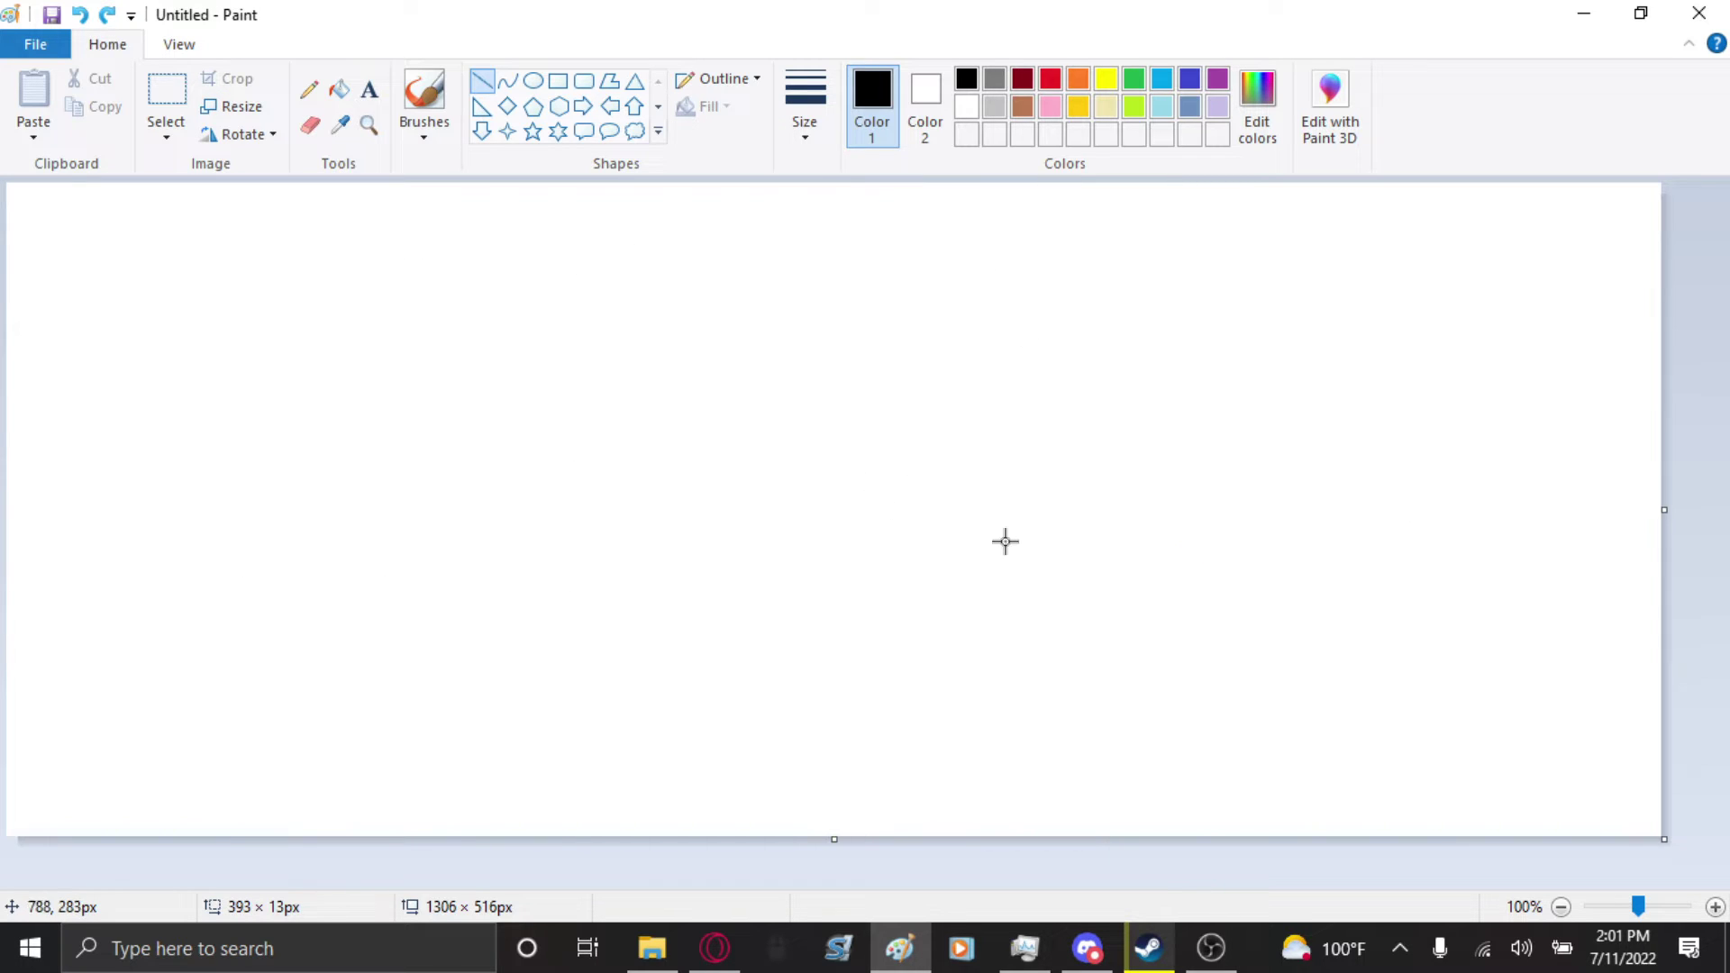
key("ctrl+y")
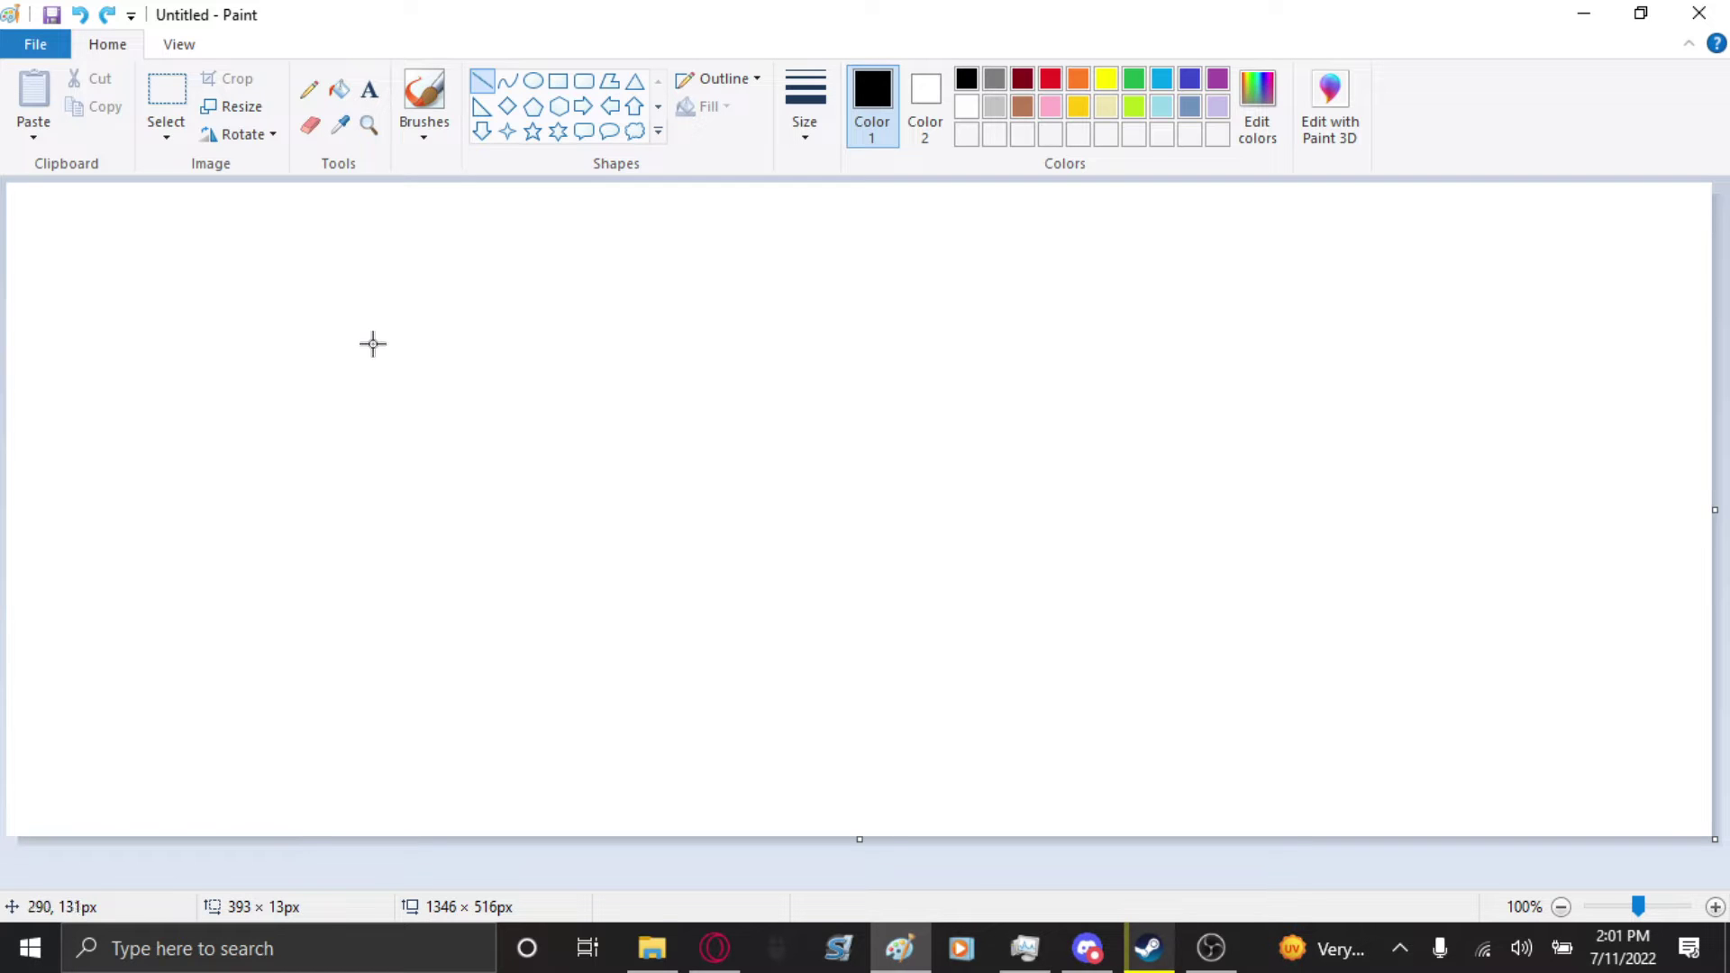
- Draw the gun body's outline in thick black straight lines: slanted rear edge, long top edge, vertical front edge and bent bottom edge
left_click_drag(370, 315, 330, 569)
mouse_move(378, 284)
left_mouse_down()
mouse_move(1235, 270)
mouse_move(651, 254)
mouse_move(869, 297)
mouse_move(513, 255)
mouse_move(1234, 279)
mouse_move(1242, 533)
mouse_move(645, 602)
mouse_move(640, 531)
left_mouse_up()
left_click(551, 302)
left_click(1234, 301)
left_click(1243, 565)
left_click(382, 569)
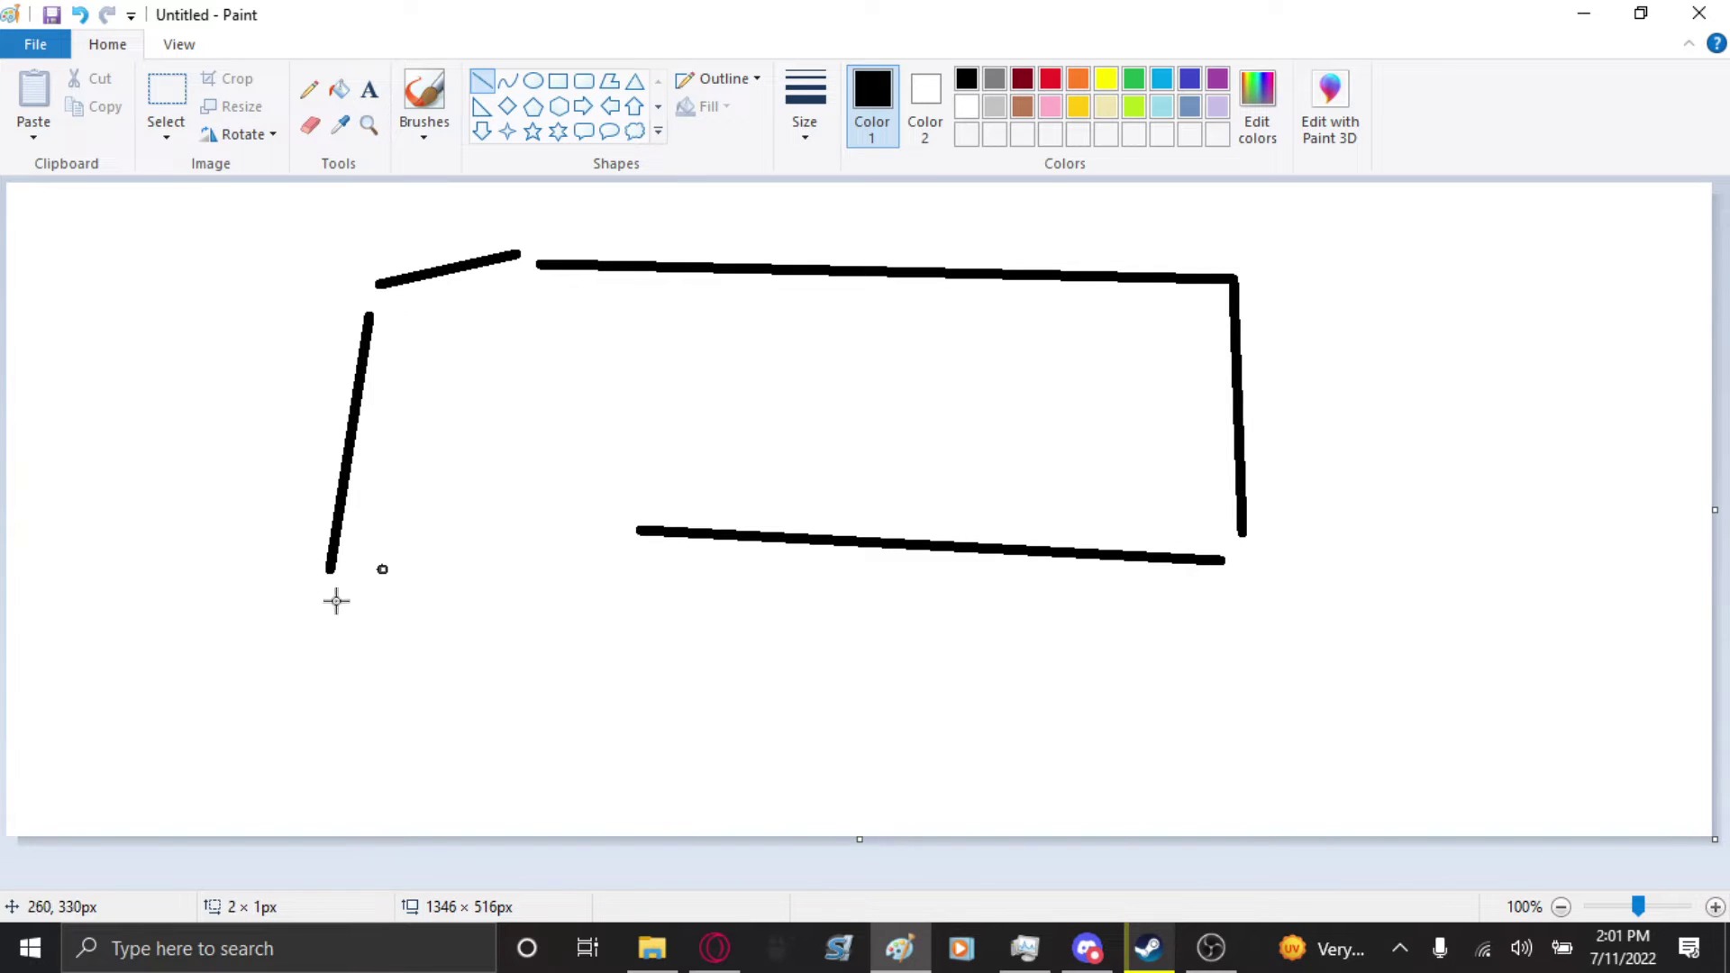
left_click_drag(417, 564, 635, 530)
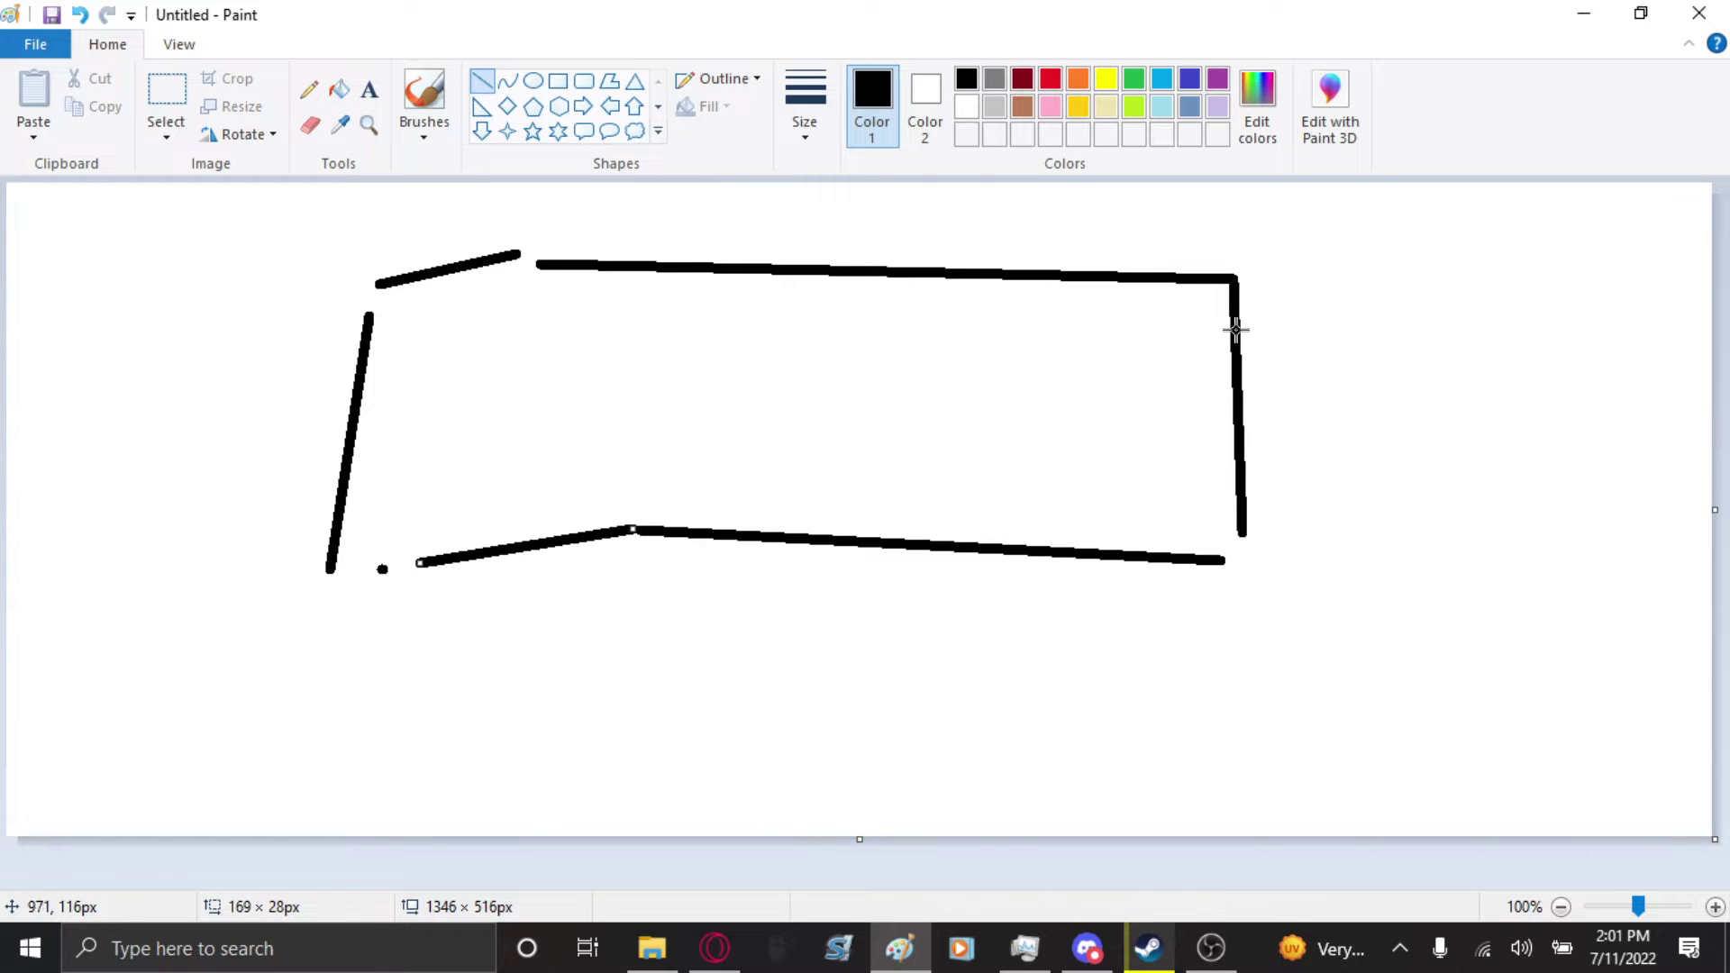
- Draw two parallel barrel lines from the body's front edge and two diverging stock lines from its rear edge corners
left_click_drag(1235, 330, 1619, 339)
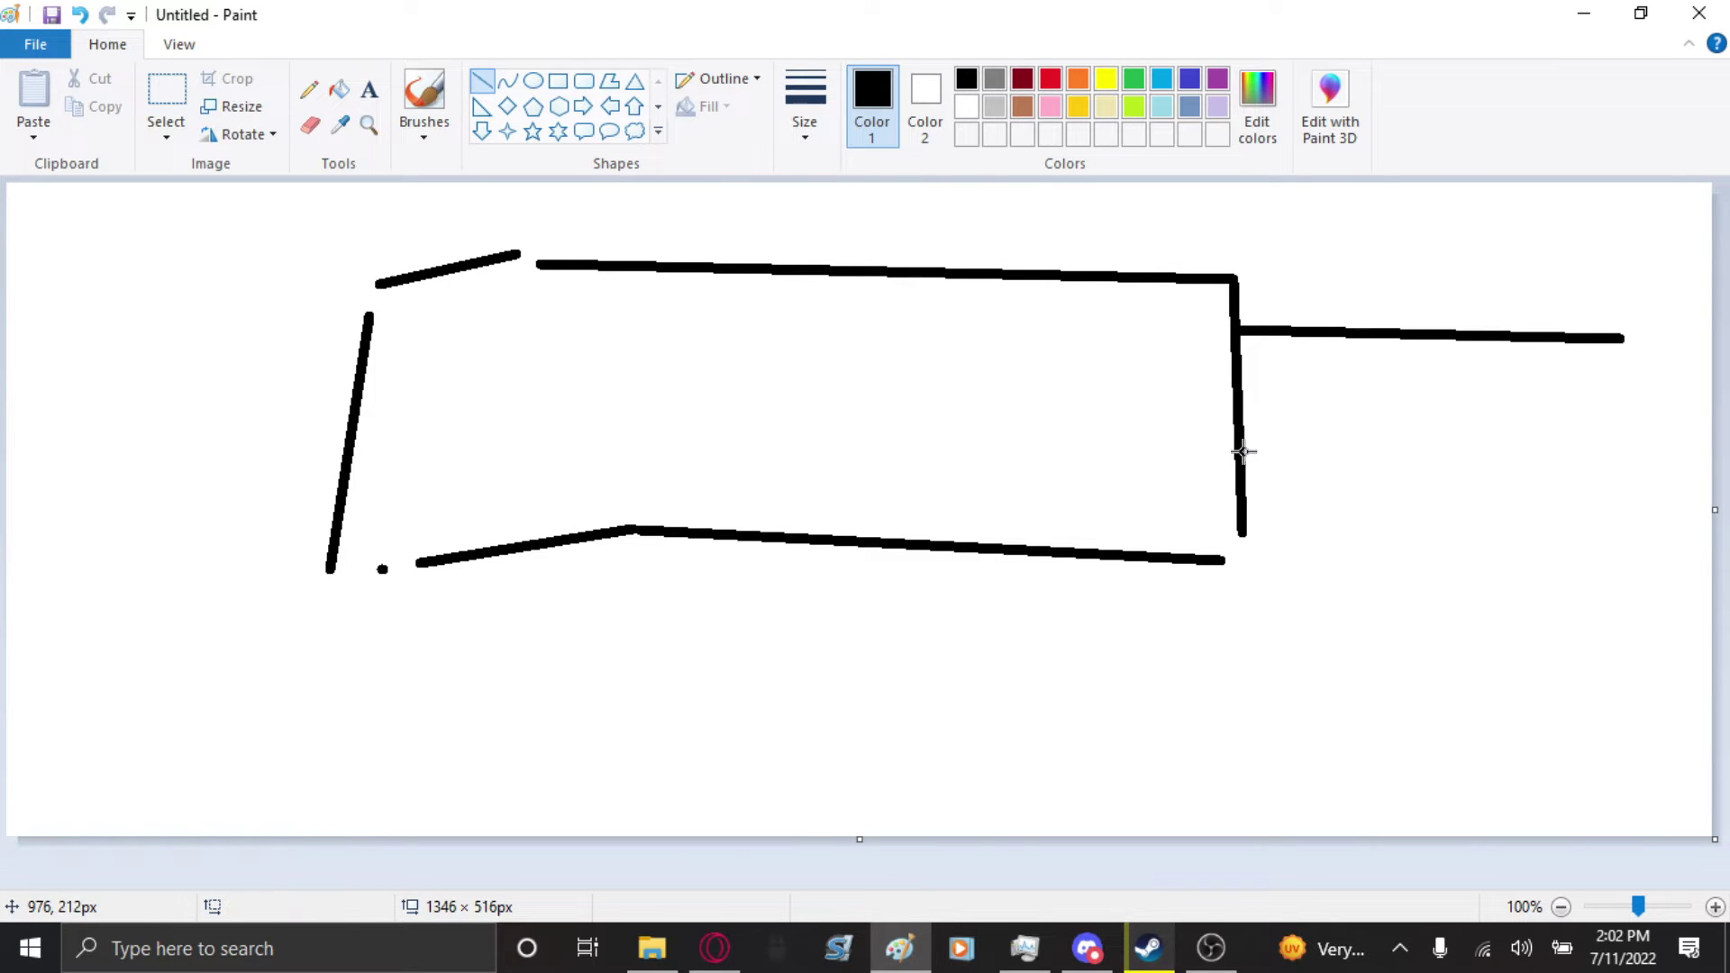
left_click_drag(1240, 452, 1623, 461)
mouse_move(333, 571)
left_mouse_down()
mouse_move(66, 688)
mouse_move(59, 611)
left_mouse_up()
left_click_drag(369, 316, 61, 275)
- Draw two lines down from the body's bottom edge and a horizontal line about 239 px long from the front one
left_click_drag(419, 562, 498, 791)
left_click_drag(807, 541, 822, 769)
mouse_move(824, 656)
left_mouse_down()
mouse_move(1072, 640)
mouse_move(804, 636)
mouse_move(1100, 639)
left_mouse_up()
left_click(803, 634)
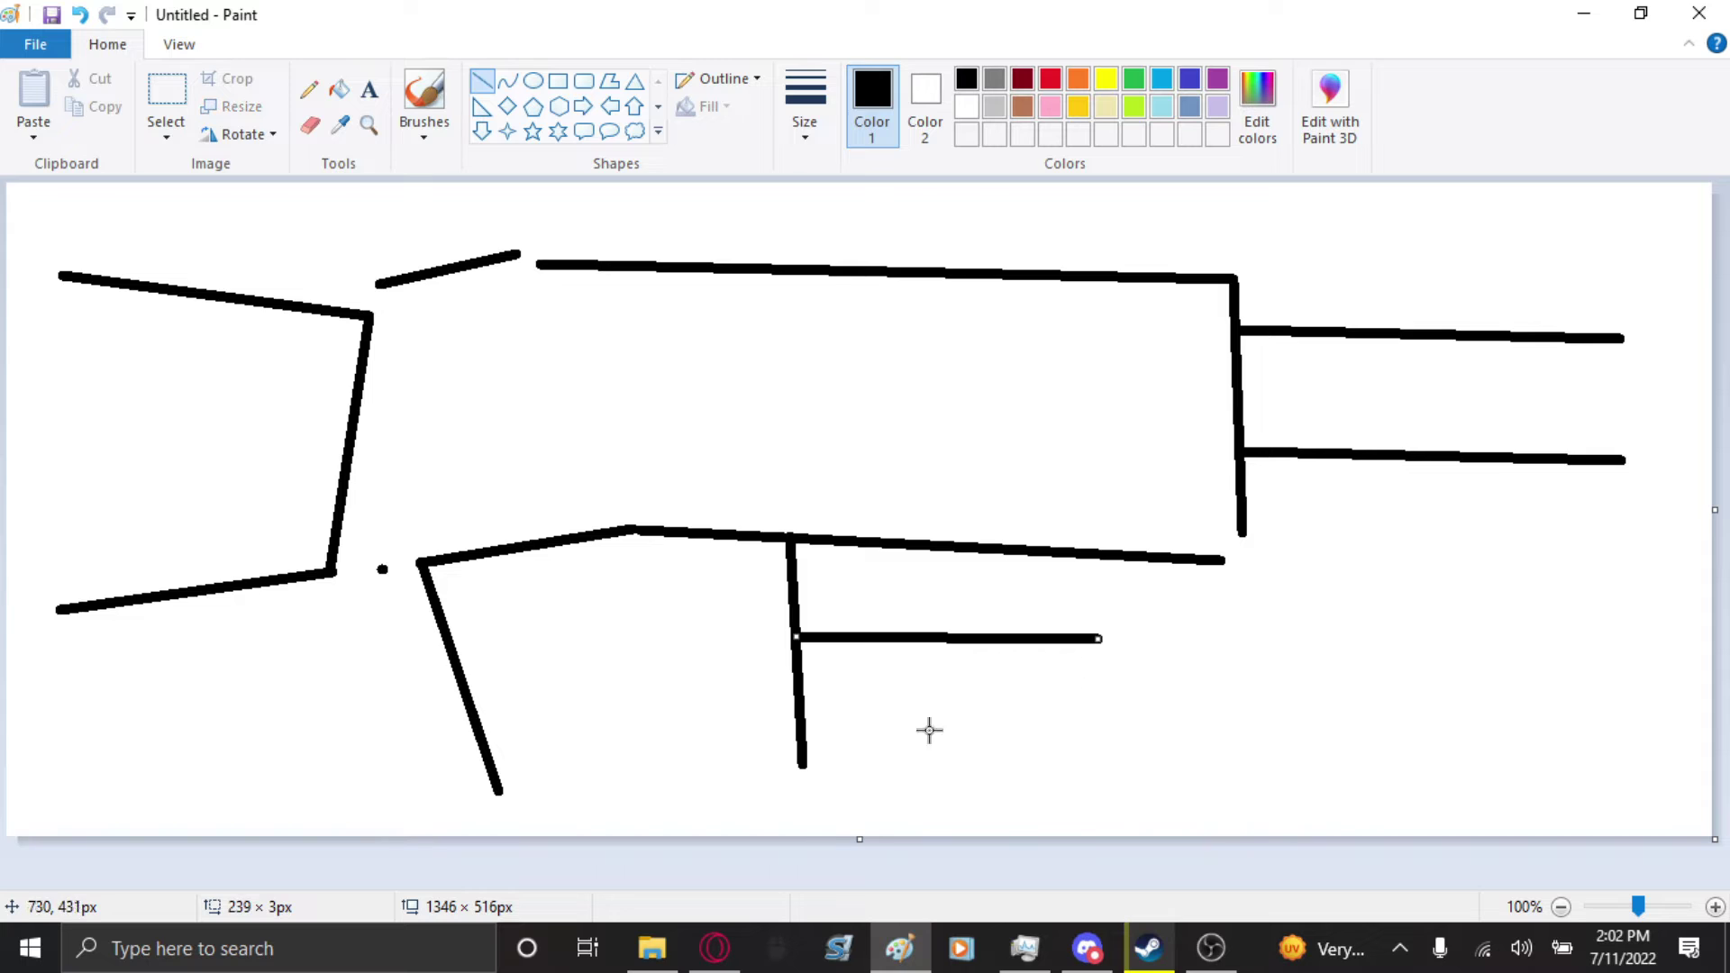
- Draw the bottom and rear edges of the box below the body, plus an angled grip outline behind it
mouse_move(812, 768)
left_mouse_down()
mouse_move(560, 784)
mouse_move(571, 587)
mouse_move(511, 589)
left_mouse_up()
left_click(560, 786)
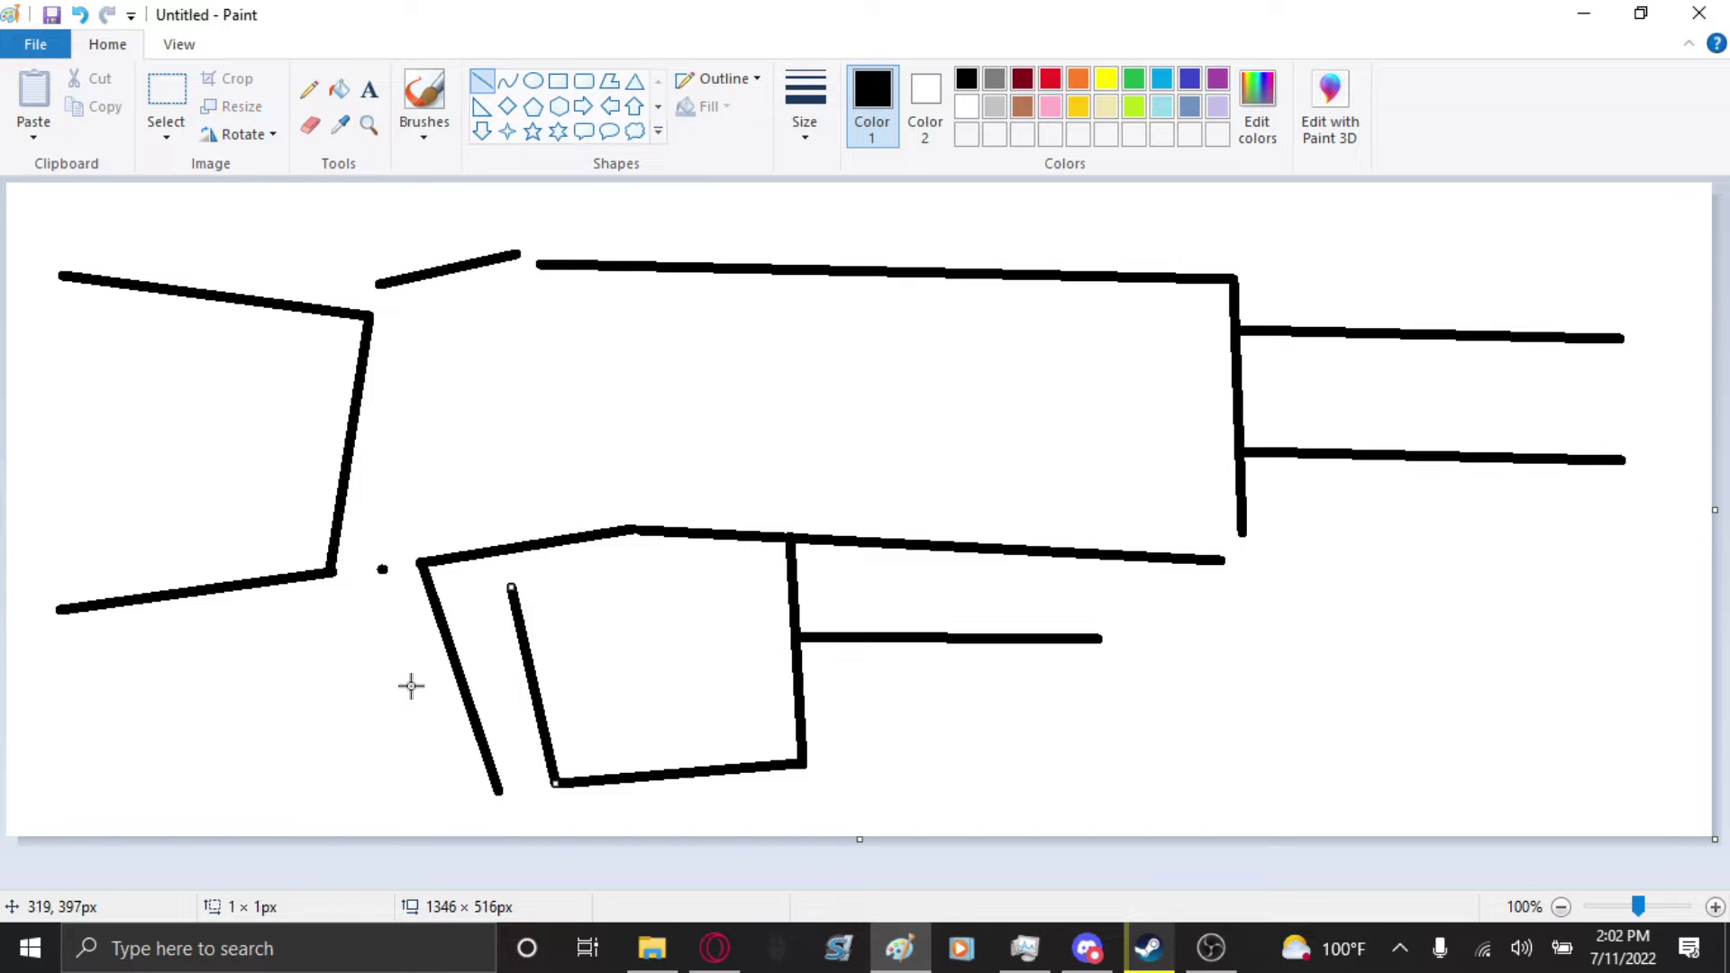
mouse_move(441, 638)
left_mouse_down()
mouse_move(34, 698)
mouse_move(163, 727)
mouse_move(300, 790)
mouse_move(213, 709)
mouse_move(203, 734)
mouse_move(325, 671)
mouse_move(383, 570)
left_mouse_up()
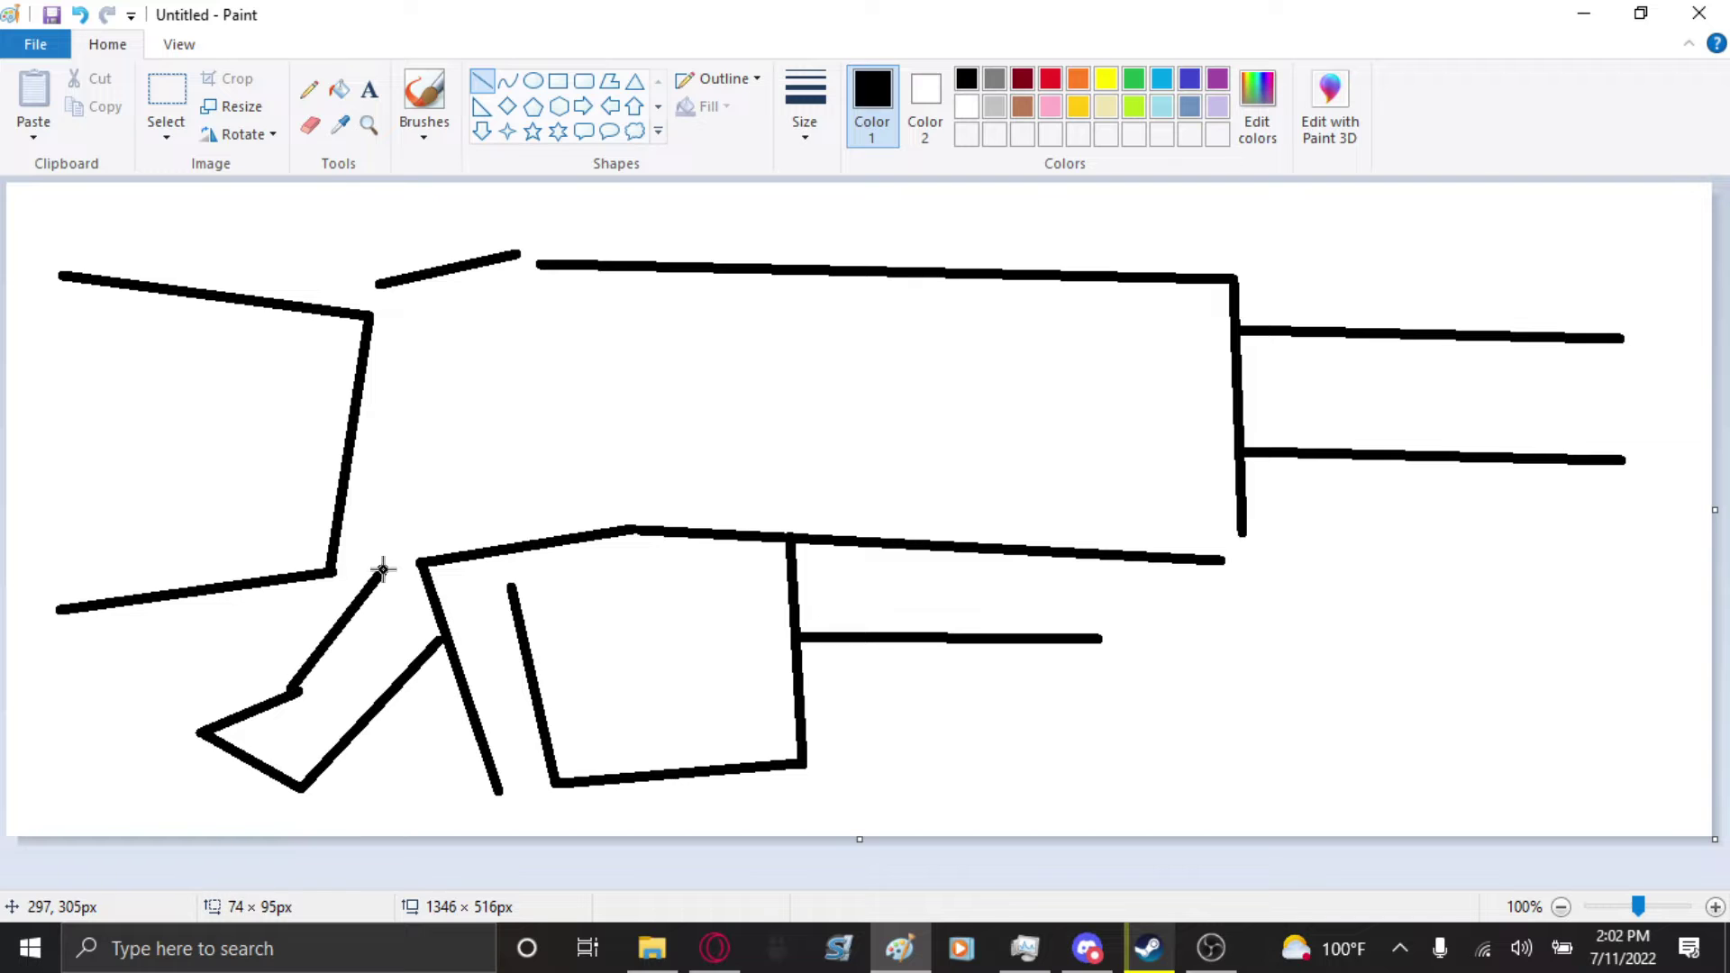
- Draw a low horizontal line, two upright lines below the barrel and a short 41 px line attached to the front upright
mouse_move(1377, 547)
left_mouse_down()
mouse_move(1301, 827)
mouse_move(1375, 793)
left_mouse_up()
left_click_drag(942, 741, 1278, 738)
left_click(1474, 694)
left_click_drag(1519, 544, 1534, 782)
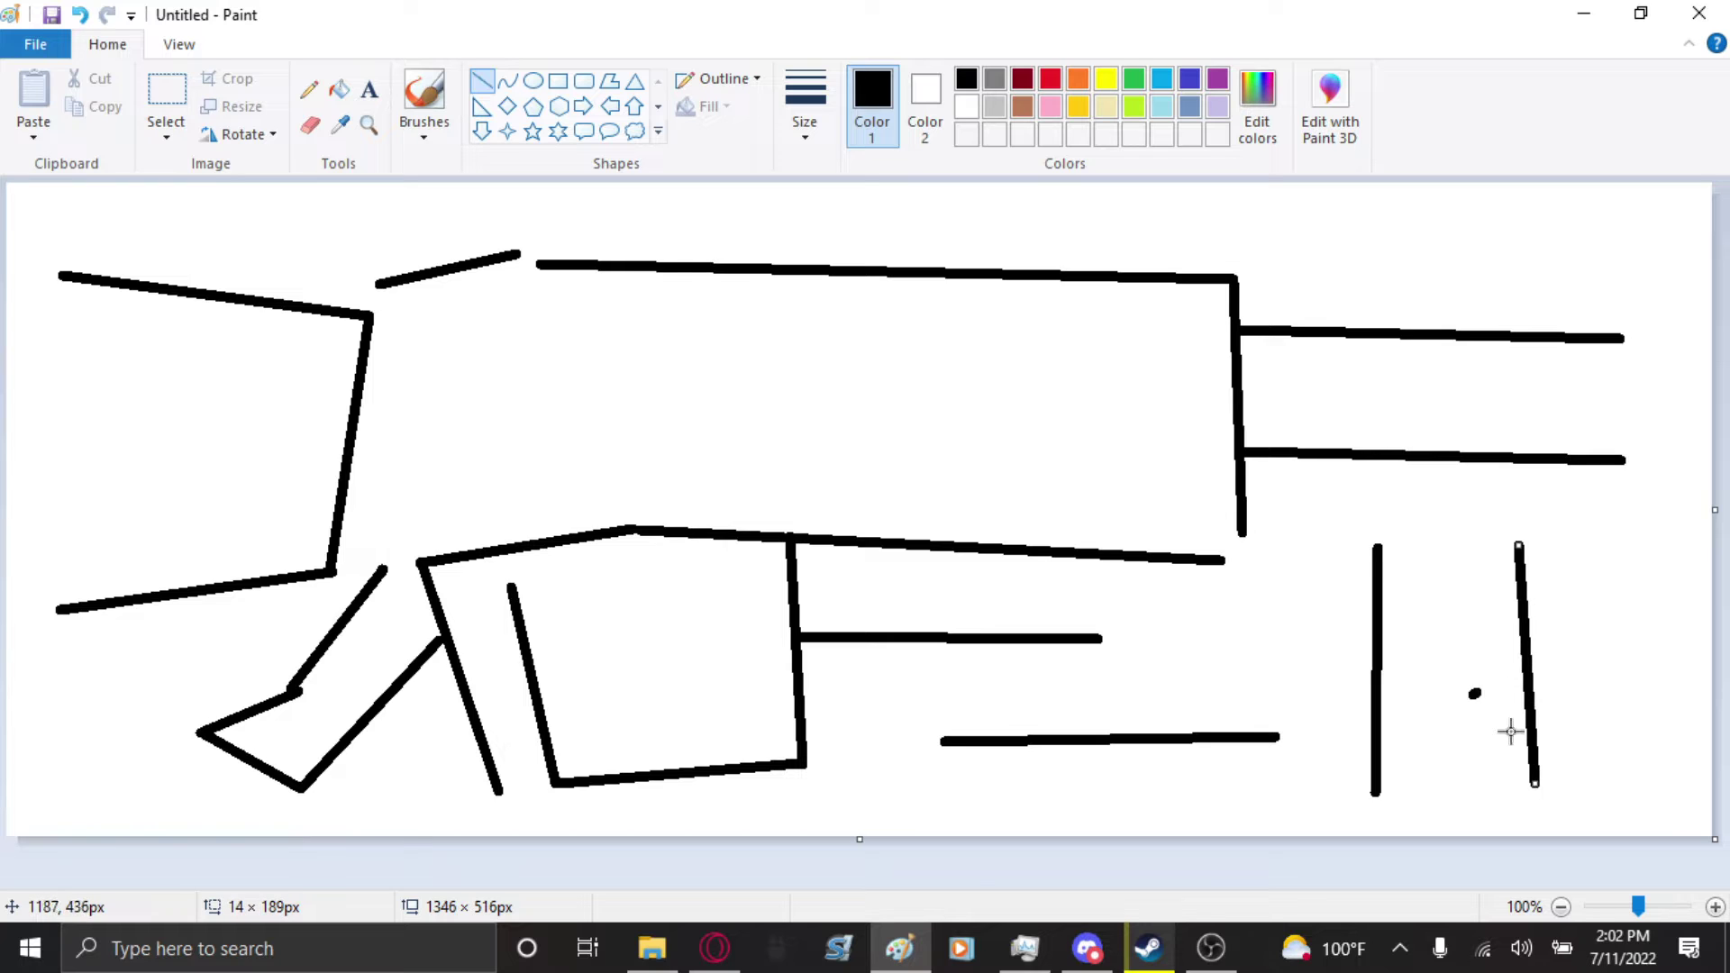
left_click_drag(1472, 693, 1529, 691)
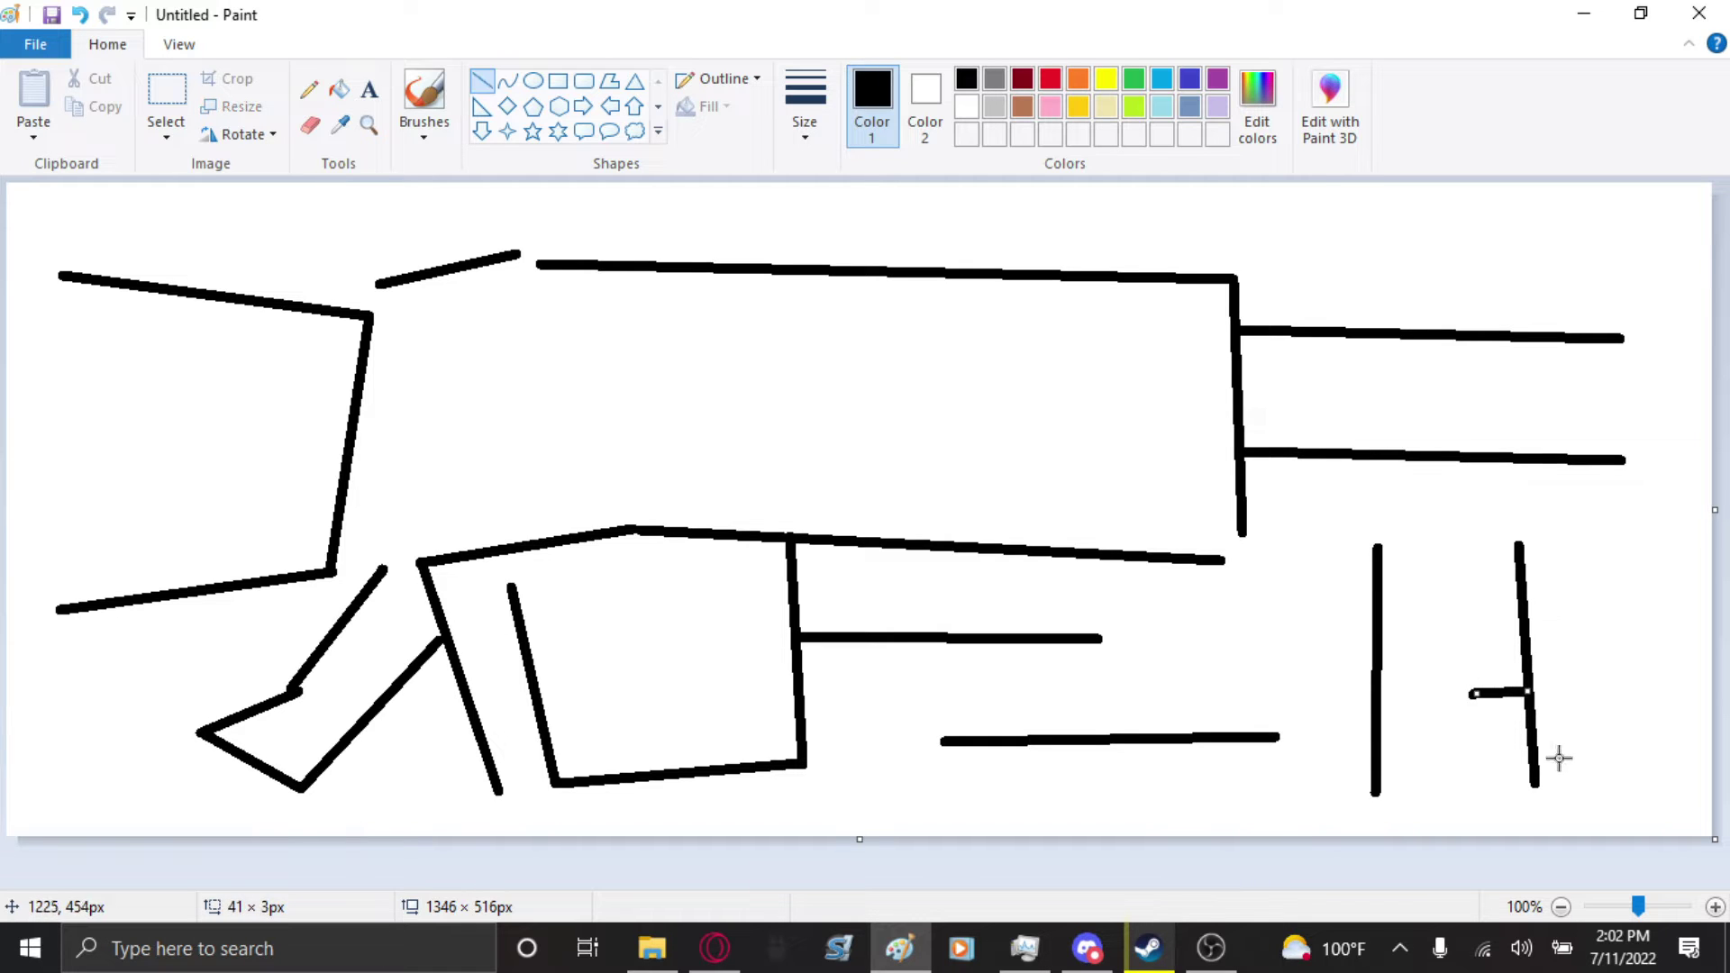
- Switch to the second-thickest line, draw a diagonal across the body's upper rear corner, and join the rear edge to the short top segment
left_click(478, 80)
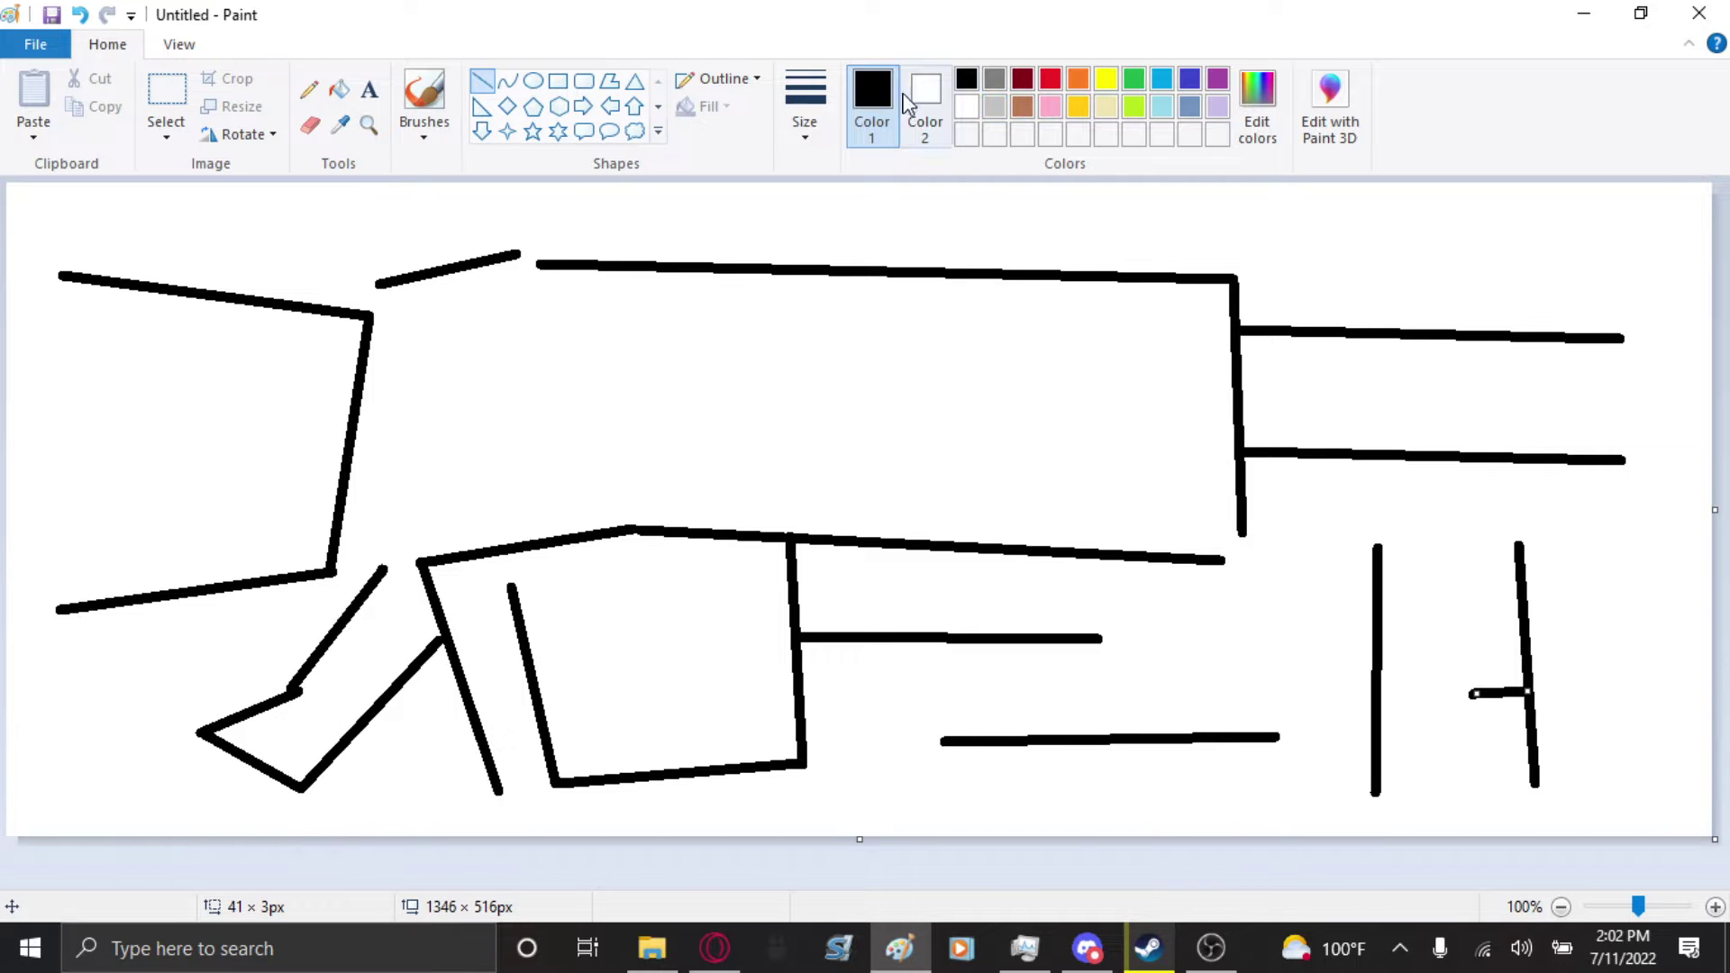
left_click(811, 126)
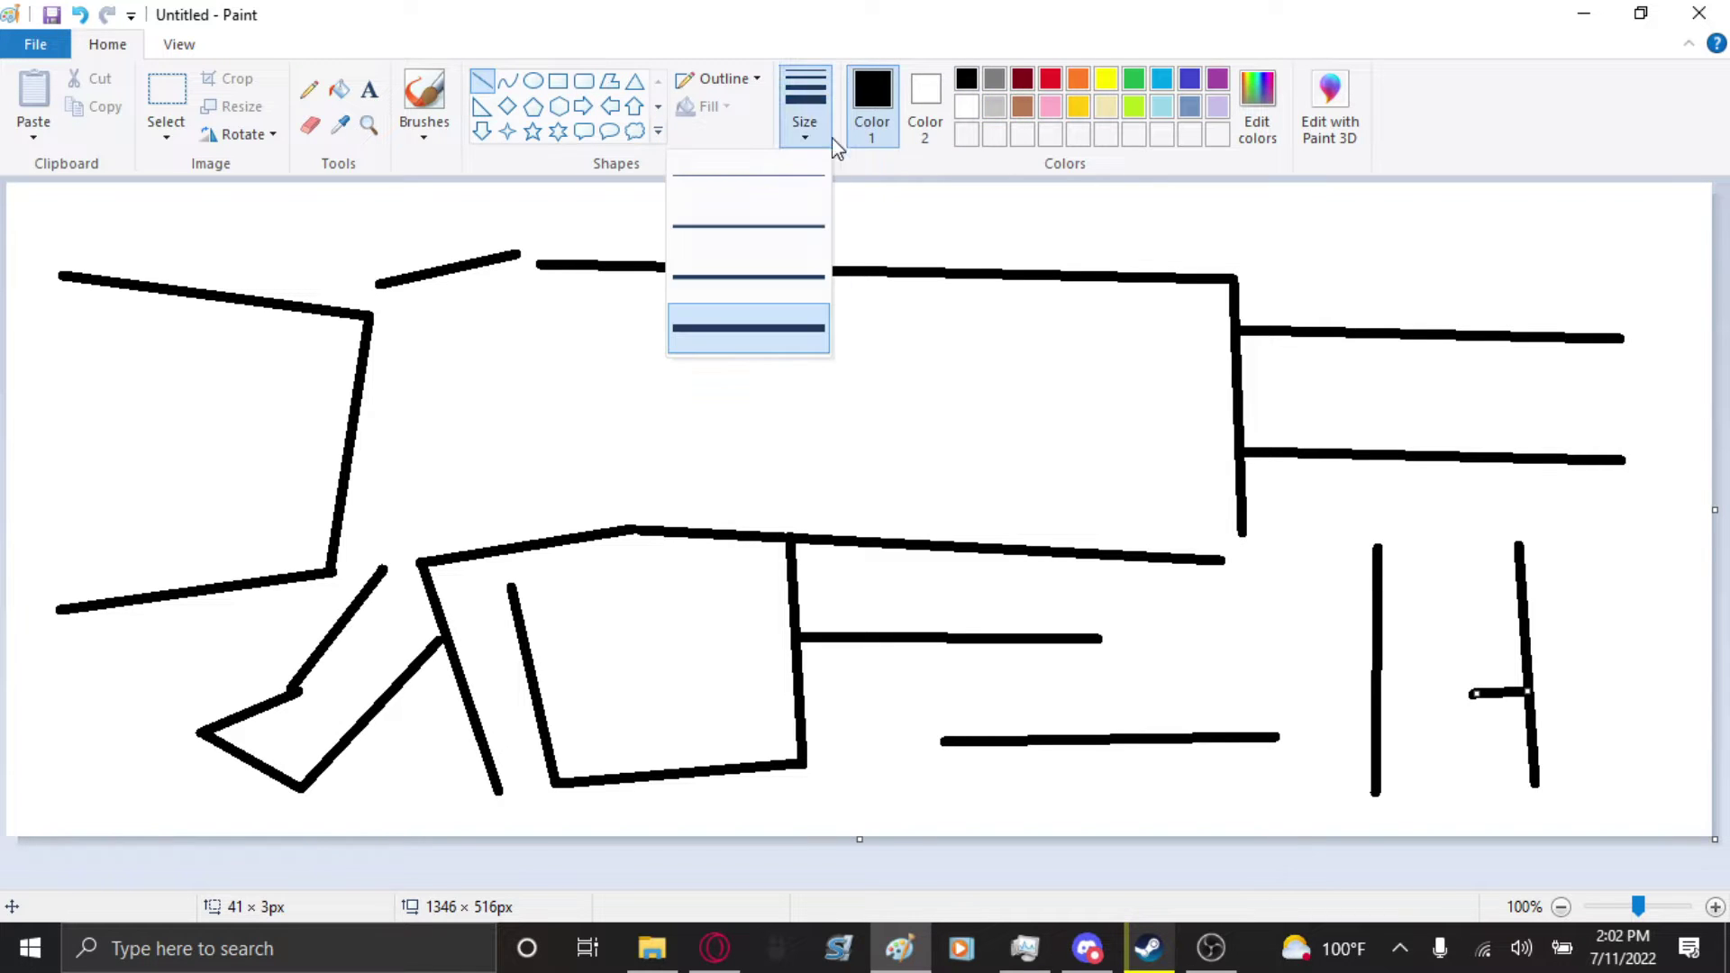
left_click(776, 294)
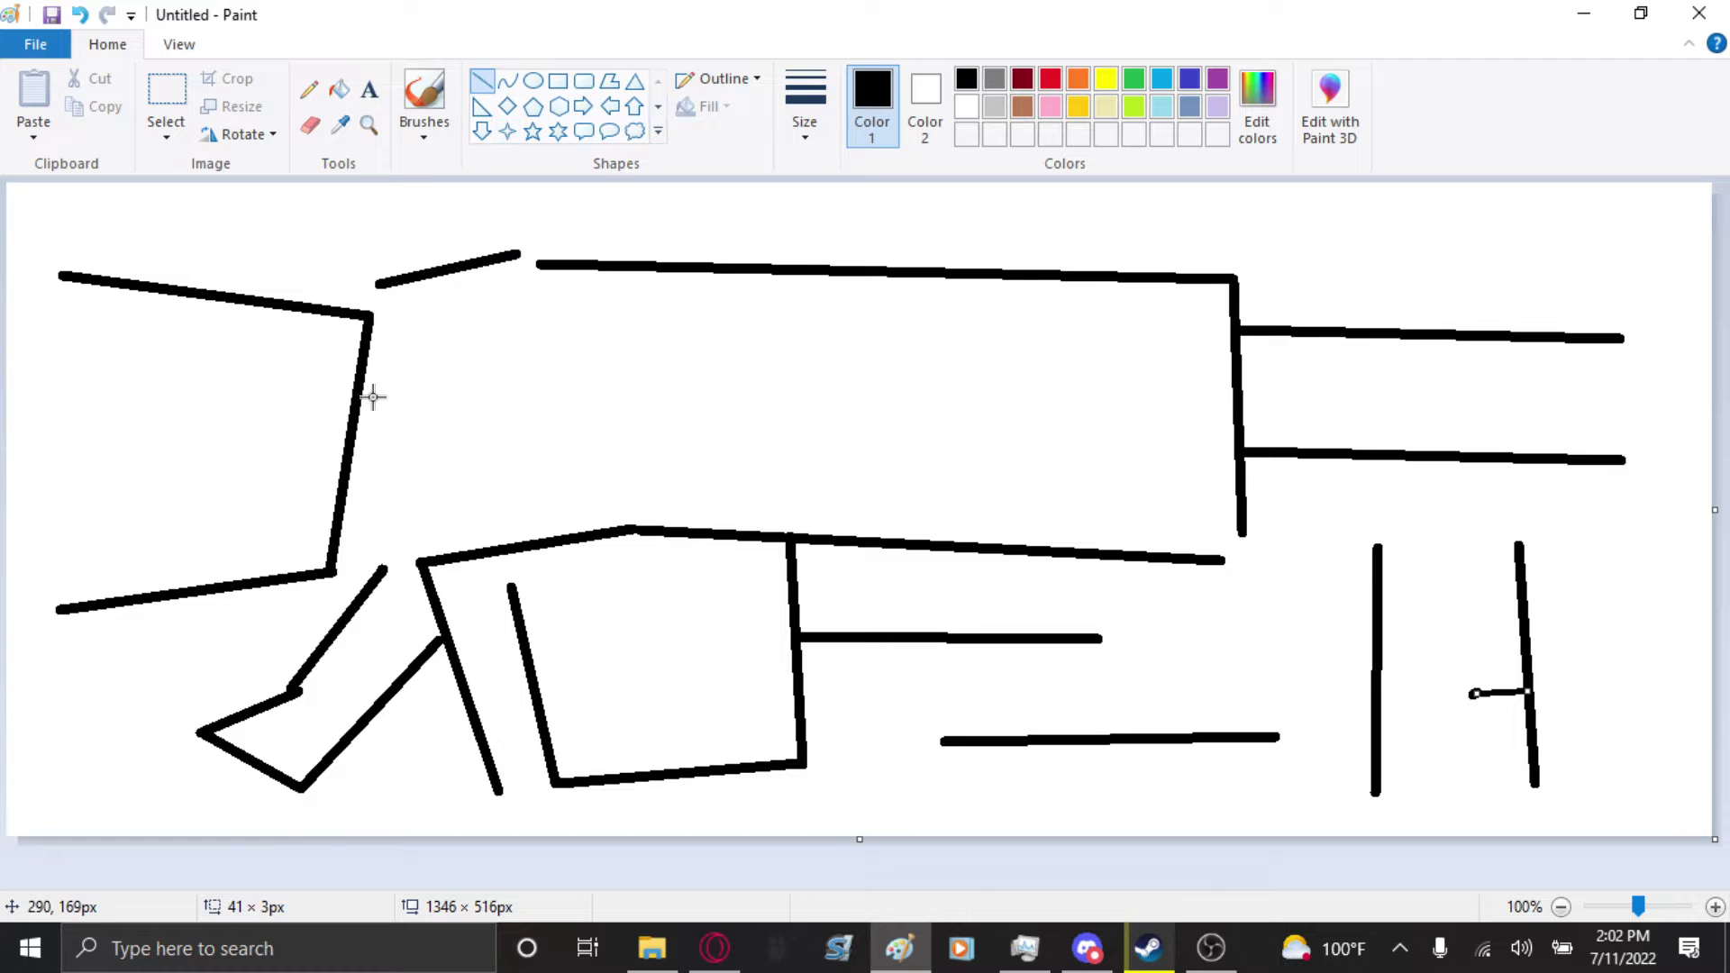
mouse_move(360, 393)
left_mouse_down()
mouse_move(529, 285)
mouse_move(595, 266)
left_mouse_up()
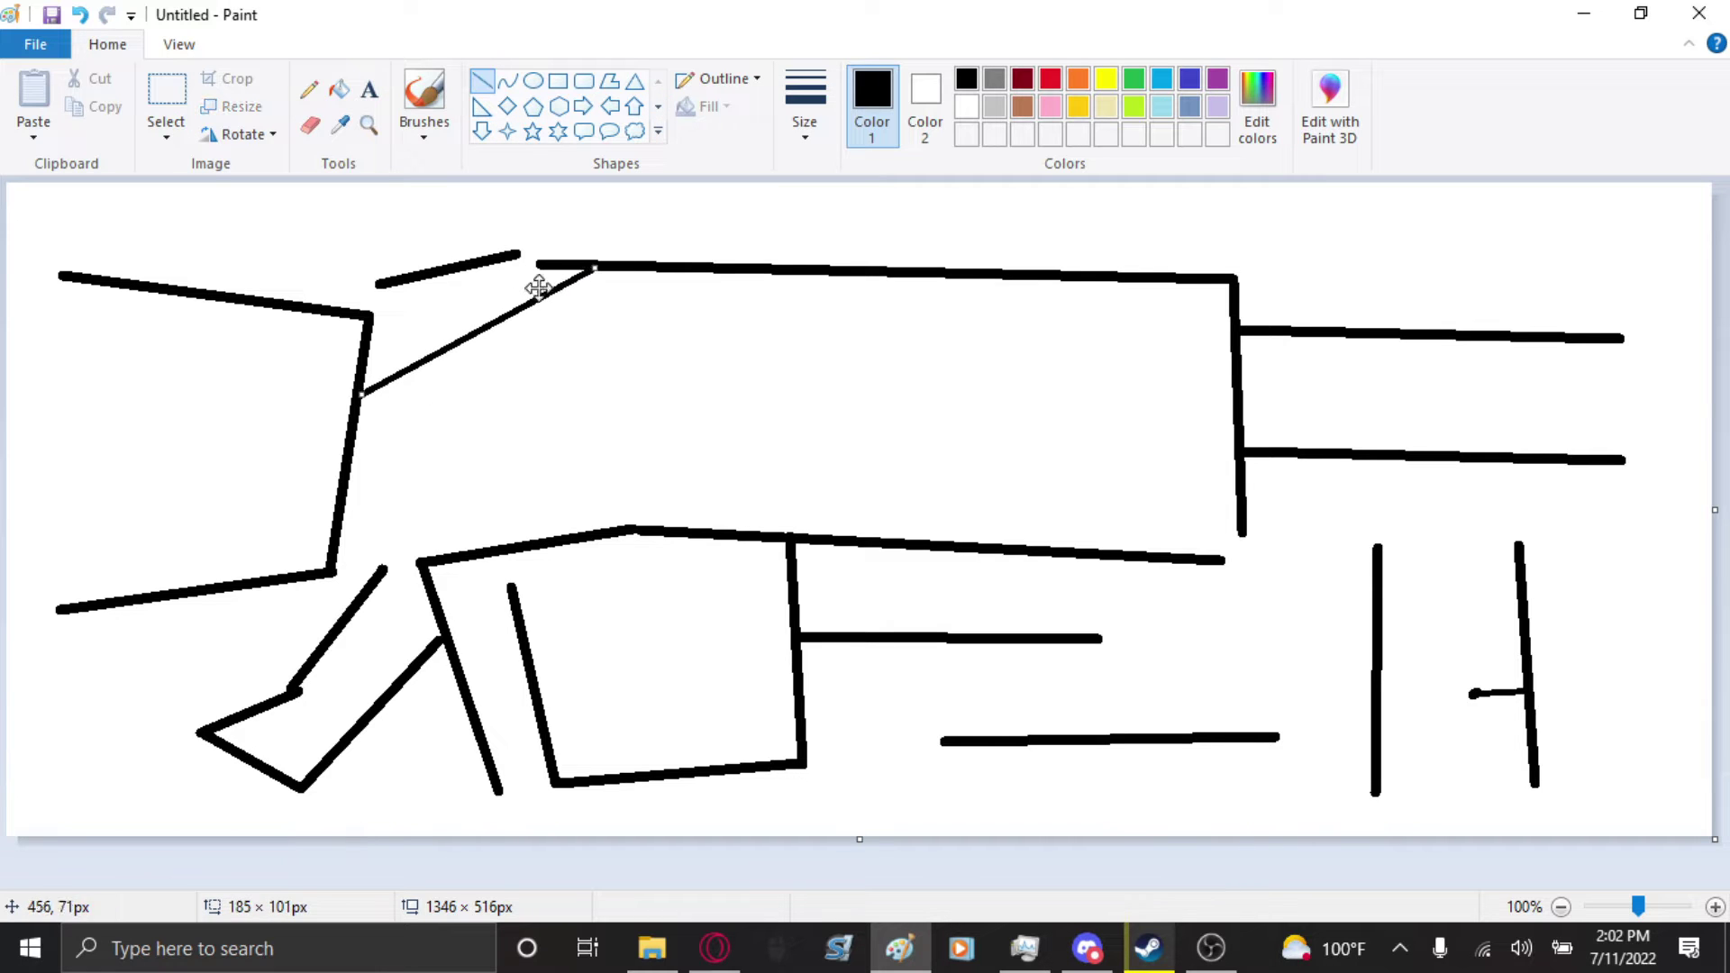
left_click_drag(370, 316, 379, 283)
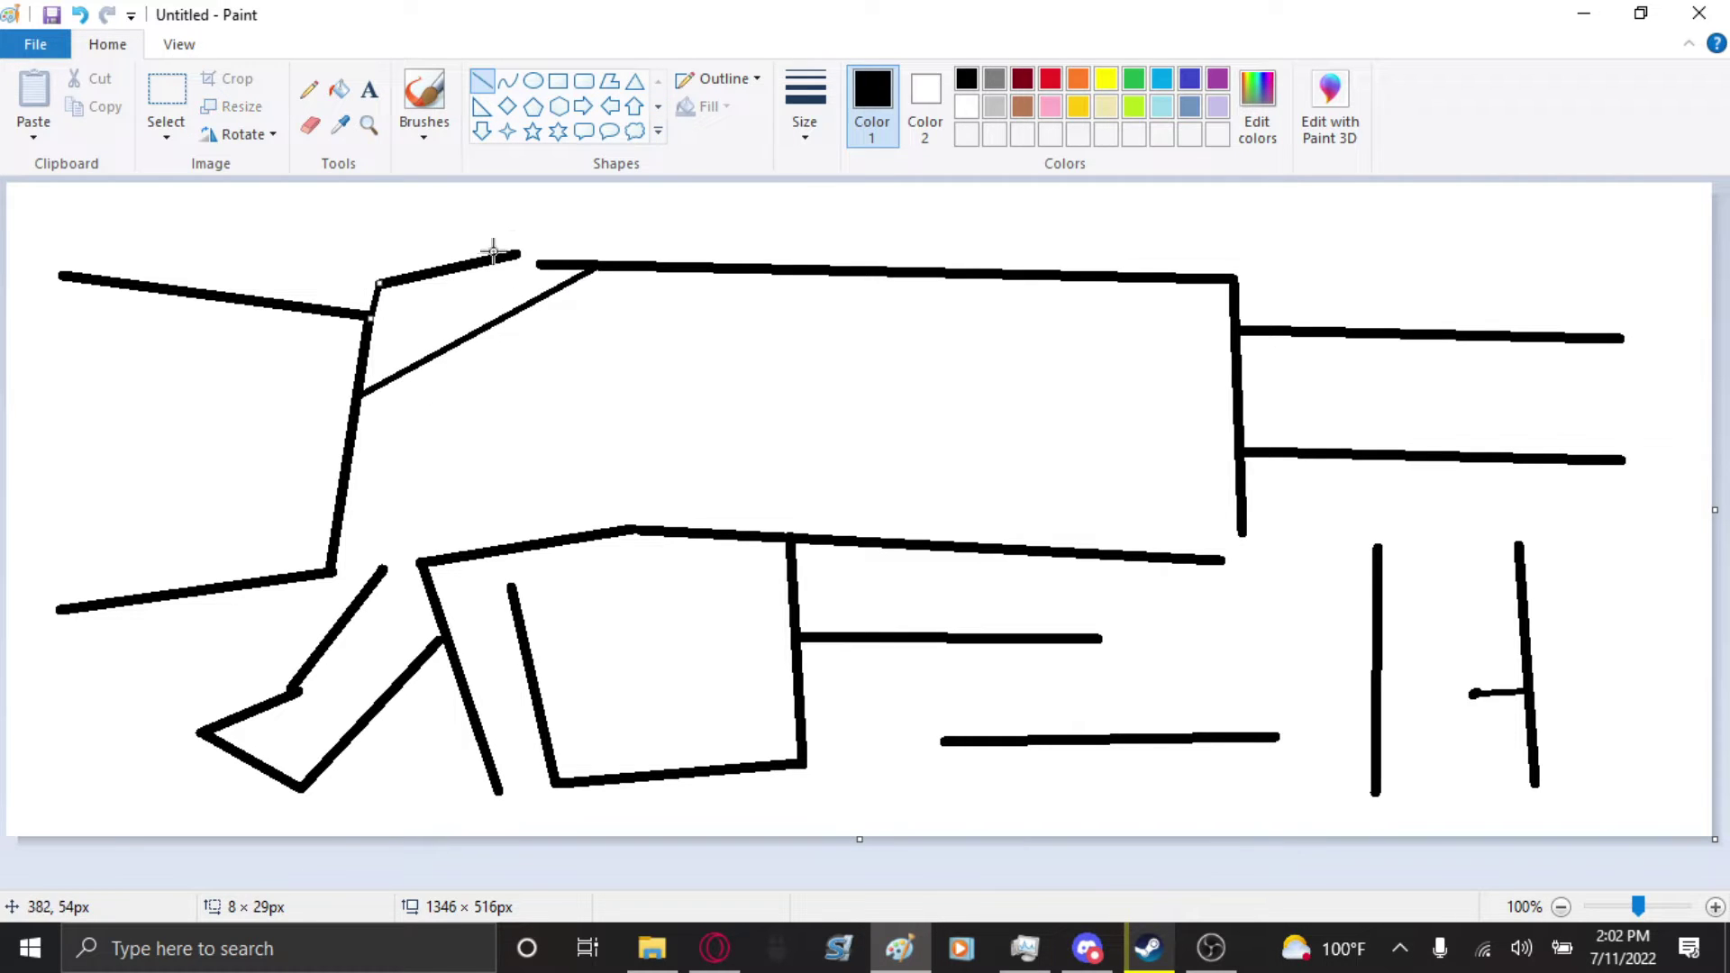
- Close the gap in the body's top edge, add a small tick above it, and join the lower front corner with a short diagonal
left_click_drag(515, 245, 538, 264)
left_click(538, 253)
left_click(1072, 231)
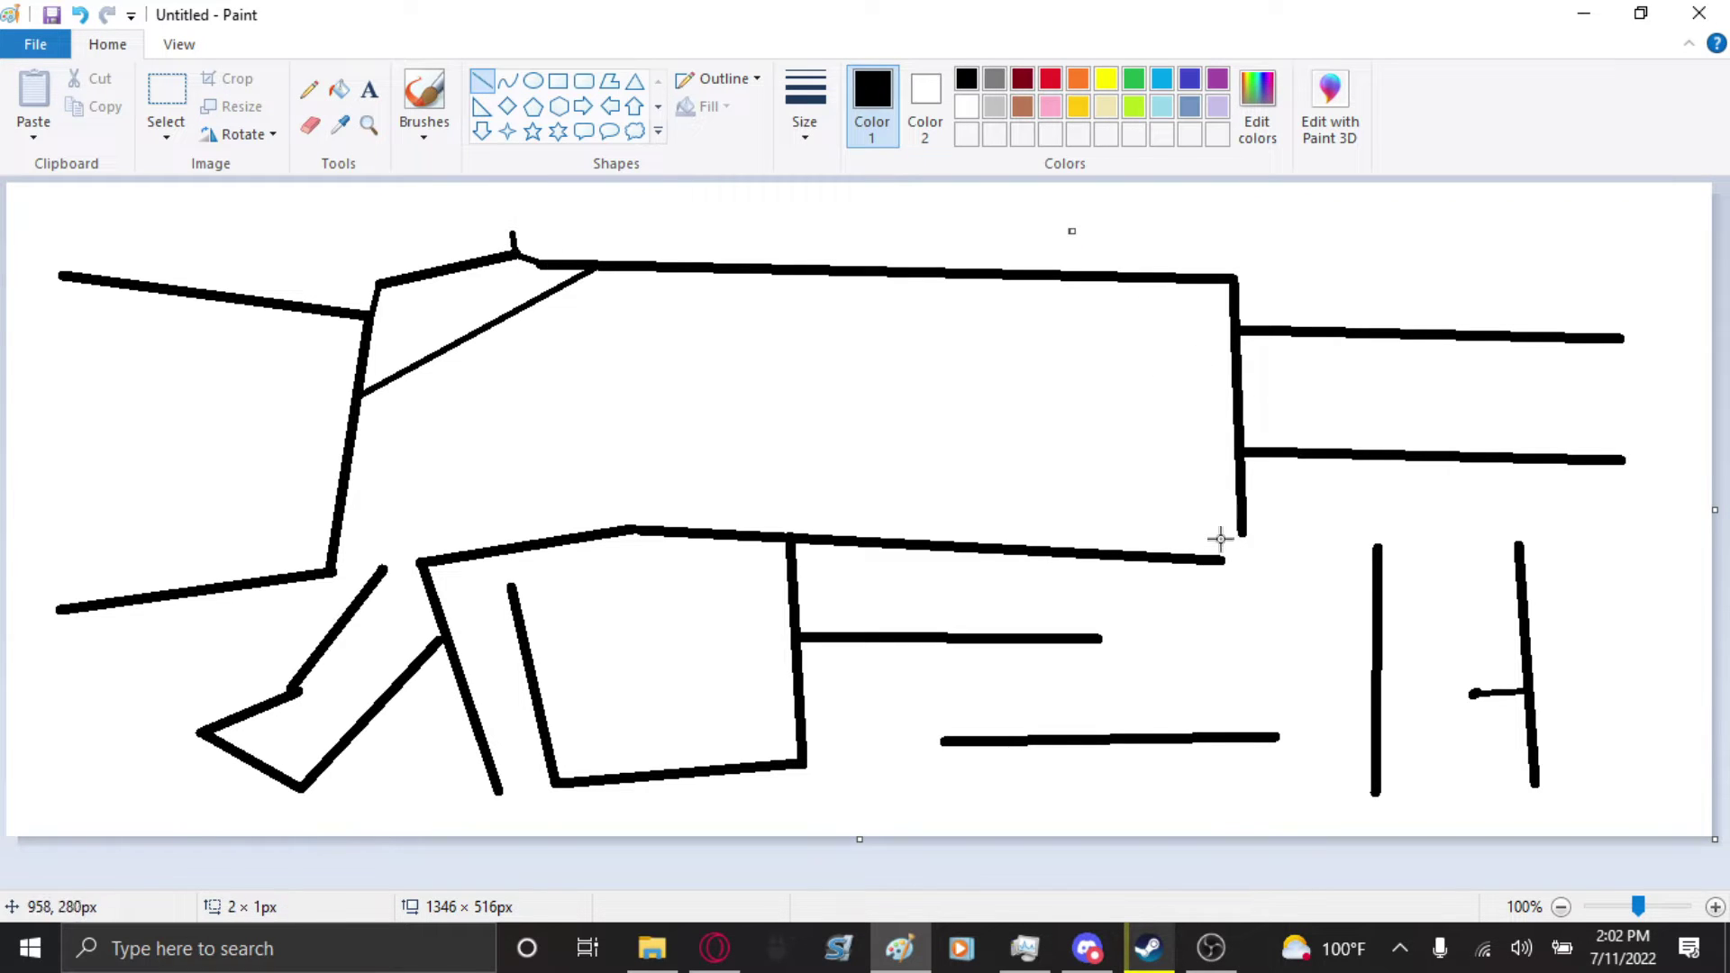
left_click_drag(1222, 560, 1242, 534)
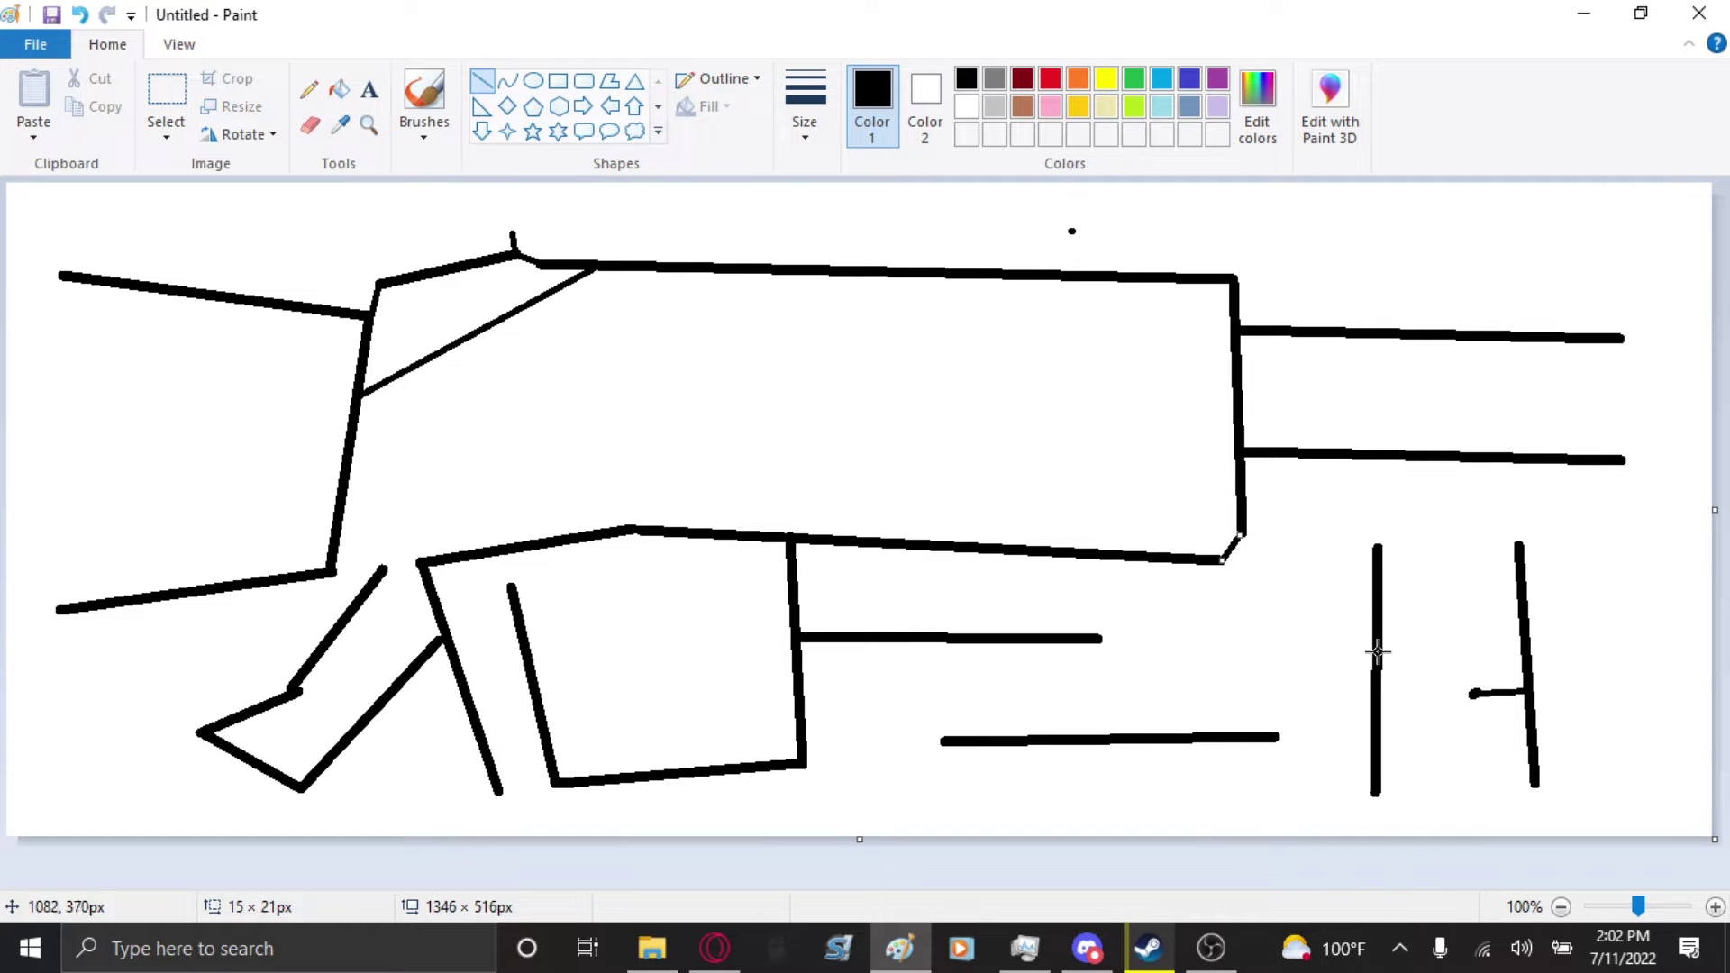
- Connect the upper horizontal line to the body's bottom edge, and the lower horizontal line and body's front corner to the first upright
left_click(1119, 638)
mouse_move(1104, 639)
left_mouse_down()
mouse_move(1143, 544)
mouse_move(1114, 557)
left_mouse_up()
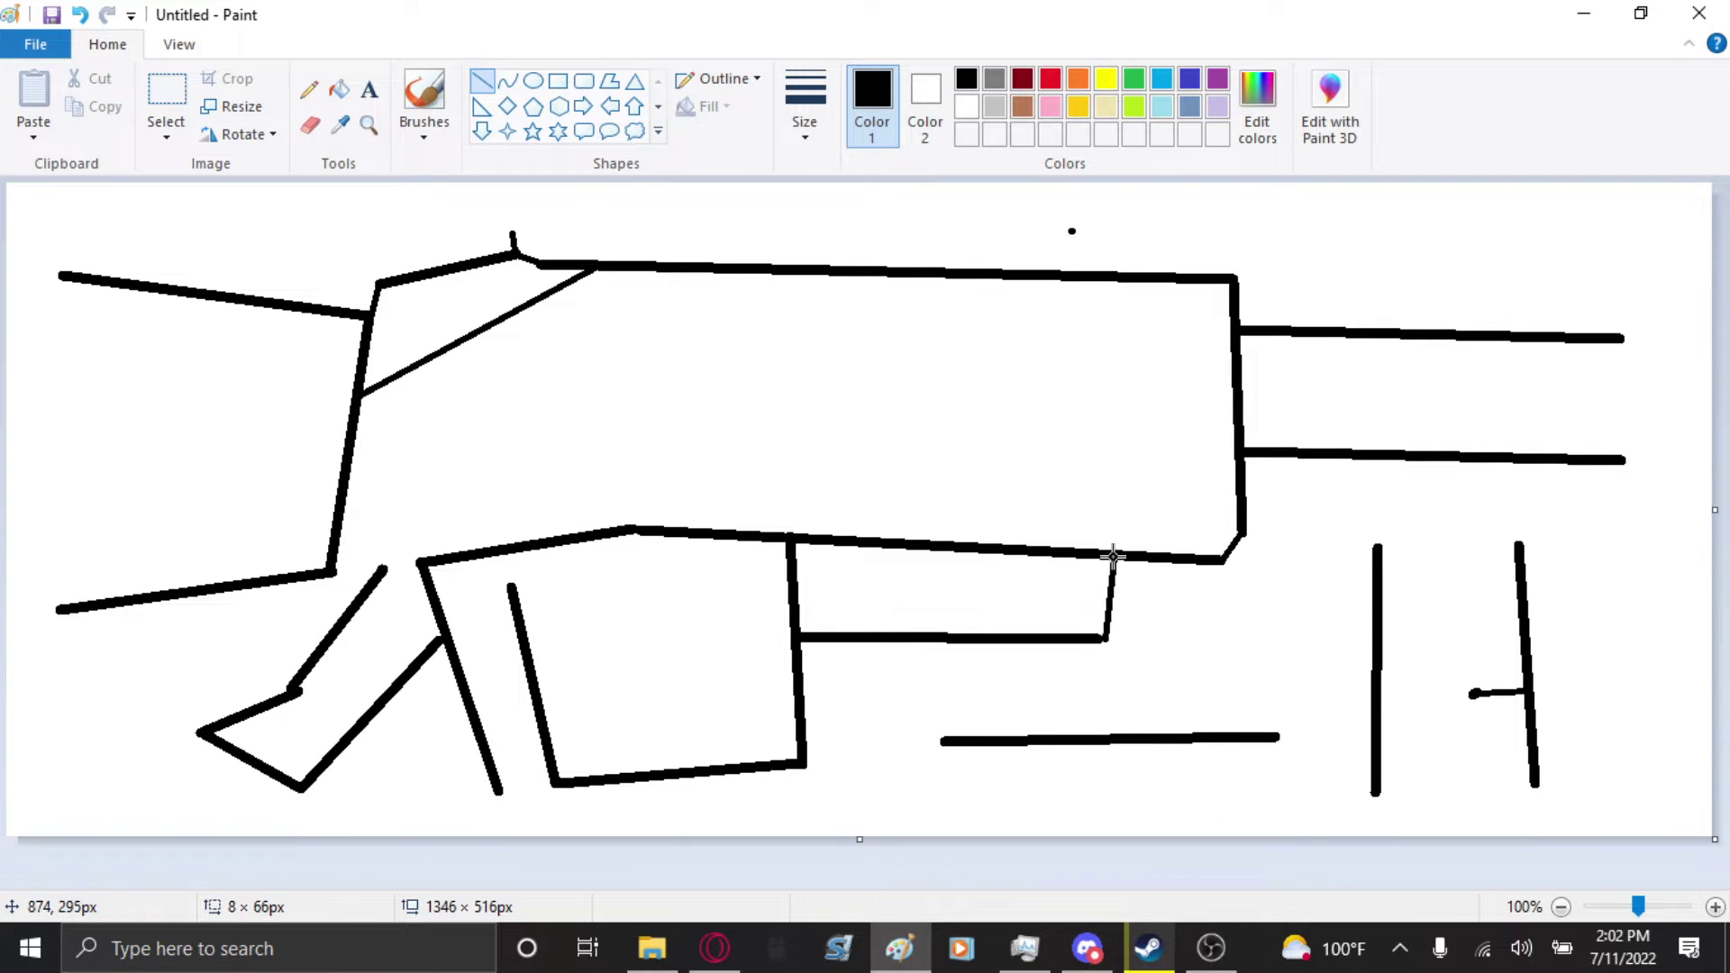
left_click(1129, 652)
mouse_move(1277, 737)
left_mouse_down()
mouse_move(1375, 550)
mouse_move(1361, 533)
mouse_move(1377, 544)
mouse_move(1242, 535)
left_mouse_up()
left_click(1406, 511)
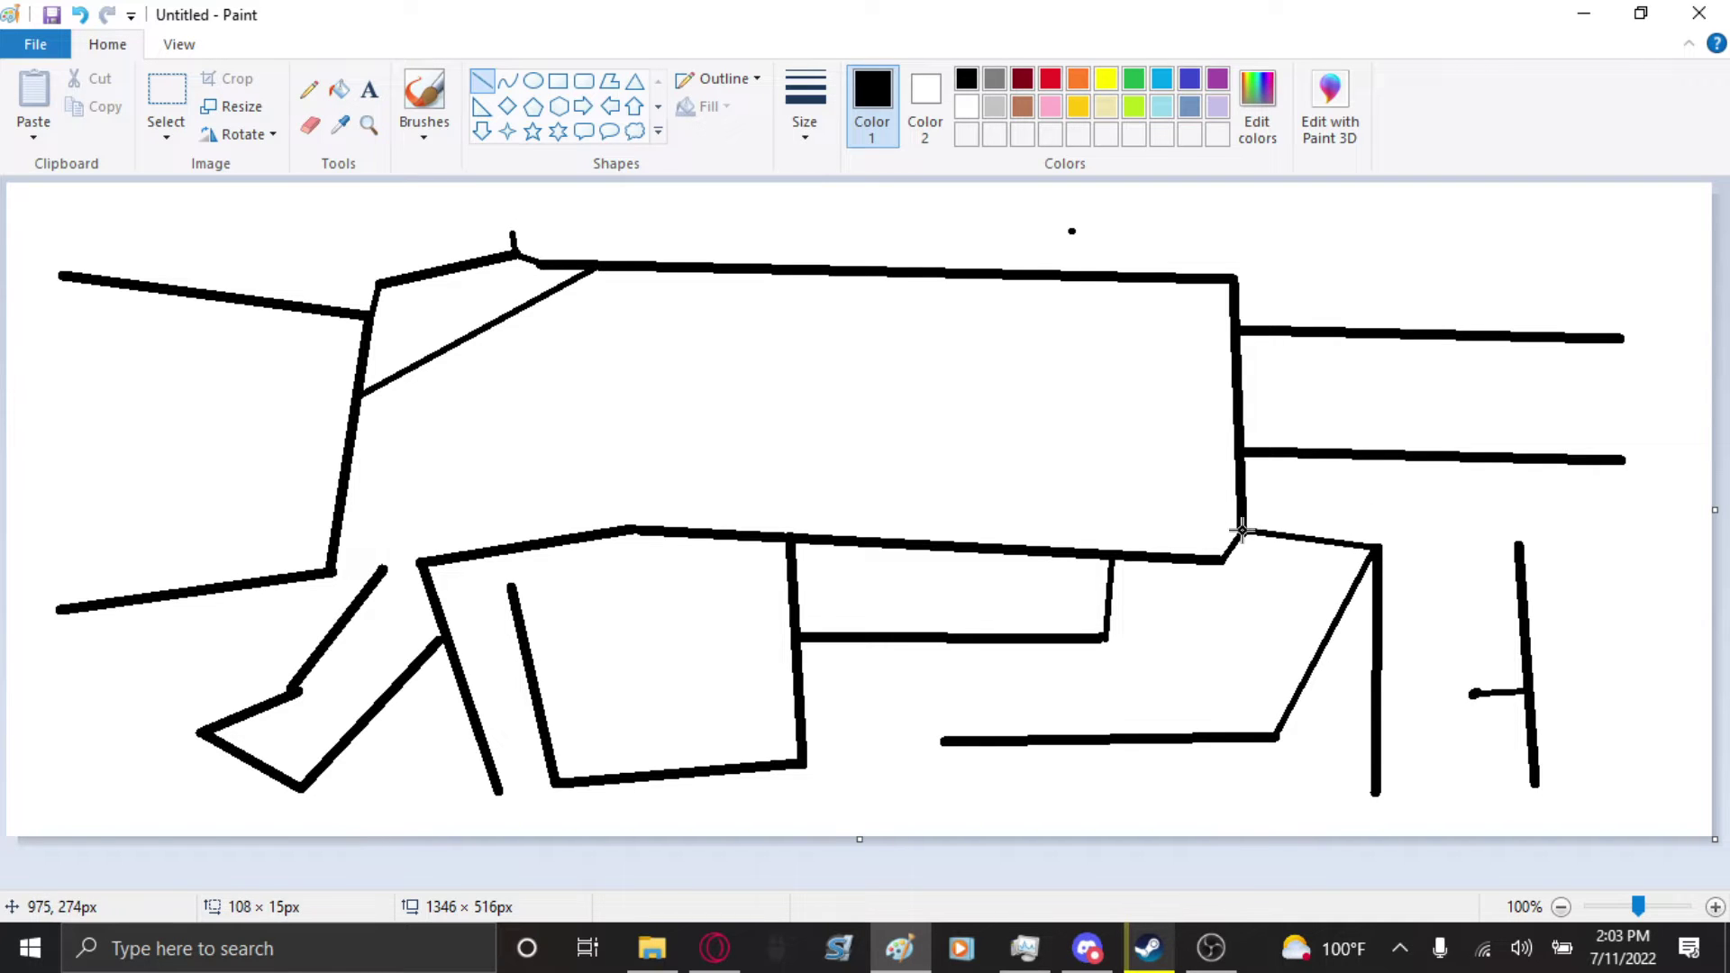
- Join the tops of the two uprights below the barrel and extend the short horizontal line to span between them
left_click(1459, 537)
left_click_drag(1378, 547, 1520, 546)
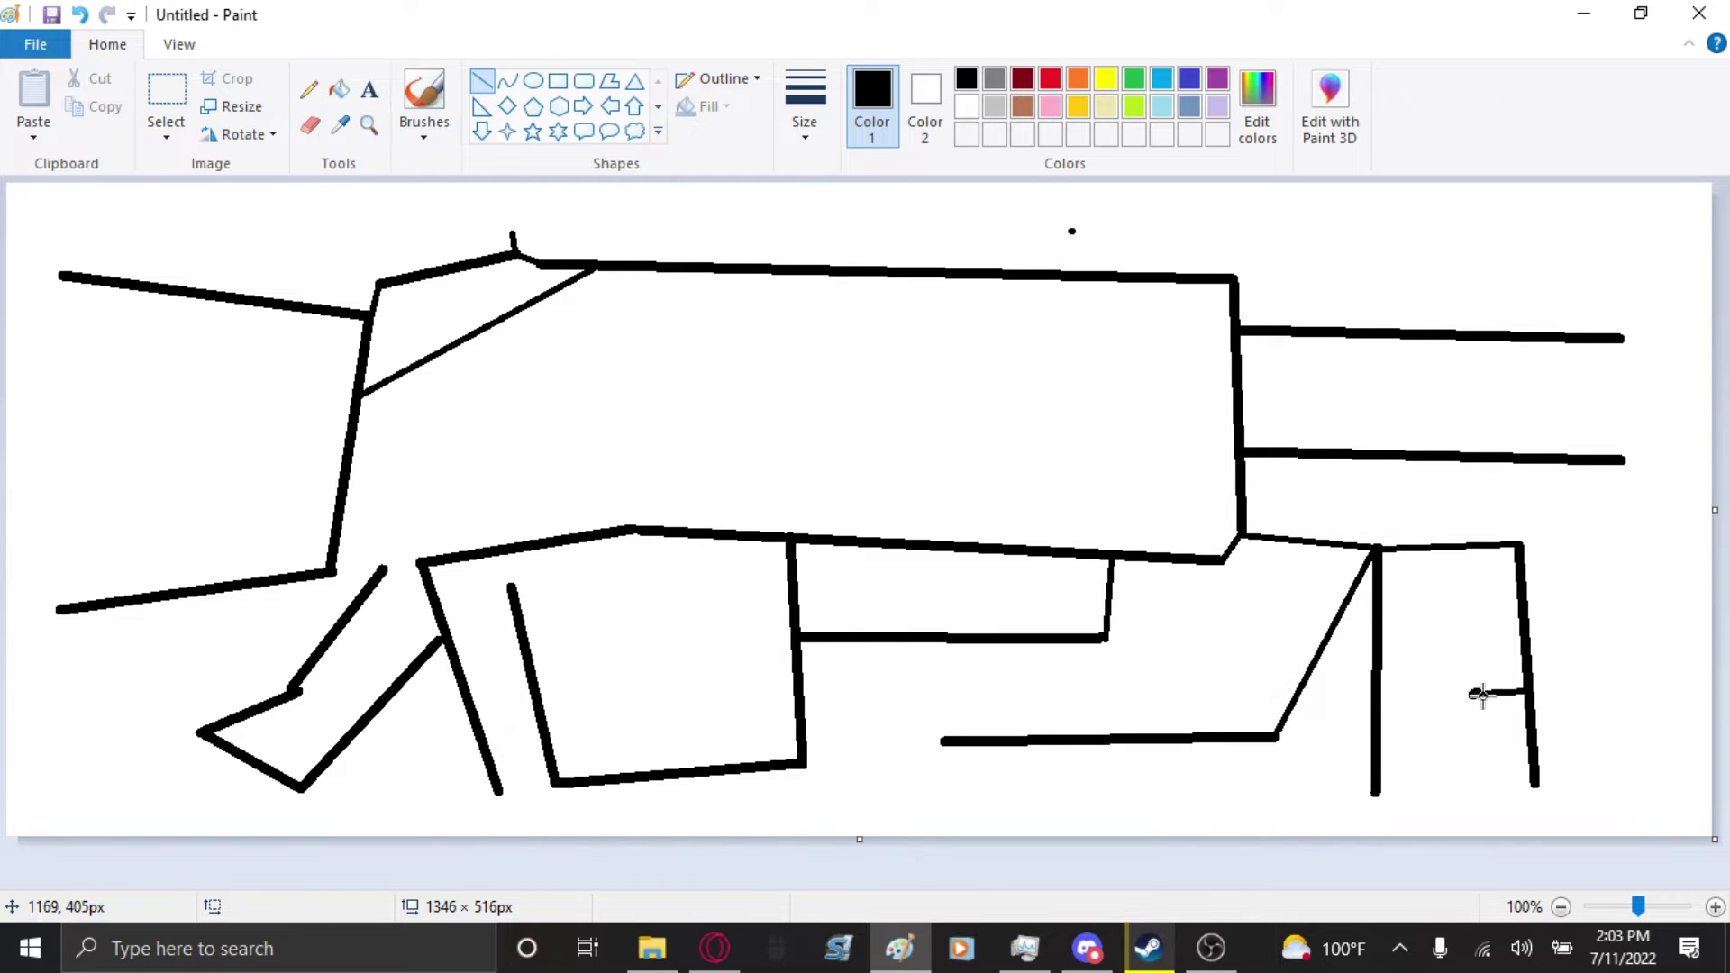
left_click_drag(1479, 694, 1379, 694)
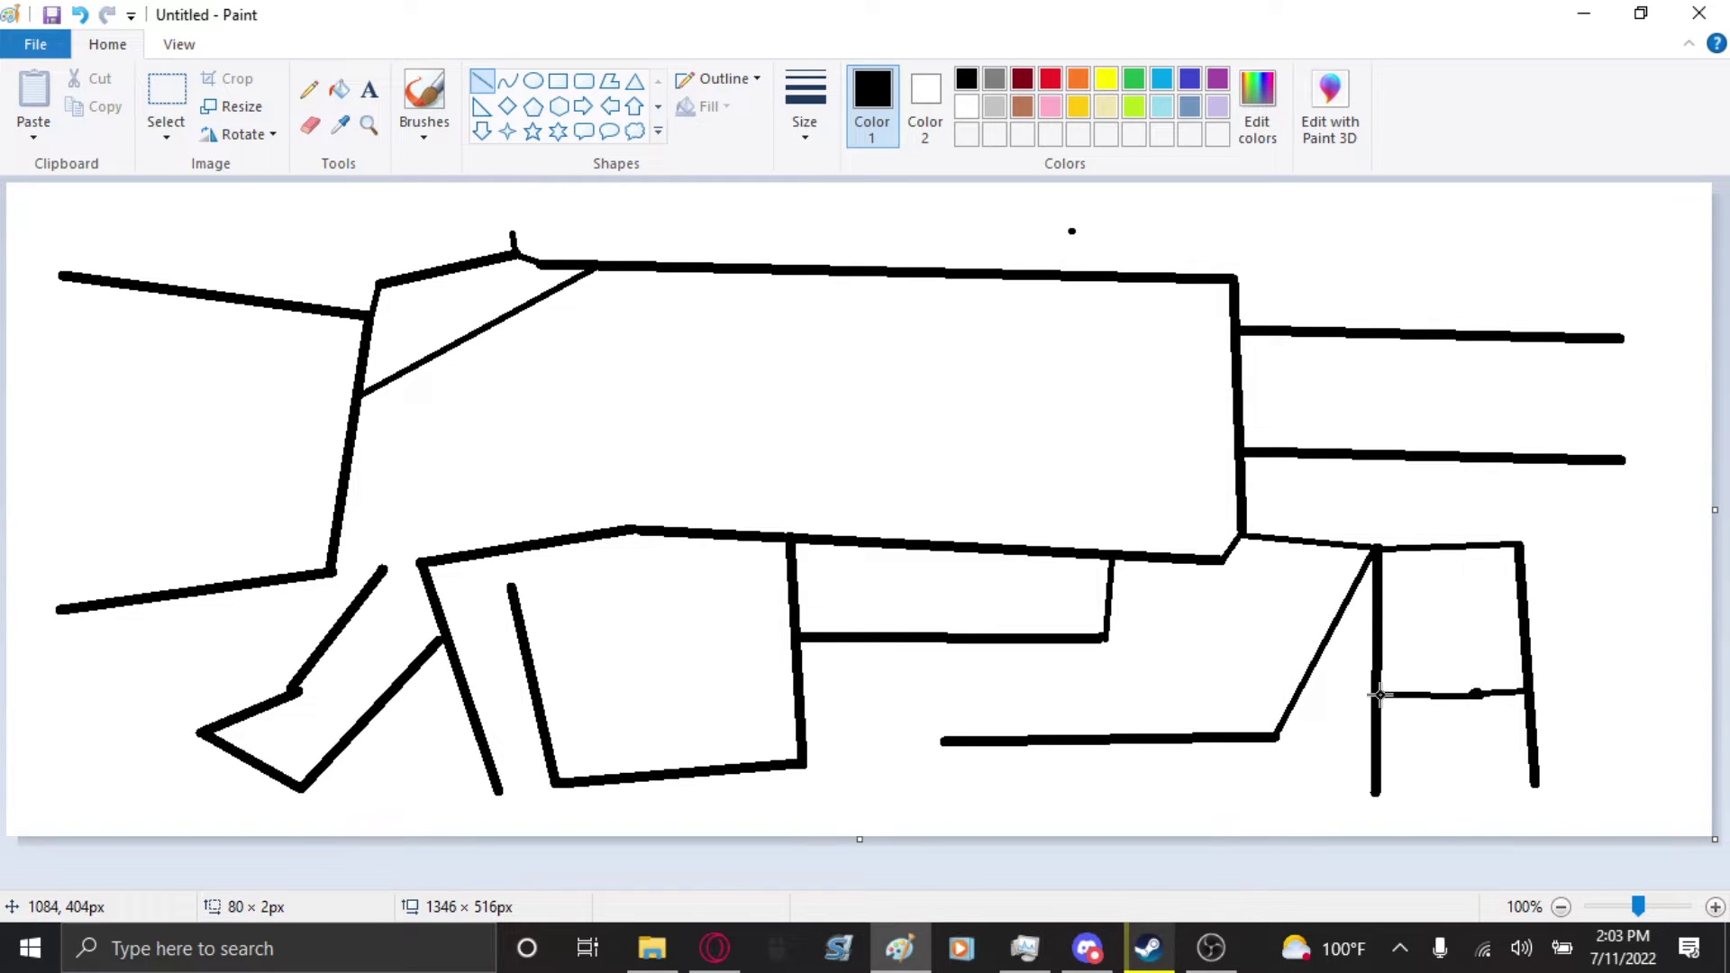
- Connect the low horizontal line to the box's lower front corner, and the grip's top end to the stock's lower corner
left_click(1001, 721)
left_click_drag(942, 736, 804, 763)
left_click(567, 604)
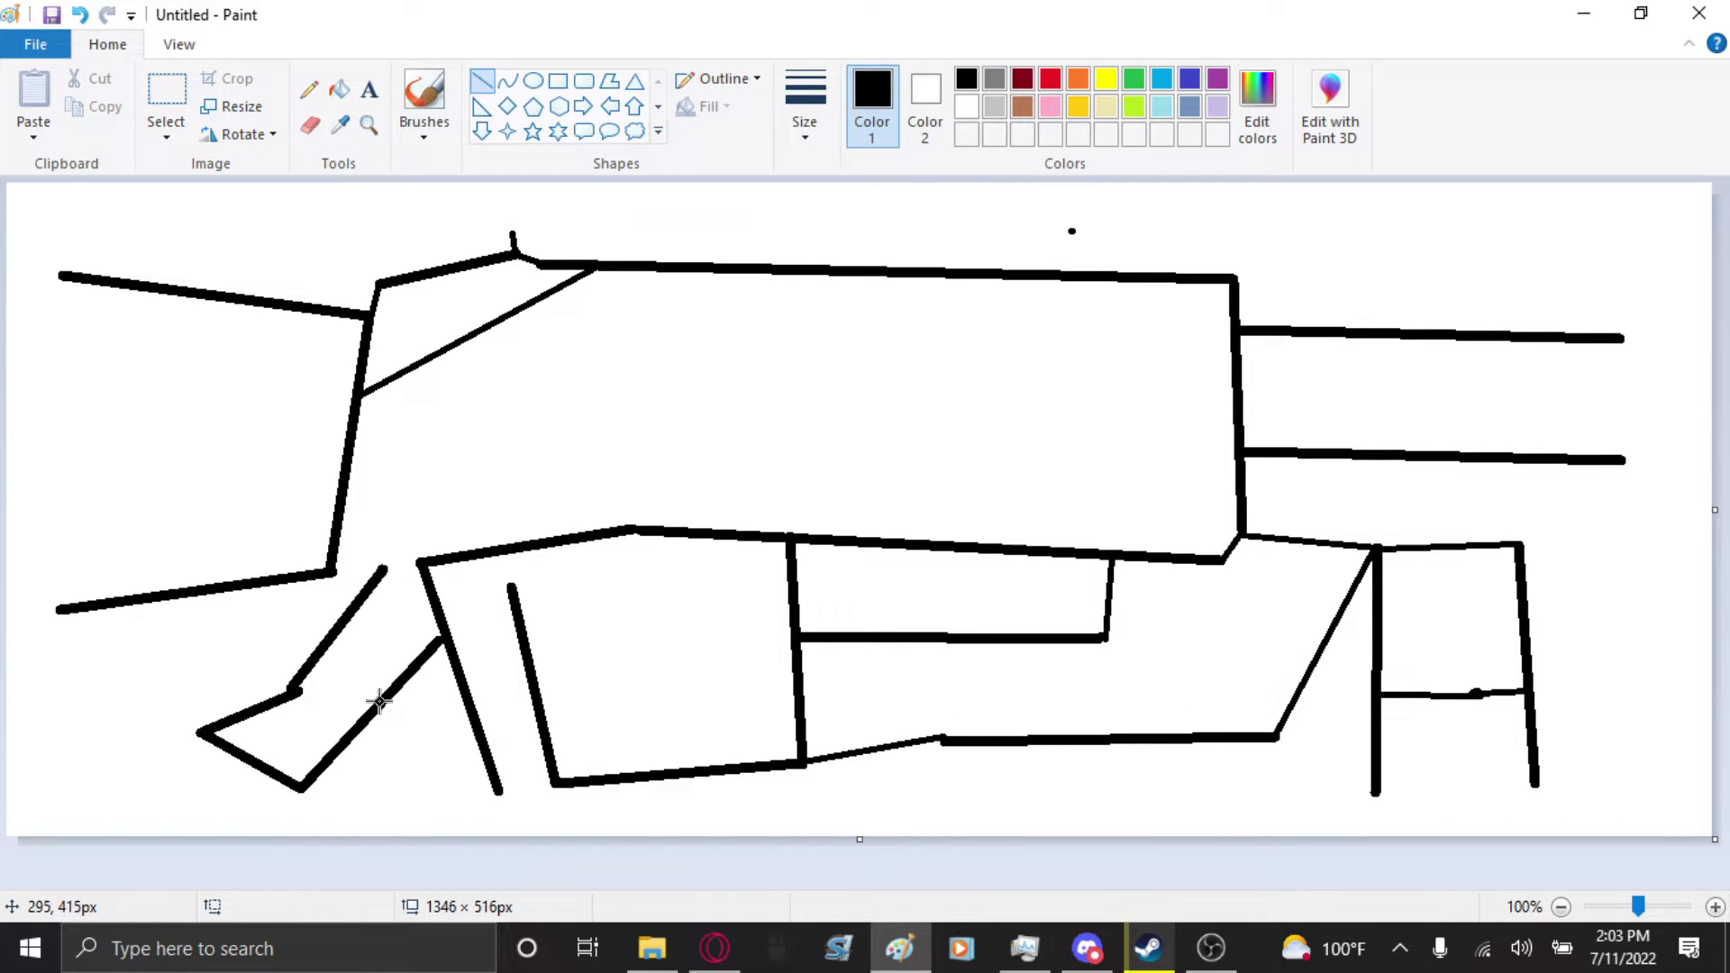
left_click_drag(386, 568, 329, 574)
- Close the stock's rear end with an inward V-shaped notch and draw a four-sided fin under its lower edge
left_click(198, 488)
left_click_drag(61, 276, 122, 455)
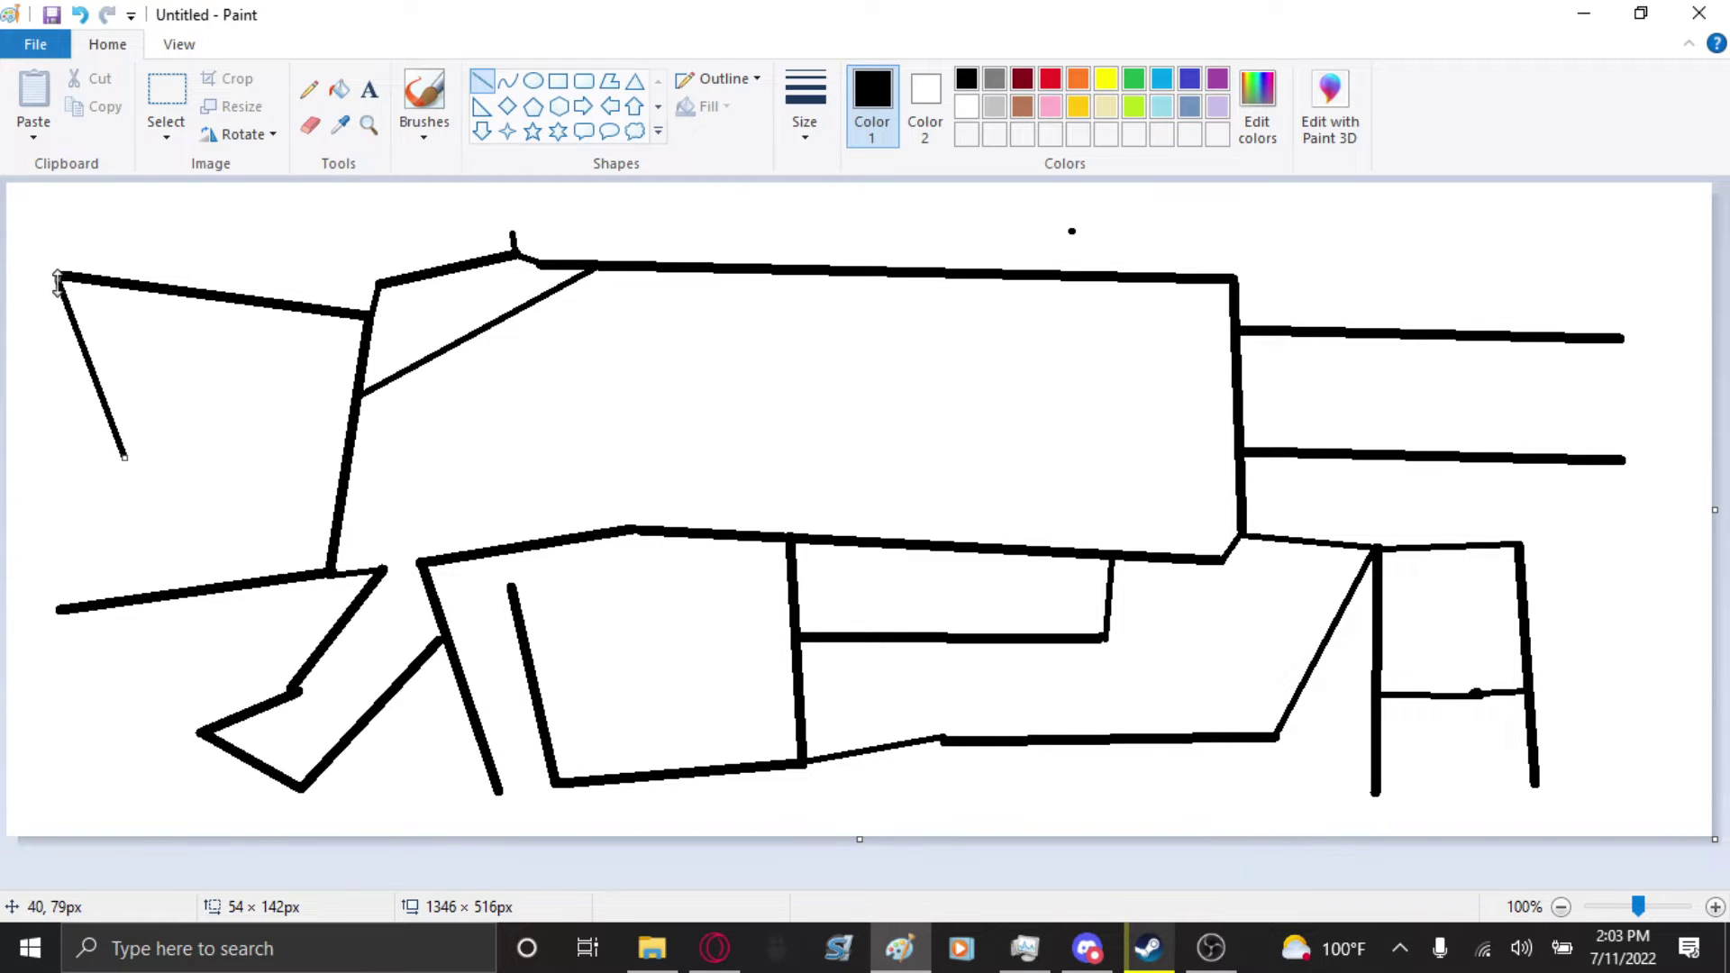
left_click_drag(57, 279, 62, 271)
mouse_move(124, 457)
left_mouse_down()
mouse_move(58, 610)
mouse_move(55, 724)
mouse_move(240, 671)
mouse_move(333, 576)
left_mouse_up()
left_click(77, 674)
left_click(64, 737)
left_click(258, 660)
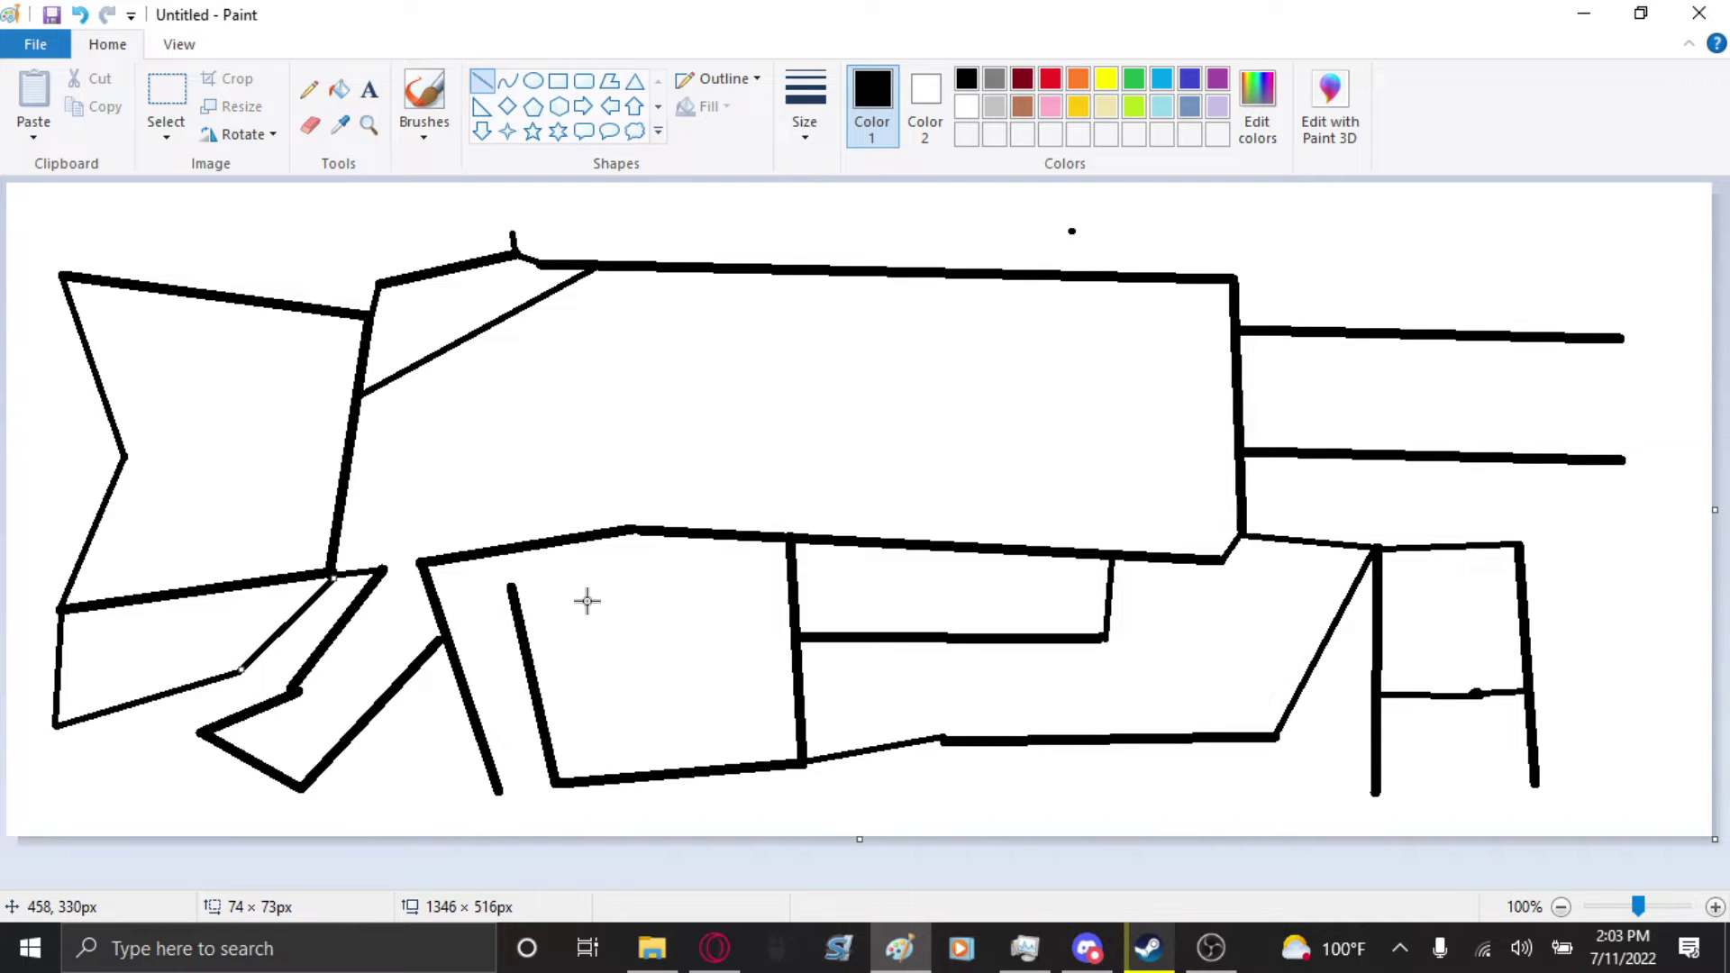
left_click(537, 379)
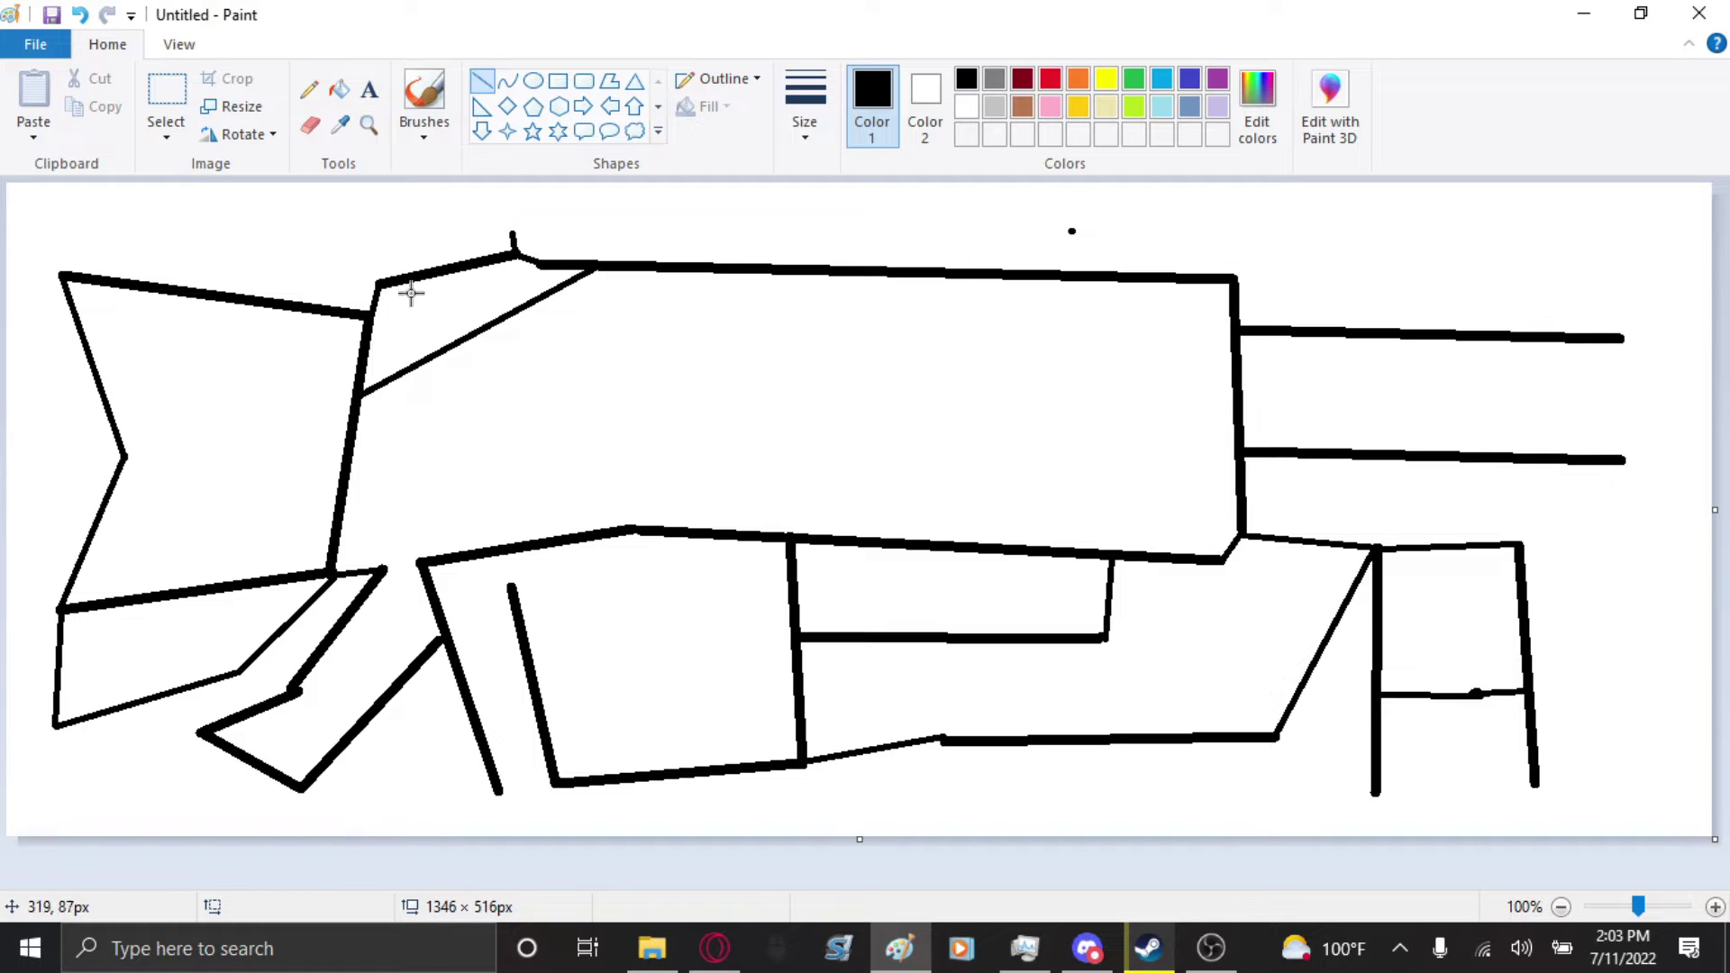
- Draw a small four-sided box hanging from the sloped top edge at the rear of the body
mouse_move(397, 285)
left_mouse_down()
mouse_move(412, 349)
mouse_move(489, 300)
mouse_move(485, 262)
left_mouse_up()
left_click(454, 325)
left_click(493, 287)
left_click(610, 375)
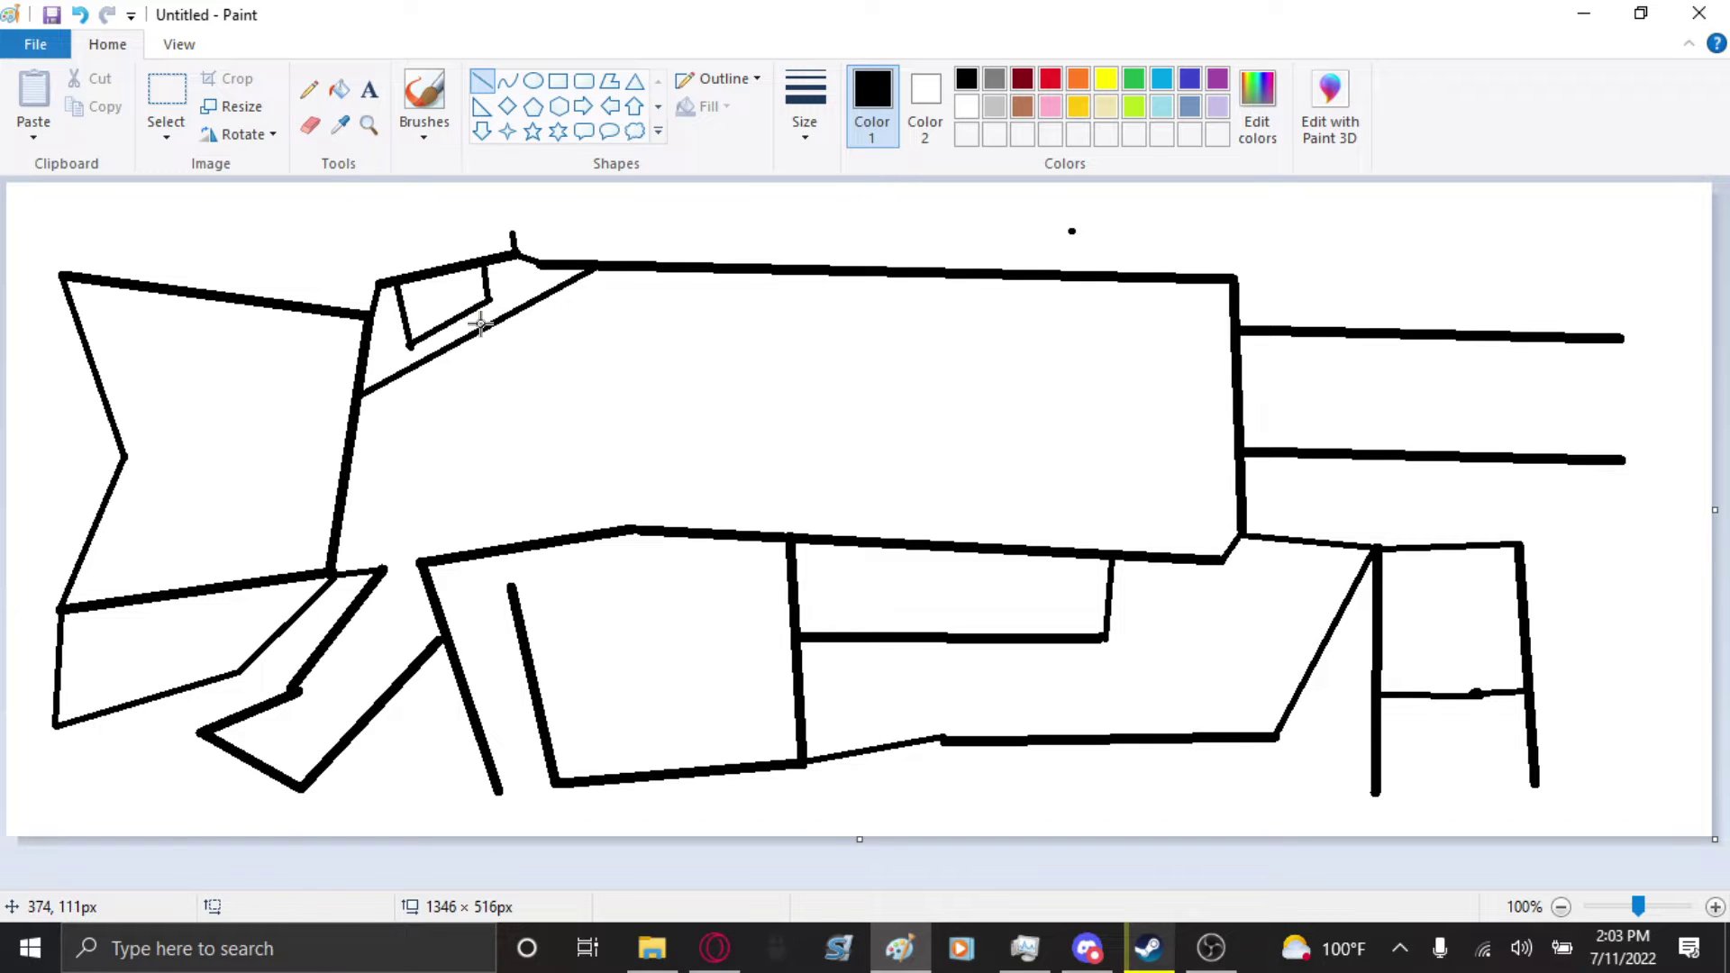
- Draw a long diagonal from the rear corner line to the body's bottom edge, and a branch from it to the dot above the body
mouse_move(480, 324)
left_mouse_down()
mouse_move(998, 563)
mouse_move(1018, 548)
left_mouse_up()
left_click(1034, 471)
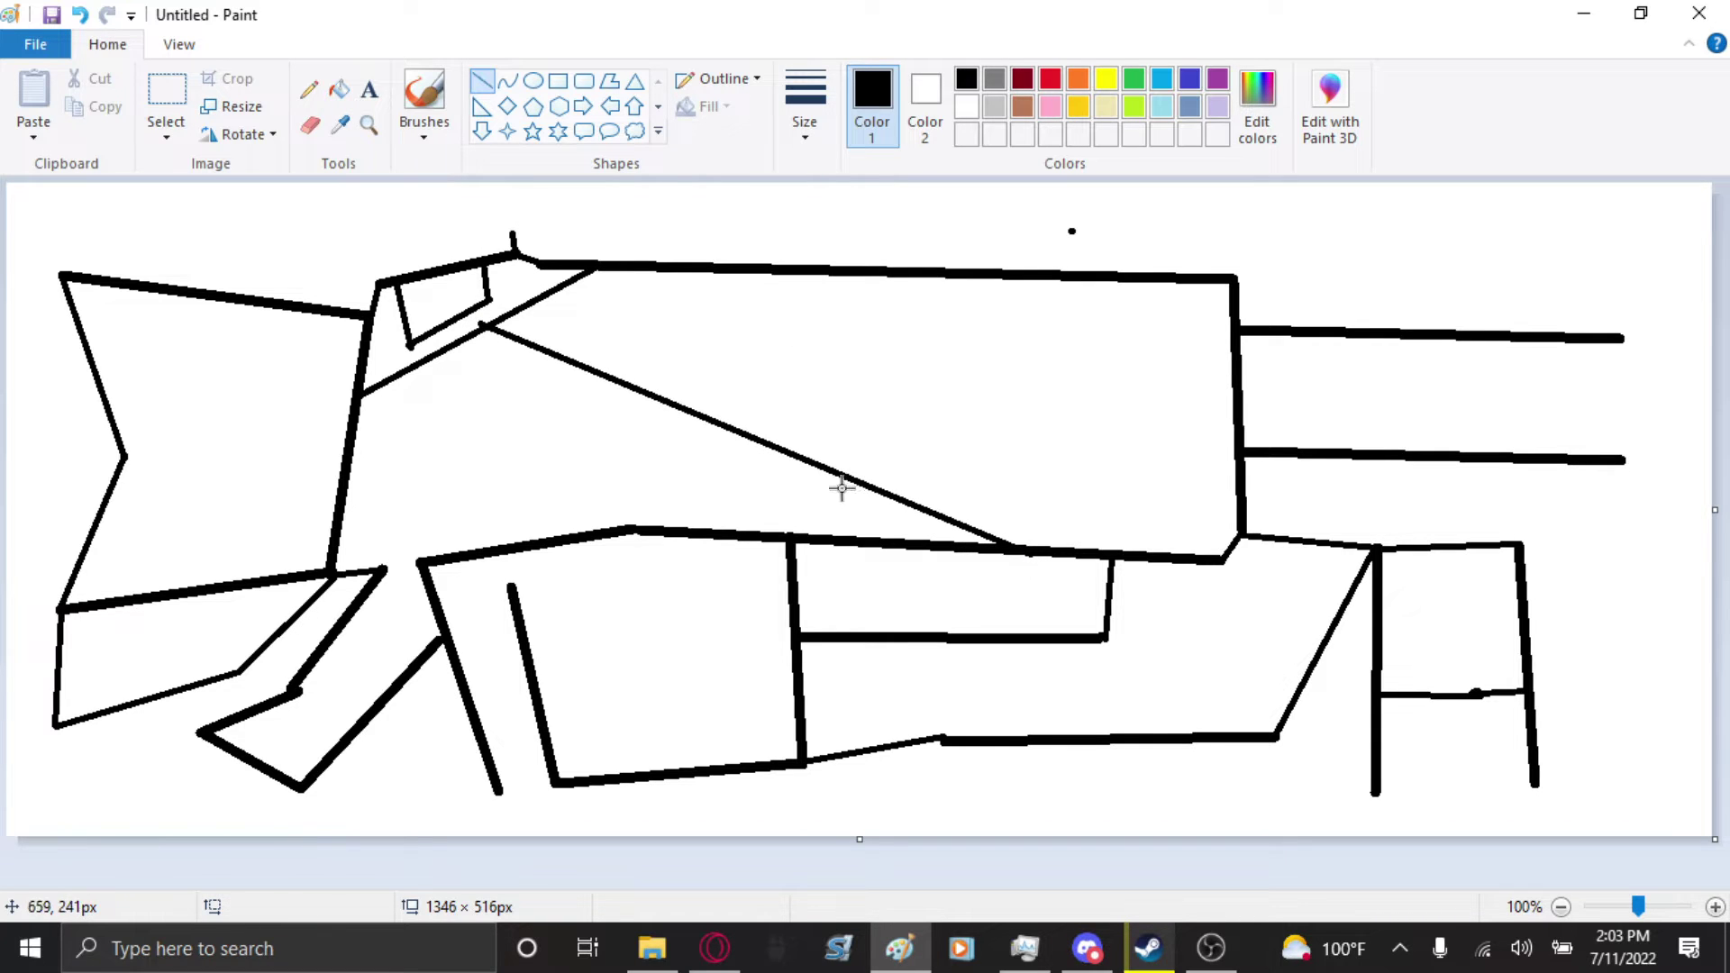
left_click_drag(839, 473, 1072, 232)
left_click(996, 370)
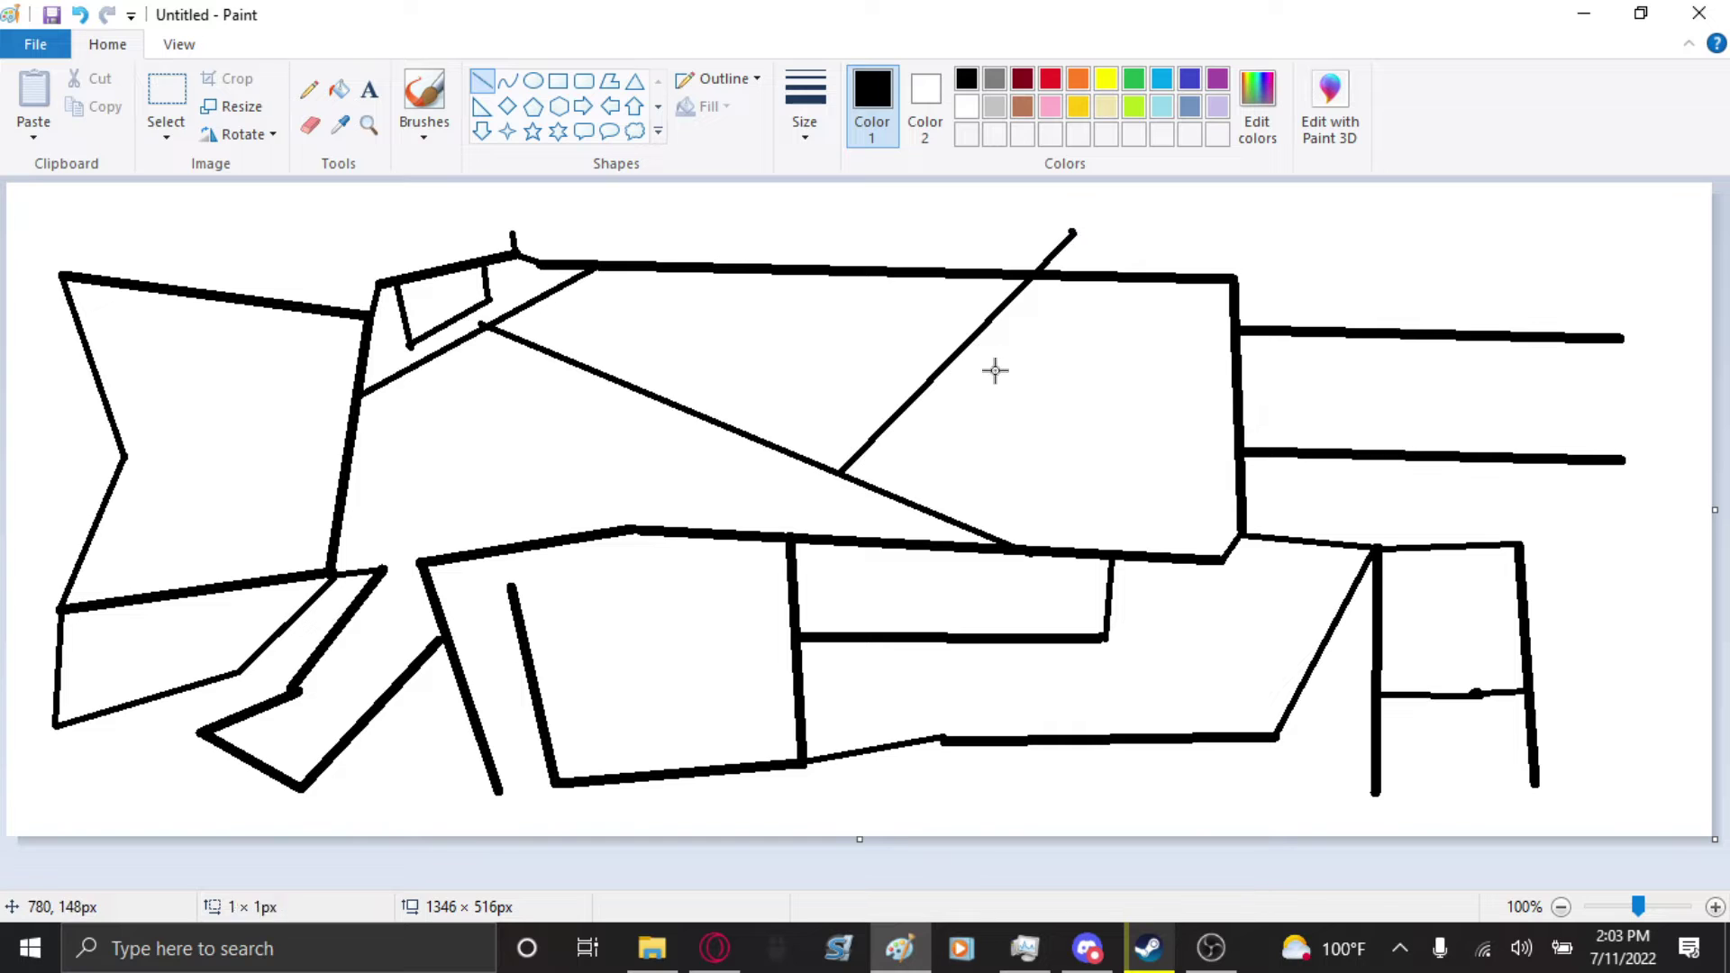
- Connect the long diagonal to the body's lower rear corner, add an upright from the tip below it, and divide the front lower section with two slanted lines
mouse_move(703, 416)
left_mouse_down()
mouse_move(423, 561)
mouse_move(498, 809)
mouse_move(501, 794)
left_mouse_up()
left_click_drag(1045, 641, 1066, 737)
left_click_drag(1108, 640, 1343, 604)
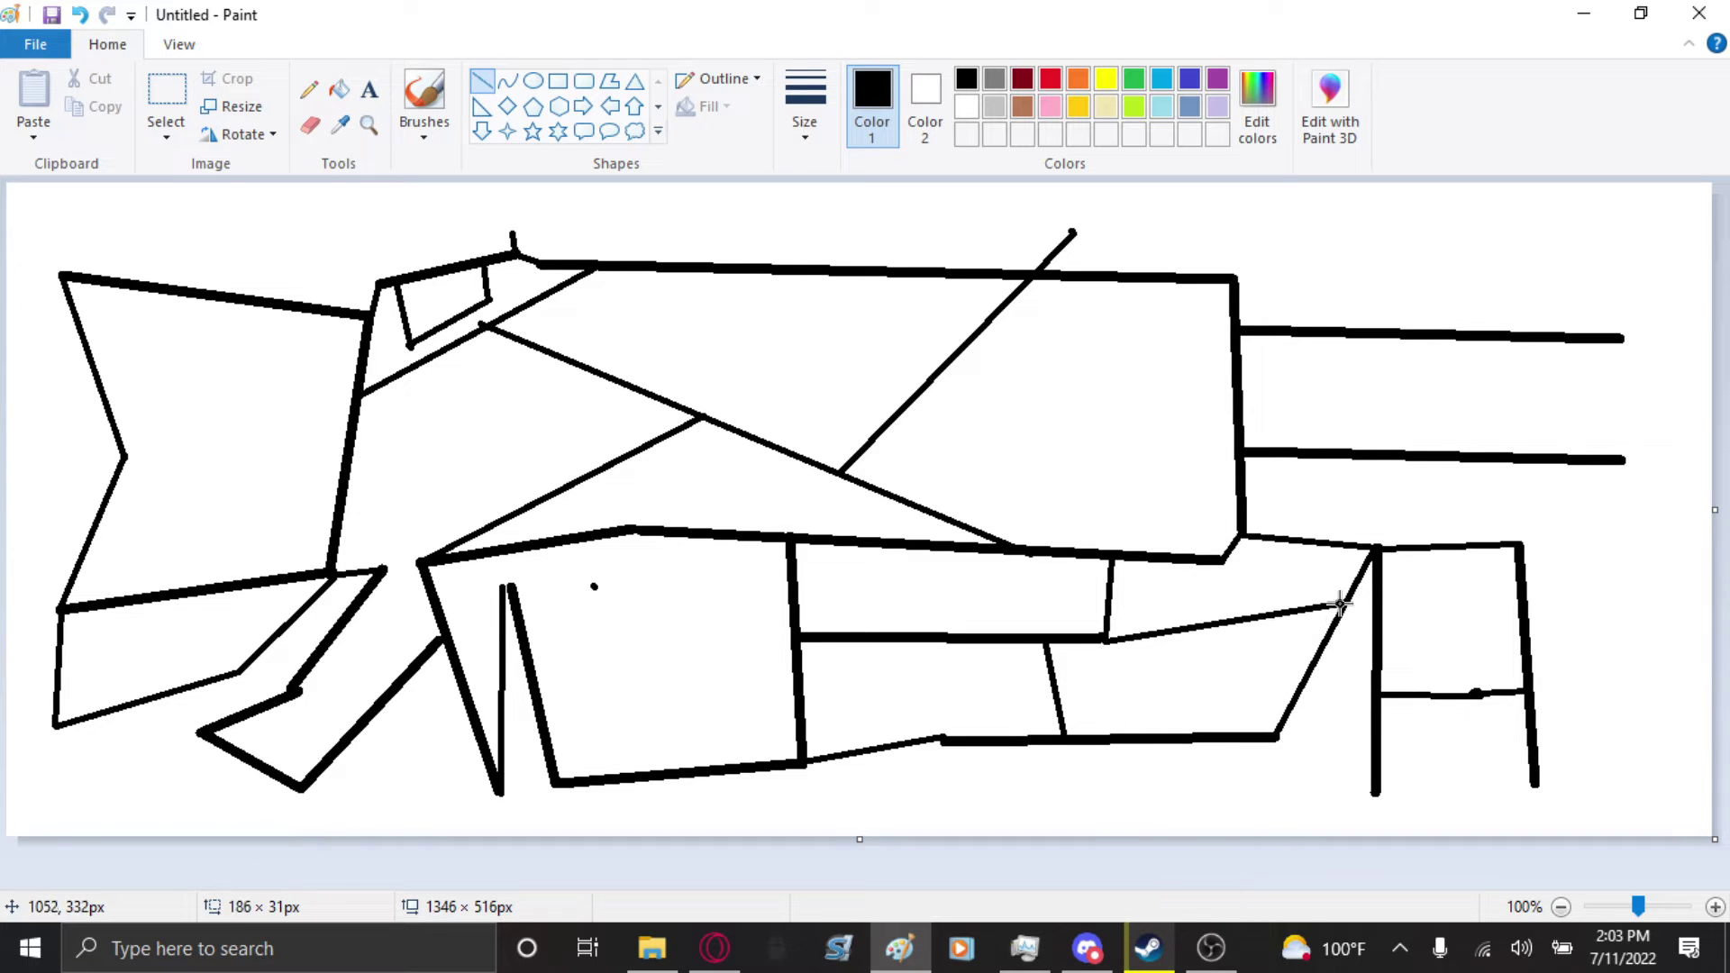
- Close the barrel's front end, link it to the second upright, and draw a peaked outline above it to the body's top front corner
left_click_drag(1519, 538, 1625, 460)
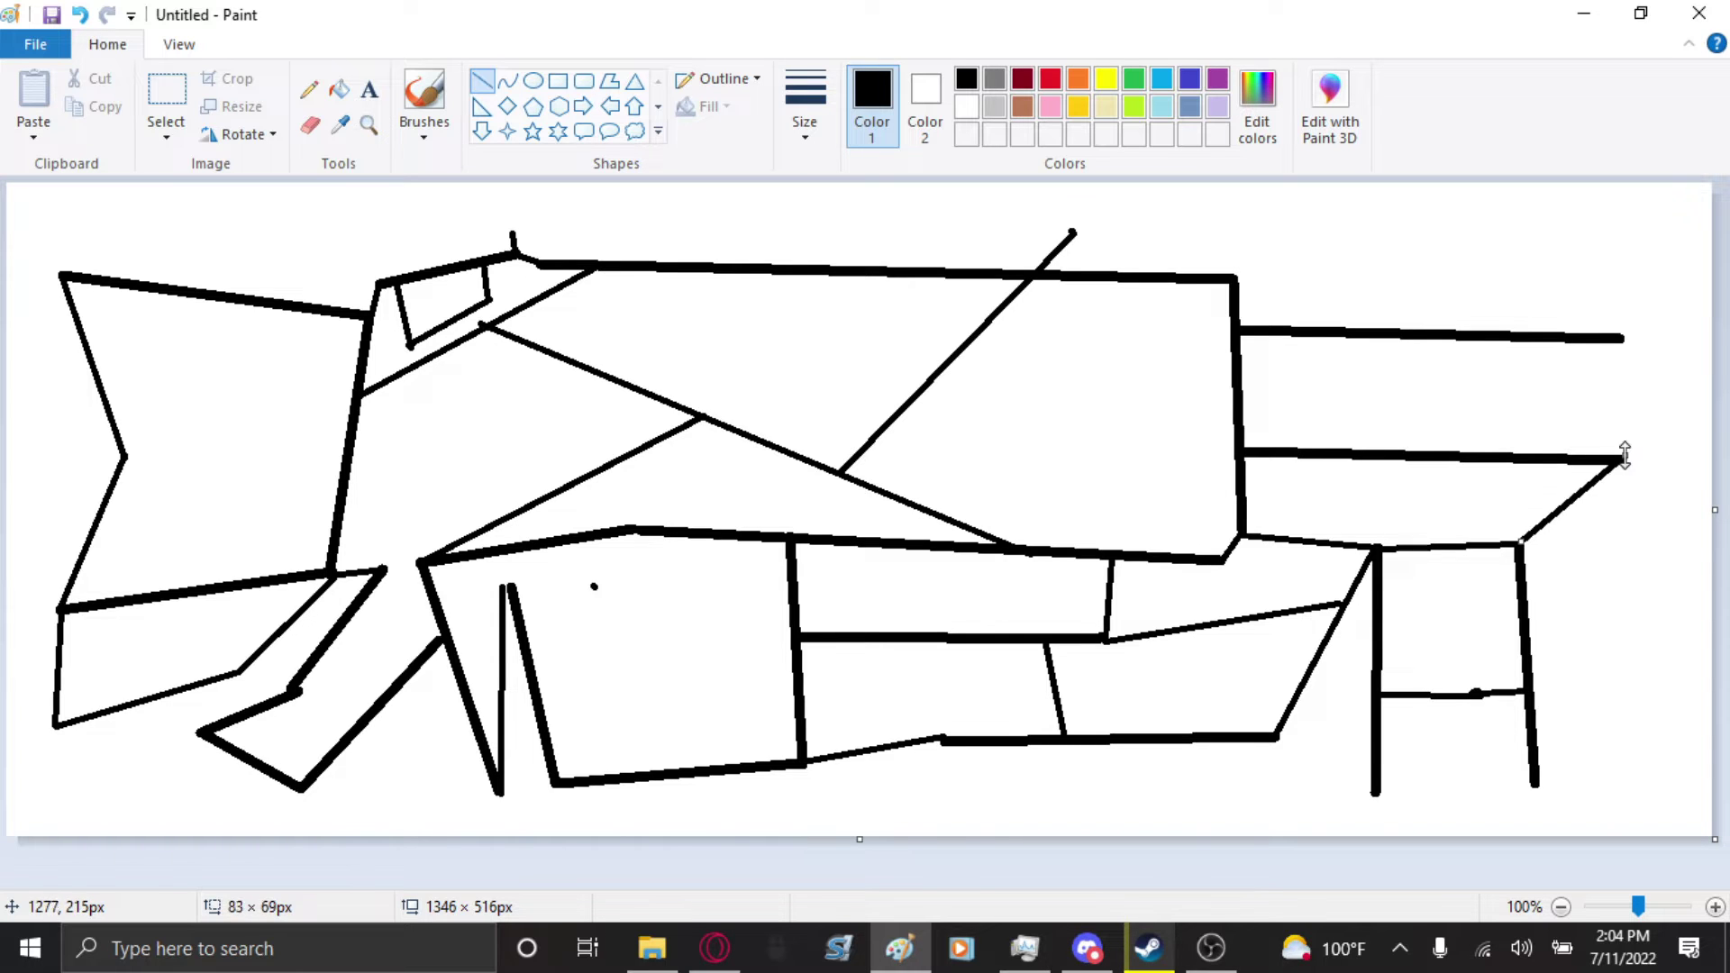
left_click(1670, 405)
mouse_move(1624, 463)
left_mouse_down()
mouse_move(1624, 343)
mouse_move(1479, 220)
mouse_move(1241, 262)
mouse_move(1238, 279)
left_mouse_up()
left_click(1626, 352)
left_click(1120, 374)
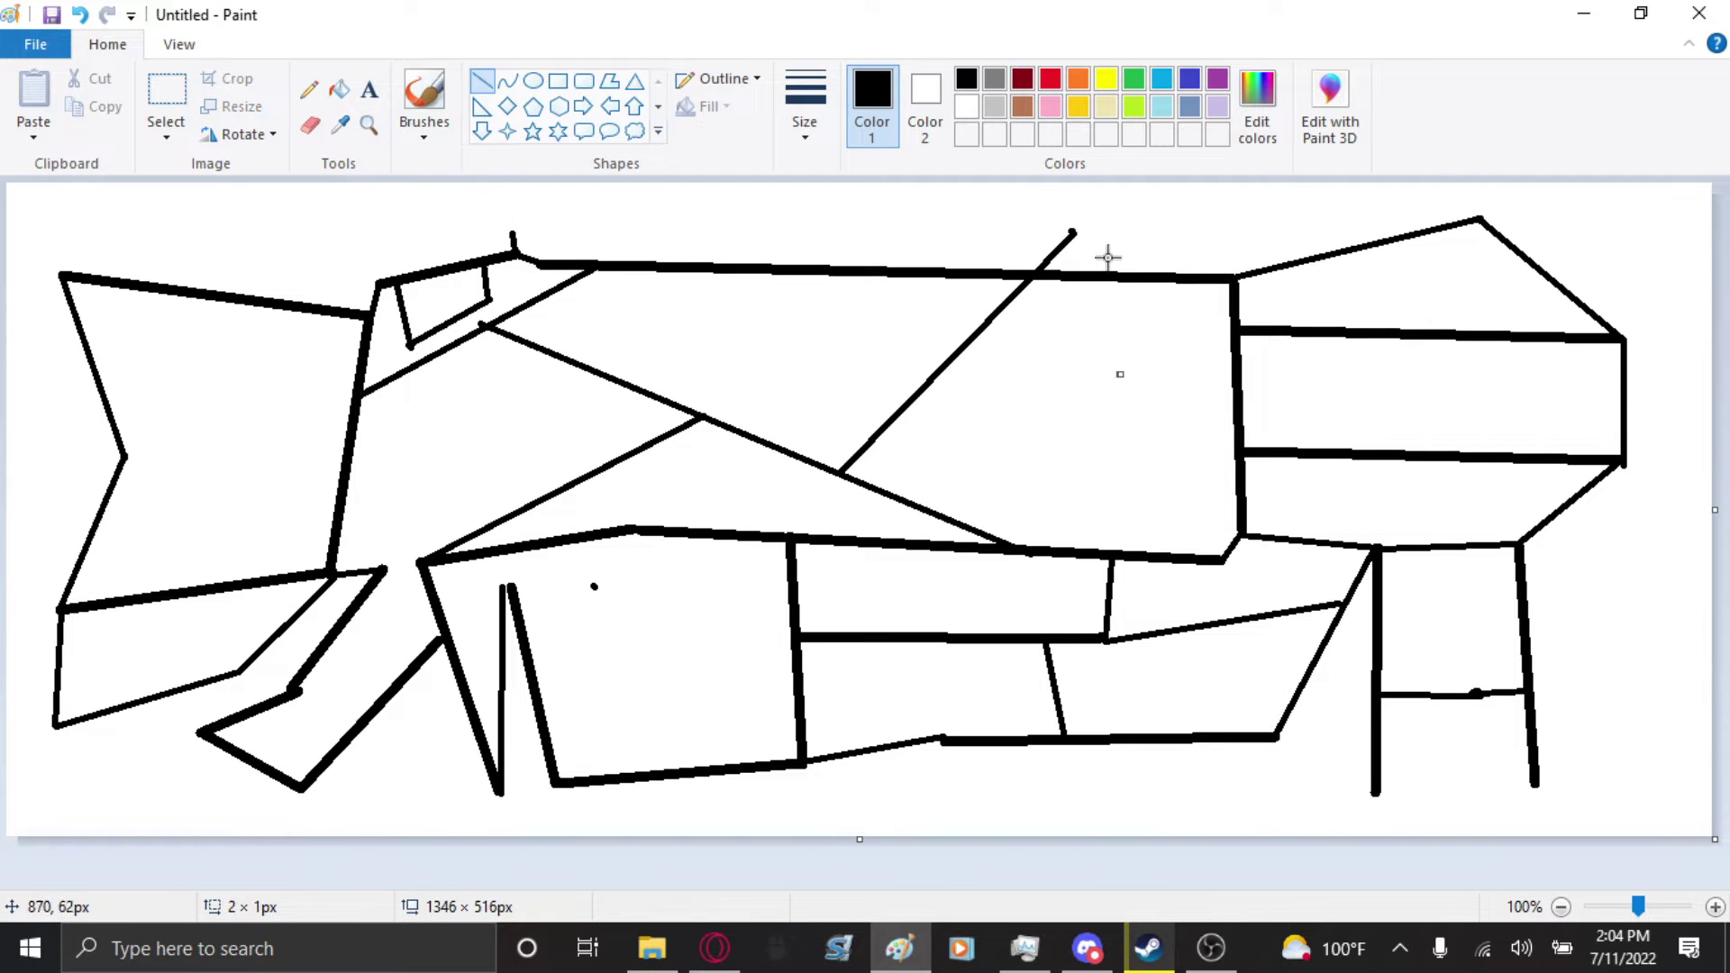
- Draw the top rail by connecting the peak above the body to the top front corner and to the rear tick
mouse_move(1076, 230)
left_mouse_down()
mouse_move(1256, 284)
mouse_move(1239, 275)
left_mouse_up()
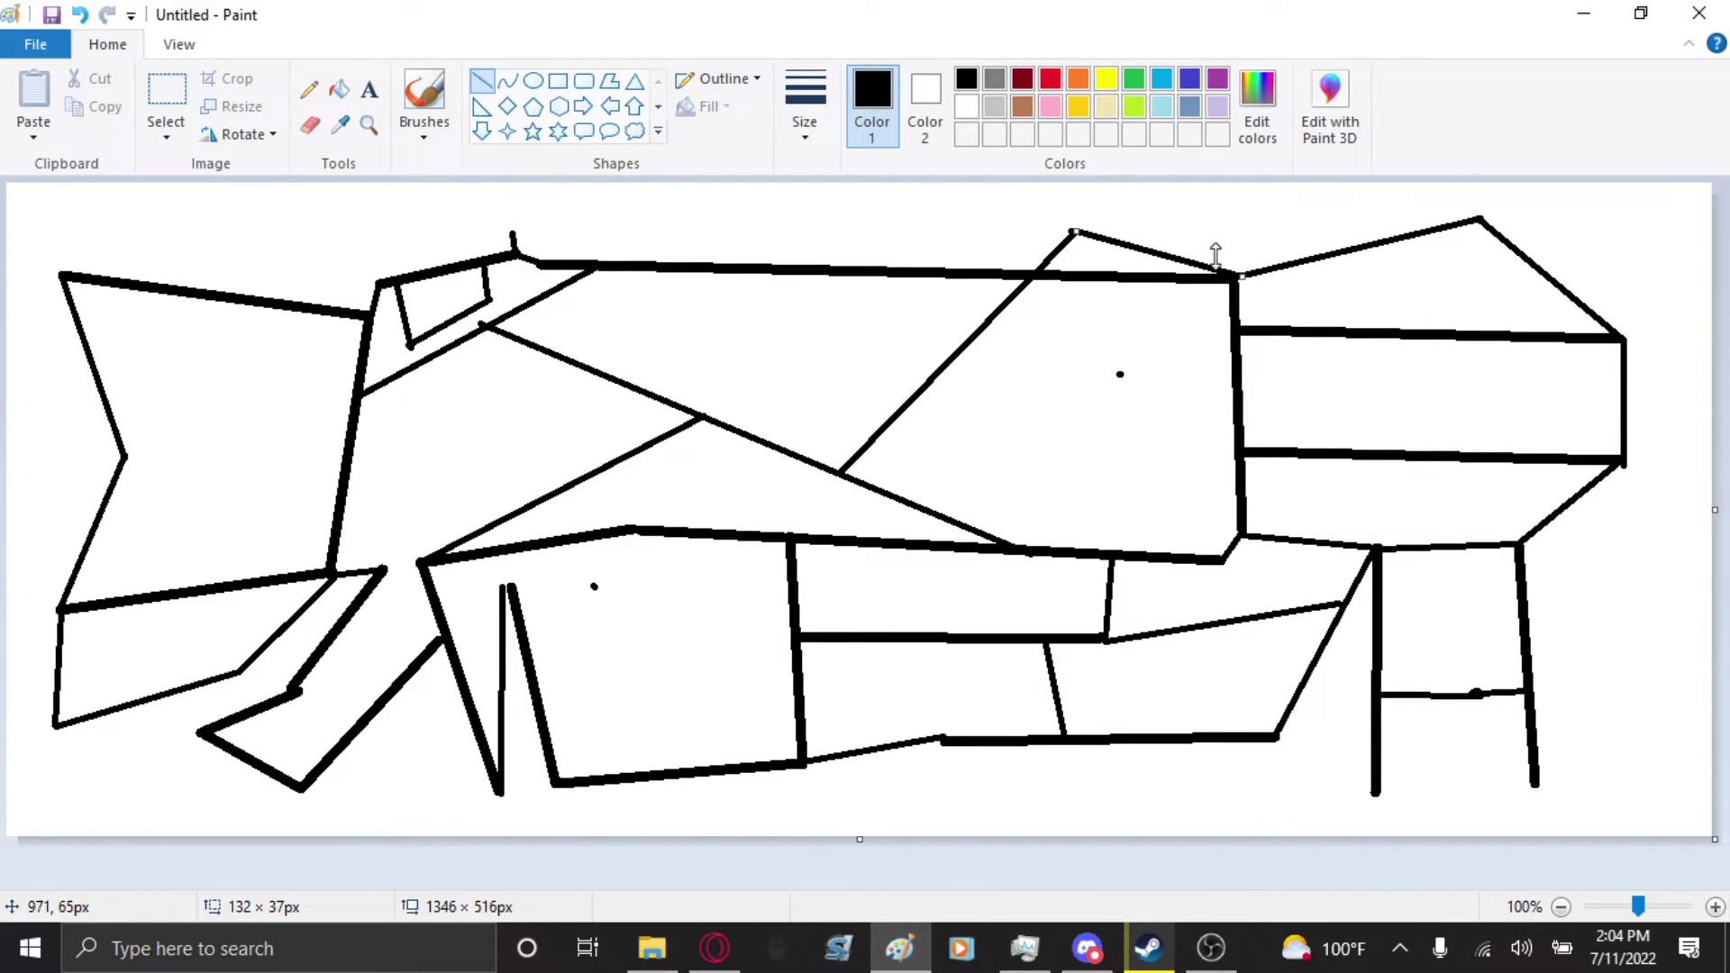
left_click(1062, 223)
left_click_drag(1066, 230, 514, 231)
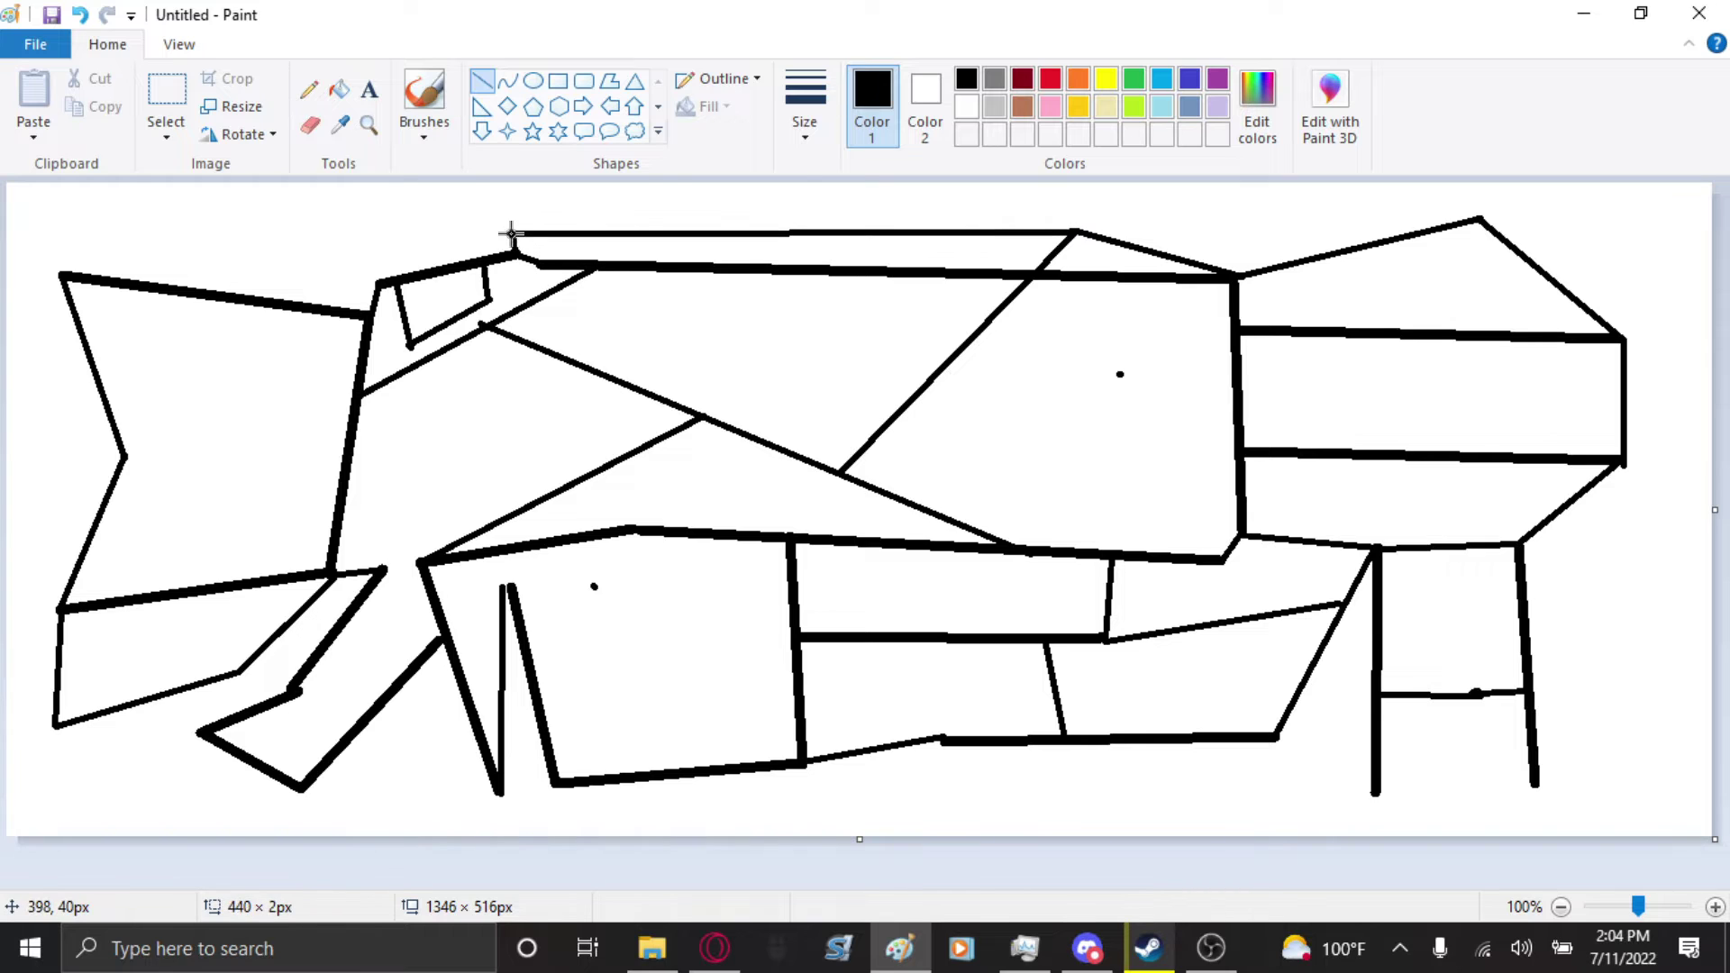
left_click(645, 204)
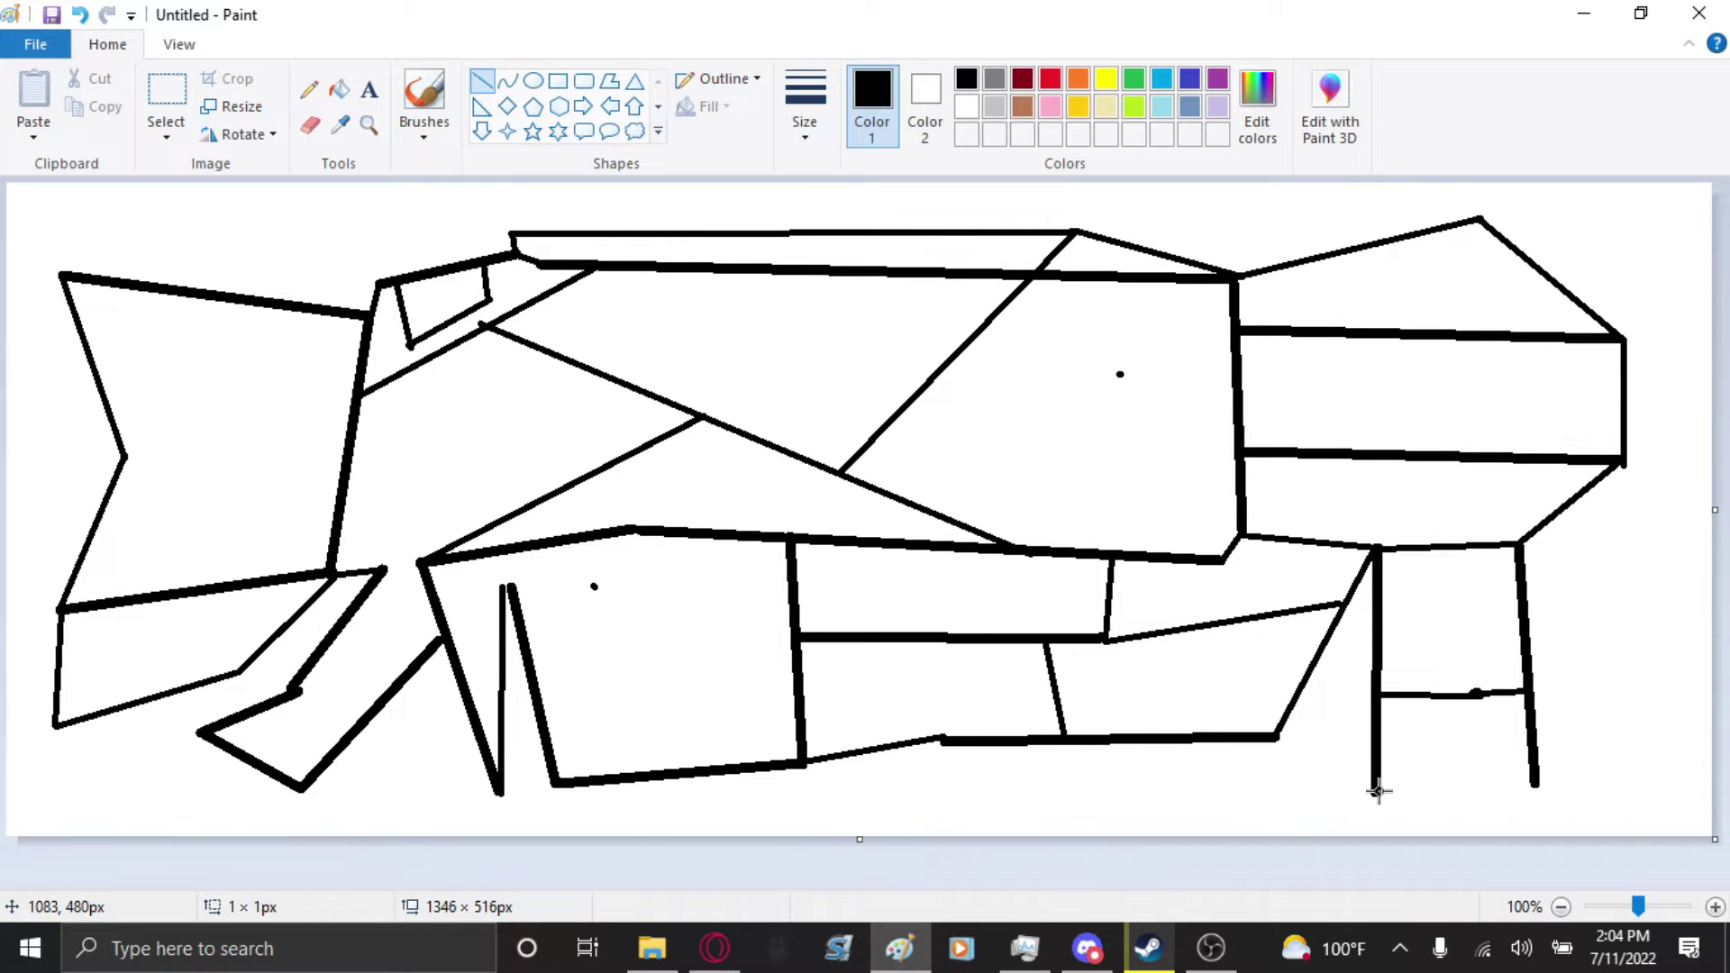
- Join the lower section's front corner to the first upright's foot, and divide the rear lower box with a slanted strip and a cross line
left_click_drag(1378, 791, 1274, 741)
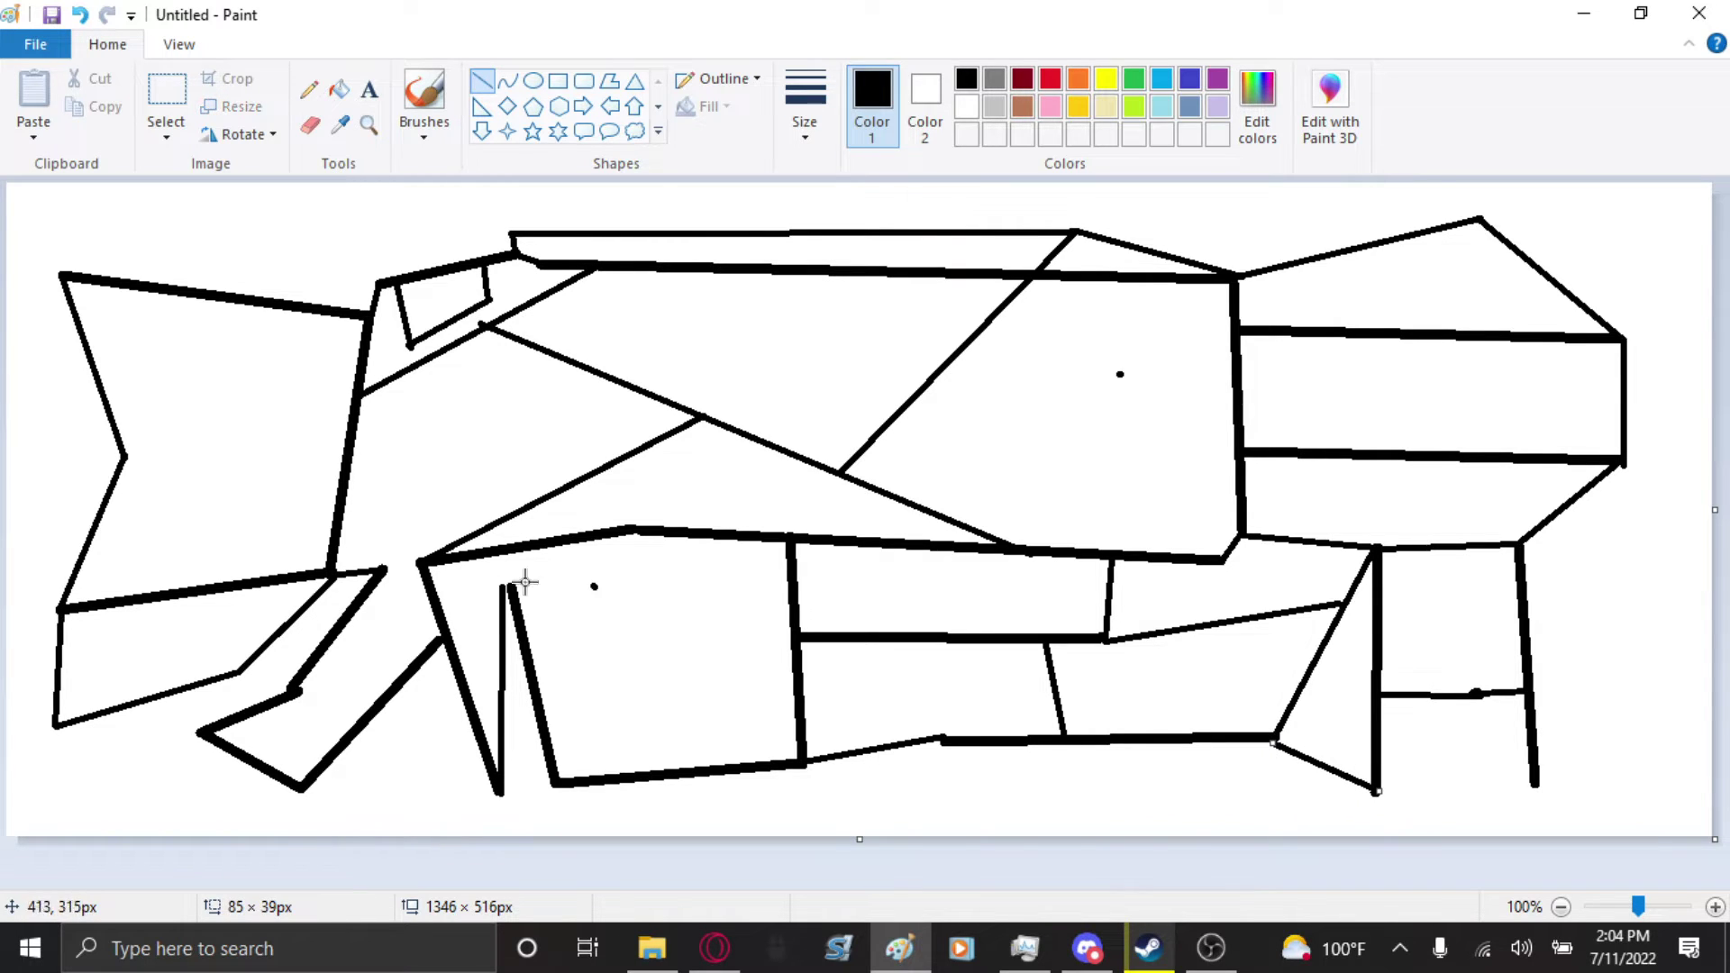
mouse_move(505, 586)
left_mouse_down()
mouse_move(602, 587)
mouse_move(667, 769)
left_mouse_up()
left_click(614, 611)
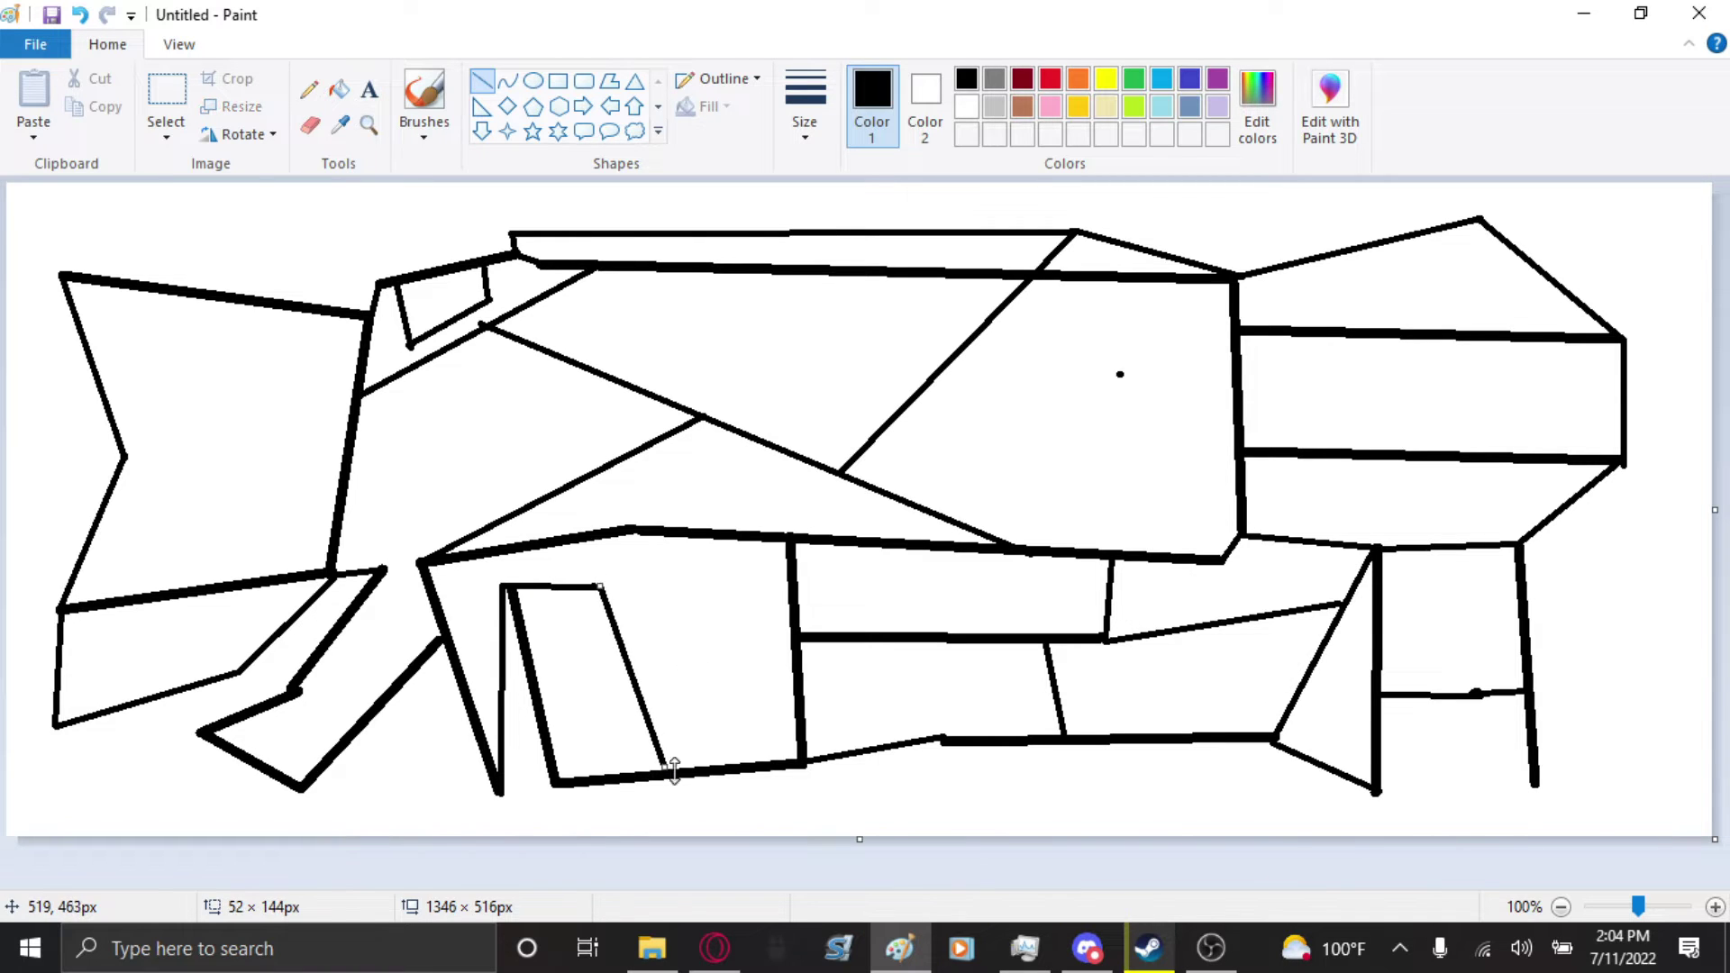
left_click(687, 727)
left_click_drag(611, 622, 803, 599)
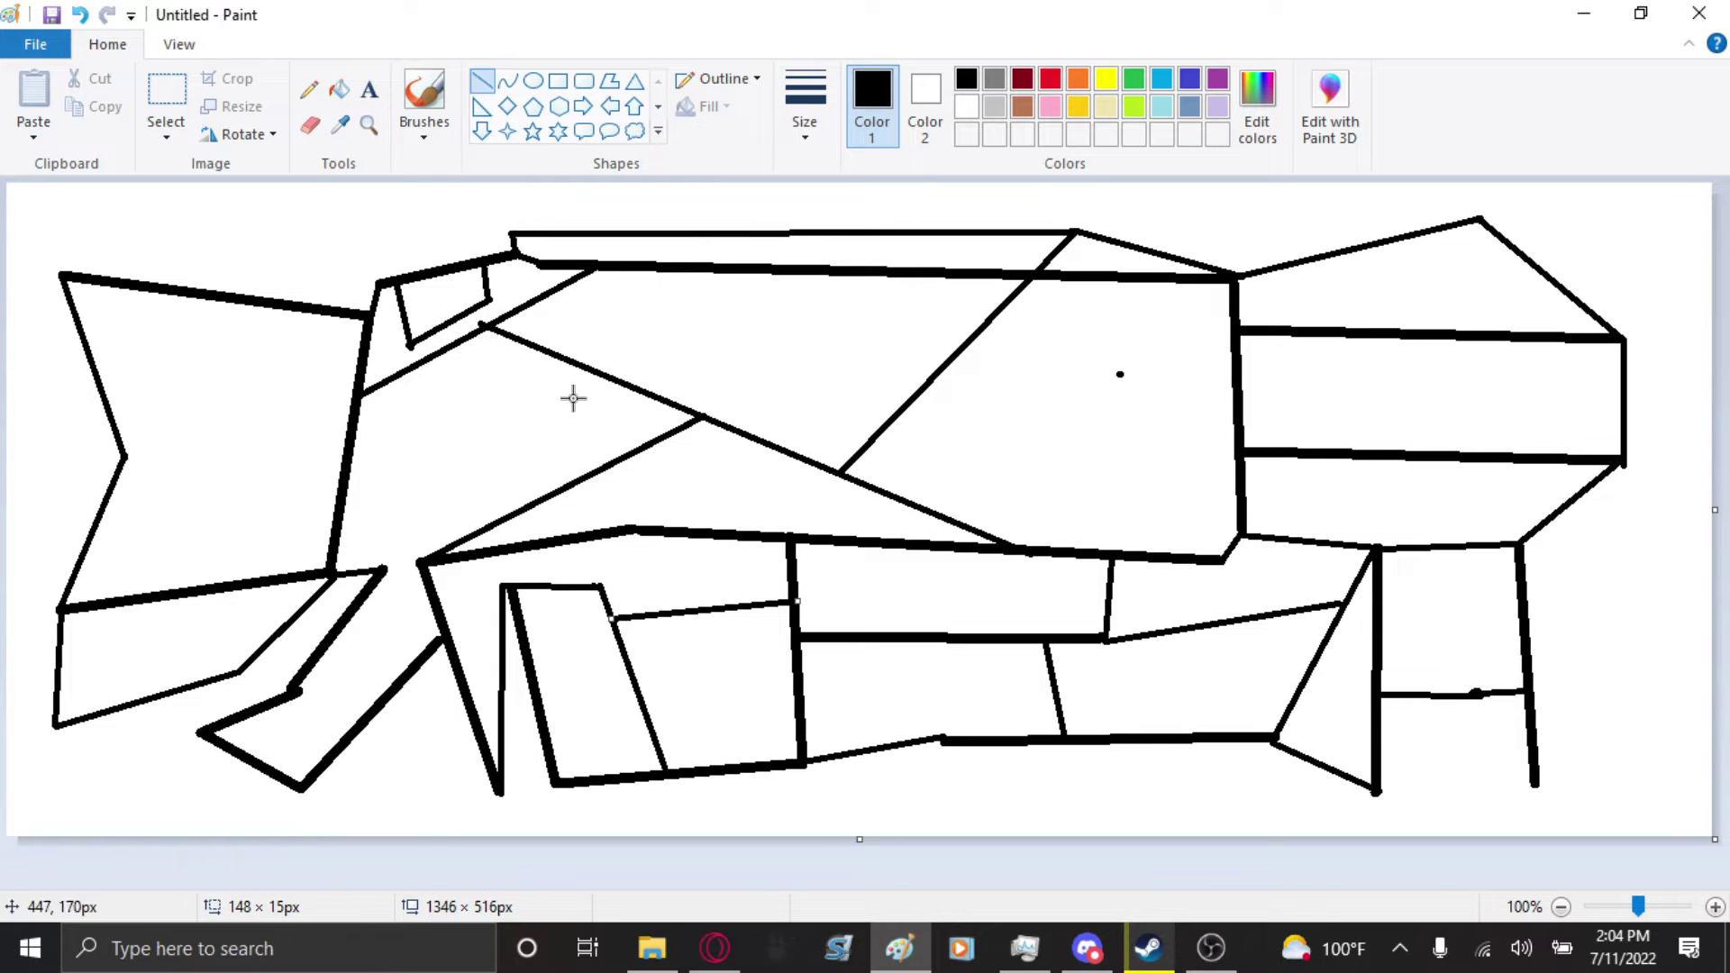
- Form a triangle with a short slanted line in the rear body, and run lines from the diagonals' junction to the bottom and top edges
left_click_drag(565, 357, 518, 512)
mouse_move(695, 531)
left_mouse_down()
mouse_move(696, 414)
mouse_move(878, 277)
left_mouse_up()
left_click(753, 394)
- Draw a diagonal from the front branch line to the body's bottom edge and build a triangle on it up to the dot
left_click_drag(928, 393, 1194, 559)
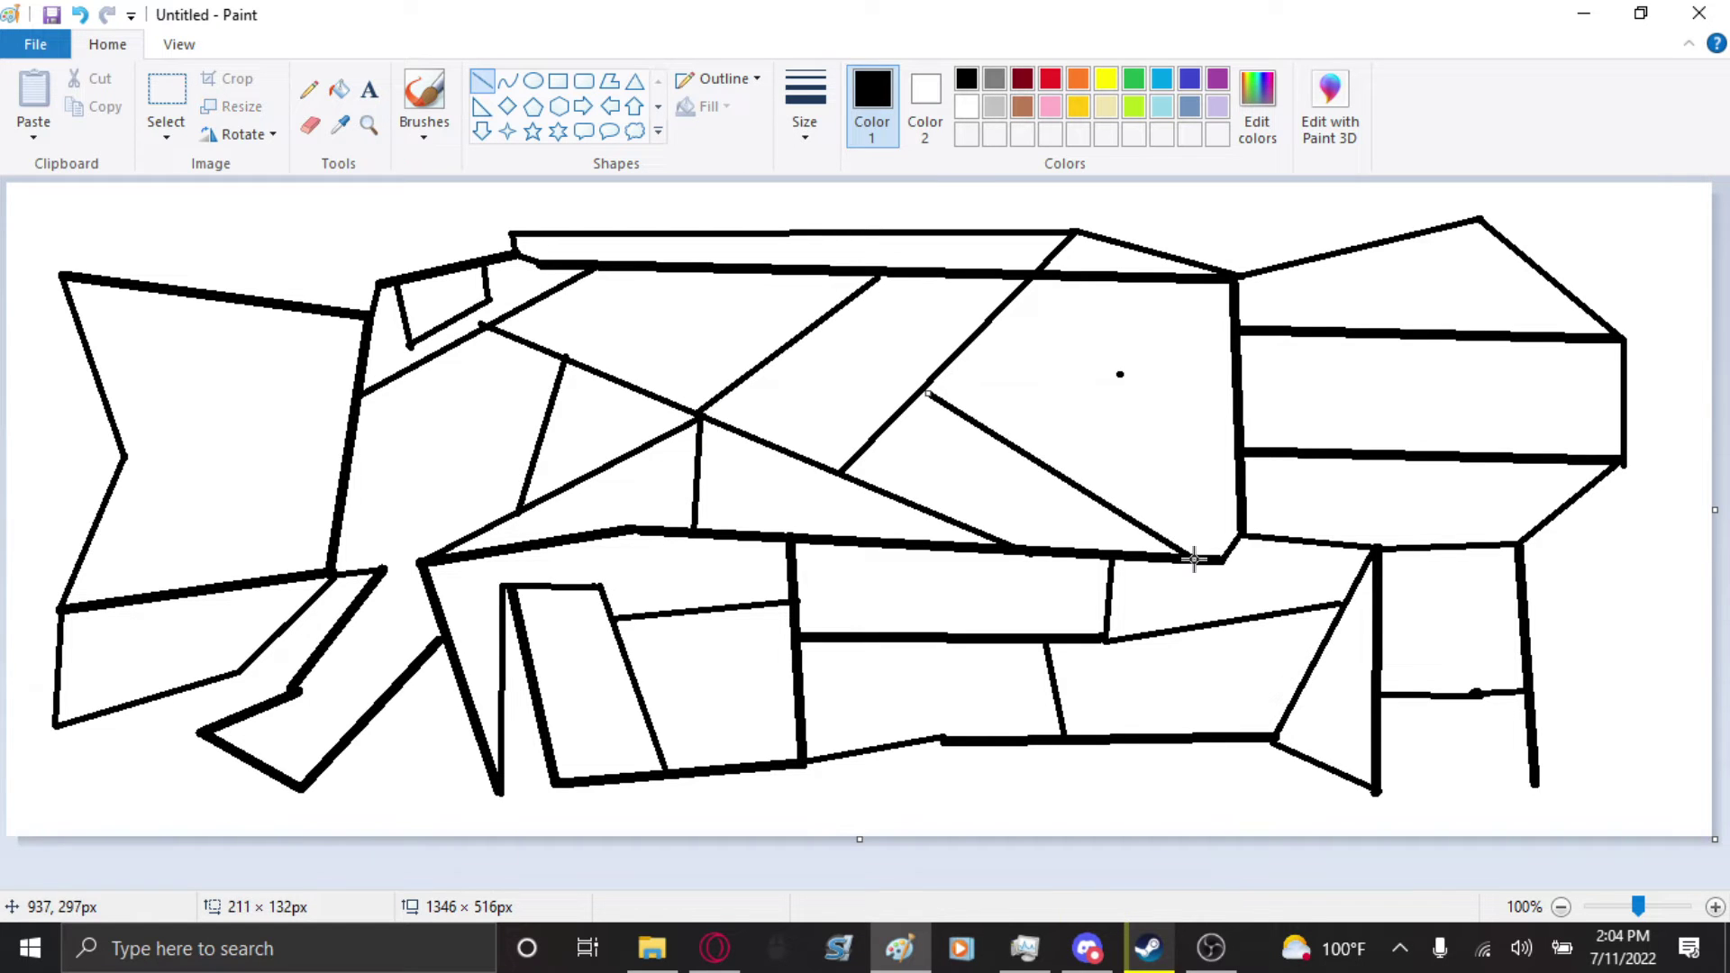
mouse_move(927, 394)
left_mouse_down()
mouse_move(1139, 398)
mouse_move(1120, 375)
mouse_move(1101, 499)
left_mouse_up()
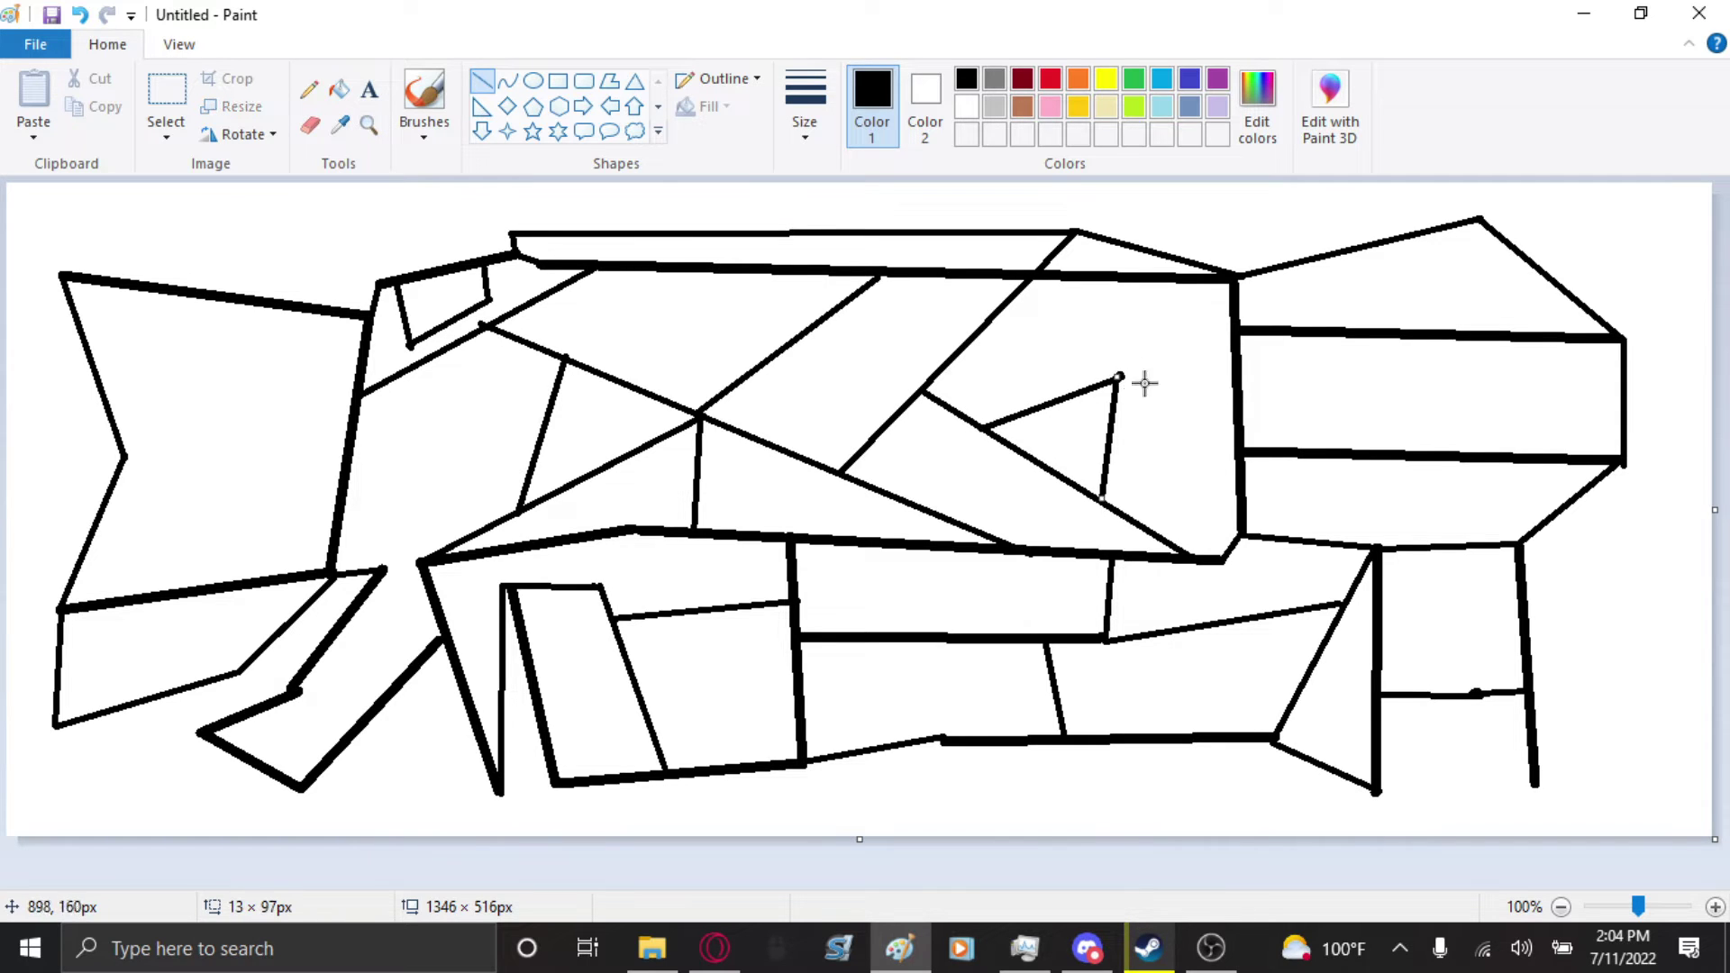
left_click(1146, 359)
- Connect the triangle's apex to the body's top edge and front corners, and add a slanted line crossing from the front edge
left_click_drag(1131, 370, 1229, 279)
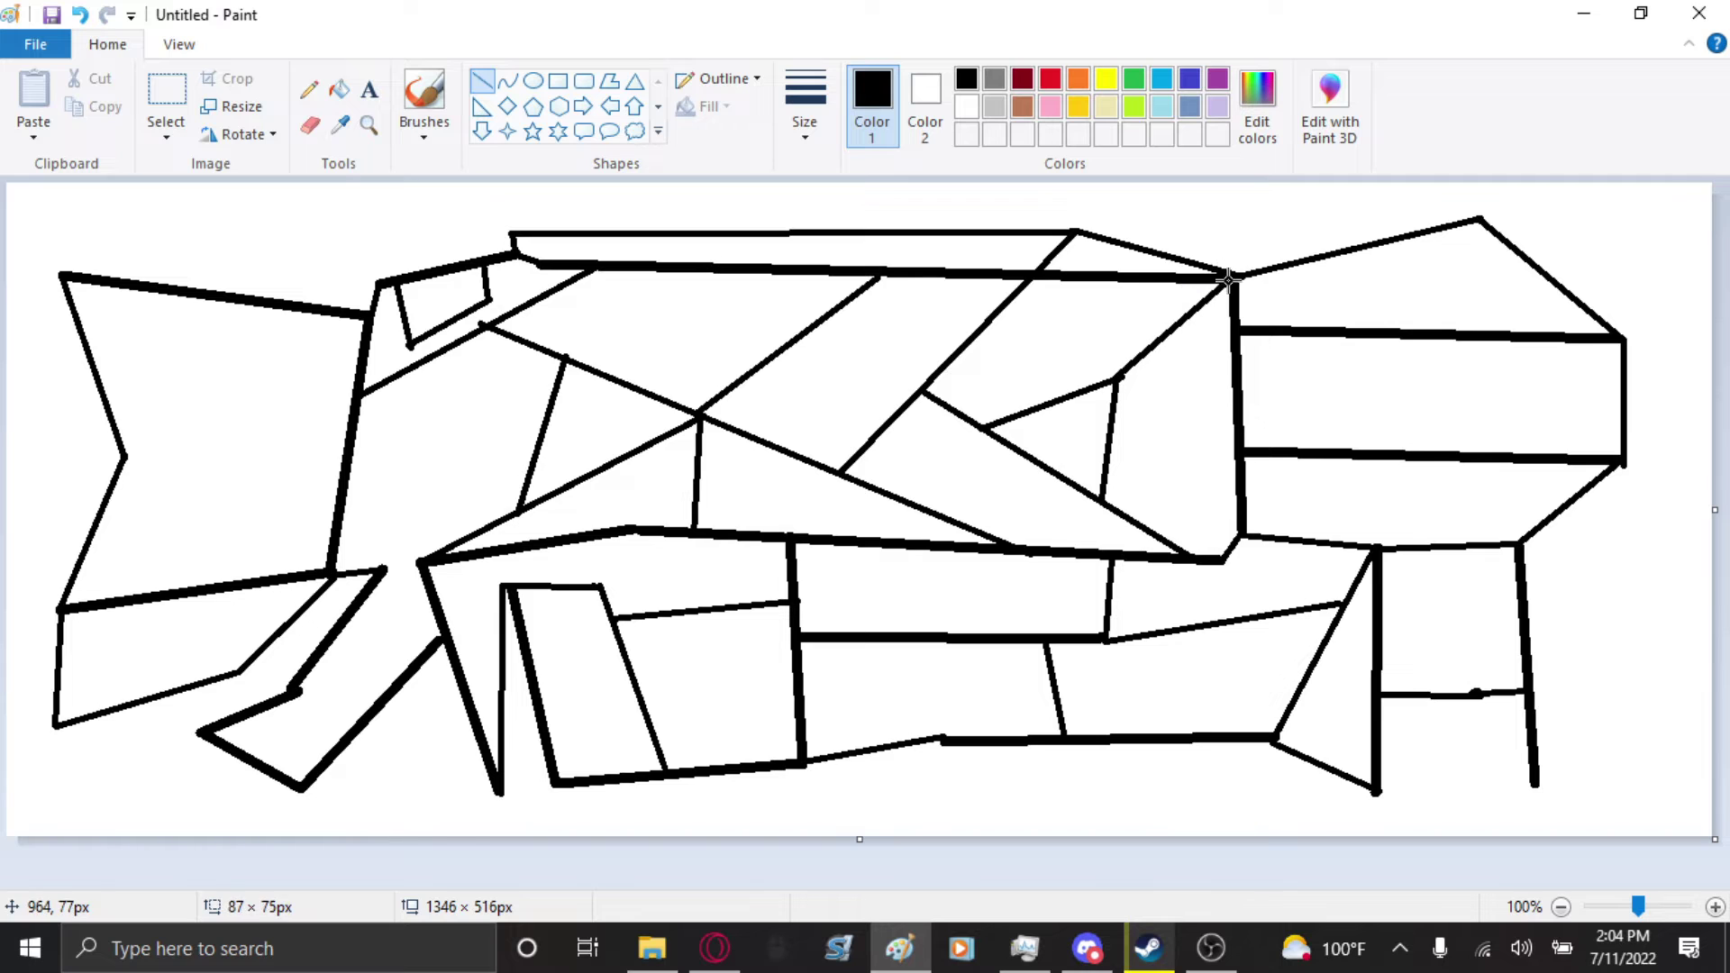
mouse_move(1120, 375)
left_mouse_down()
mouse_move(1063, 281)
mouse_move(1037, 275)
left_mouse_up()
left_click(1256, 424)
mouse_move(1120, 374)
left_mouse_down()
mouse_move(1242, 538)
mouse_move(1166, 529)
mouse_move(1216, 367)
mouse_move(1242, 354)
mouse_move(1231, 330)
left_mouse_up()
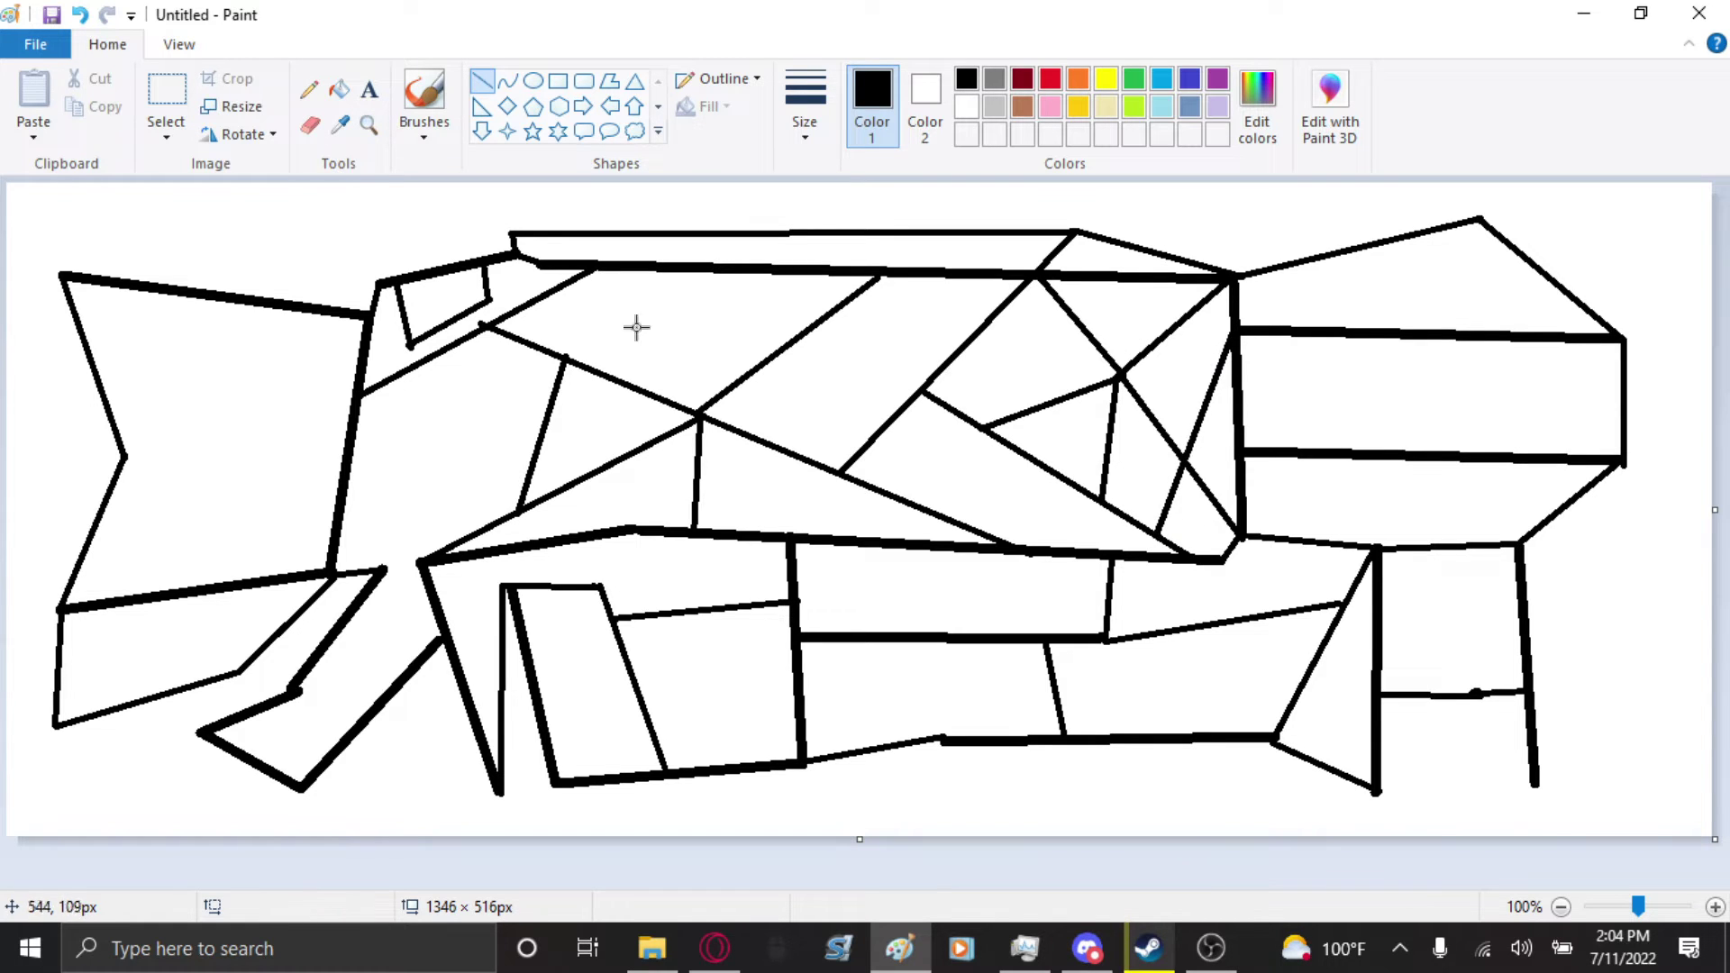
- Split the stock with a horizontal line from its notch, and draw a pointed spike joining the rear grip to the body's lower corner
left_click_drag(367, 570, 371, 490)
mouse_move(124, 460)
left_mouse_down()
mouse_move(377, 453)
mouse_move(344, 454)
mouse_move(421, 563)
left_mouse_up()
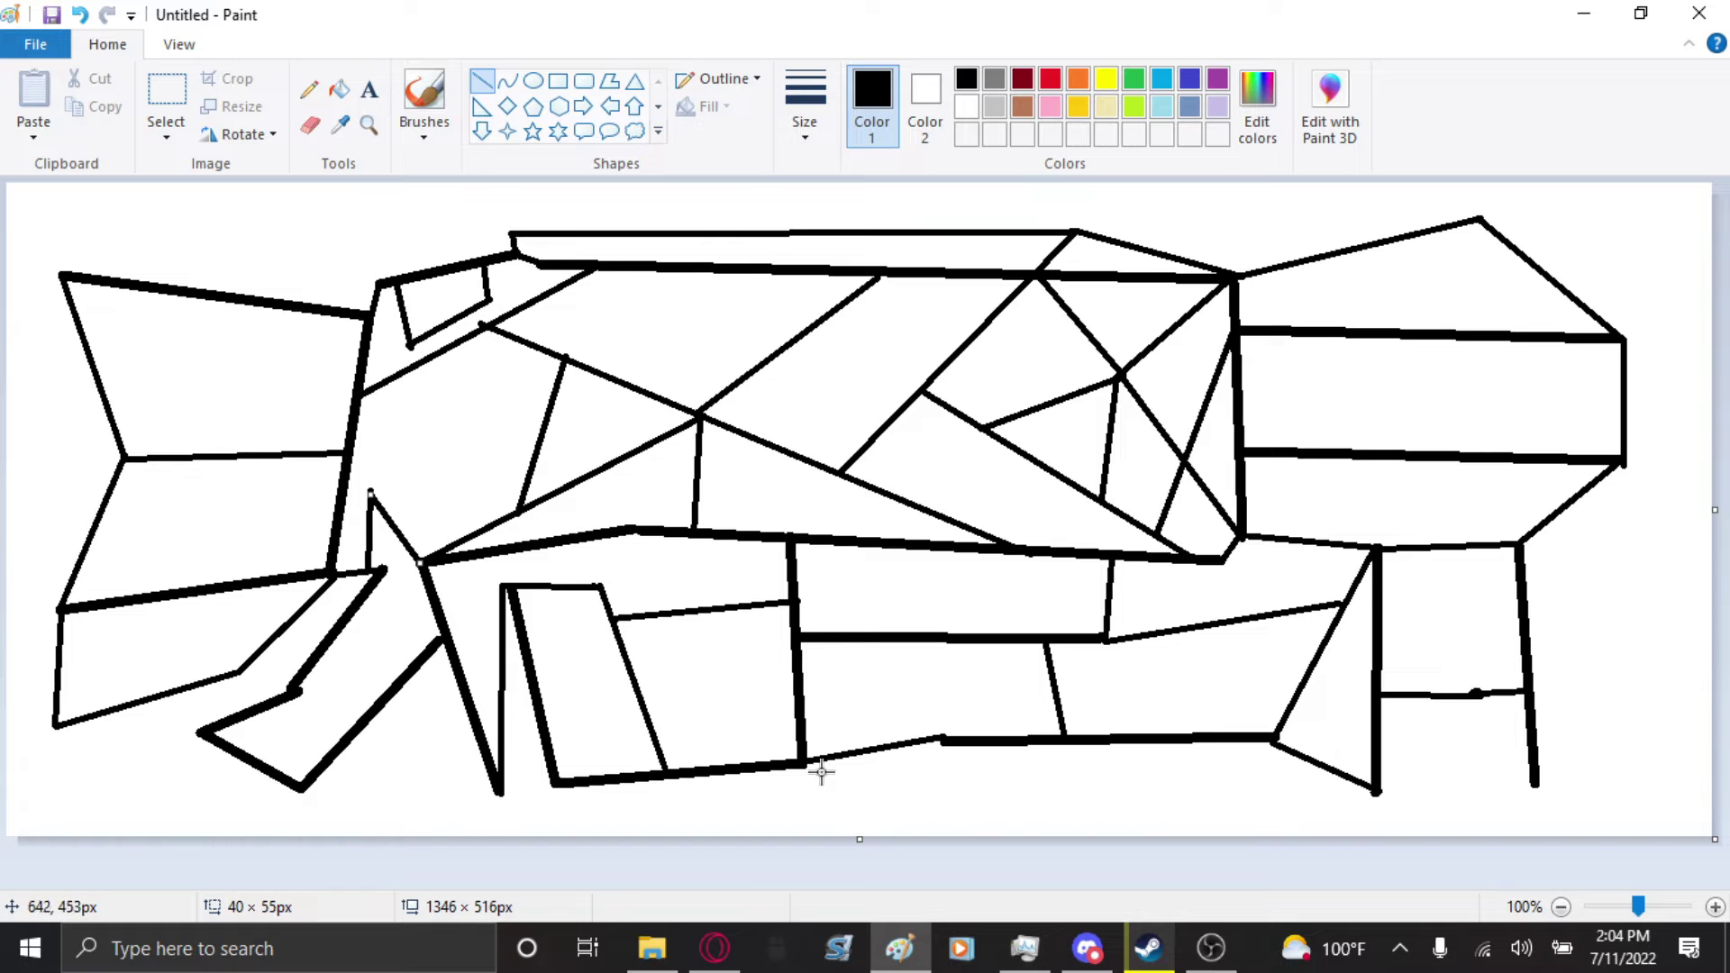
left_click(901, 807)
- Add a slanted divider between the two uprights and a vertical divider through both boxes under the body
left_click_drag(1474, 694, 1449, 551)
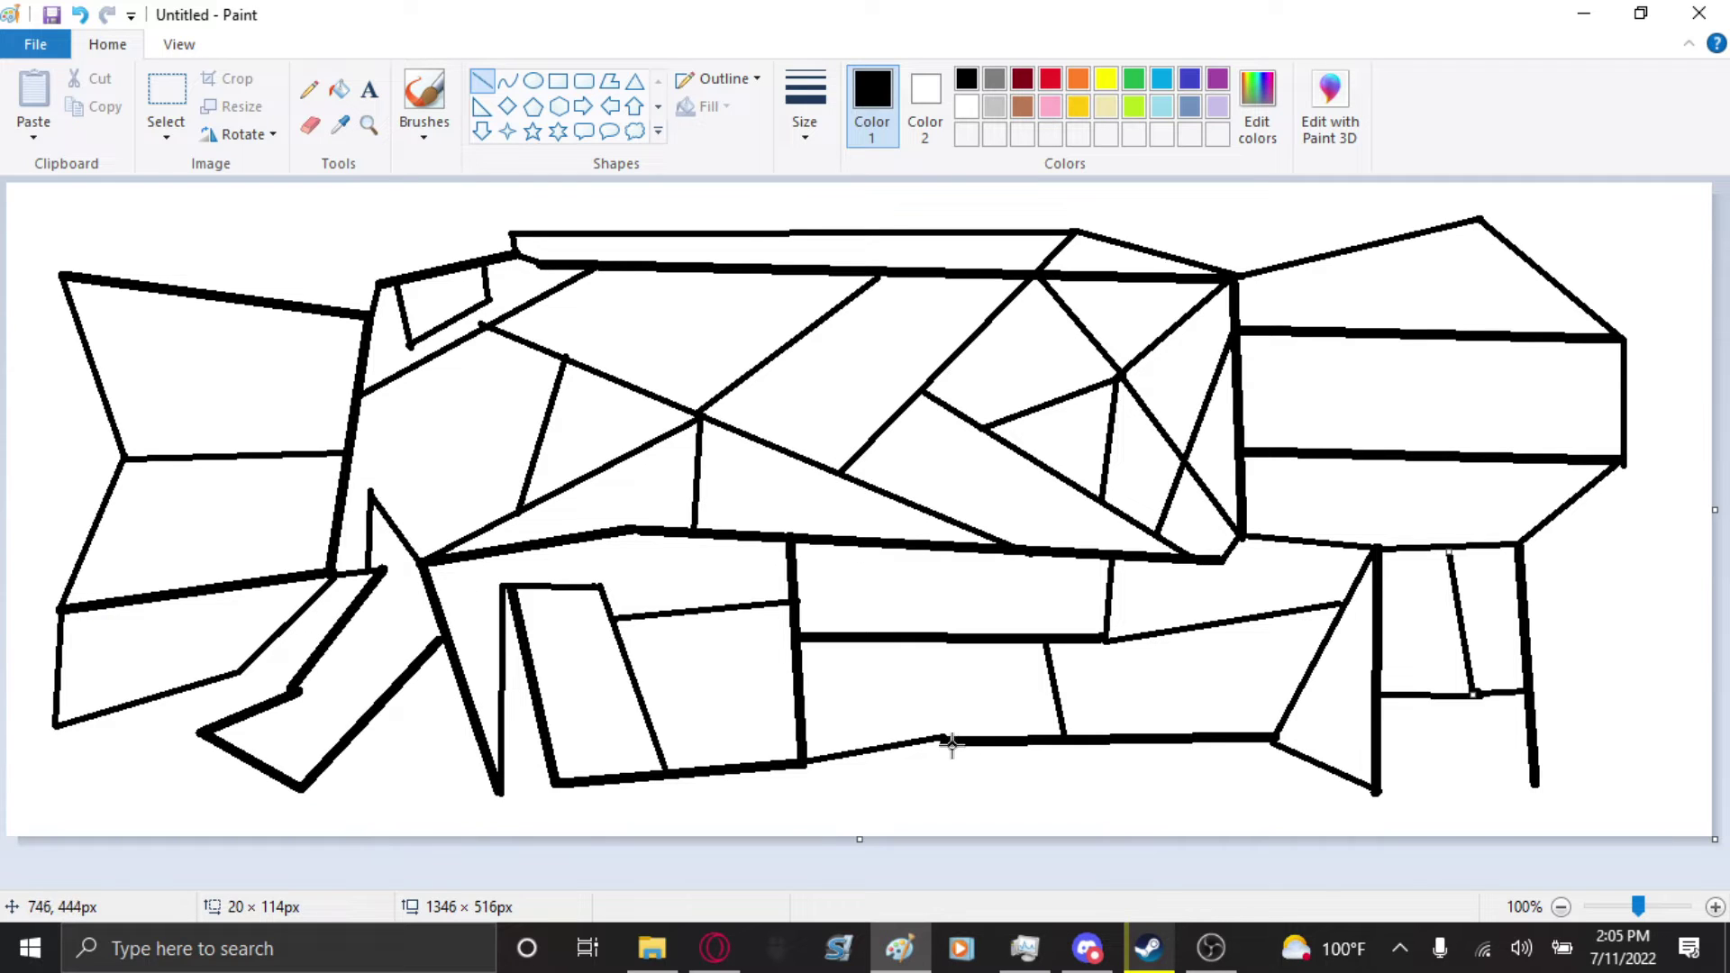
left_click_drag(942, 741, 941, 546)
left_click(954, 645)
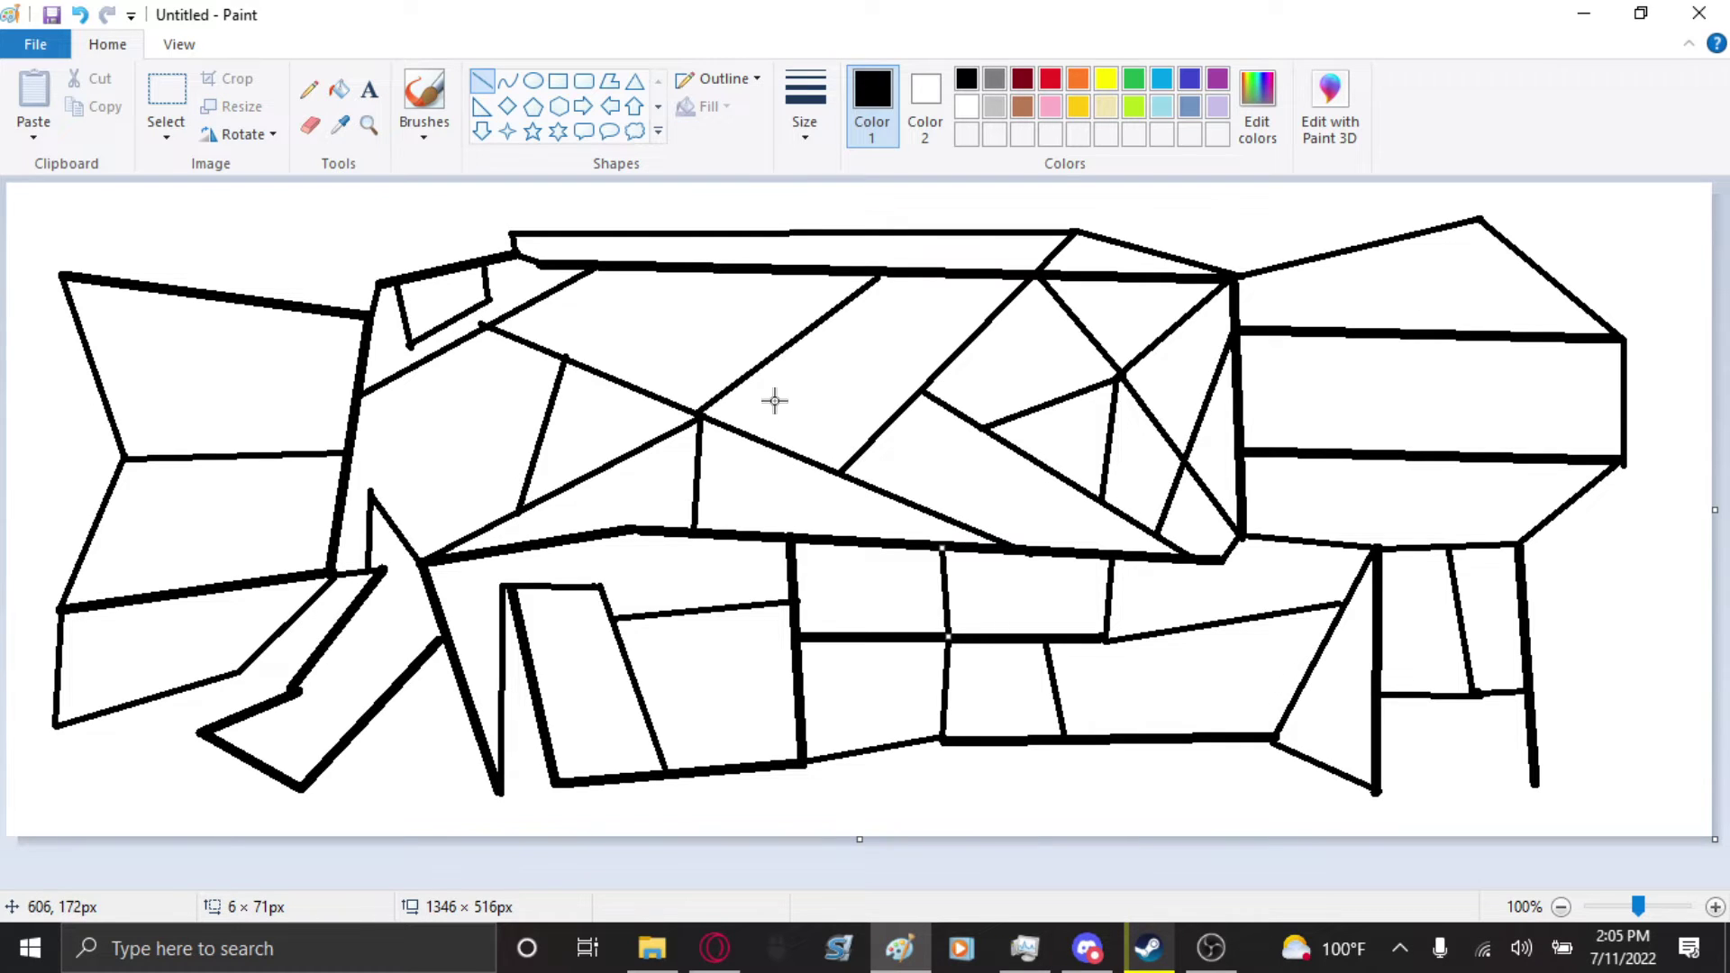
- Extend the long diagonal to the small rear box, and close the bottom of the uprights with a forward-pointing tip
left_click_drag(460, 314, 492, 331)
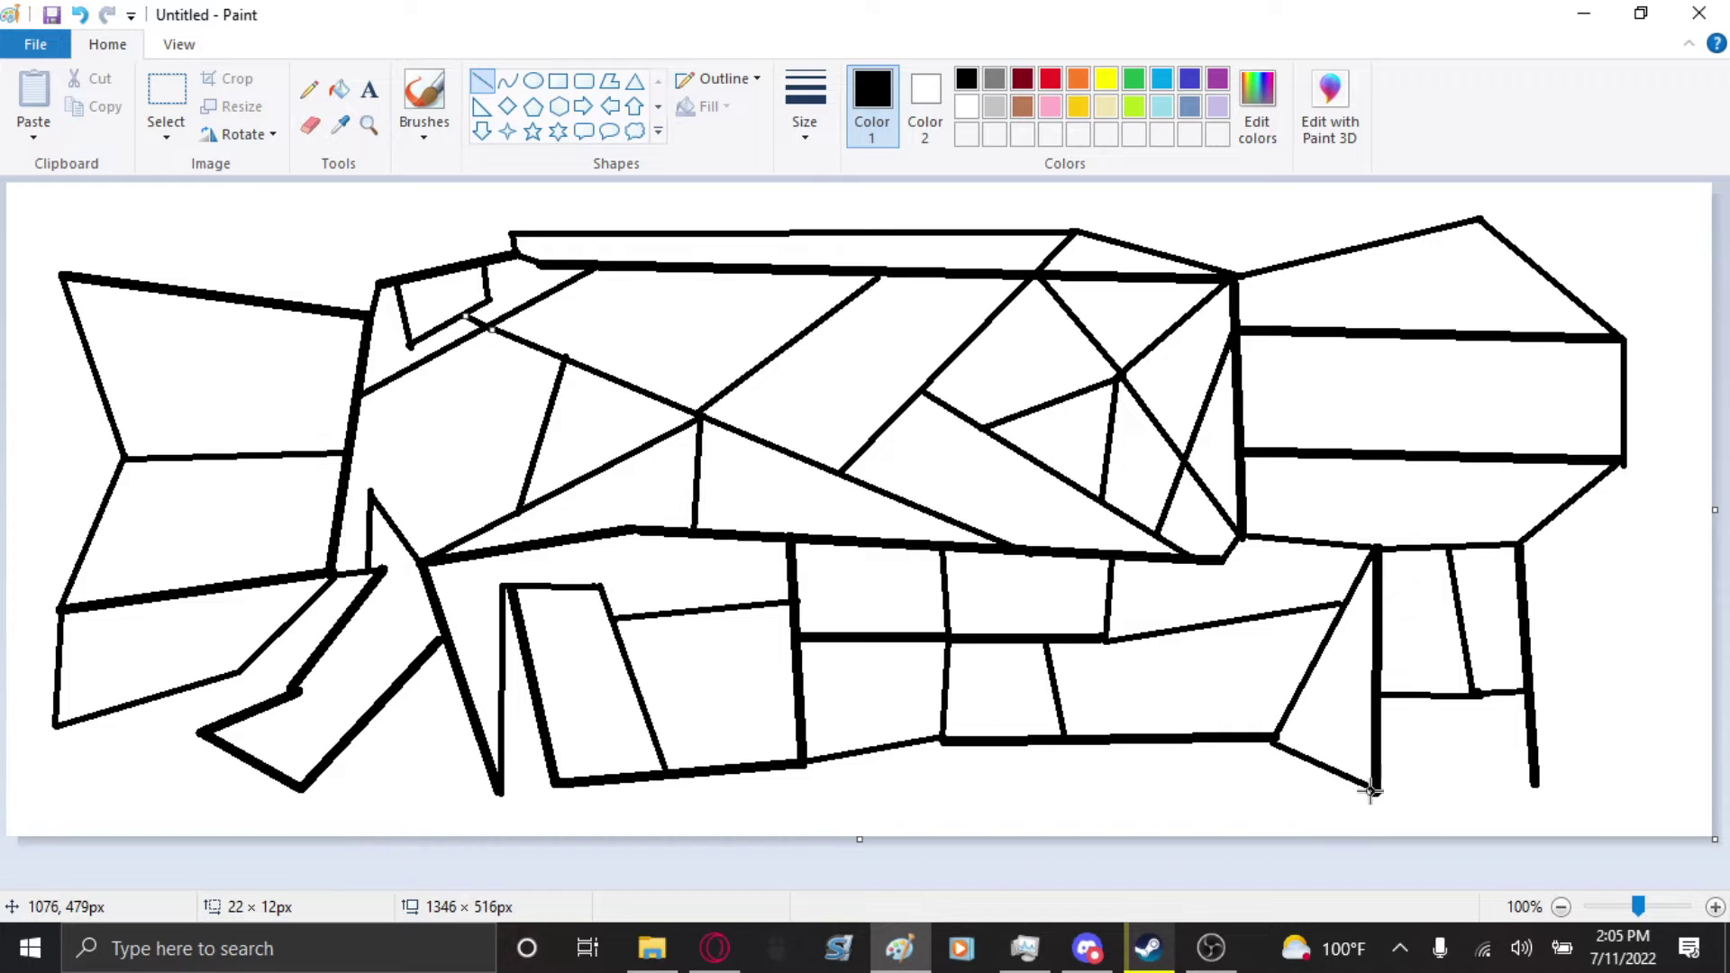
left_click_drag(1376, 792, 1633, 817)
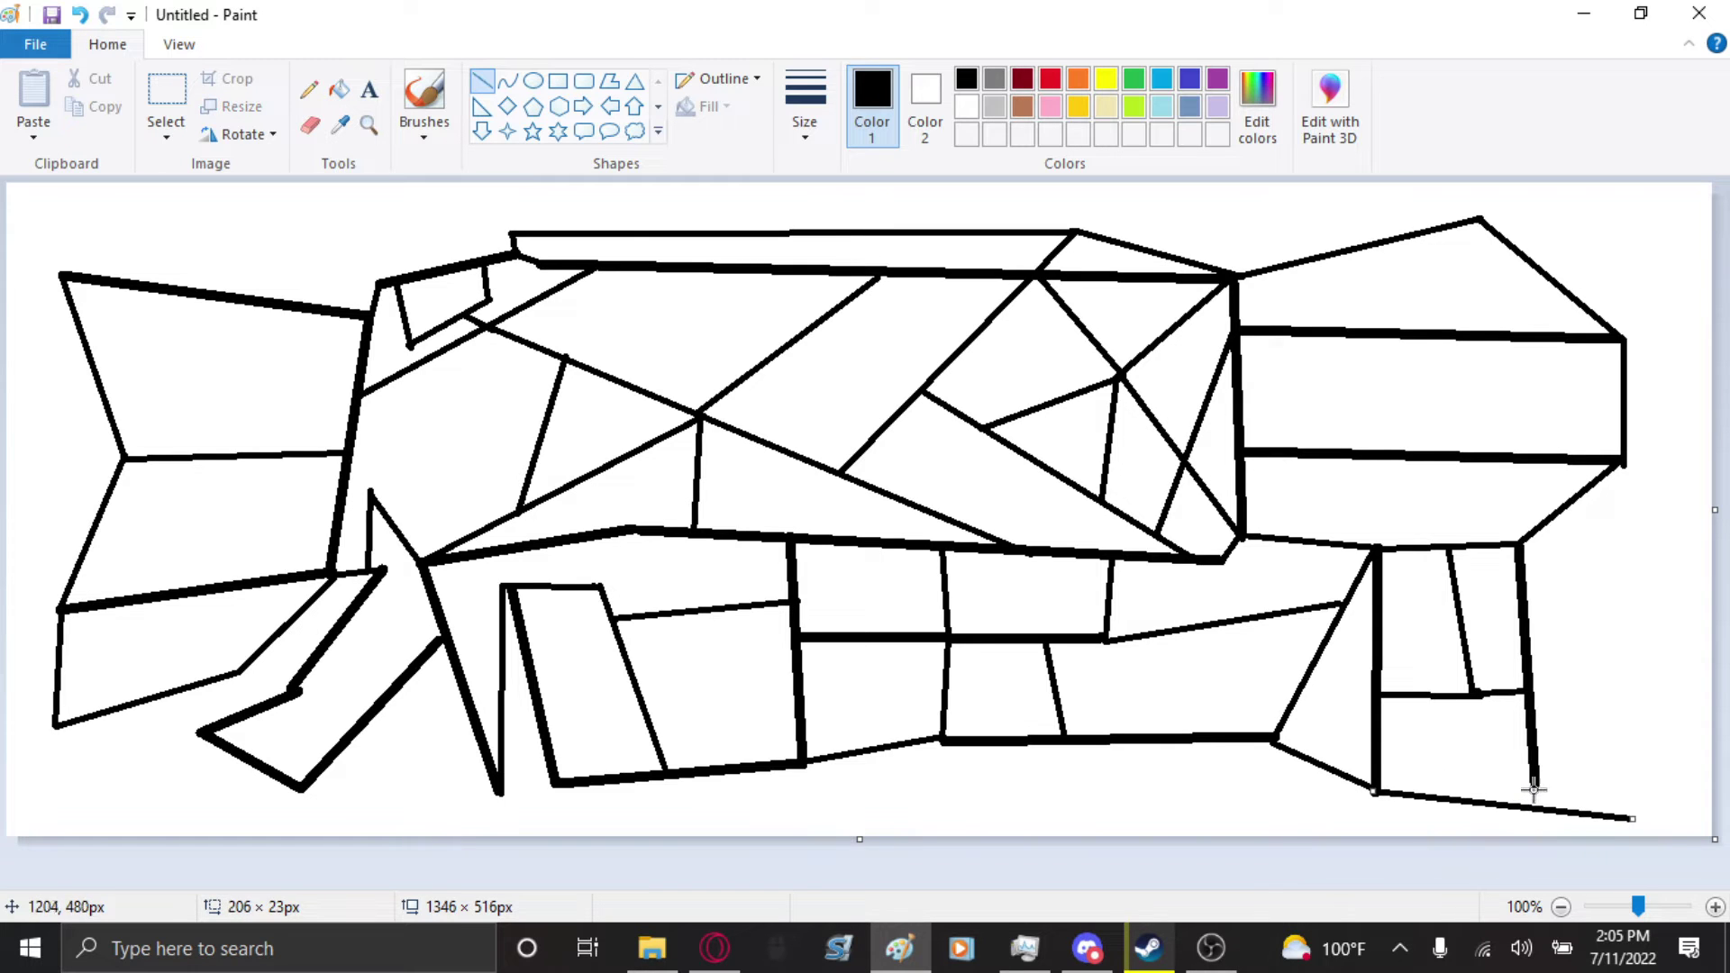
left_click_drag(1535, 784, 1633, 819)
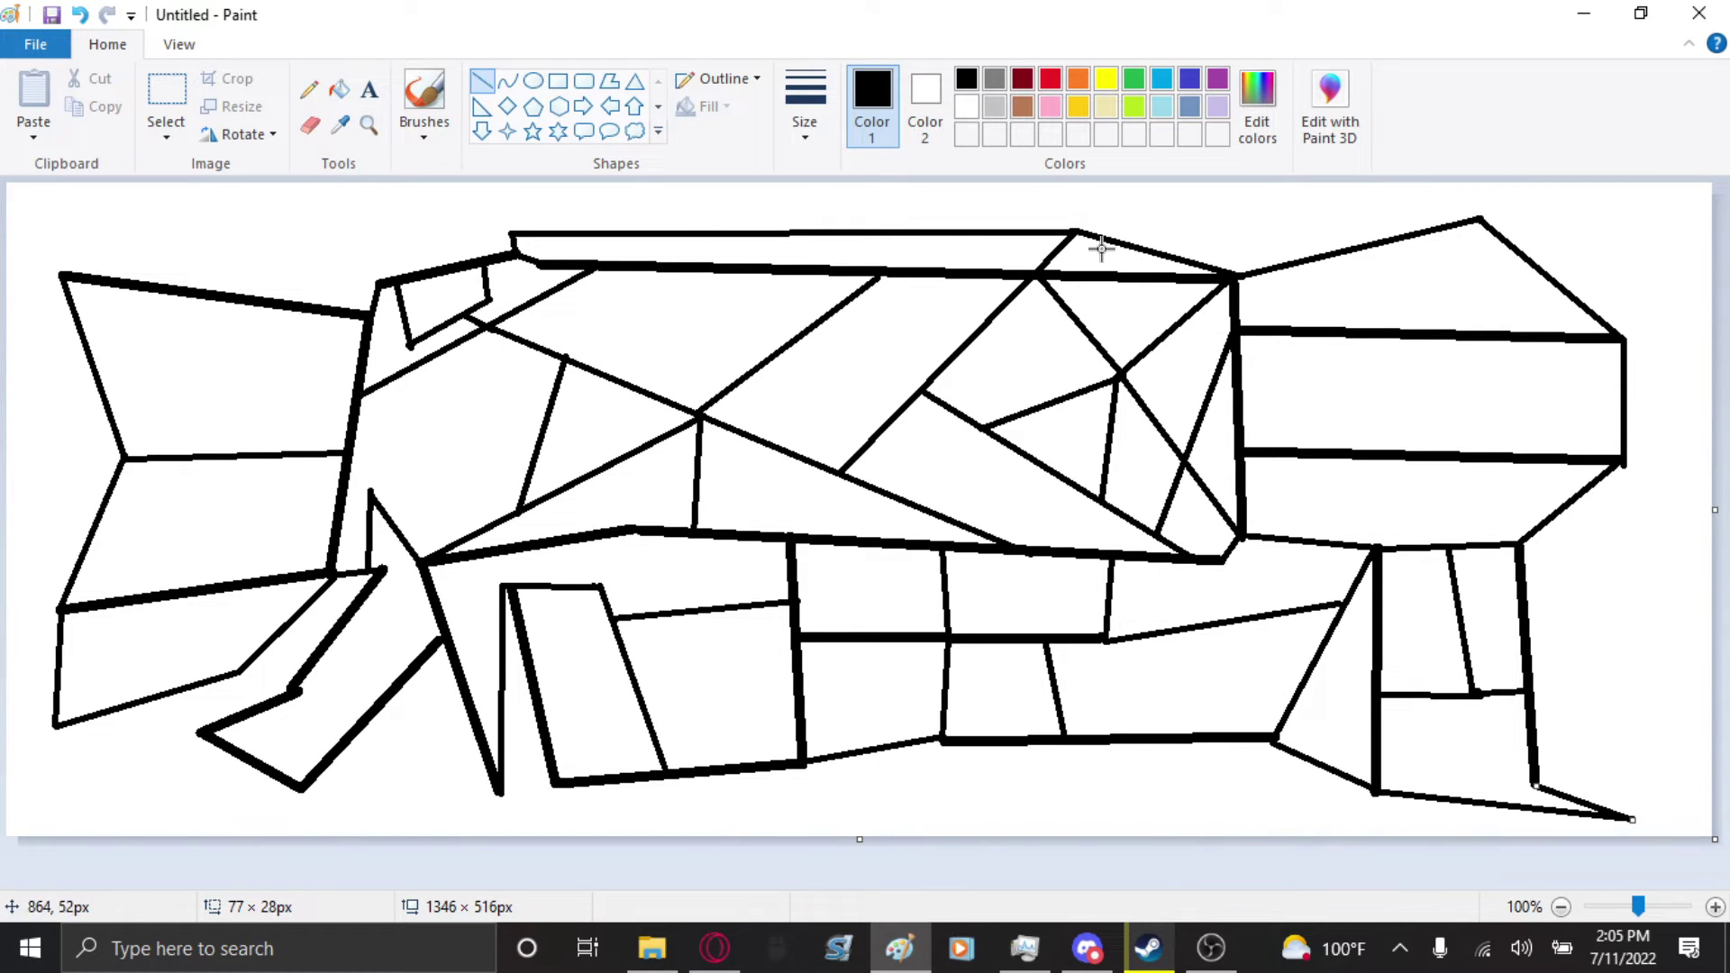
- Fill the rear body triangle, the first box under the body and the front end of the top rail with yellow
left_click(339, 90)
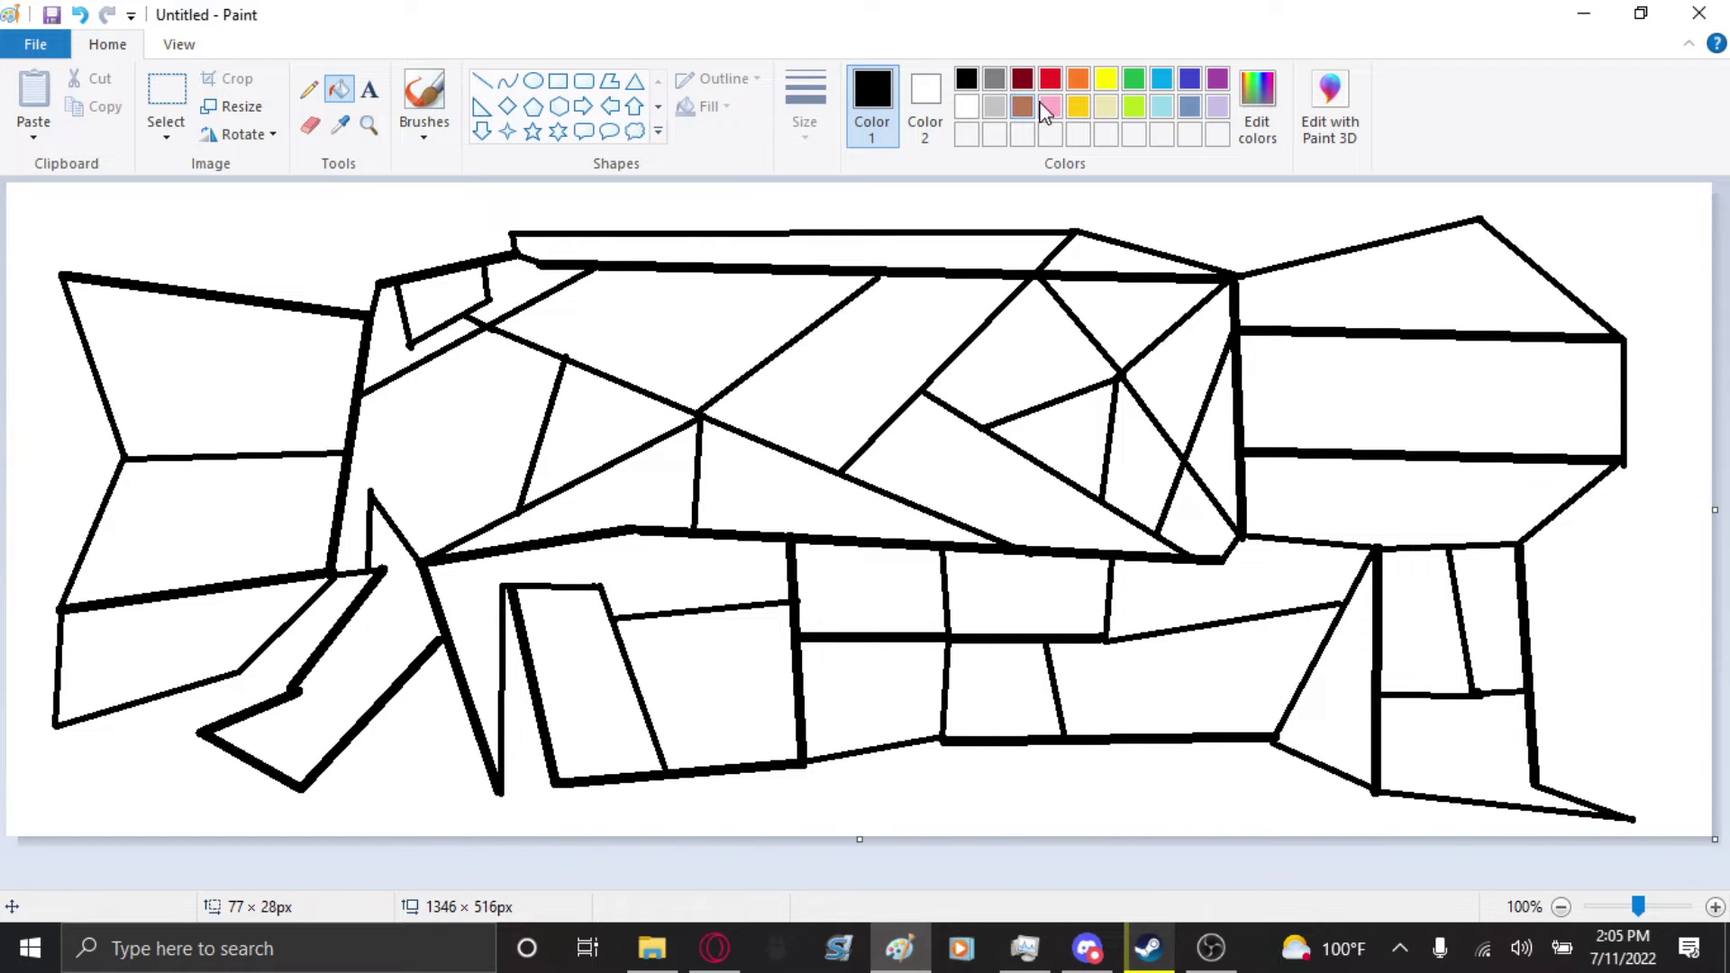
left_click(1108, 79)
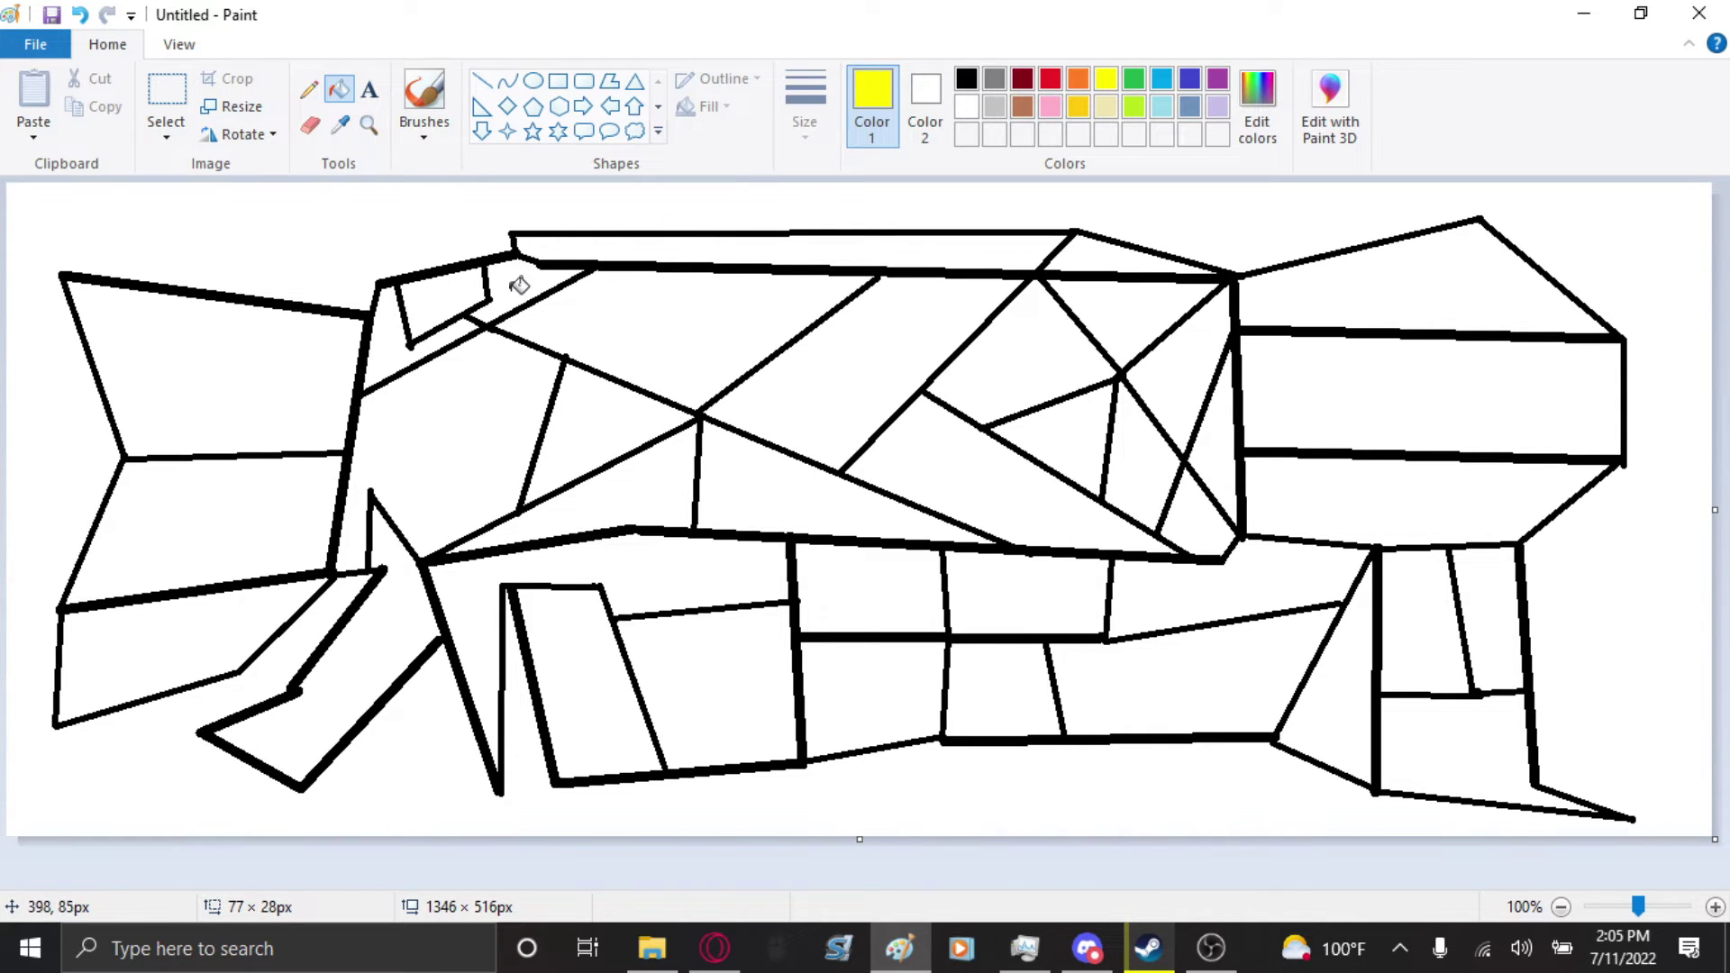
left_click(629, 424)
left_click(847, 605)
left_click(1108, 252)
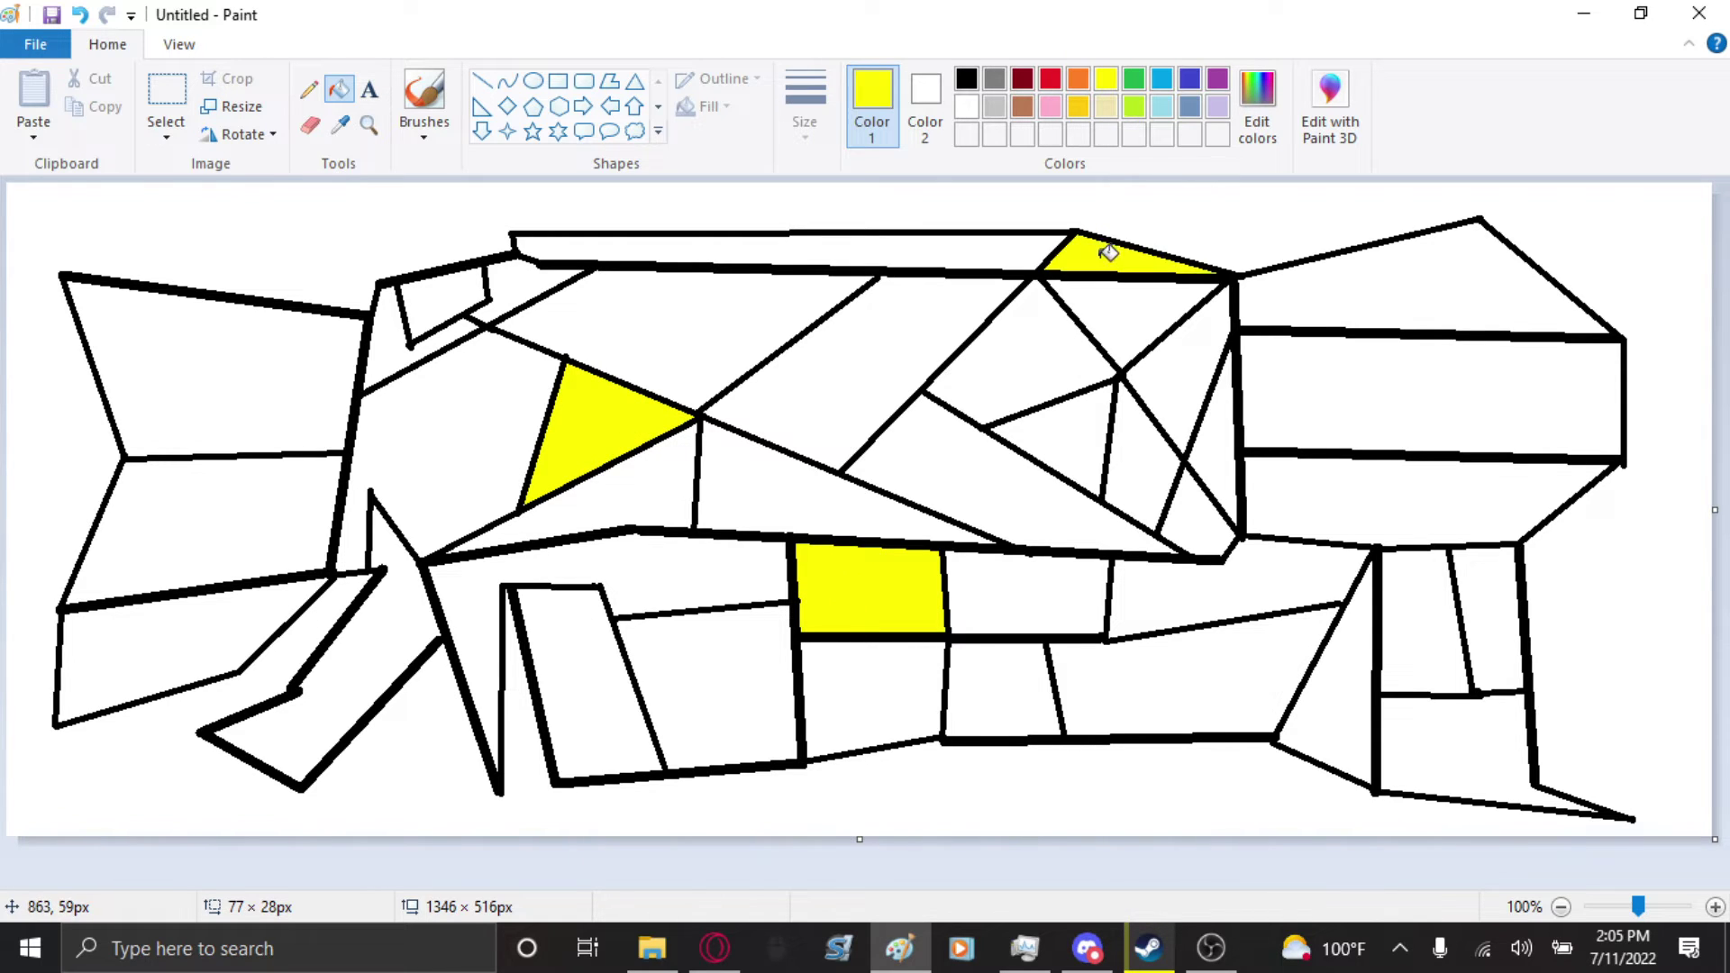
- Fill the front body triangle and the angled region below the body's rear with lime
left_click(1134, 106)
left_click(1086, 433)
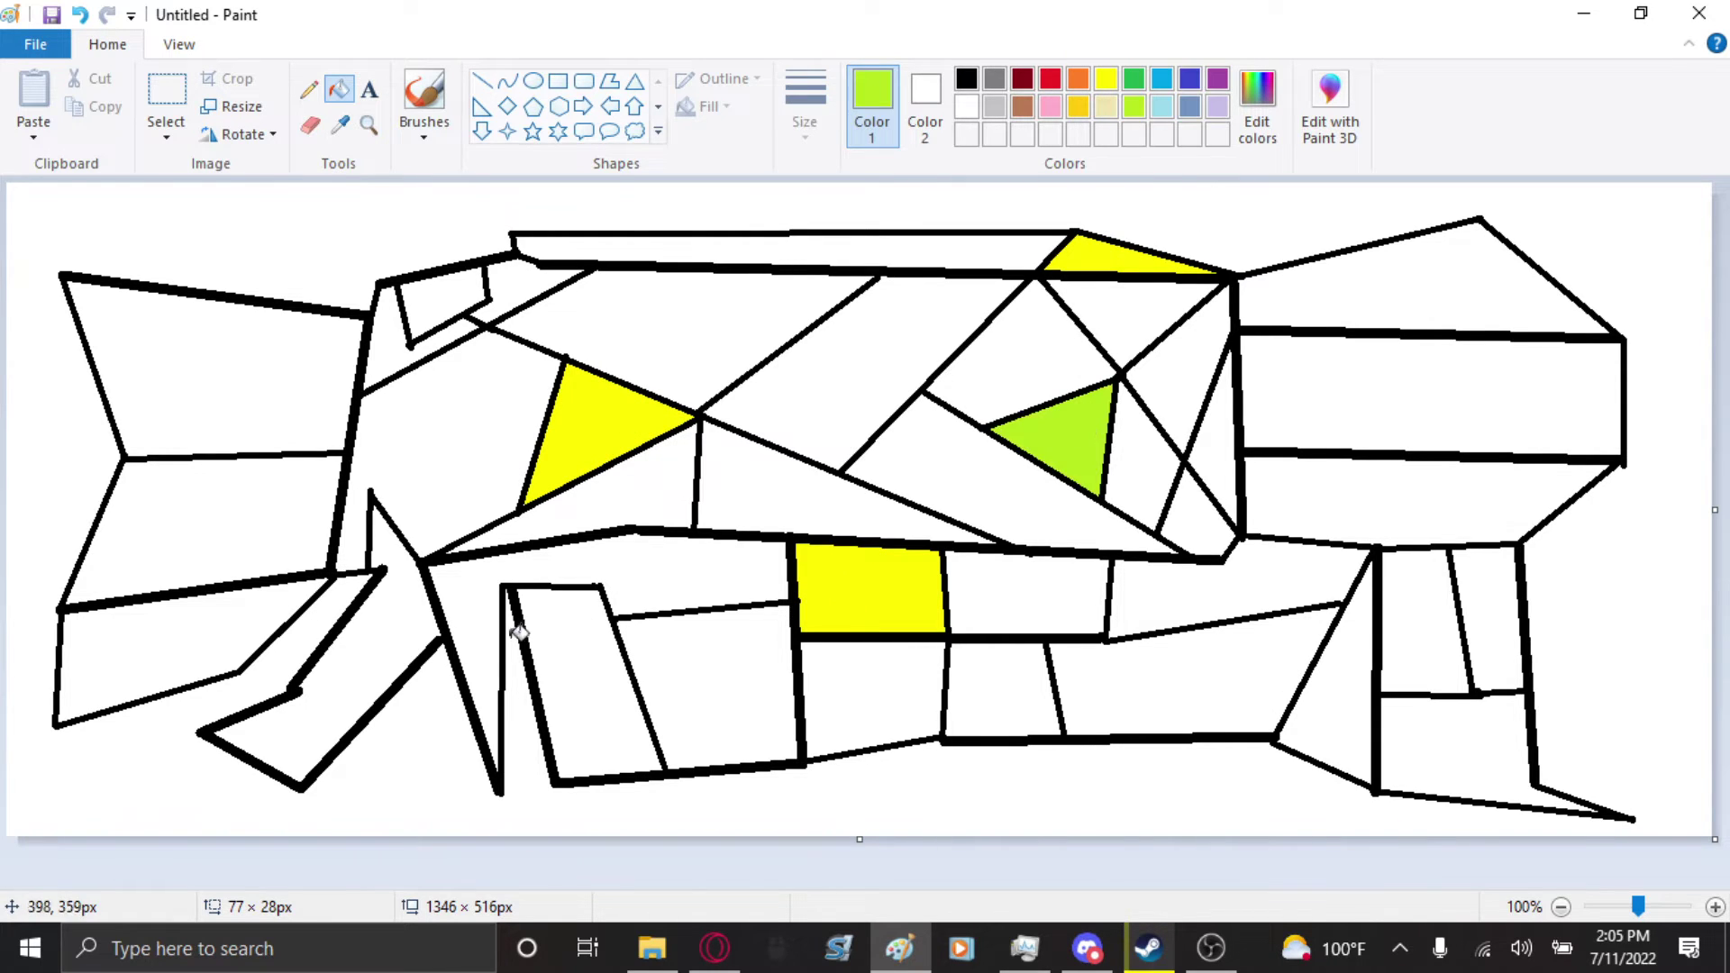
left_click(487, 599)
- Undo a brown fill made on the black outlines, and fill the slanted rear grip and its spike with brown
left_click(1021, 106)
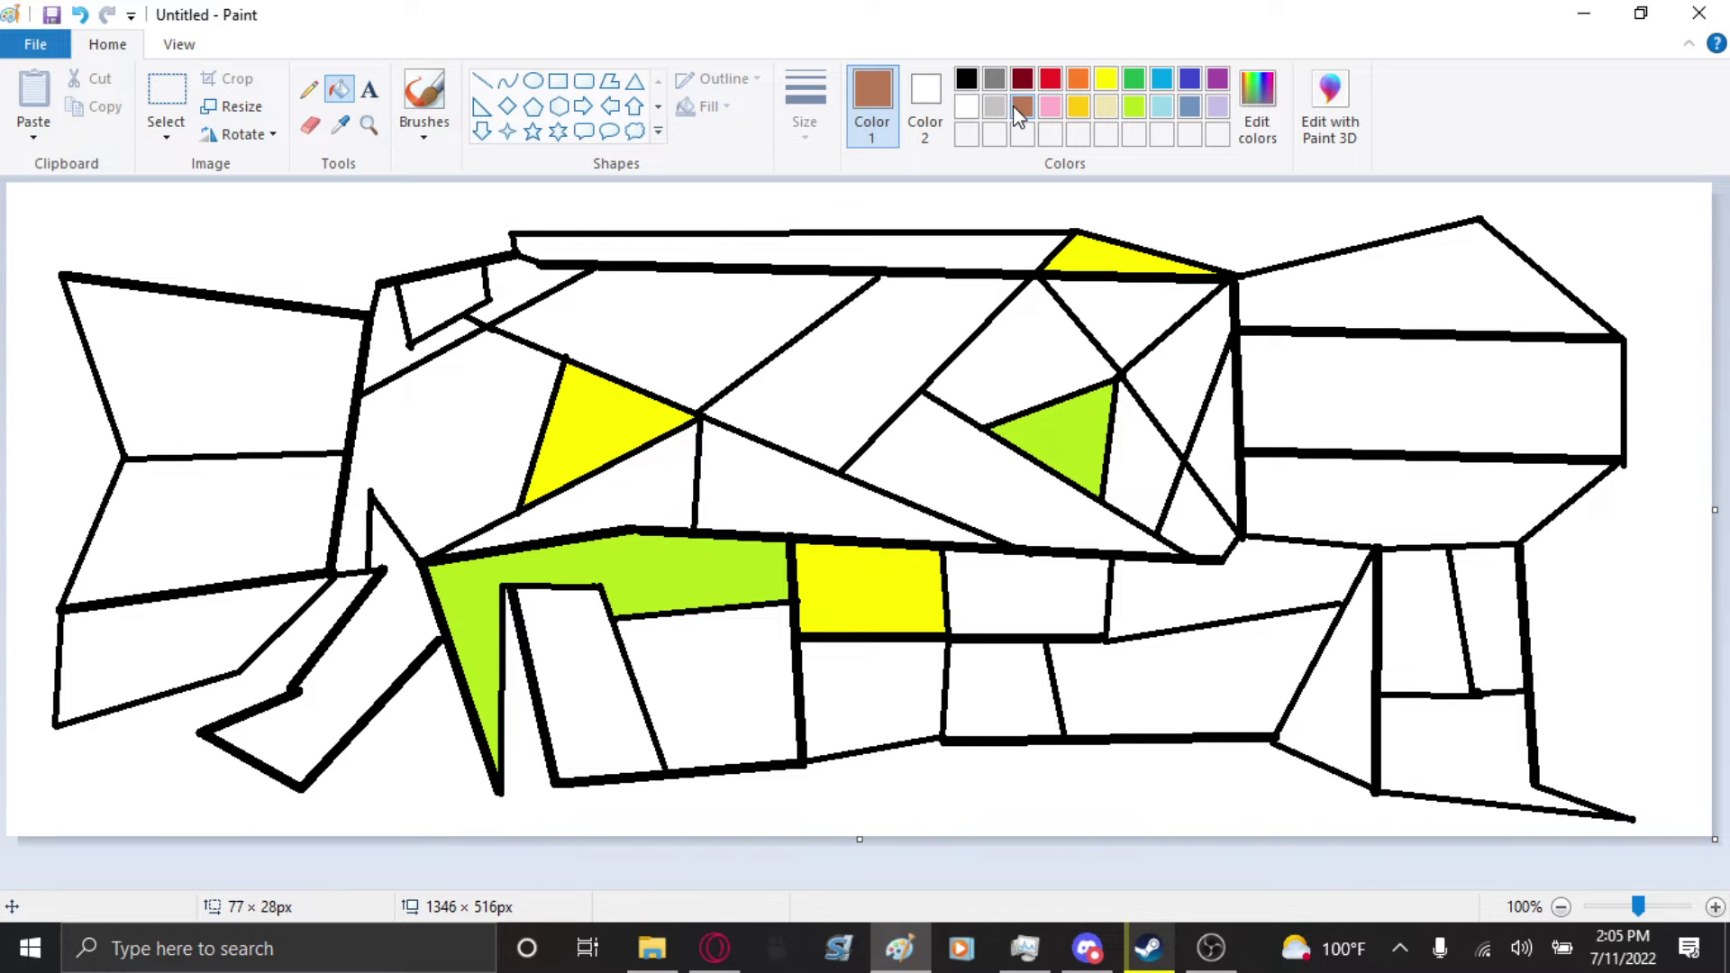
left_click(697, 460)
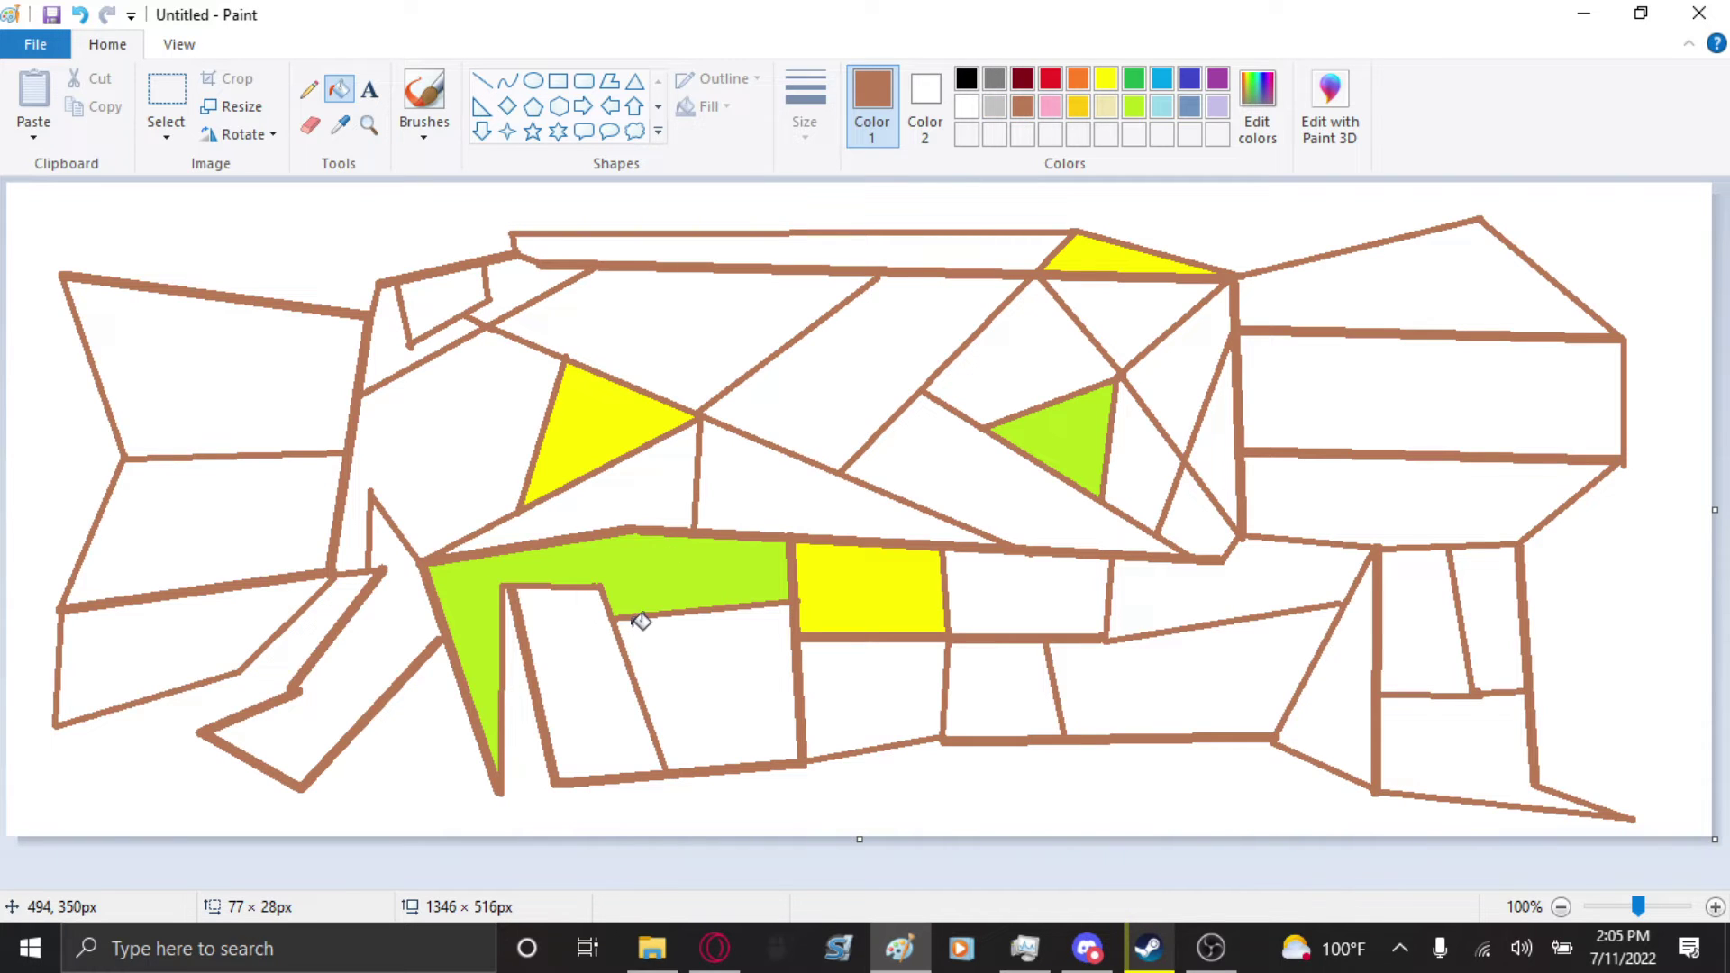
key("ctrl+z")
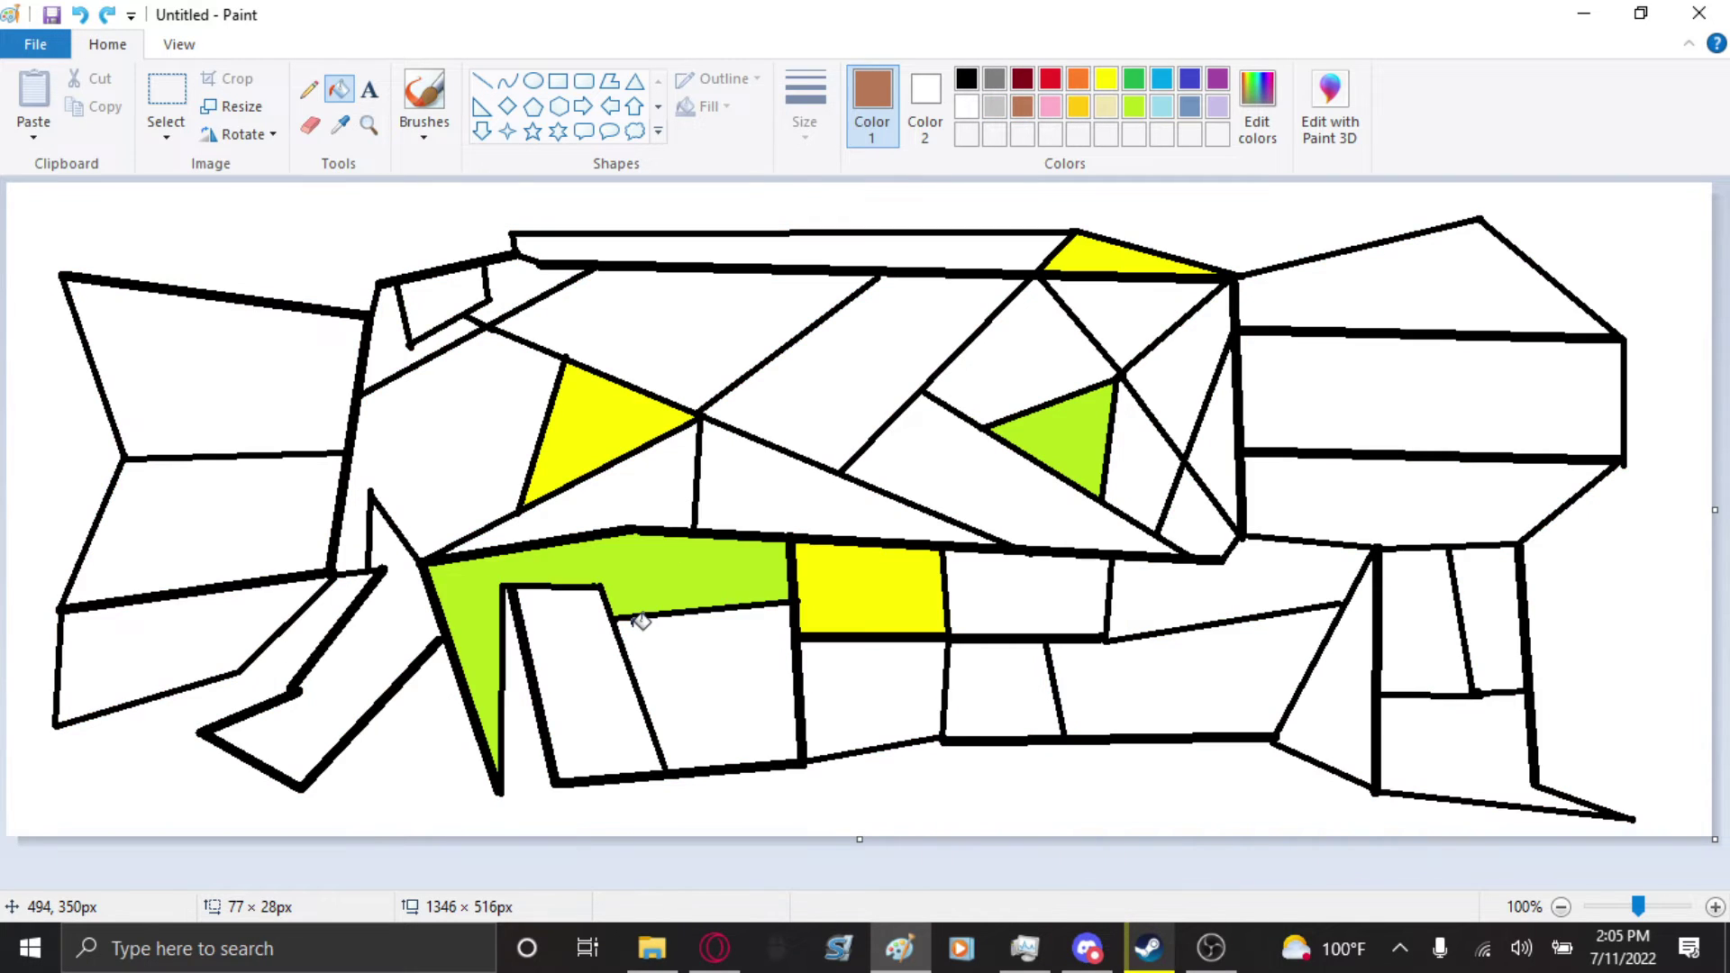
left_click(401, 556)
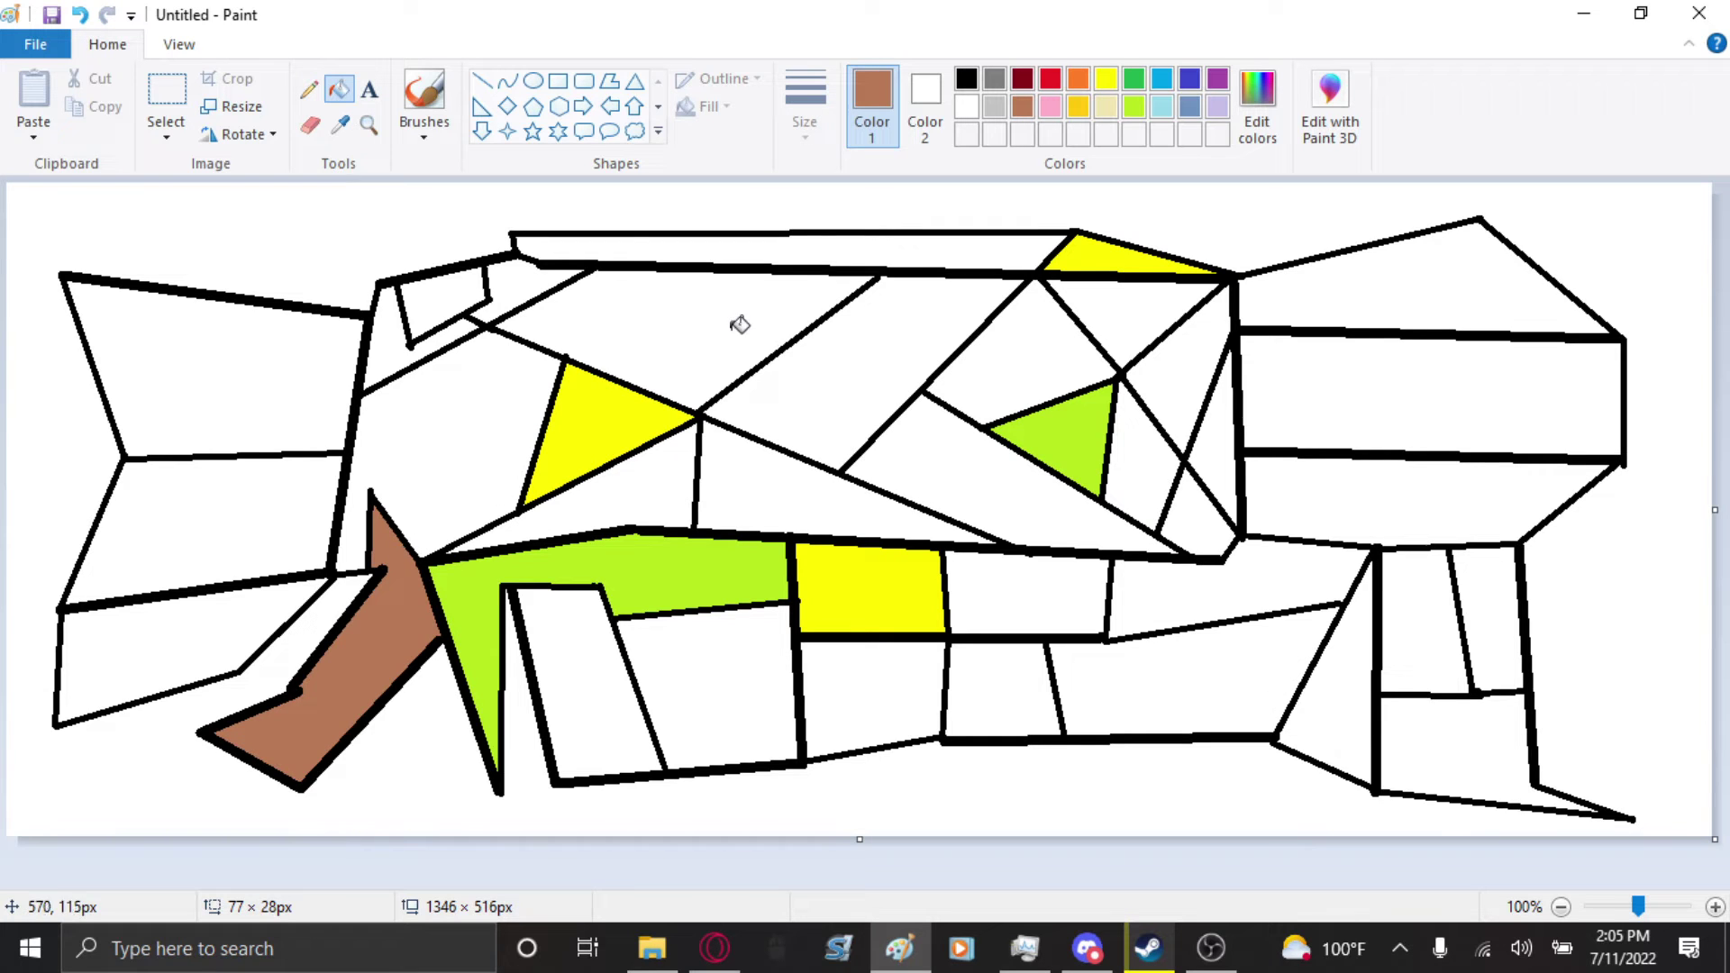
- Fill the long triangle on the body's bottom edge with green, and the section in front of it and the rear lower box with blue-gray
left_click(1135, 80)
left_click(781, 503)
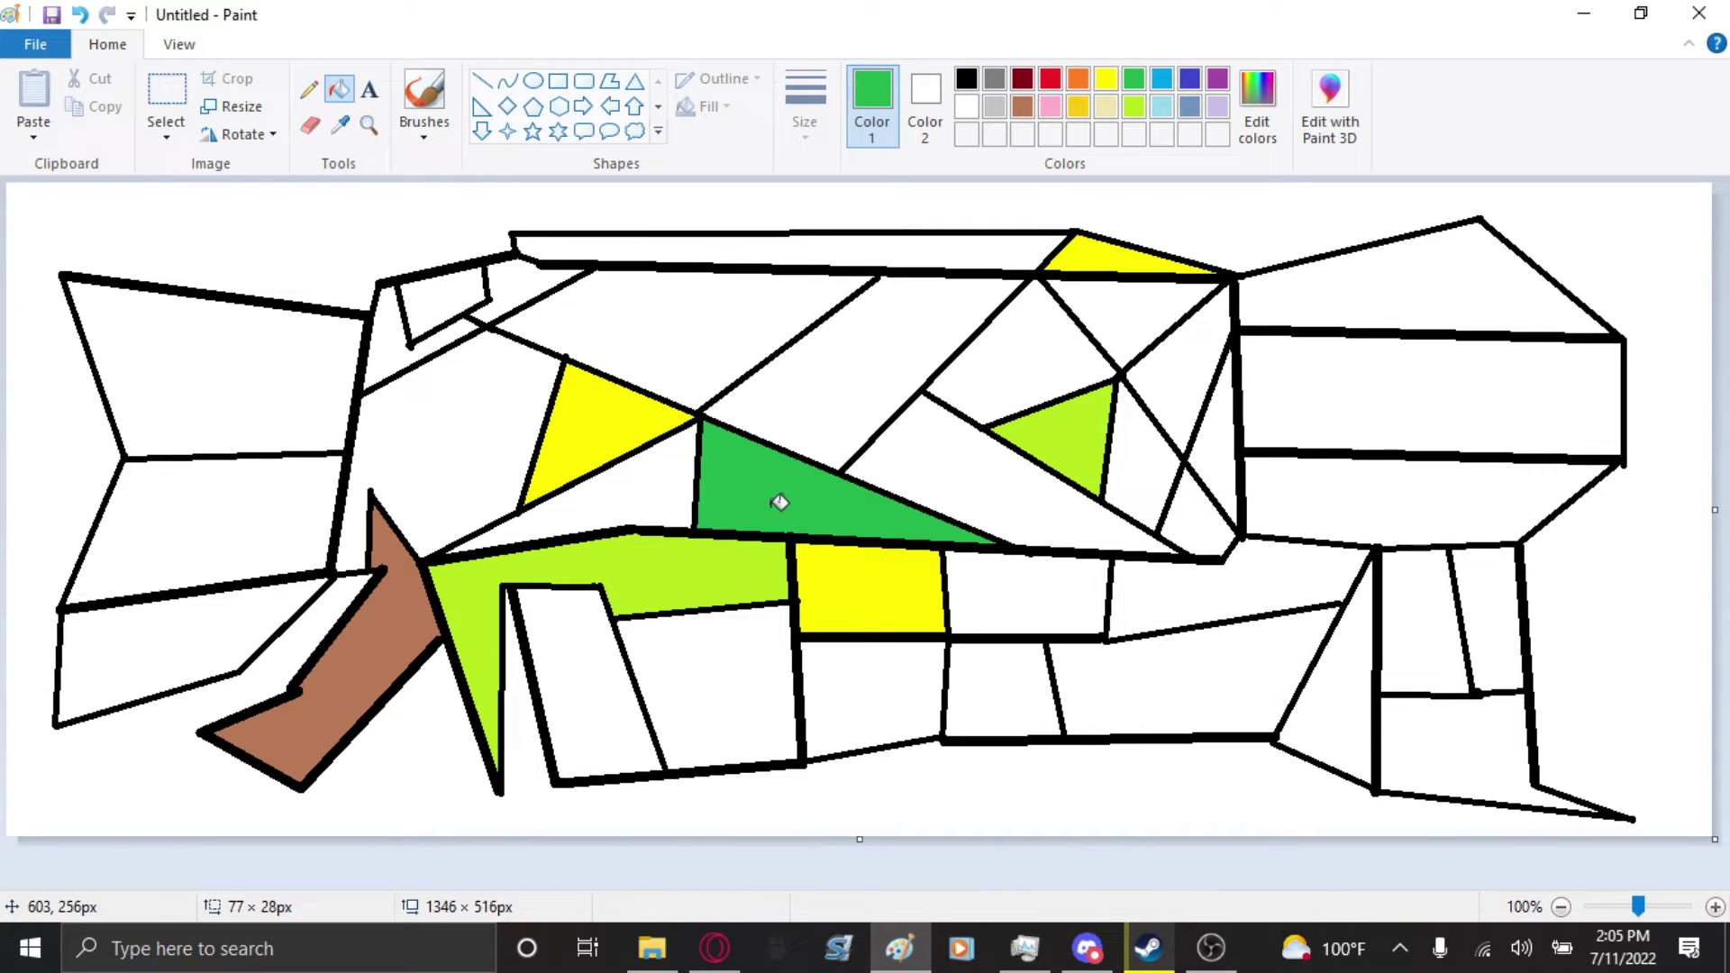
left_click(1190, 107)
left_click(974, 455)
left_click(696, 660)
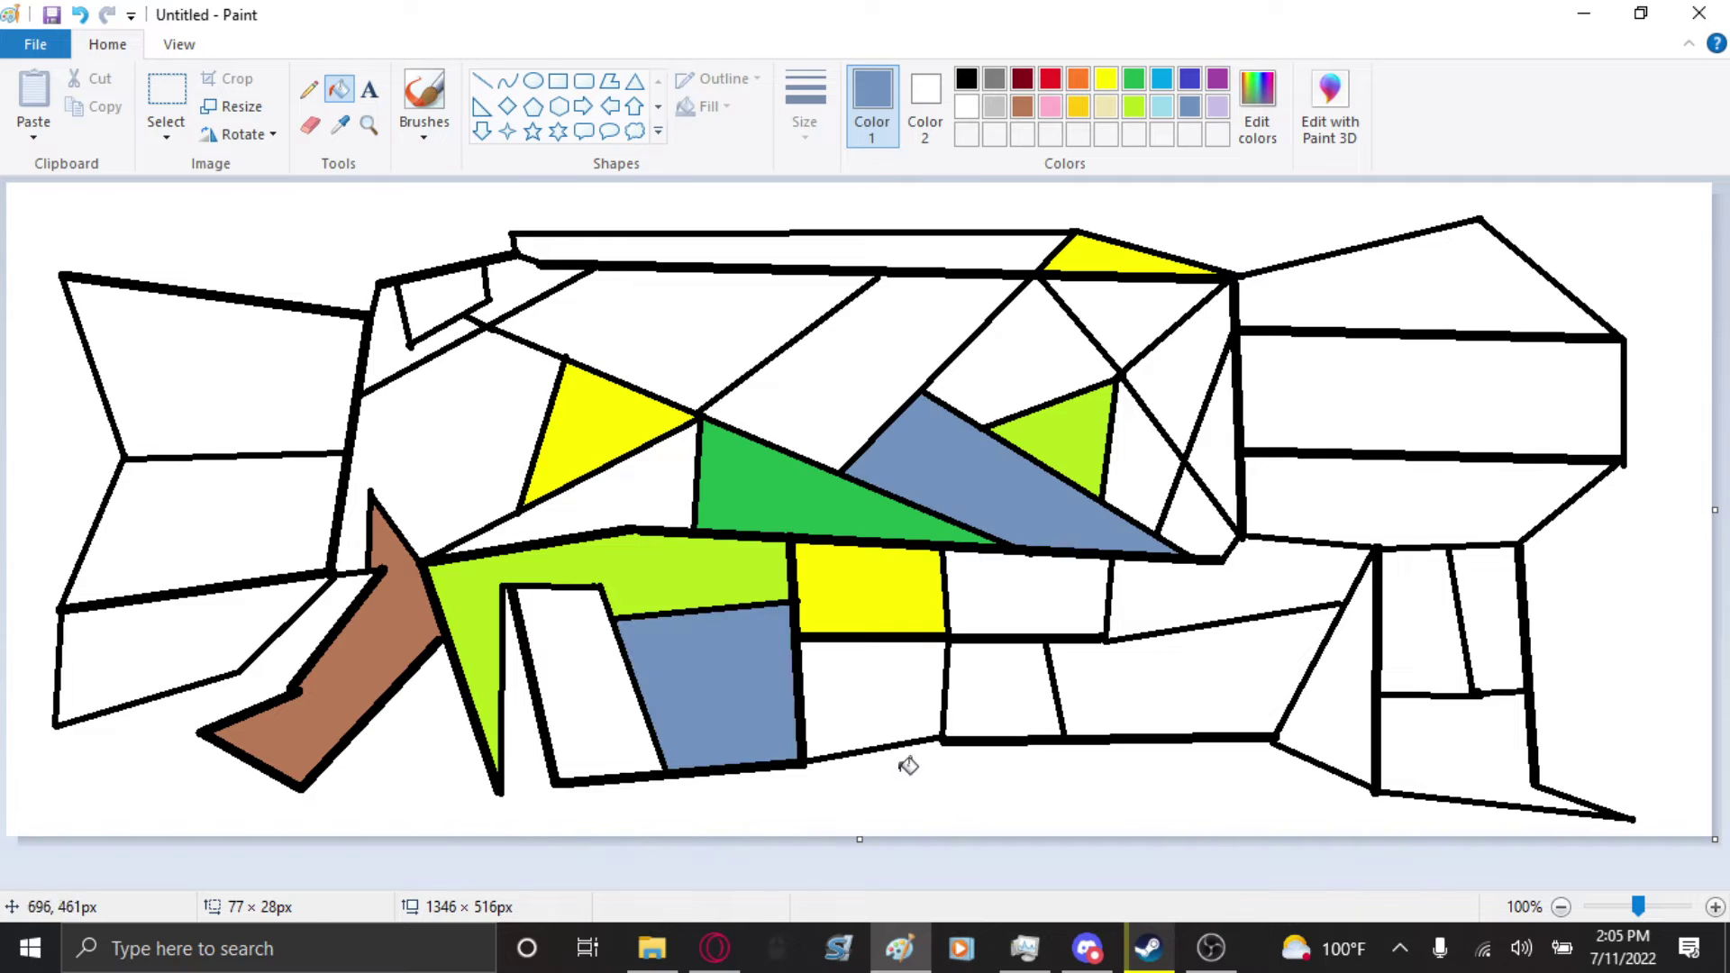
- Fill the small box at the body's upper rear with blue-gray, and the body's upper front triangle, the rear slanted strip and the lower front triangle with dark red
left_click(462, 305)
left_click(966, 78)
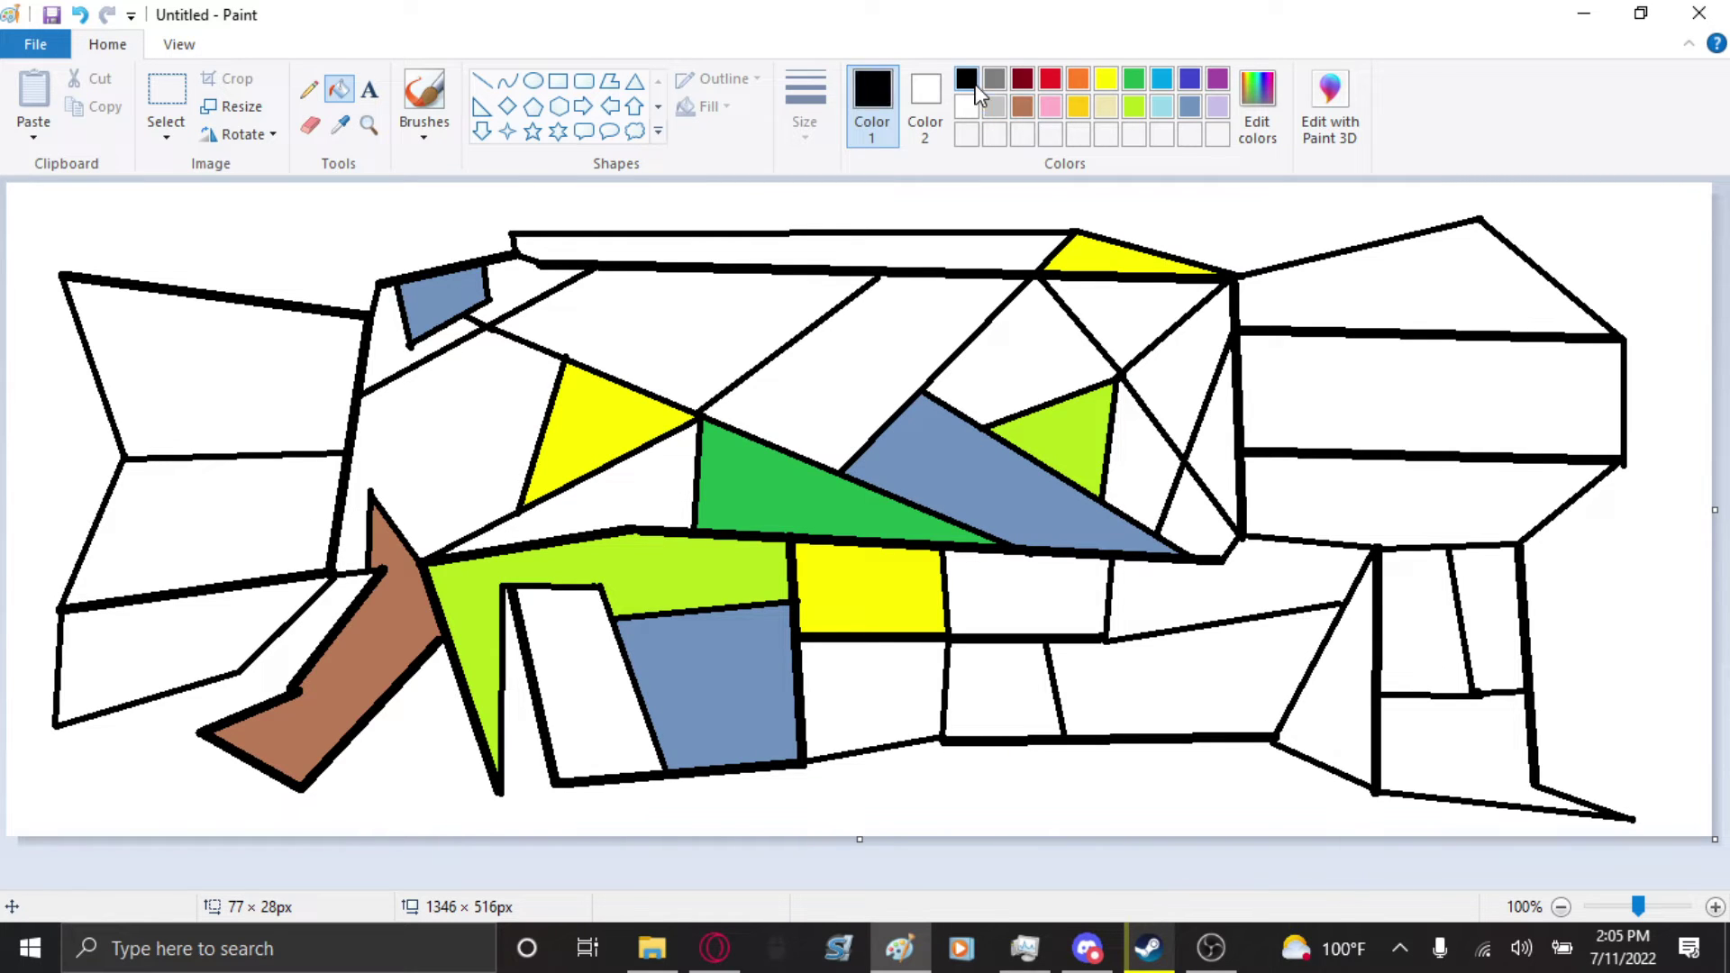
left_click(995, 79)
left_click(1023, 78)
left_click(1116, 314)
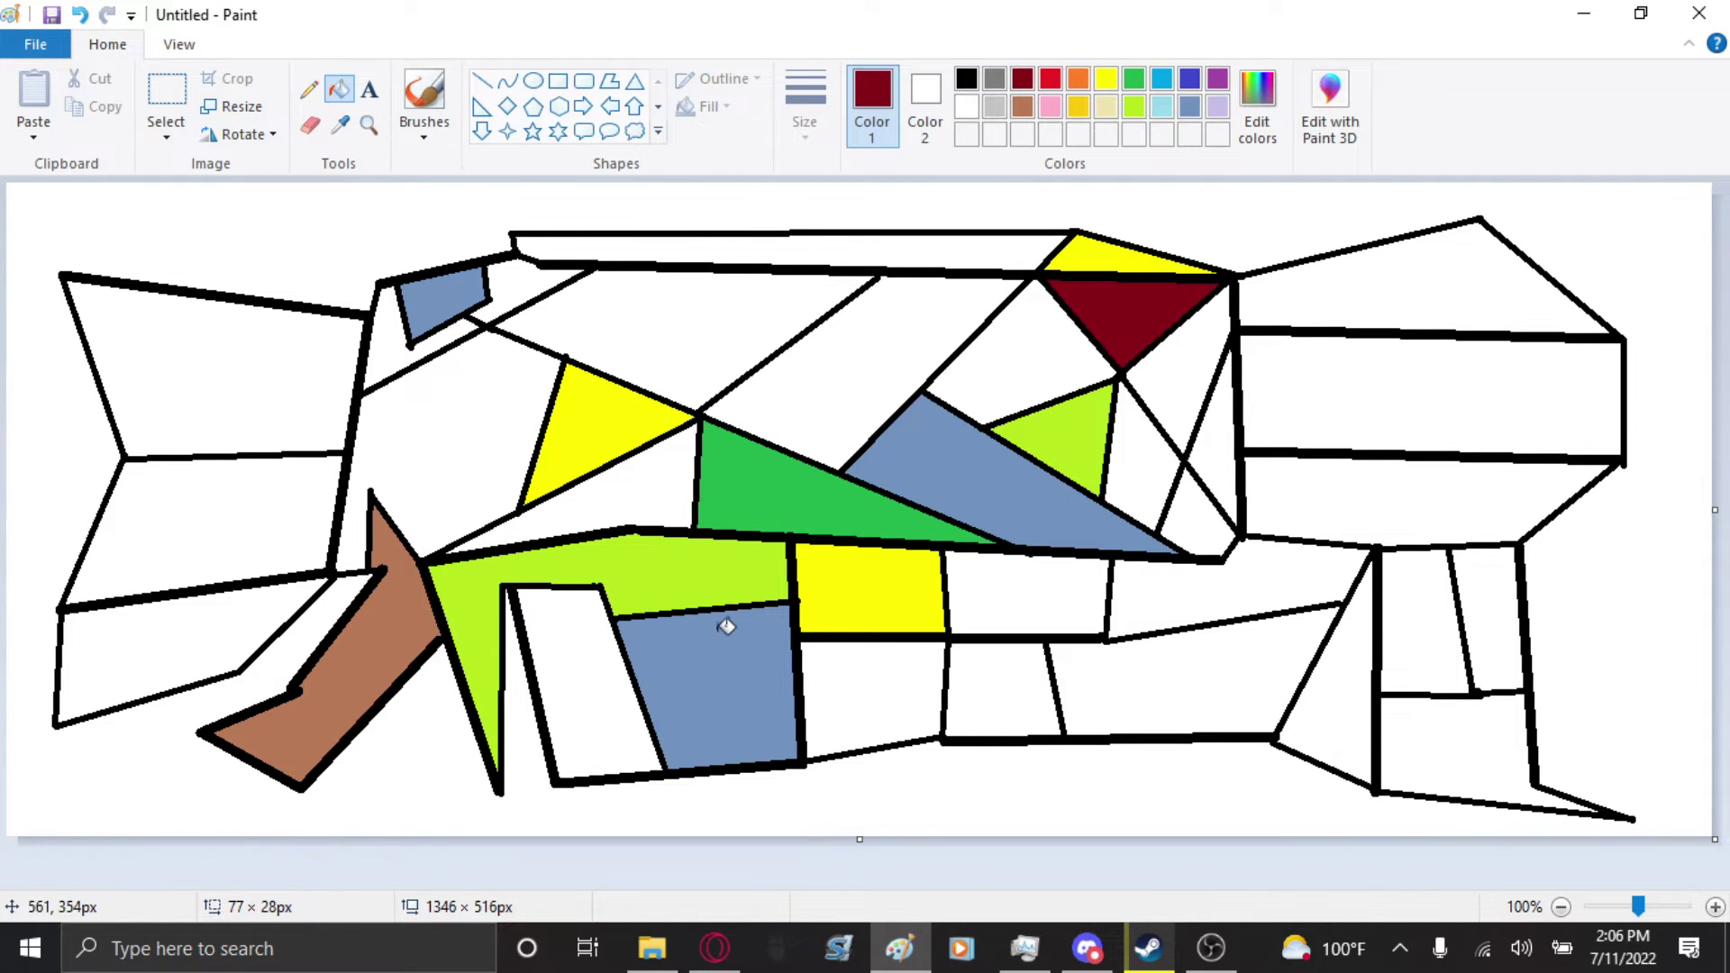
left_click(581, 714)
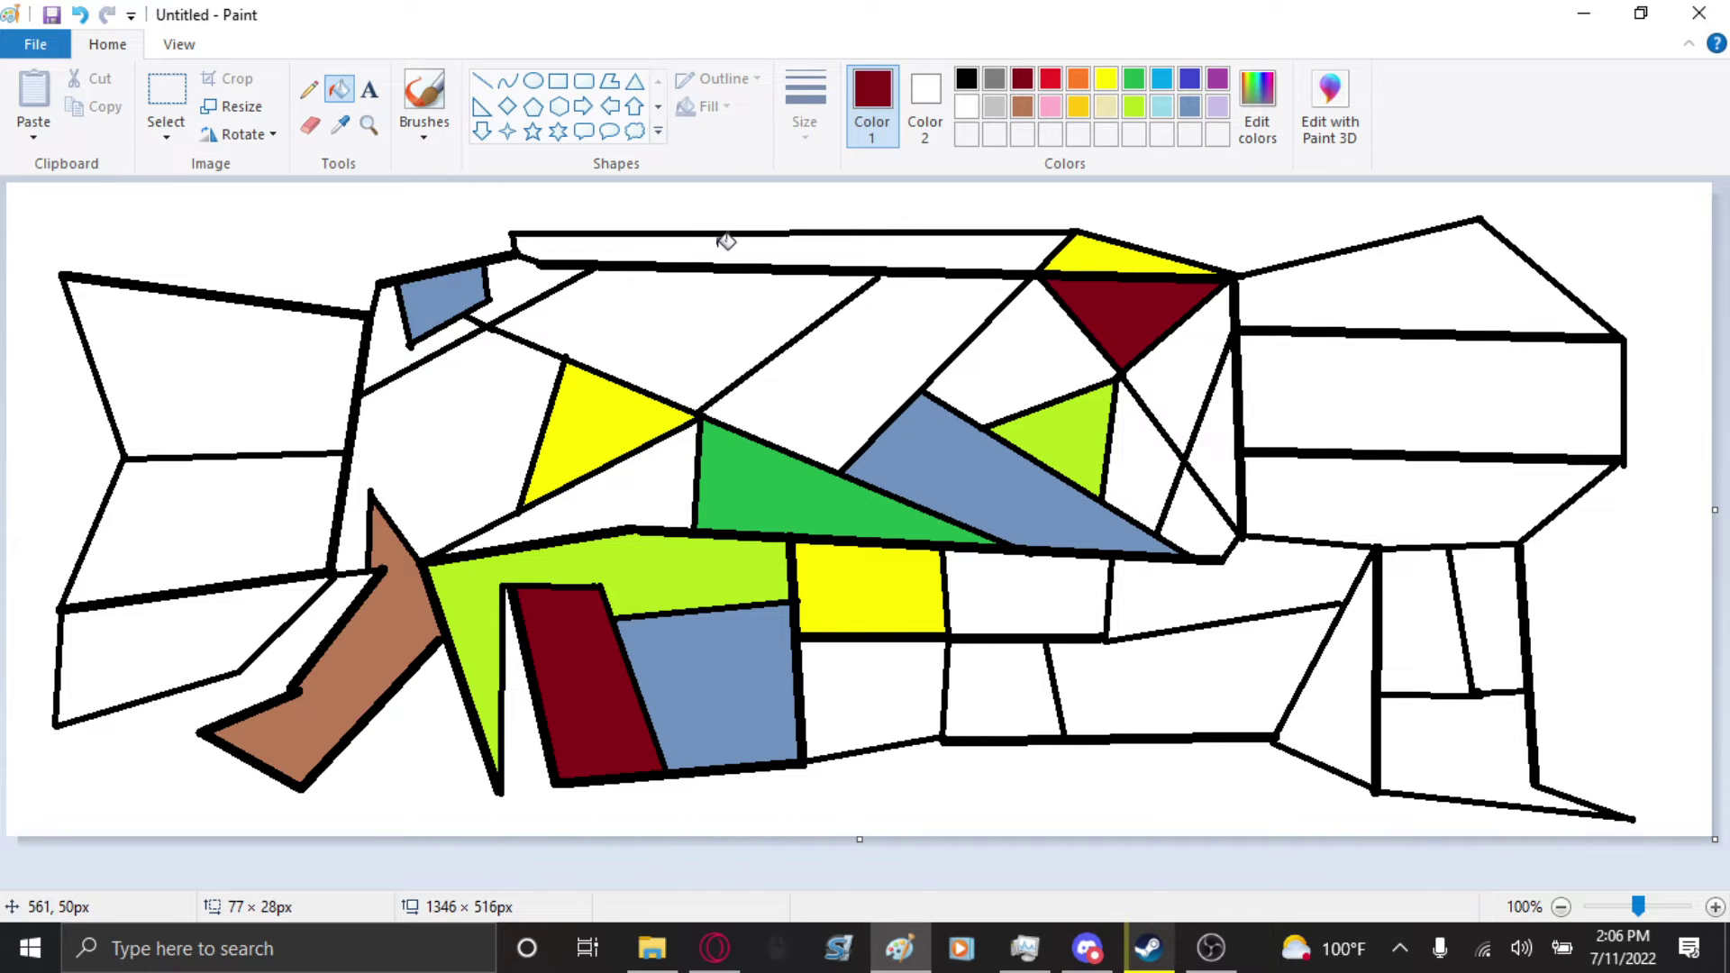
left_click(1311, 698)
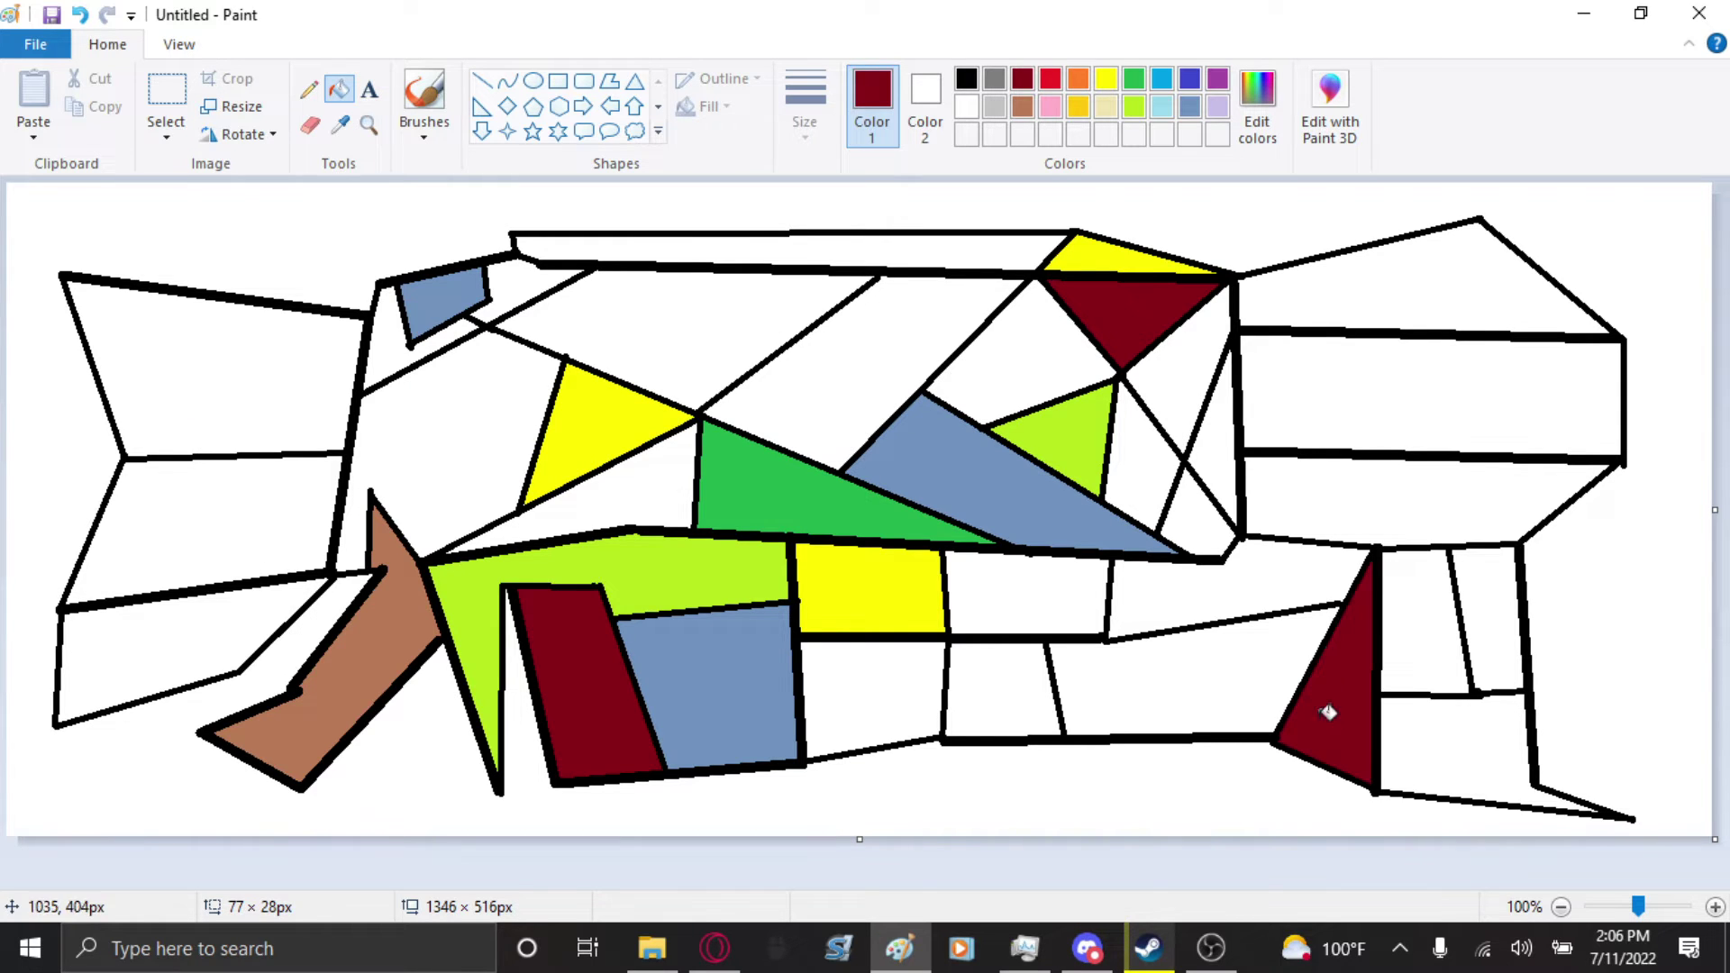
- Undo a gold fill on the body's lower rear triangle, and fill the front-edge sliver, the upper rear corner and the front grip's upper front box with gold
left_click(1086, 110)
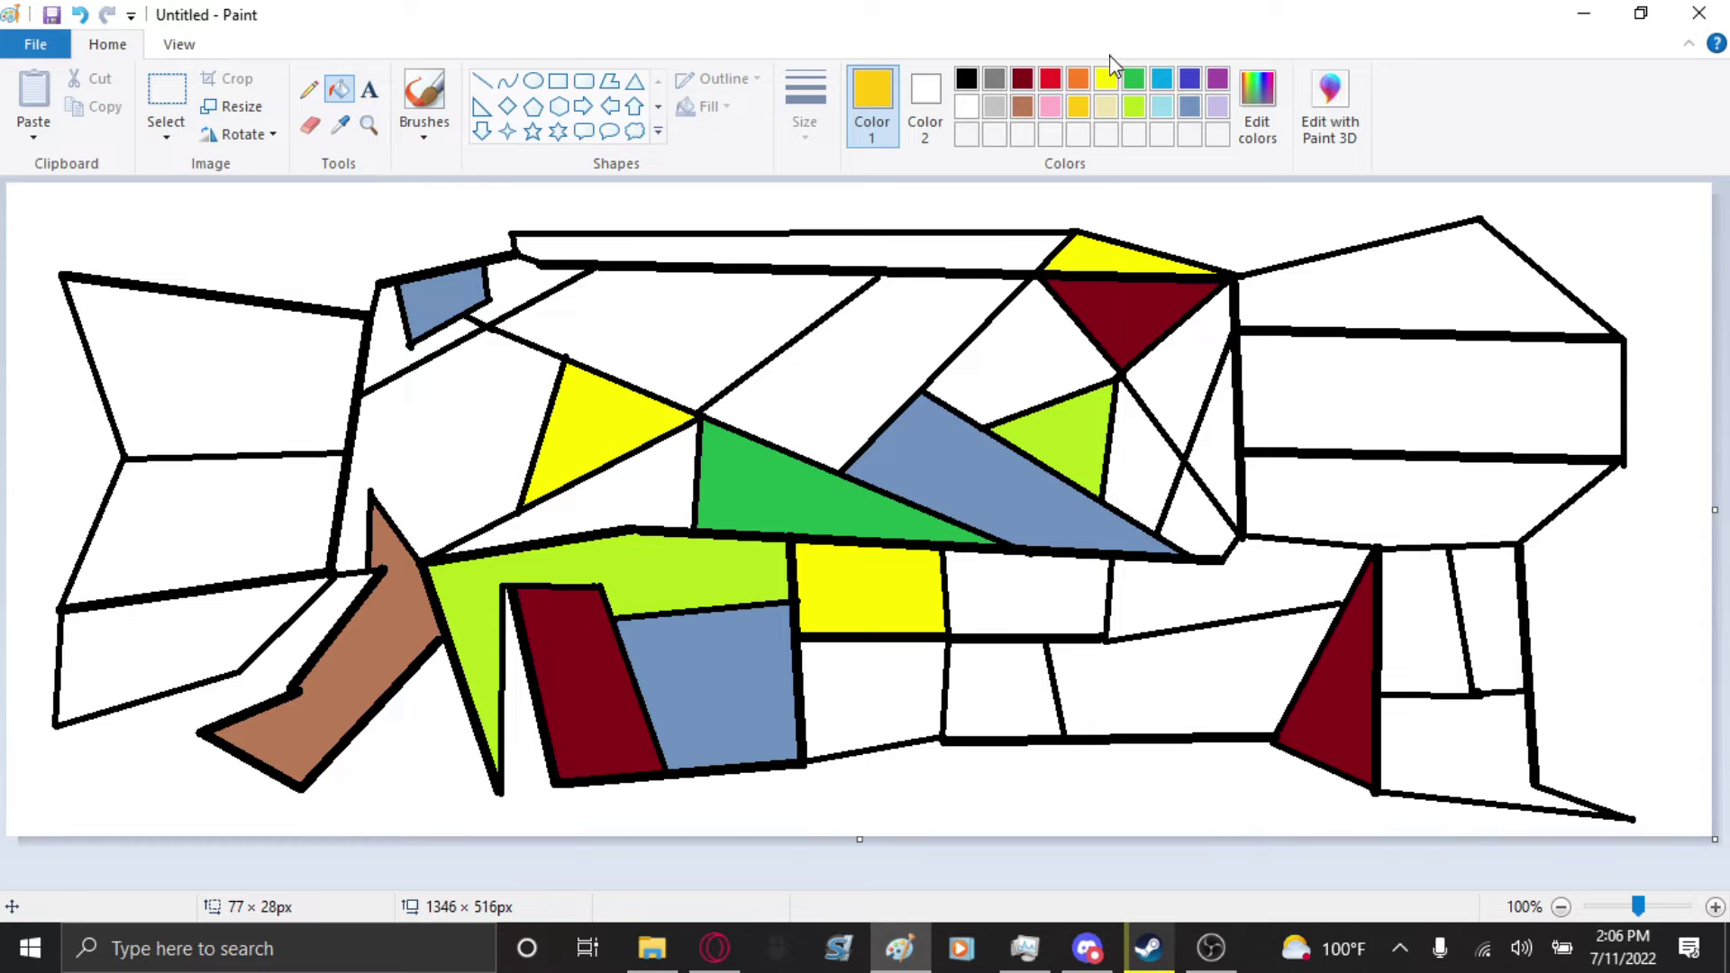
left_click(647, 491)
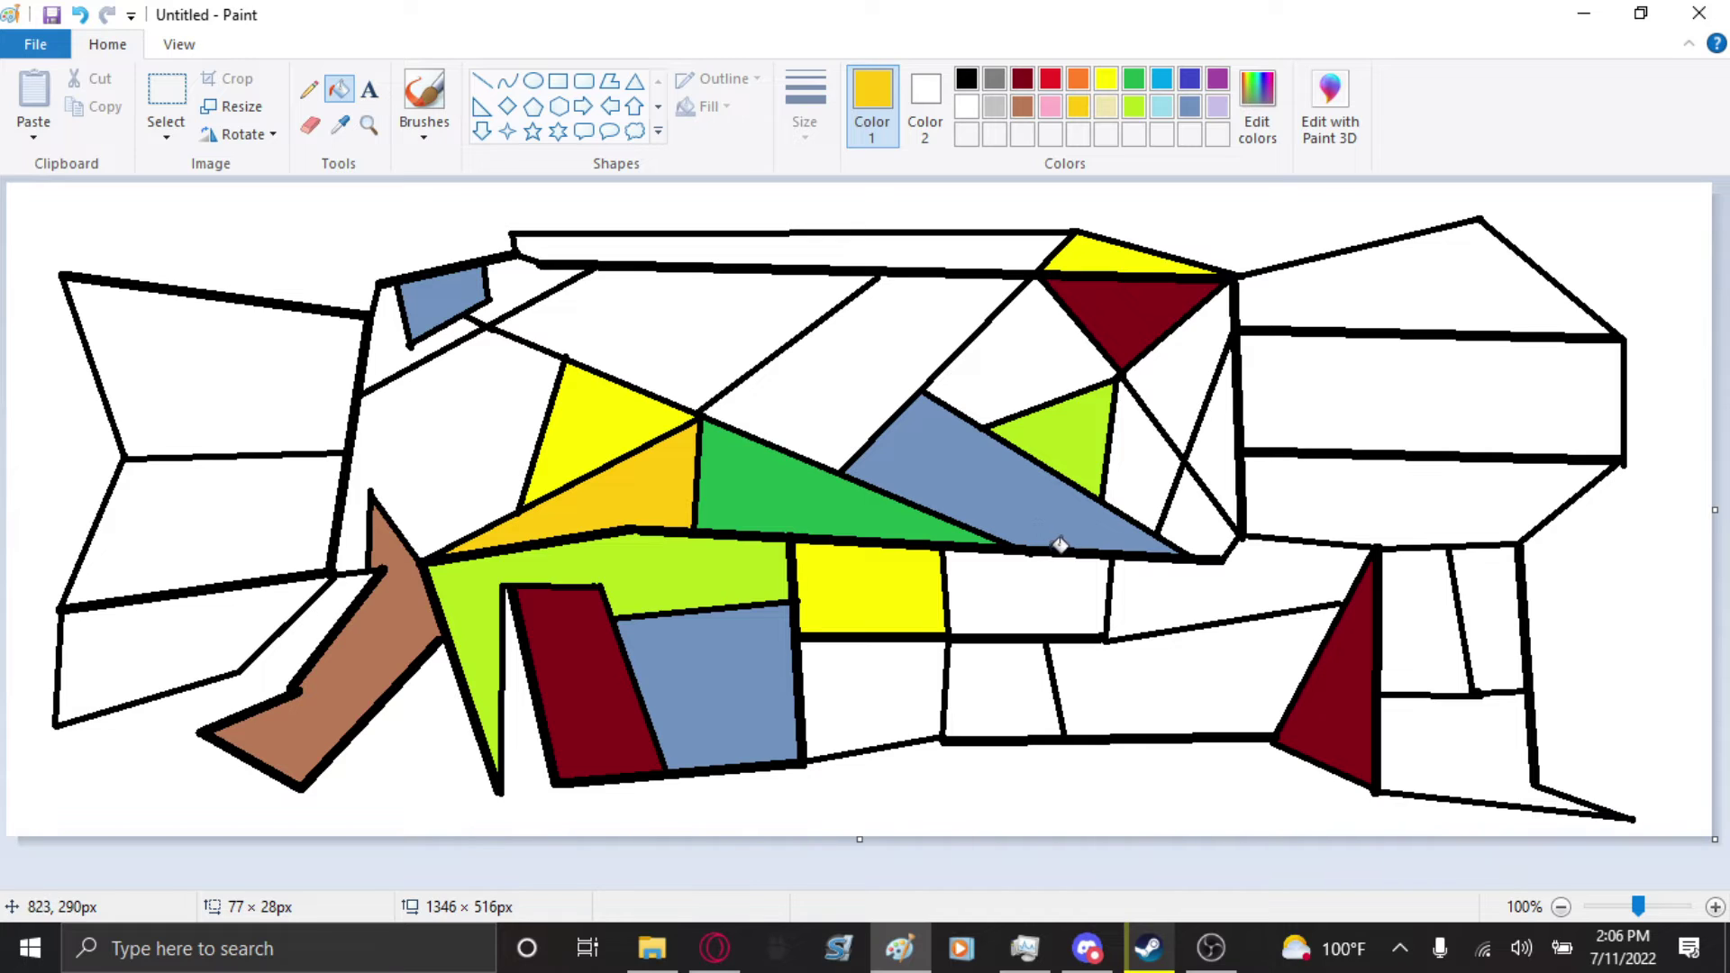
key("ctrl+z")
left_click(1219, 415)
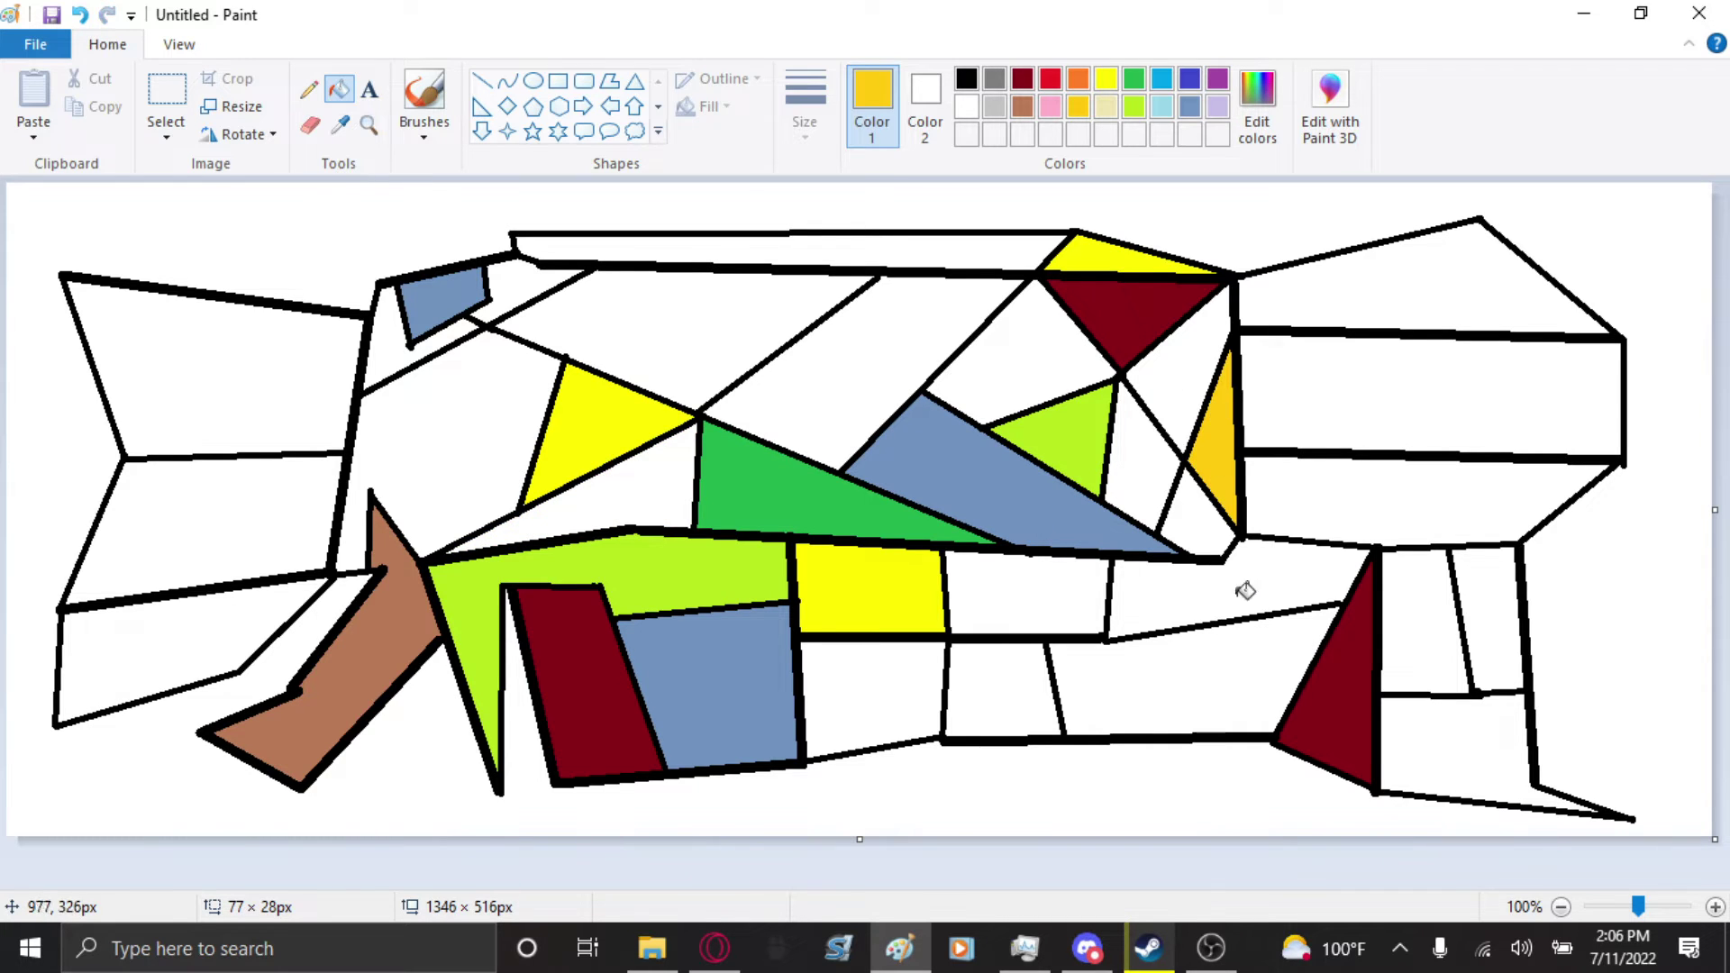
left_click(398, 340)
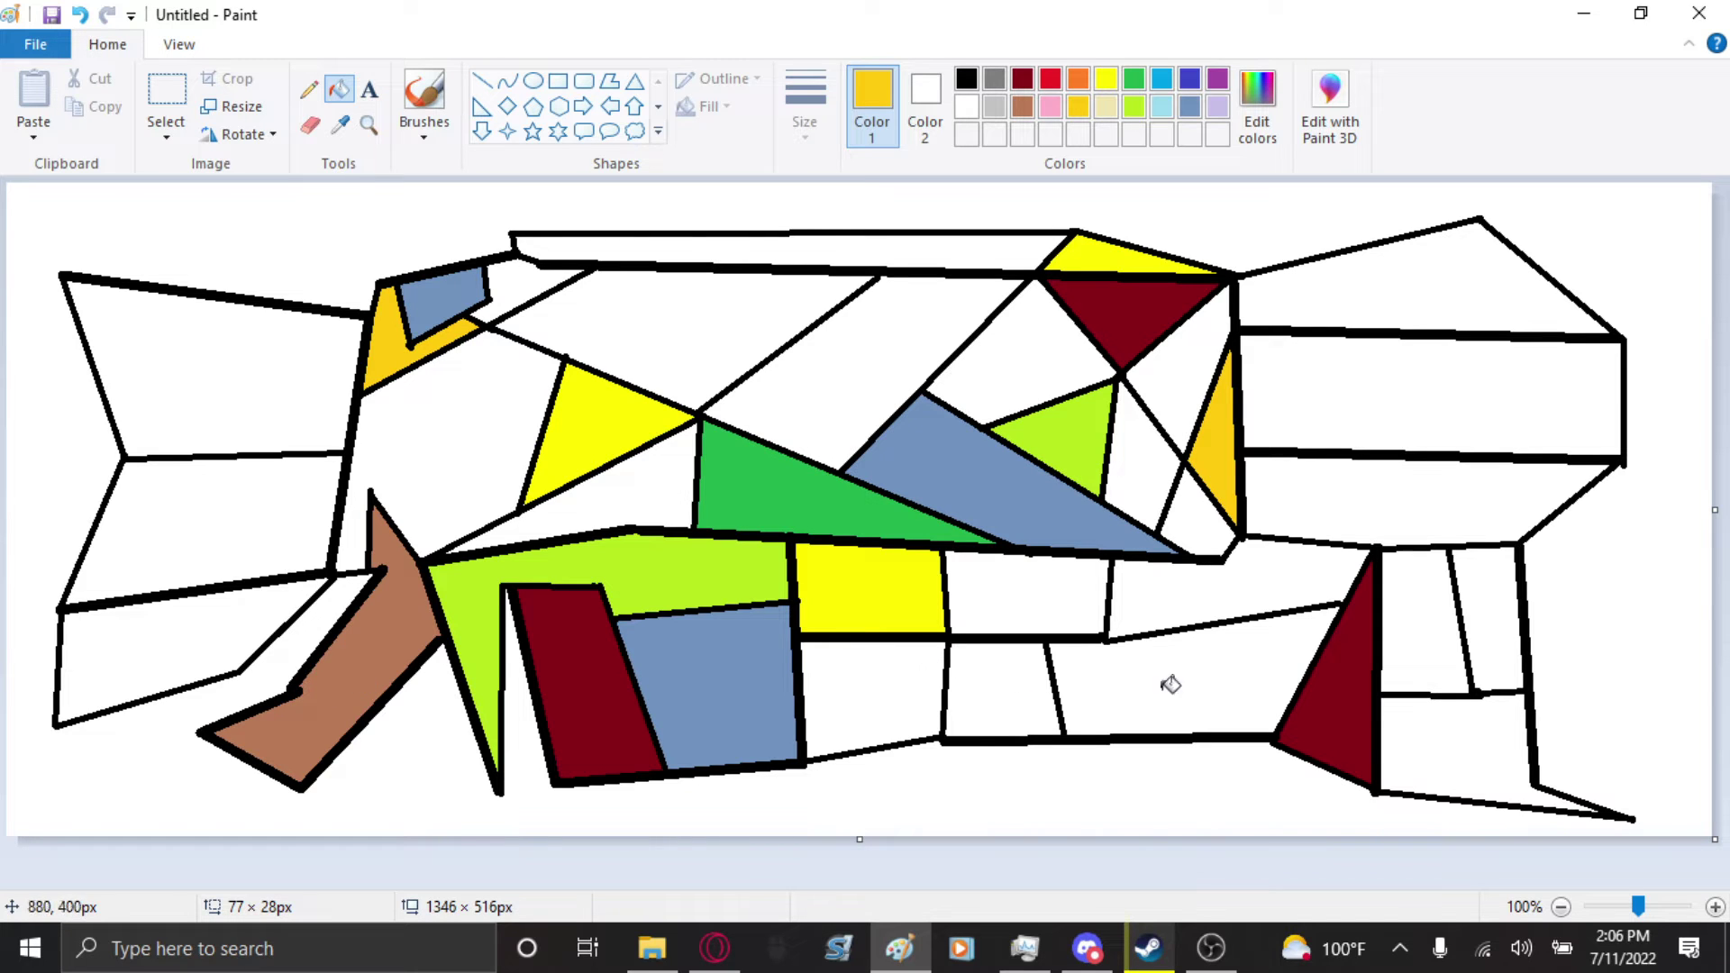
left_click(1505, 590)
- Fill the body's long lower rear triangle with purple and the small section at its upper rear, under the top rail's end, with turquoise
left_click(1218, 84)
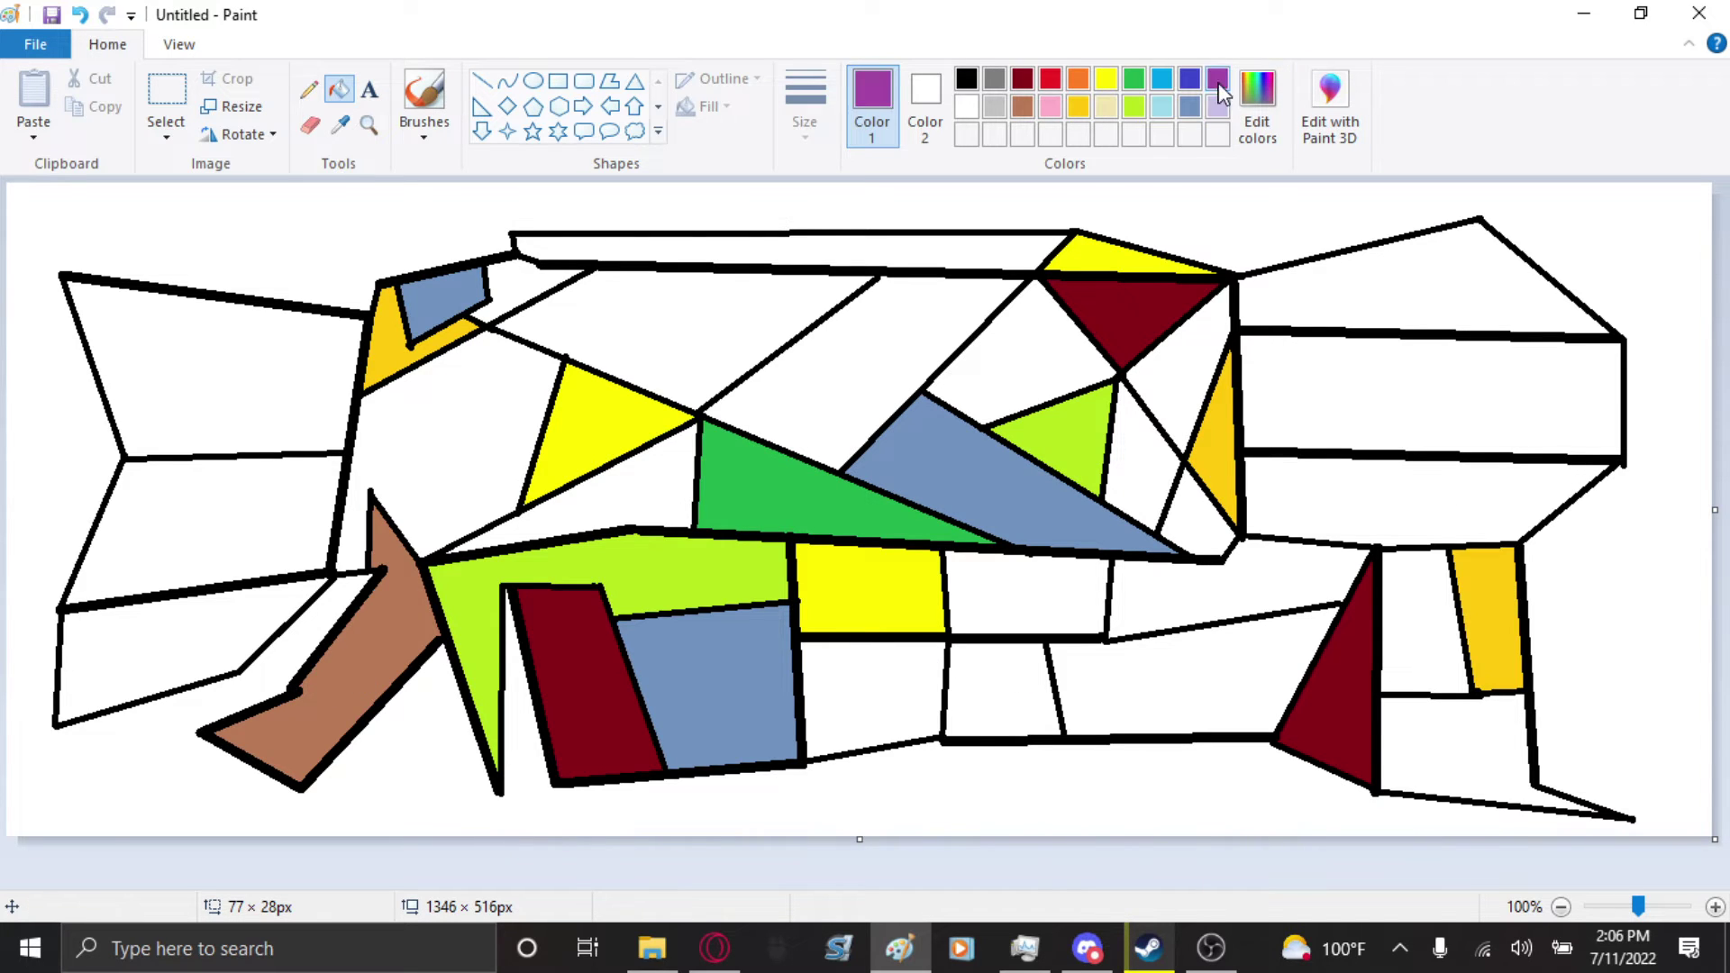
left_click(599, 486)
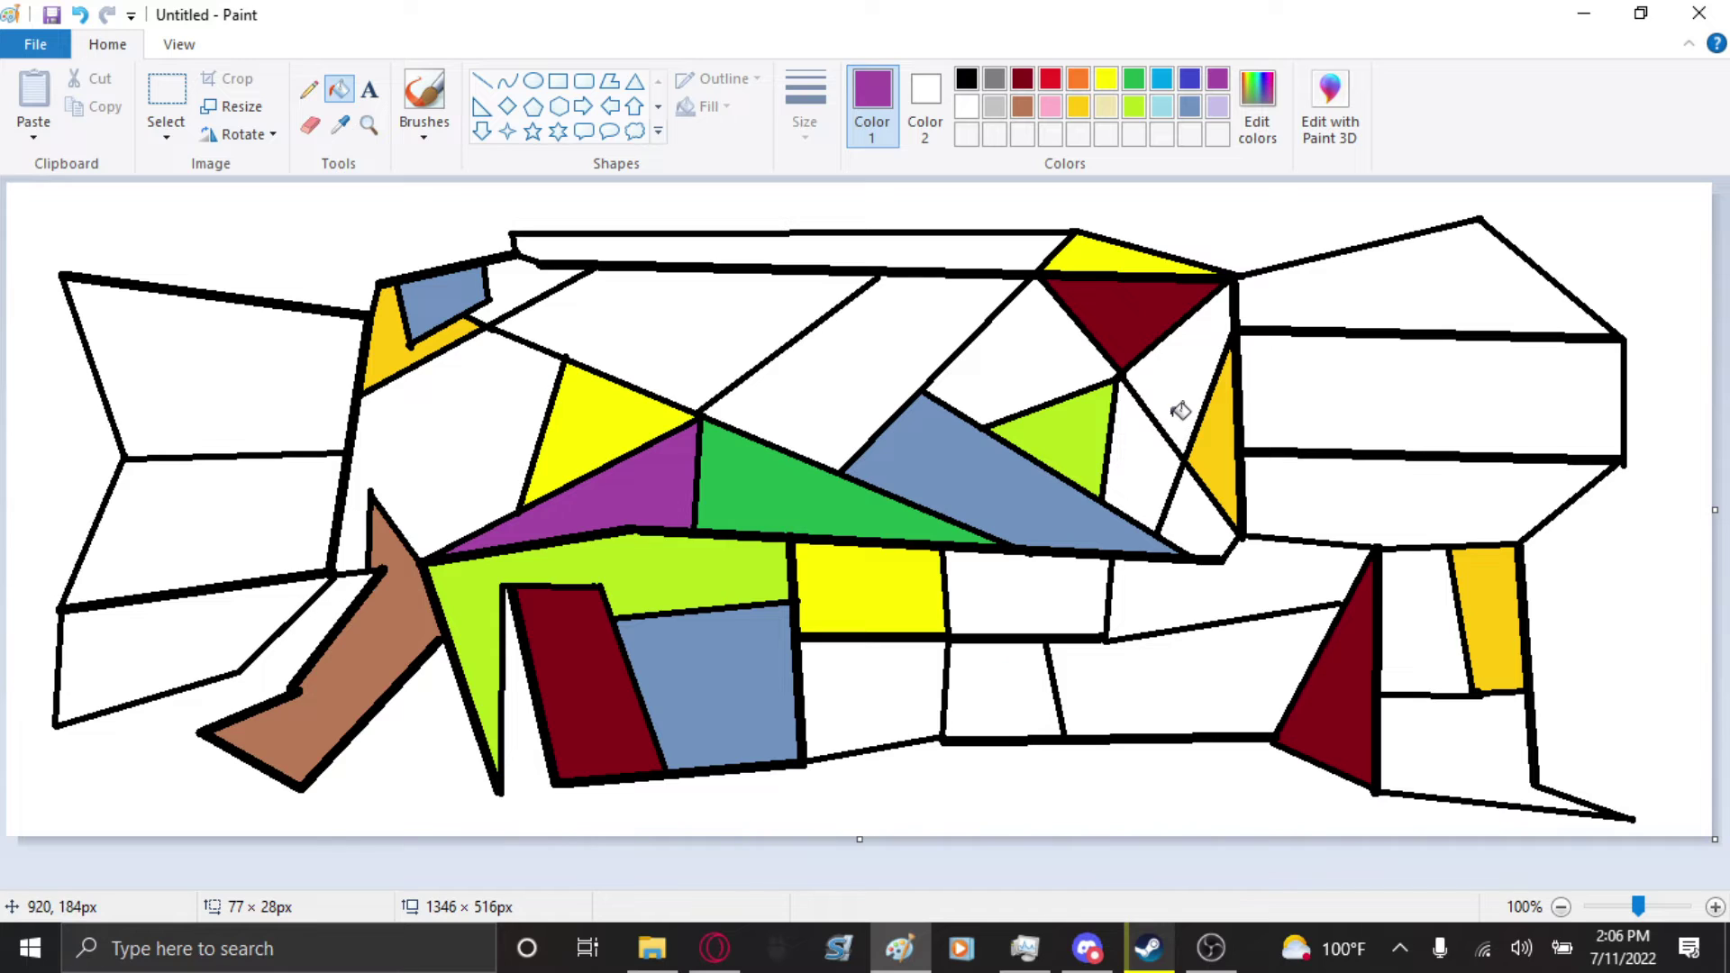
left_click(1135, 80)
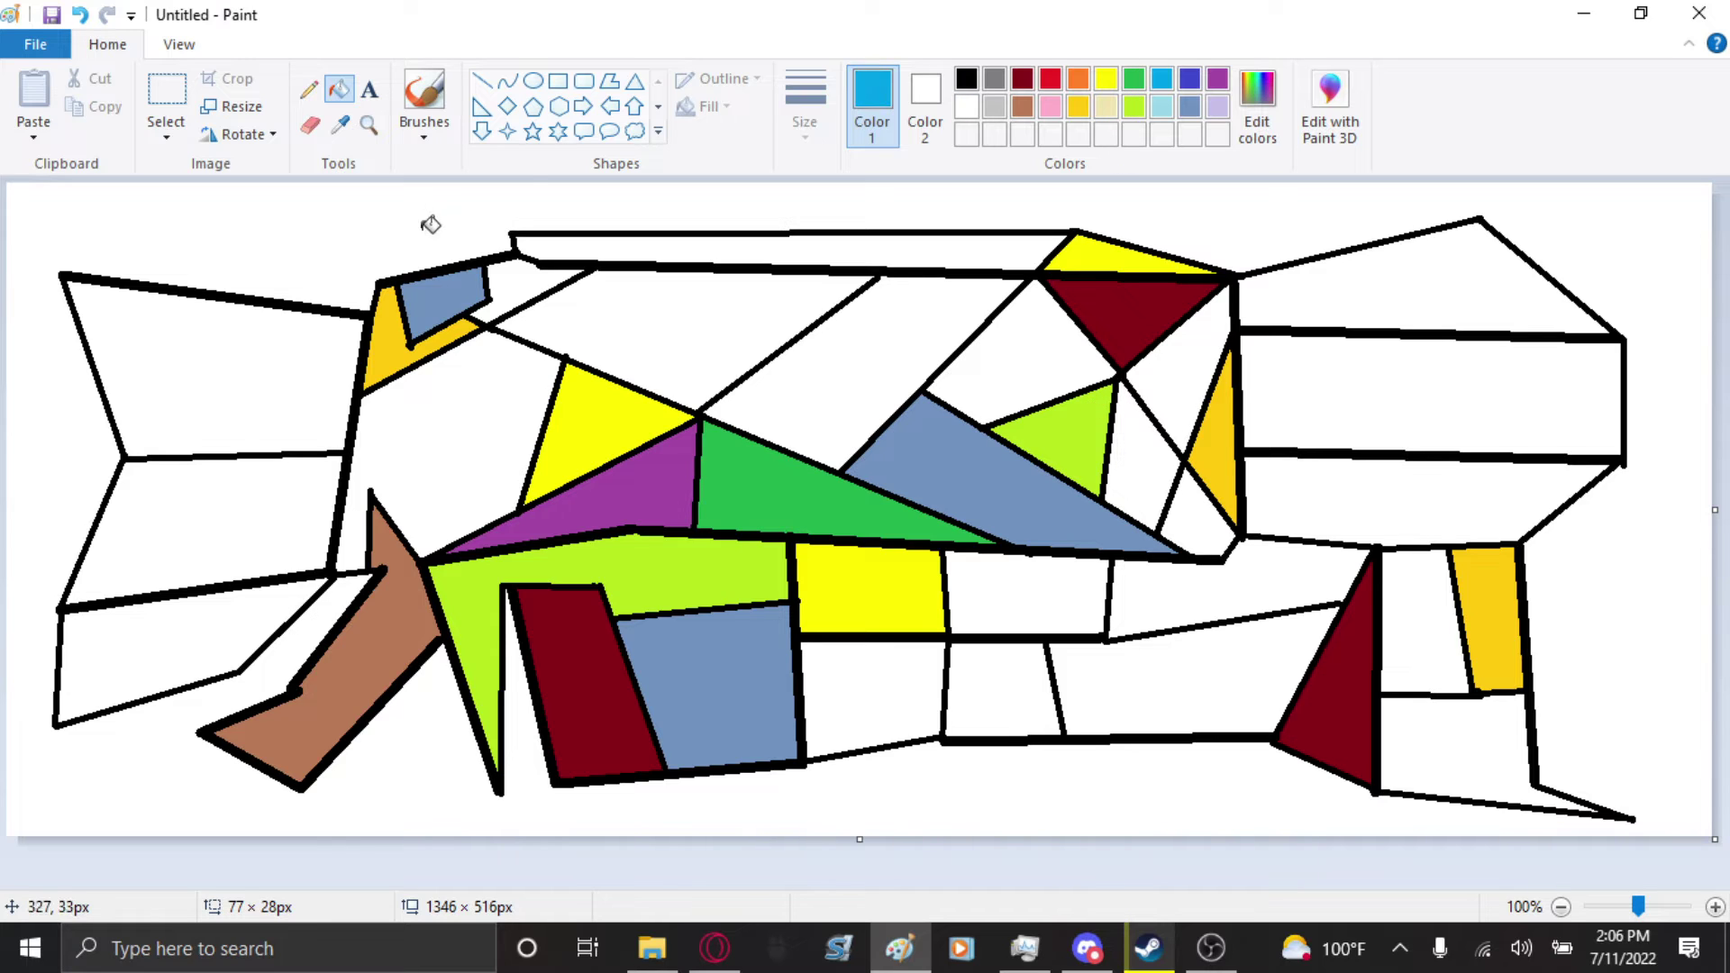
left_click(506, 272)
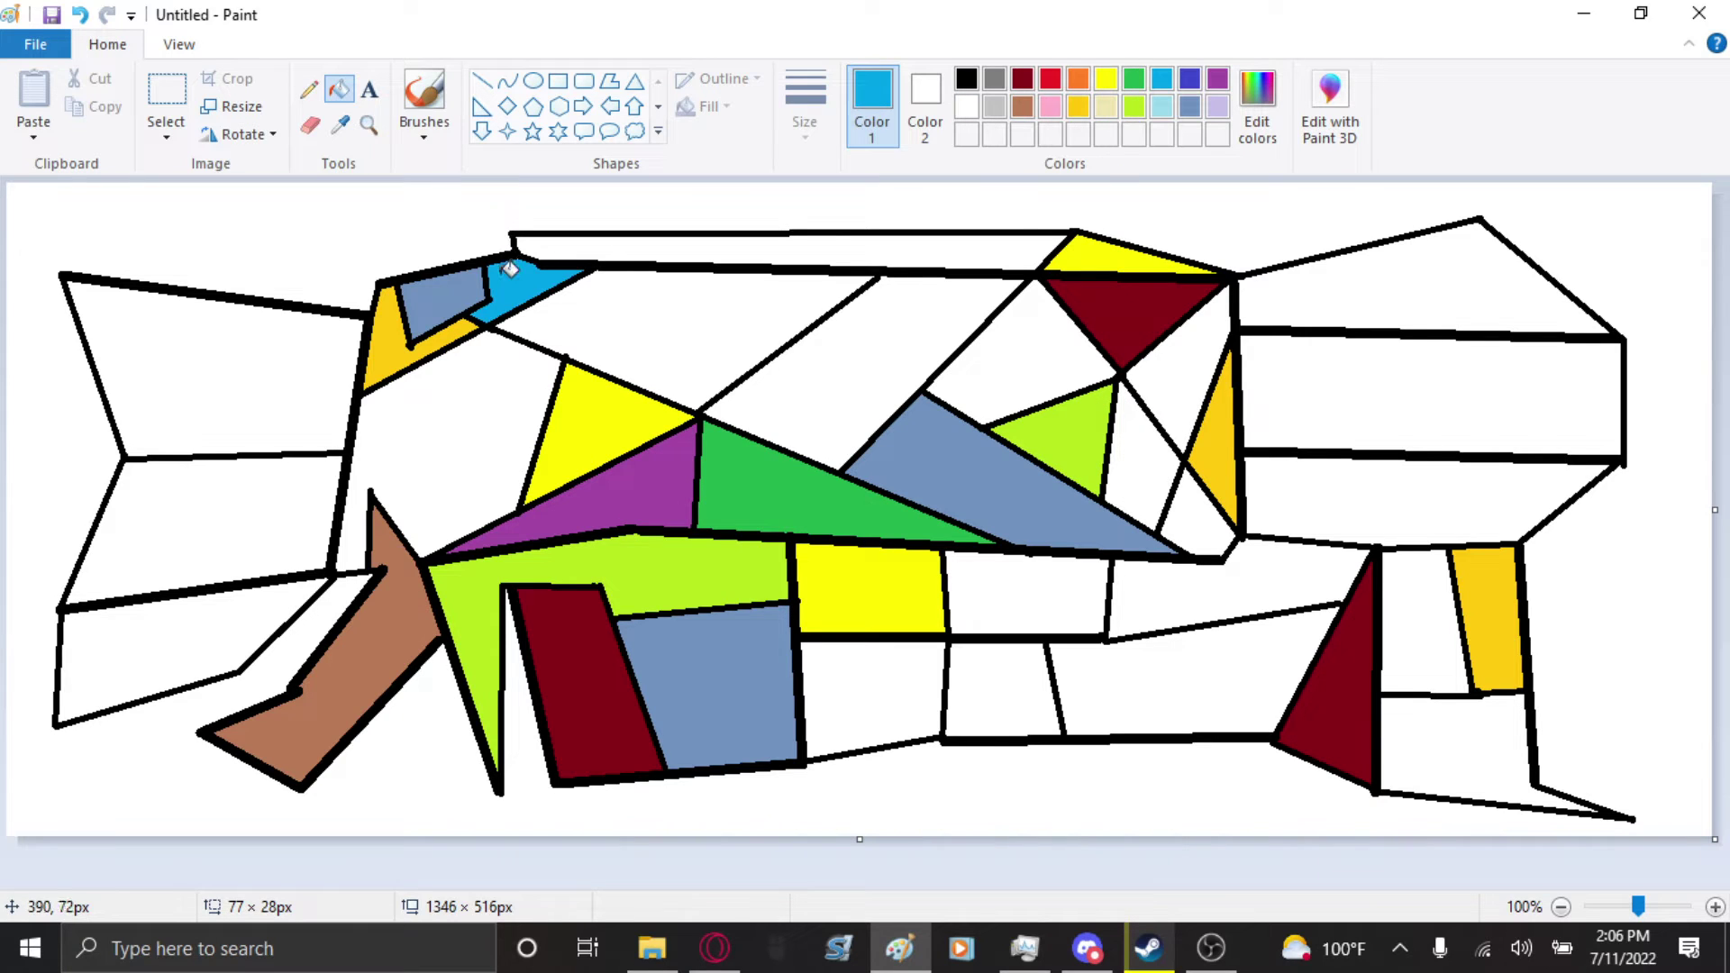
- Fill the body's large rear section, the box below the yellow one and the section beside the dark red triangle with red
left_click(1076, 83)
left_click(1052, 80)
left_click(468, 437)
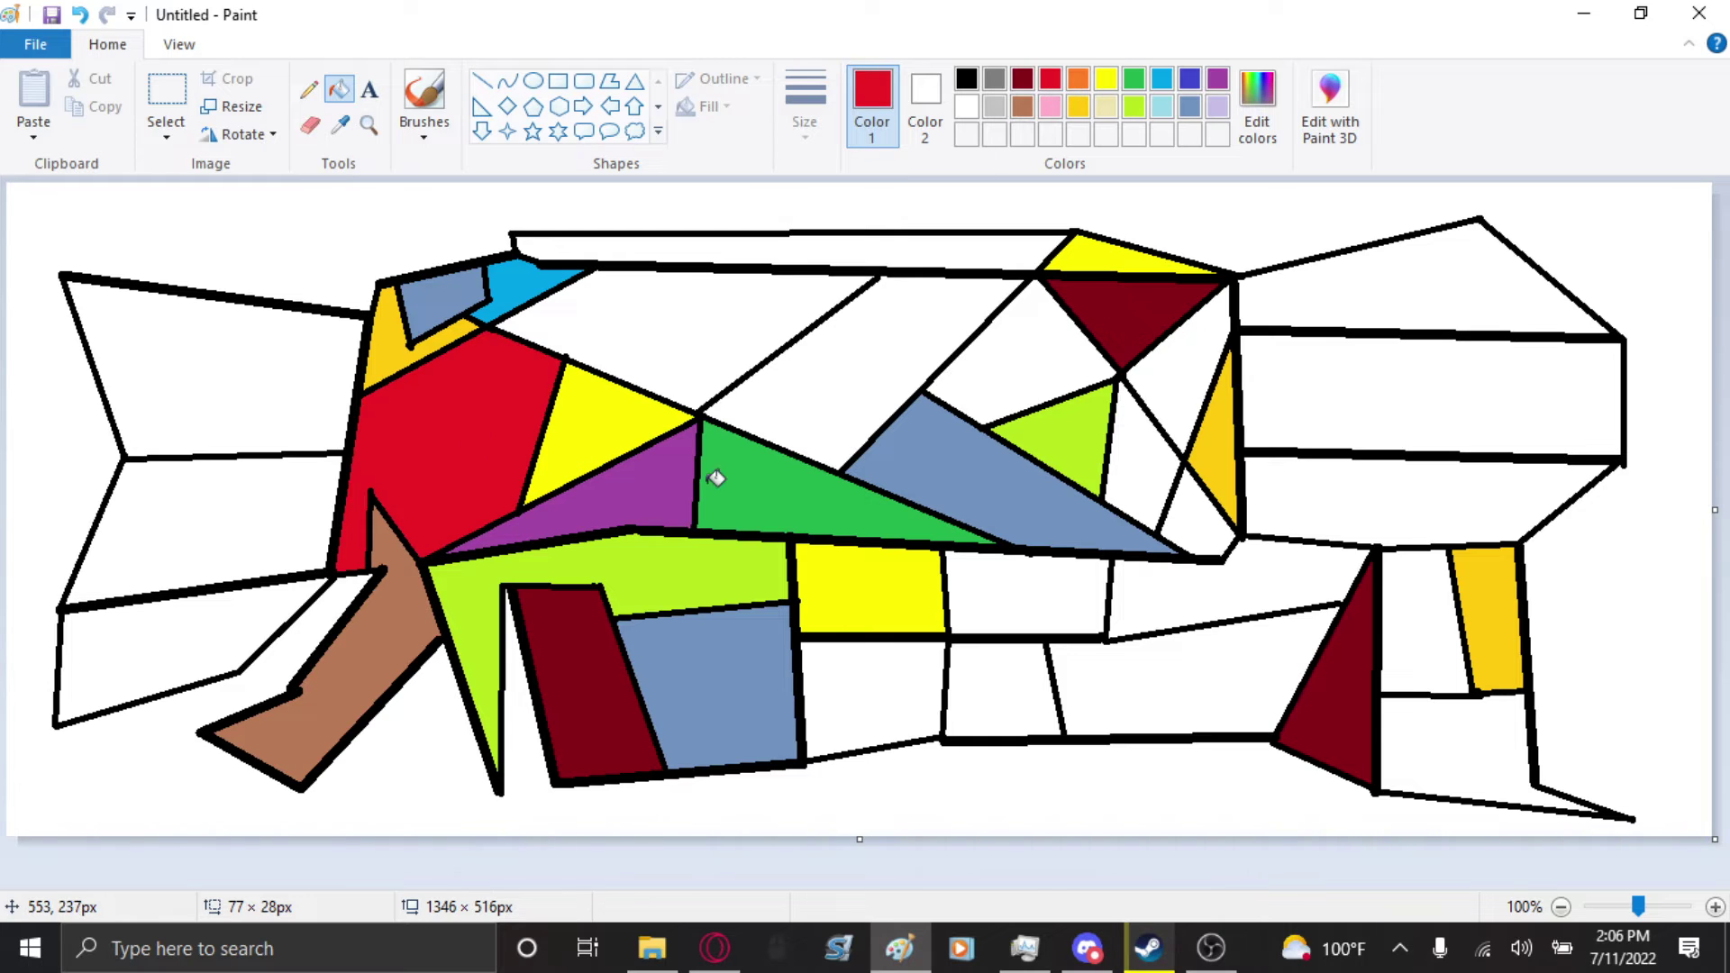
left_click(894, 718)
left_click(1088, 360)
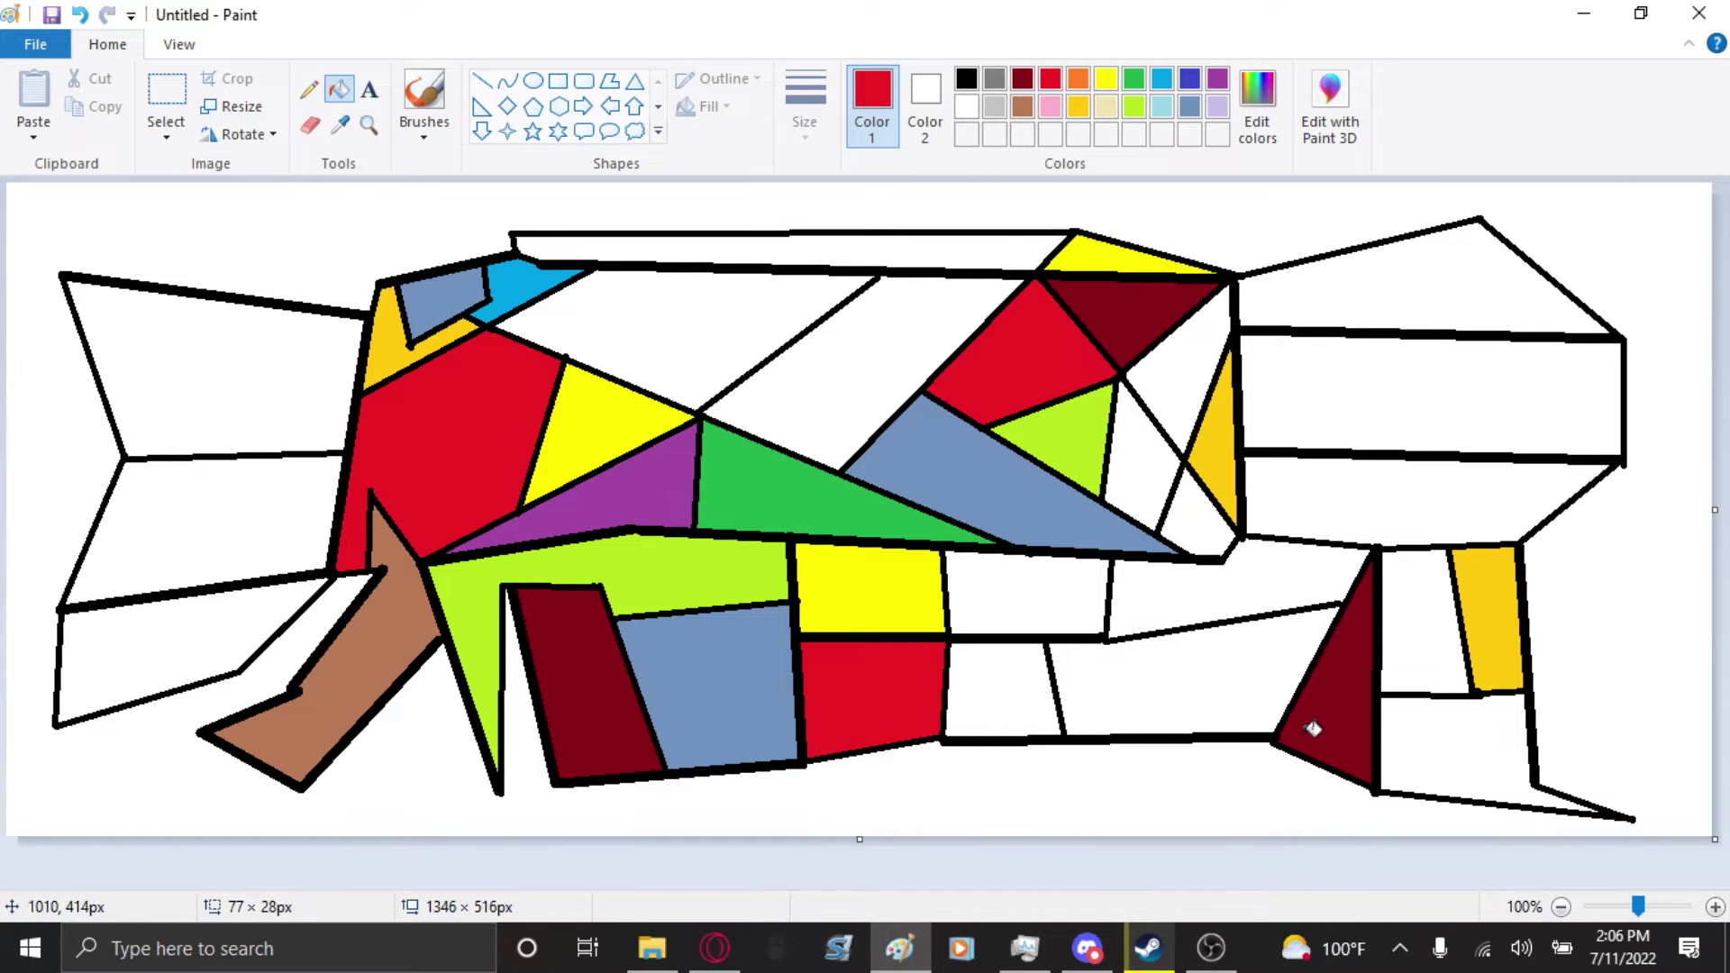
- Fill the body's large upper section with lime, and the slanted band beside it, the stock's middle section and the front strip under the body with light gray
left_click(1132, 107)
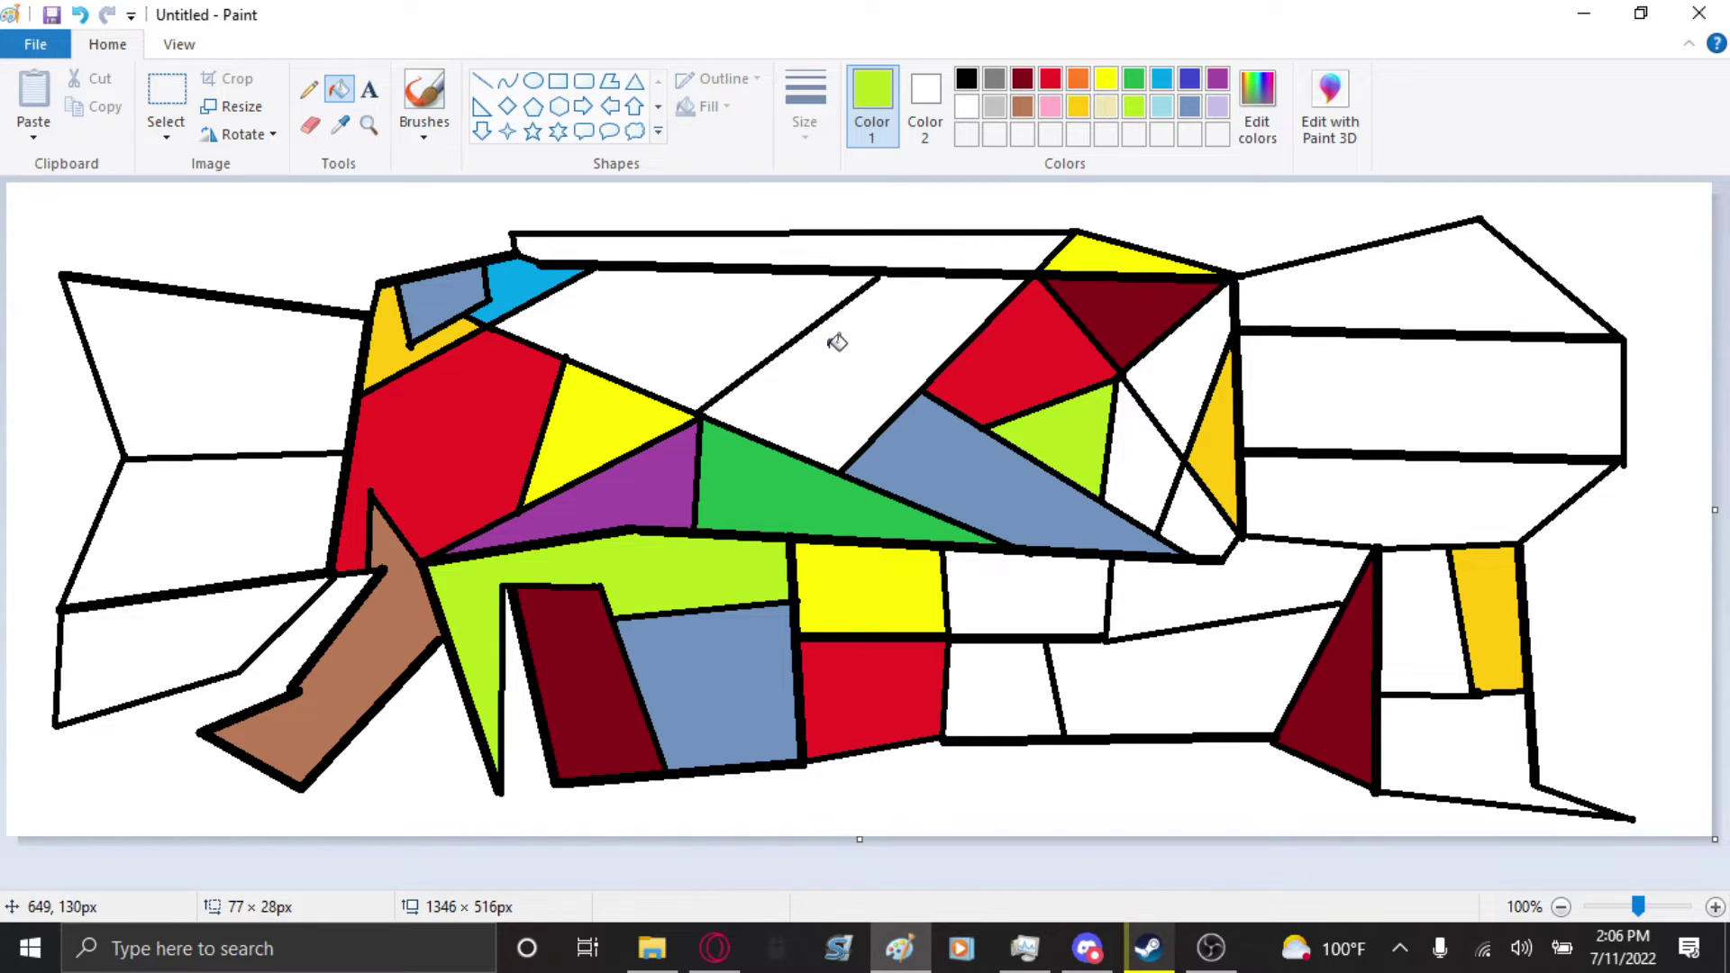
left_click(663, 300)
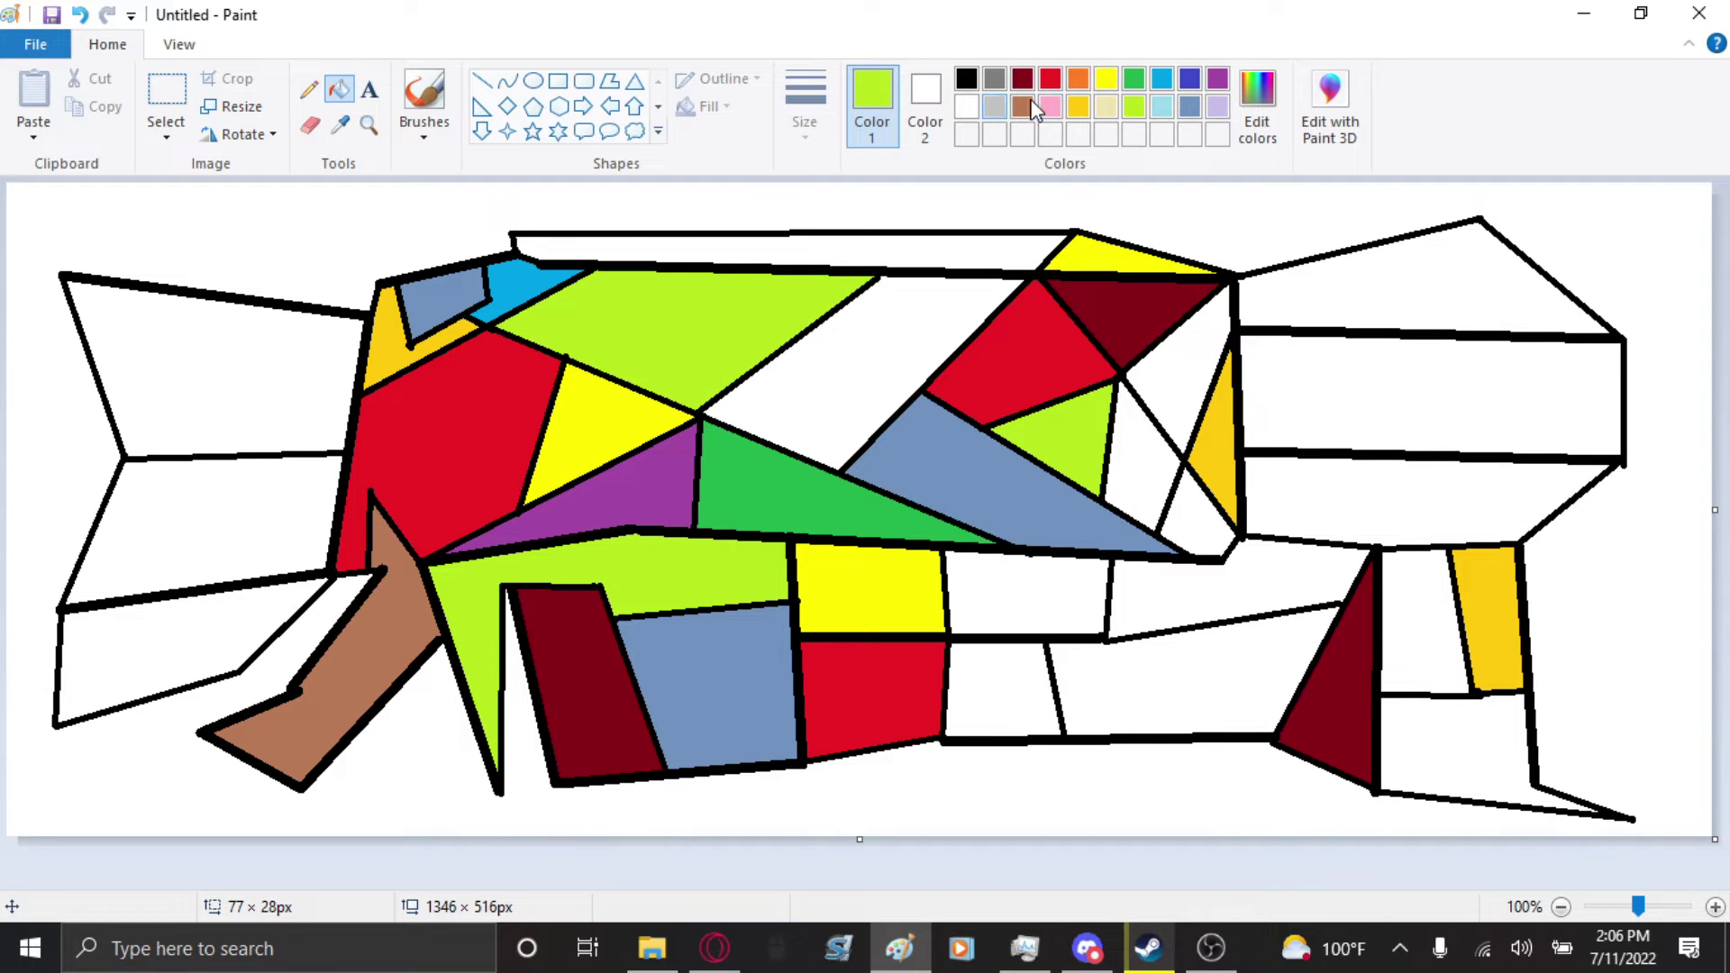
left_click(995, 107)
left_click(888, 320)
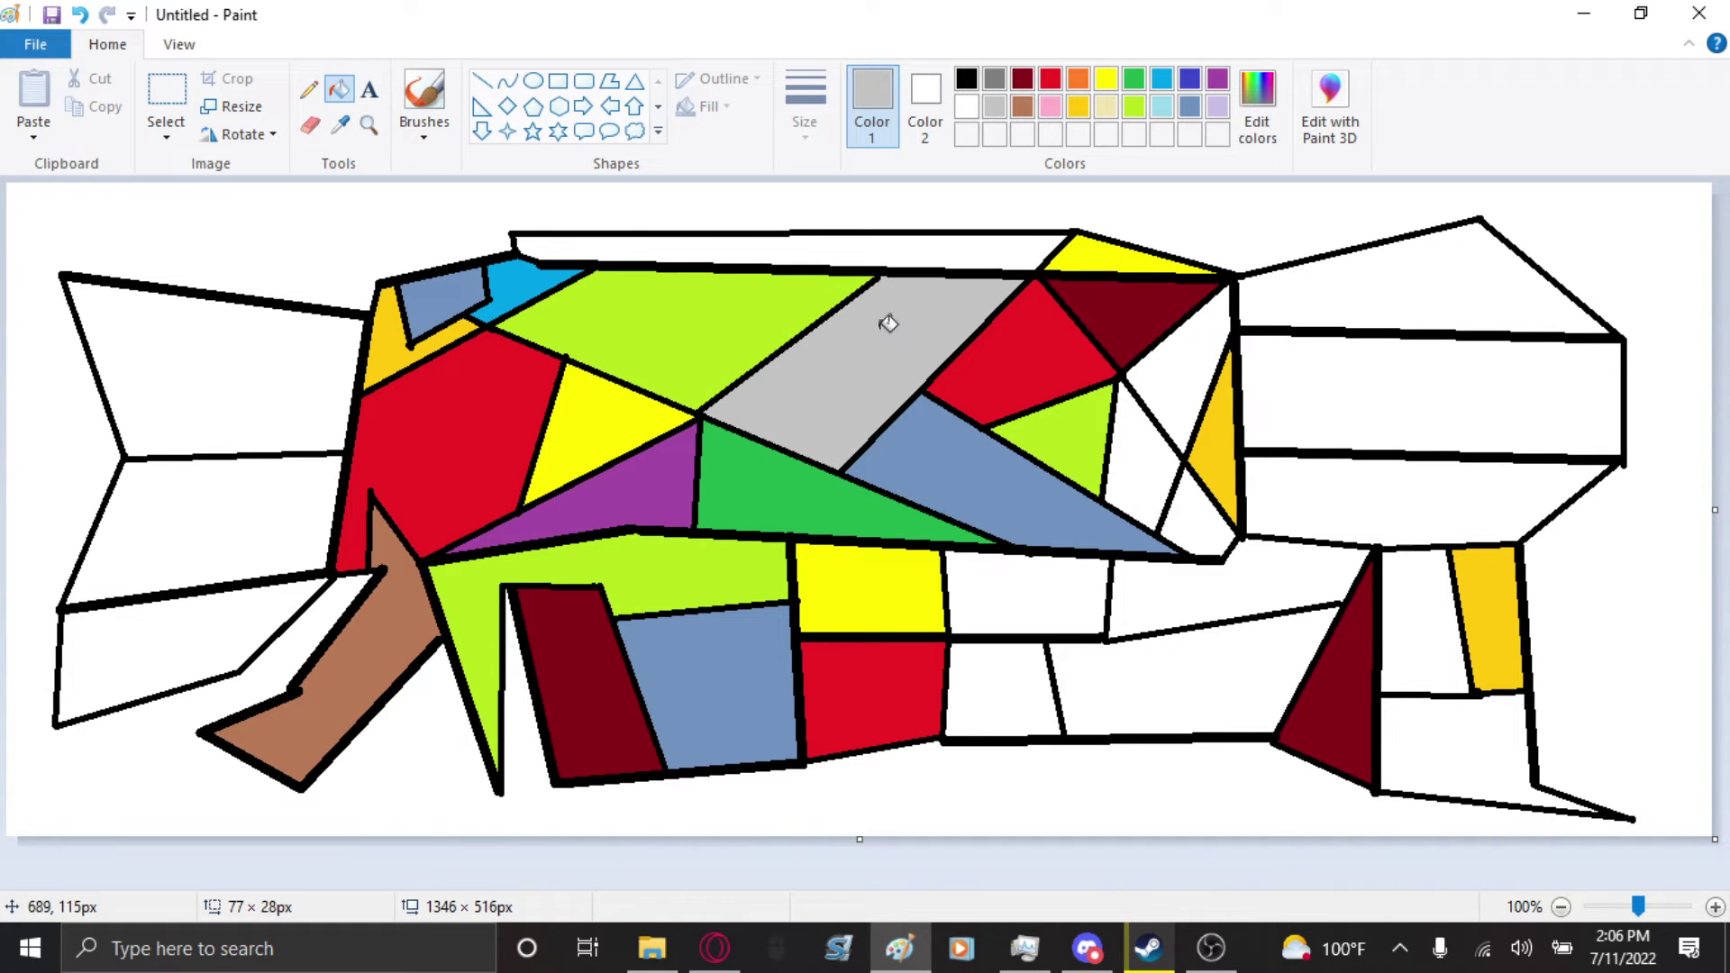
left_click(126, 554)
left_click(1278, 570)
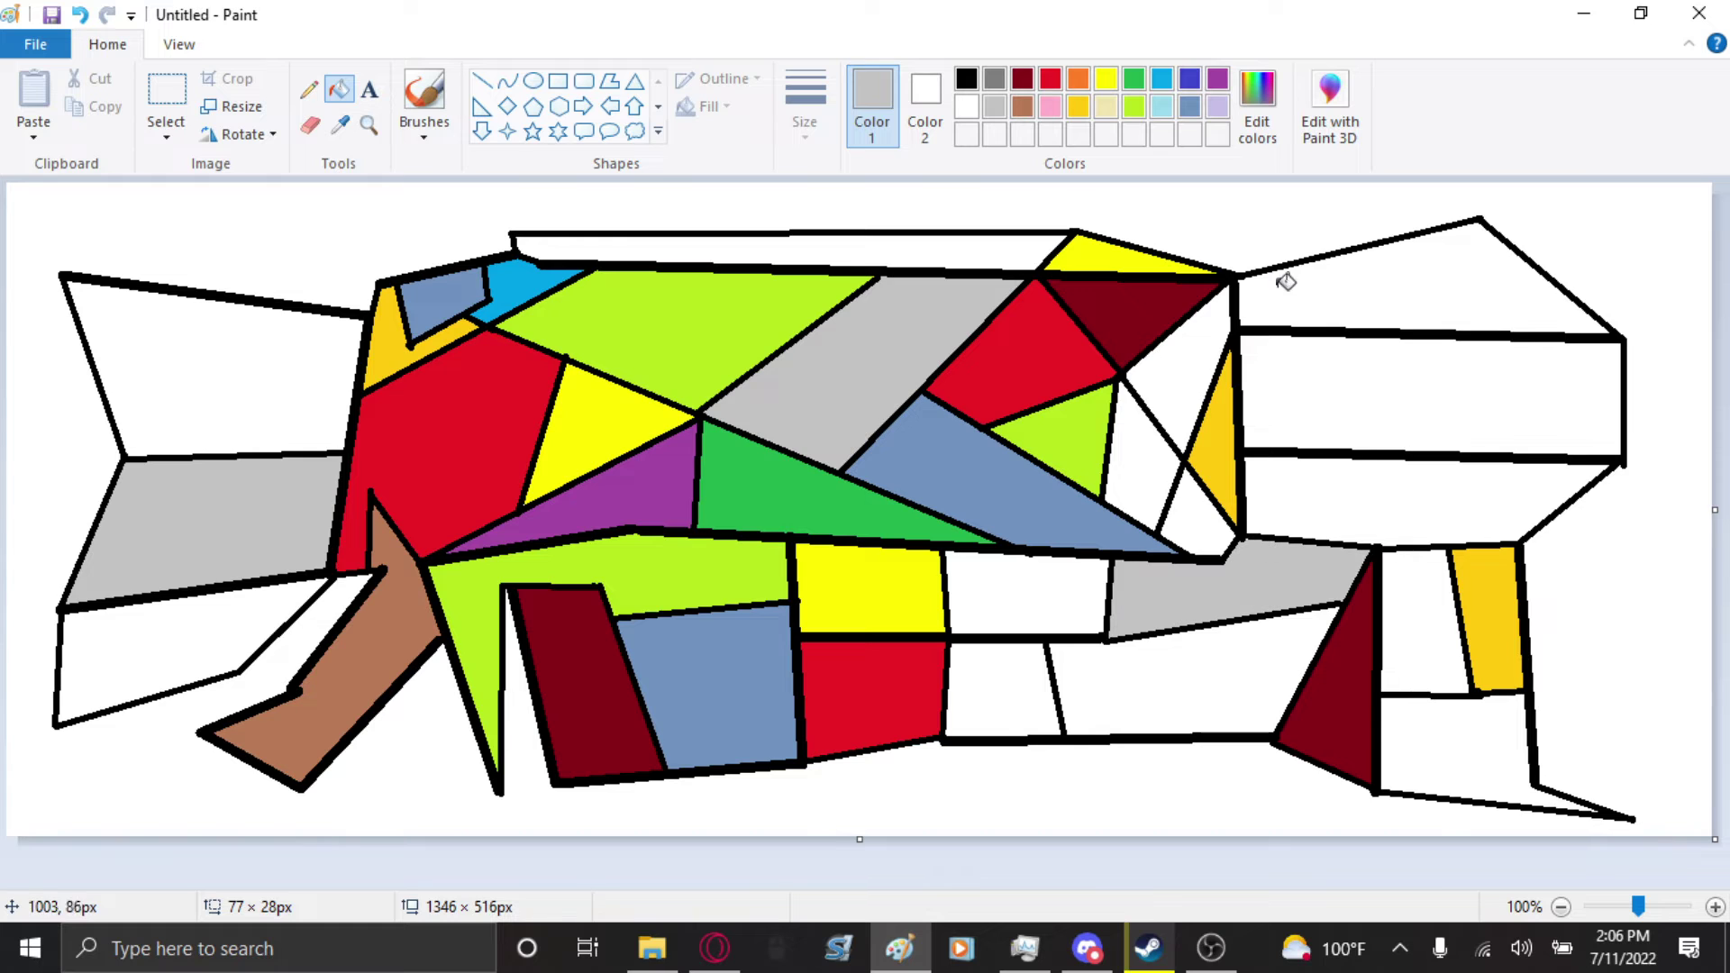
- Create a custom olive color with Red 179, Green 176 and Blue 72
left_click(1257, 112)
left_click(980, 369)
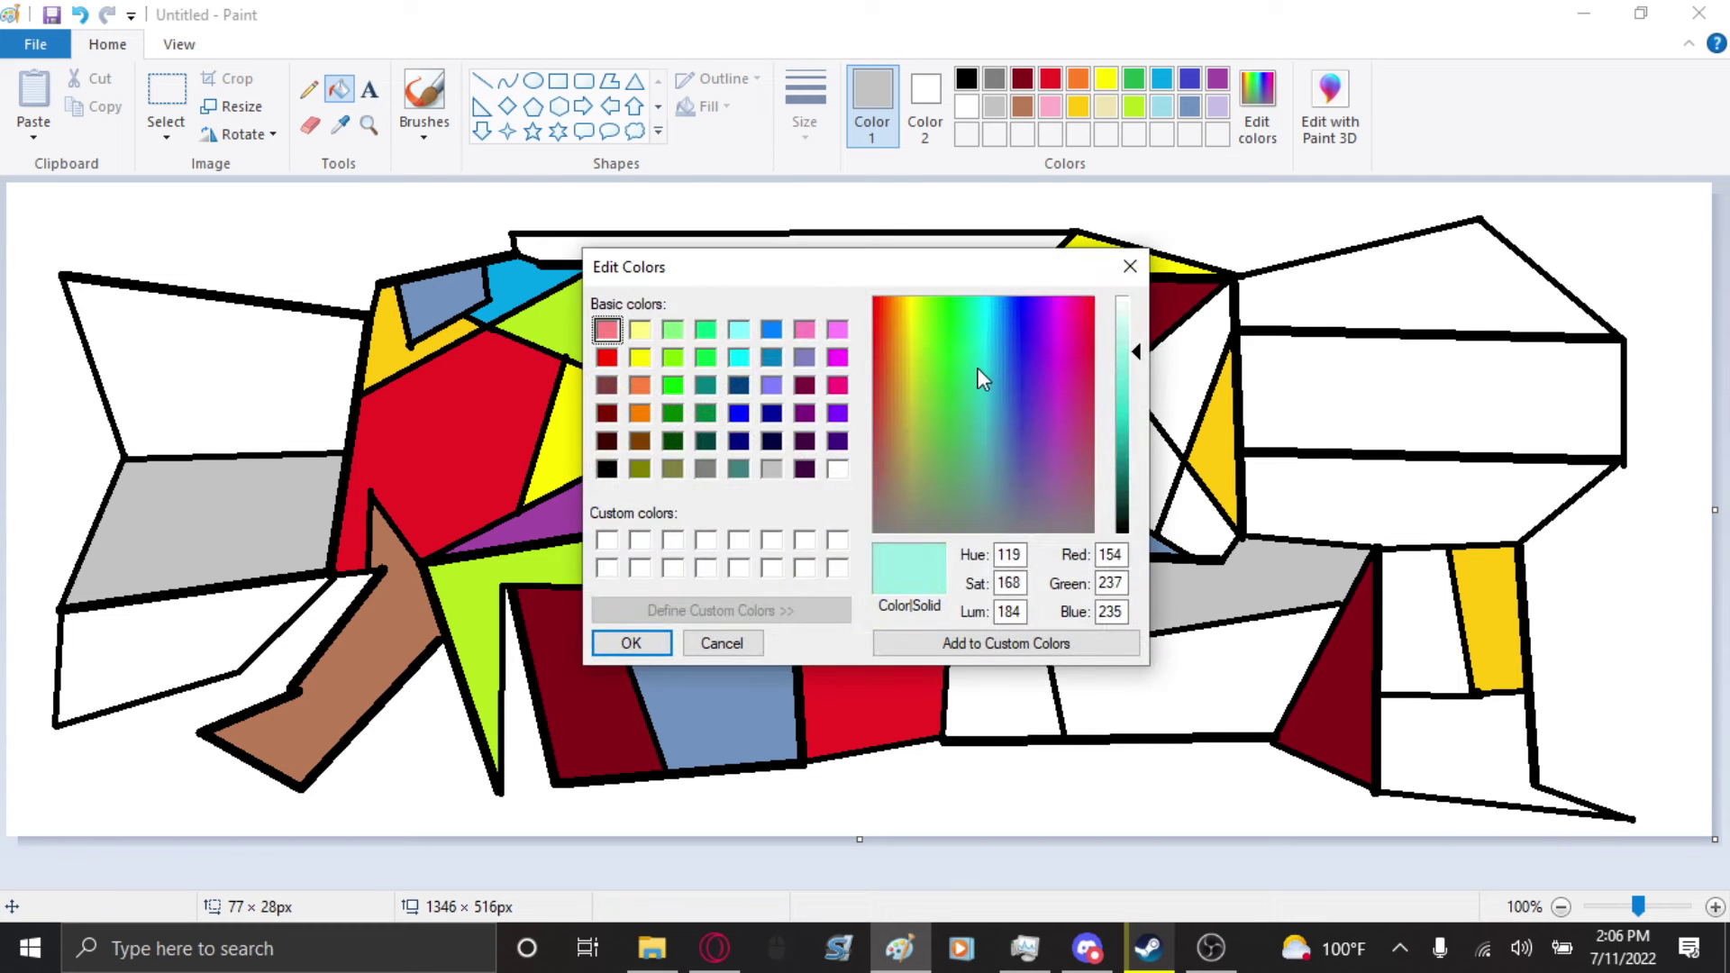
left_click_drag(897, 462, 910, 434)
left_click_drag(1138, 352, 1141, 418)
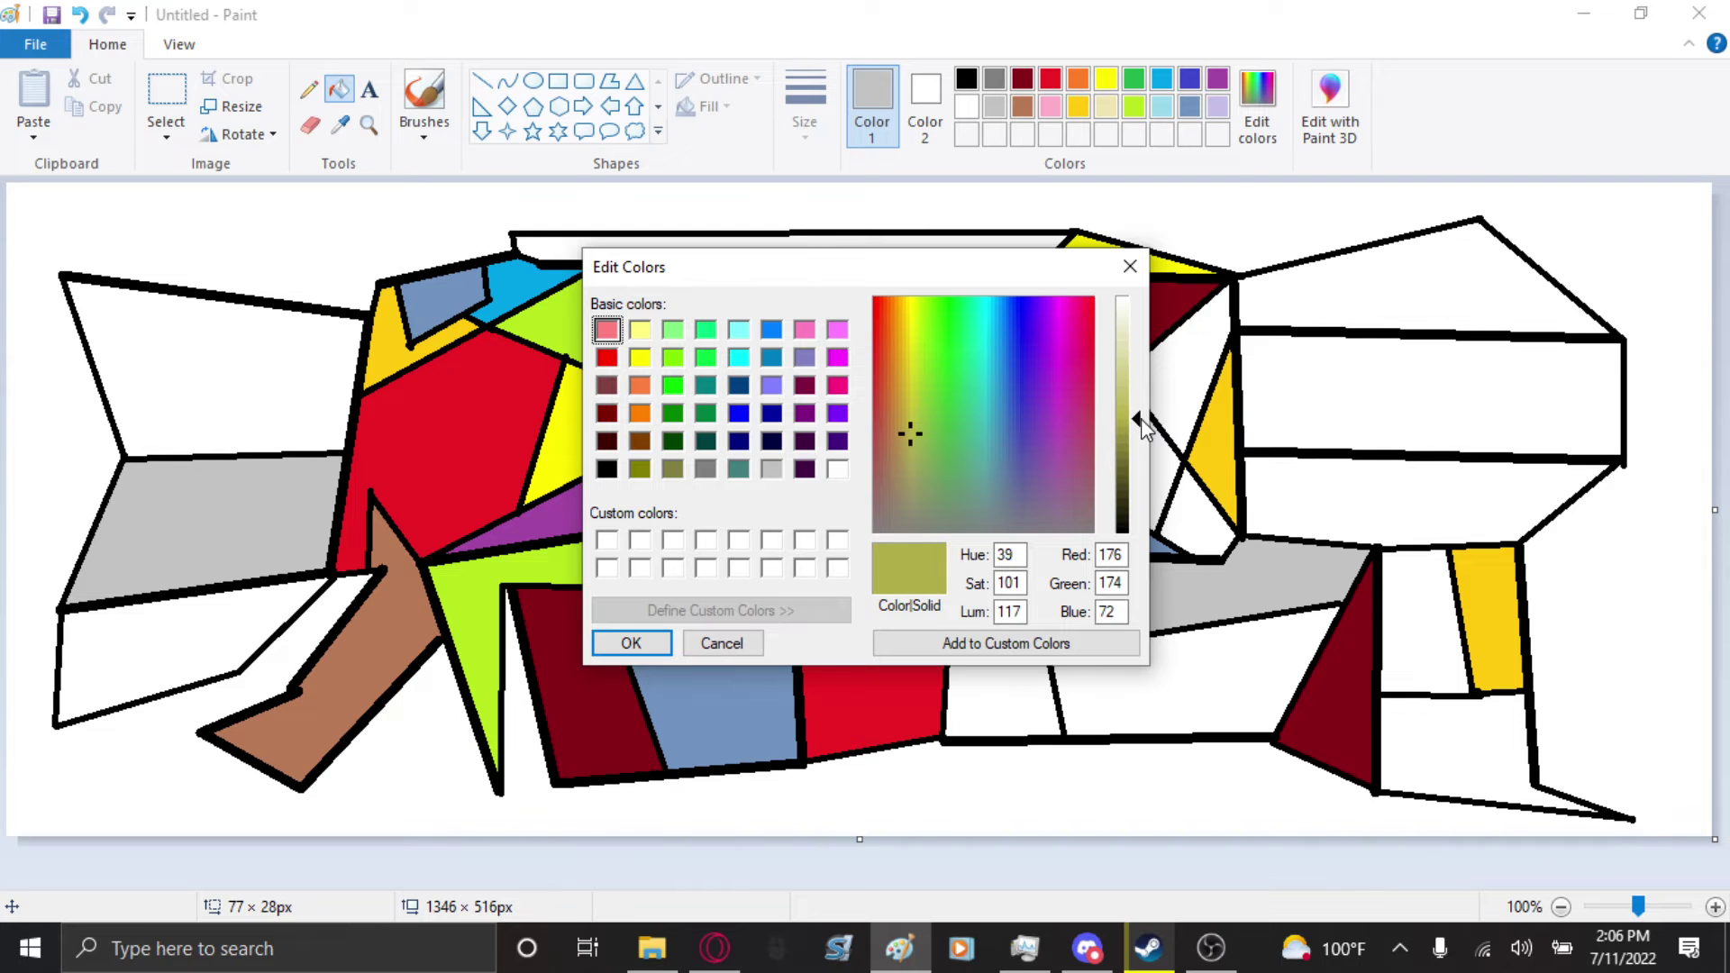
left_click(631, 642)
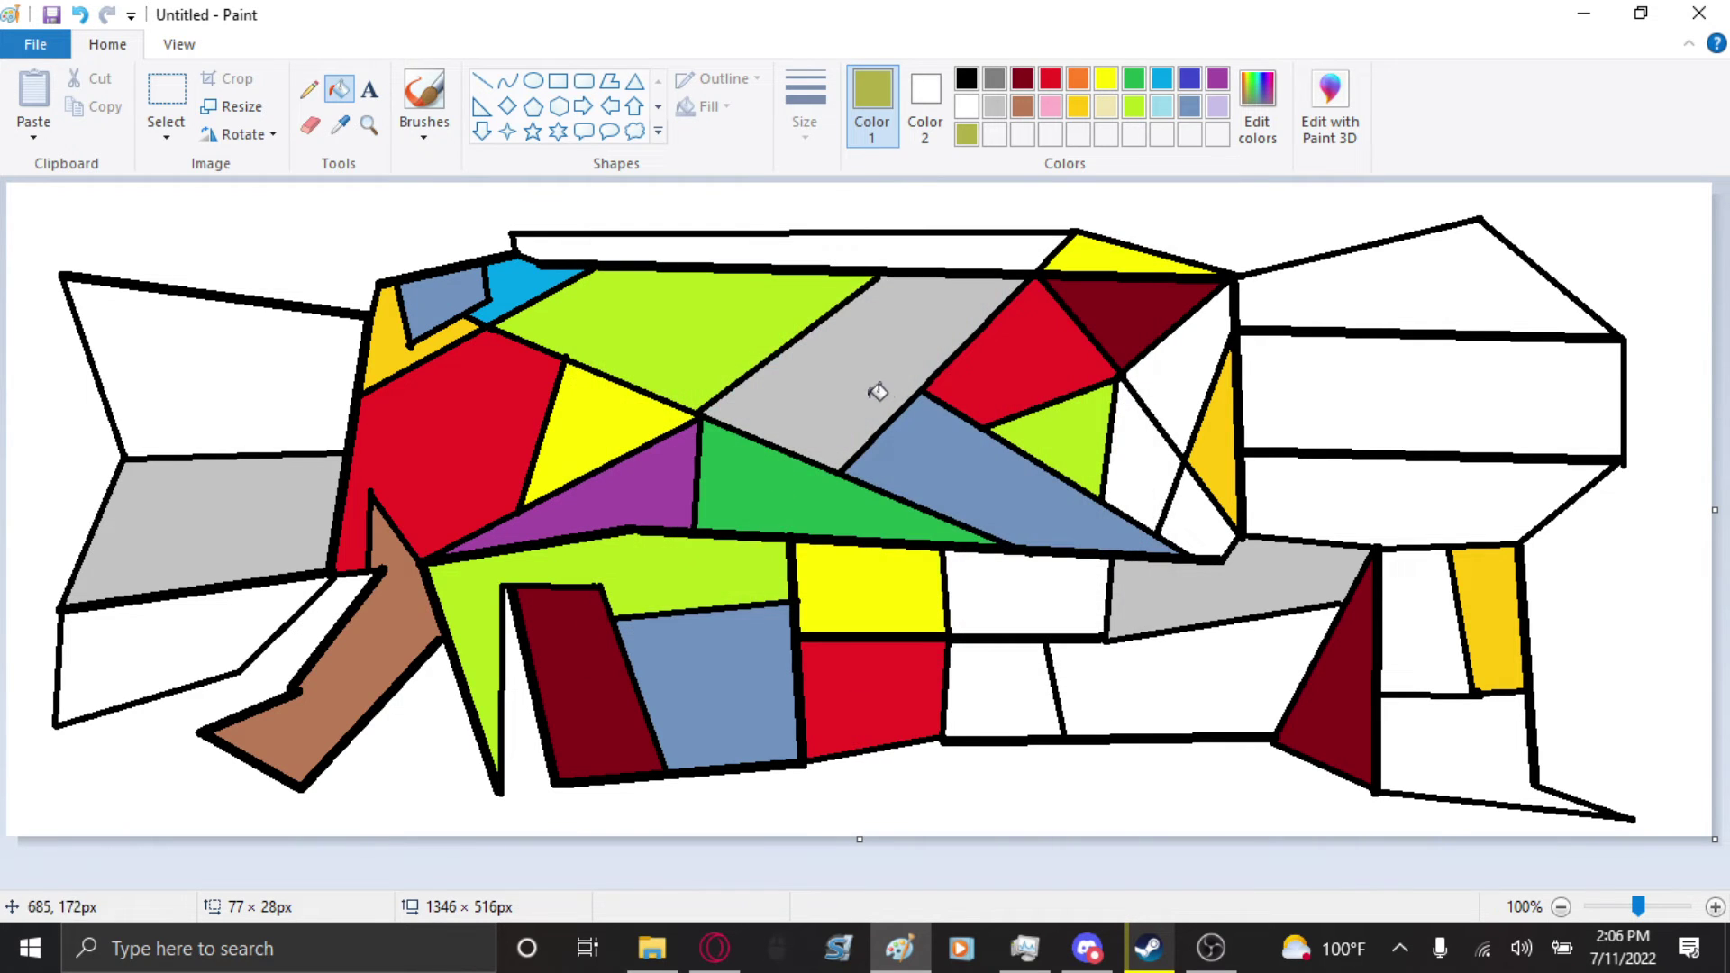
- Fill the box in front of the yellow one, the stock's upper section and the body's upper front-edge section with olive
left_click(1022, 586)
left_click(170, 401)
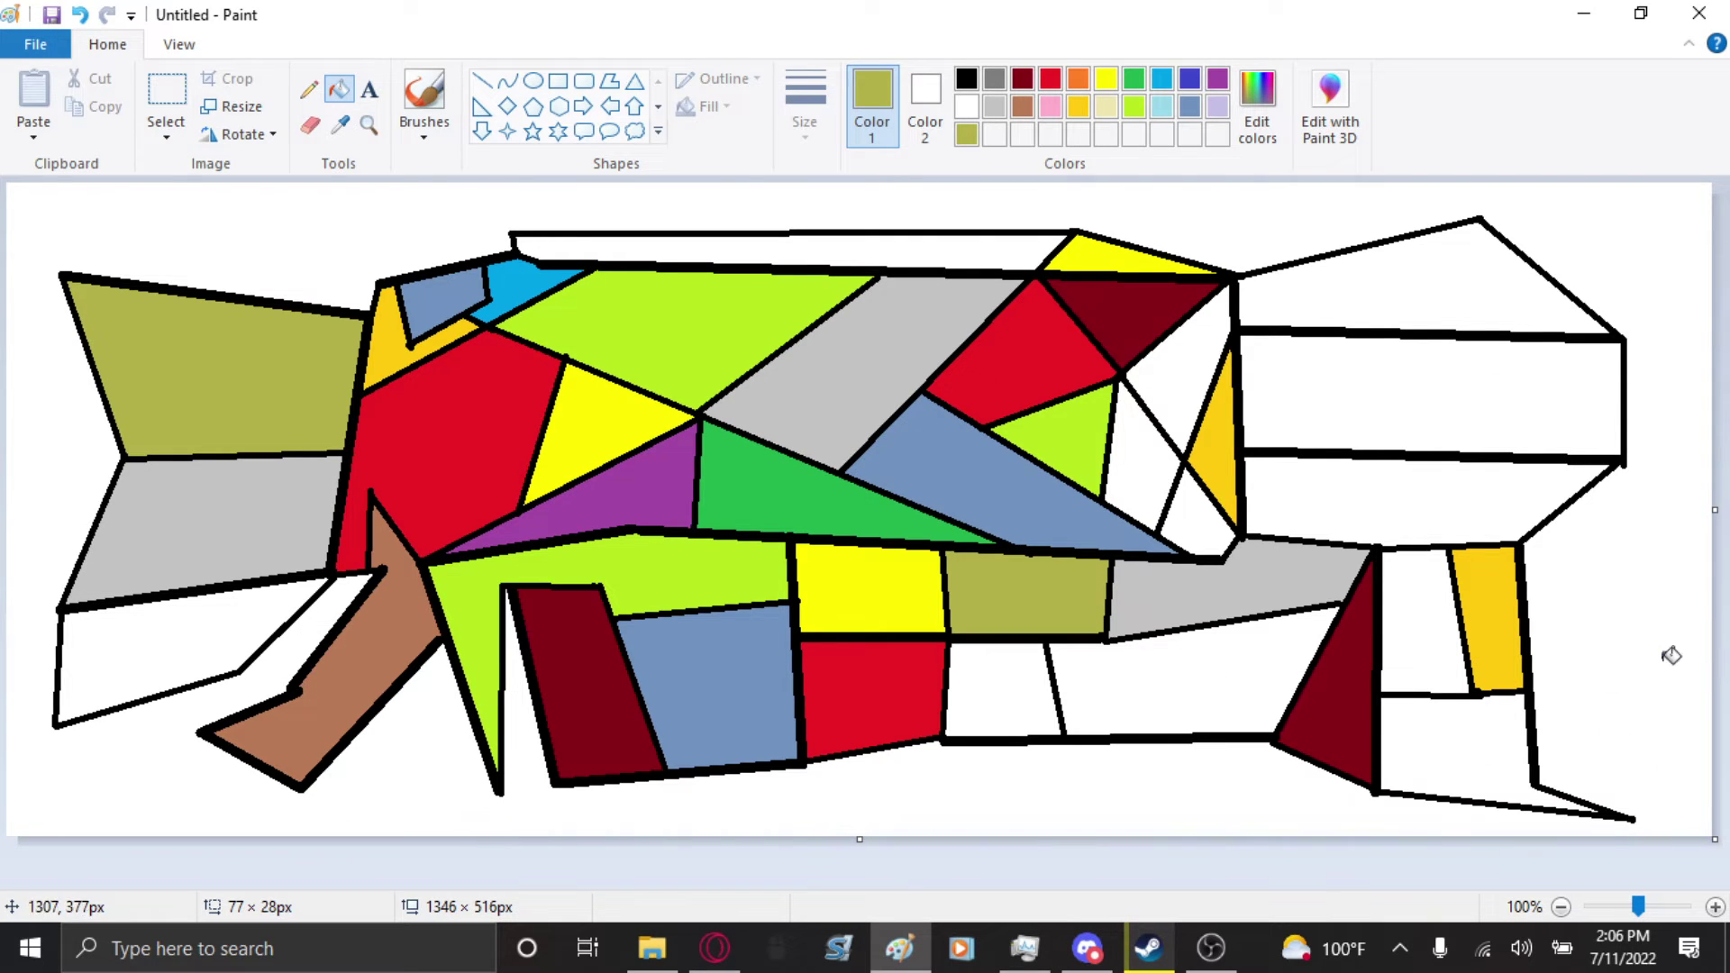
left_click(1214, 335)
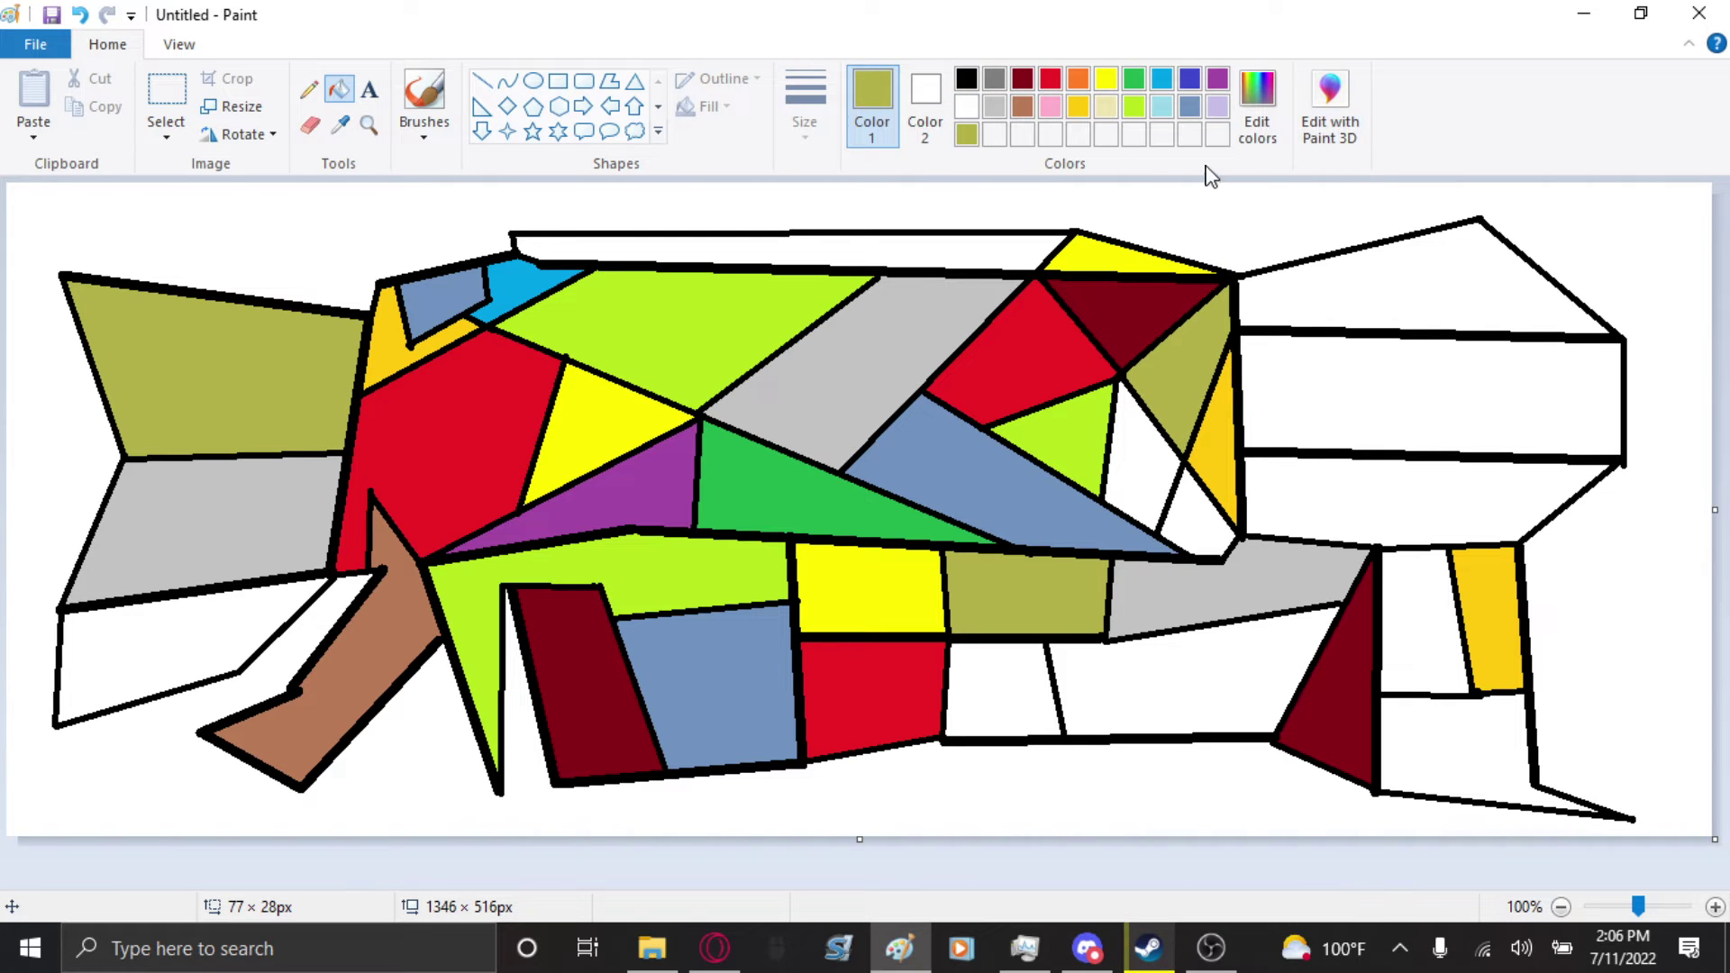
- Create a custom dark teal-green color with Red 28, Green 132 and Blue 98
left_click(1257, 106)
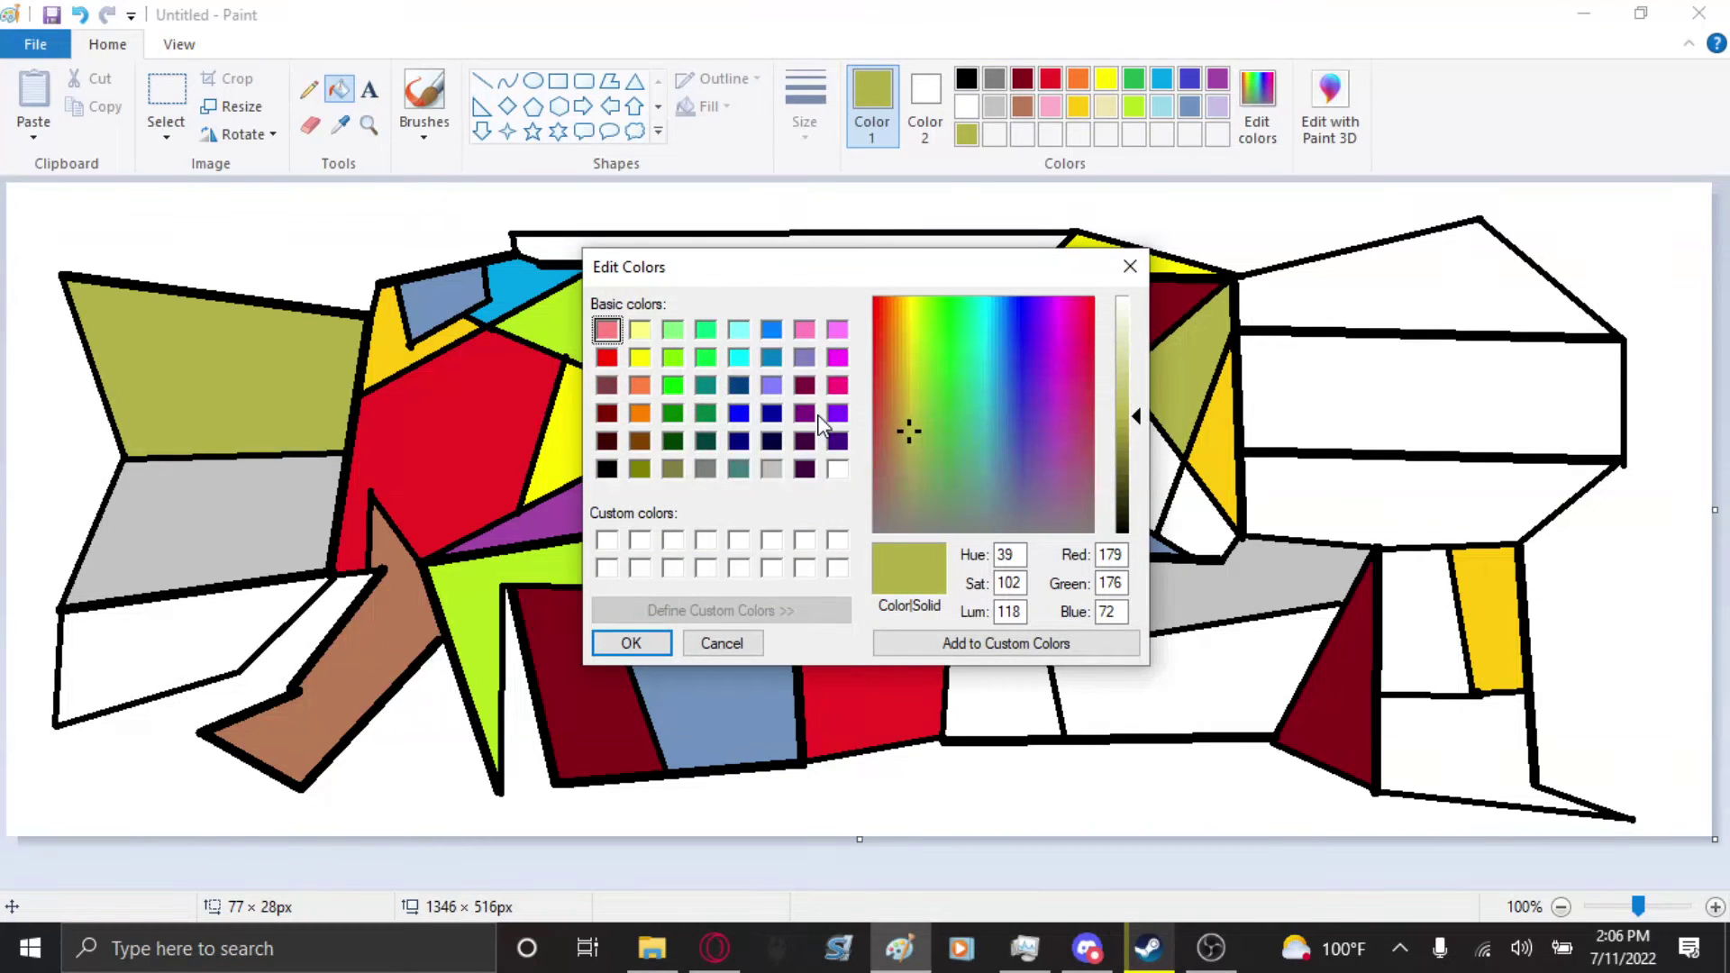
left_click_drag(936, 432, 974, 378)
left_click_drag(1139, 416, 1139, 467)
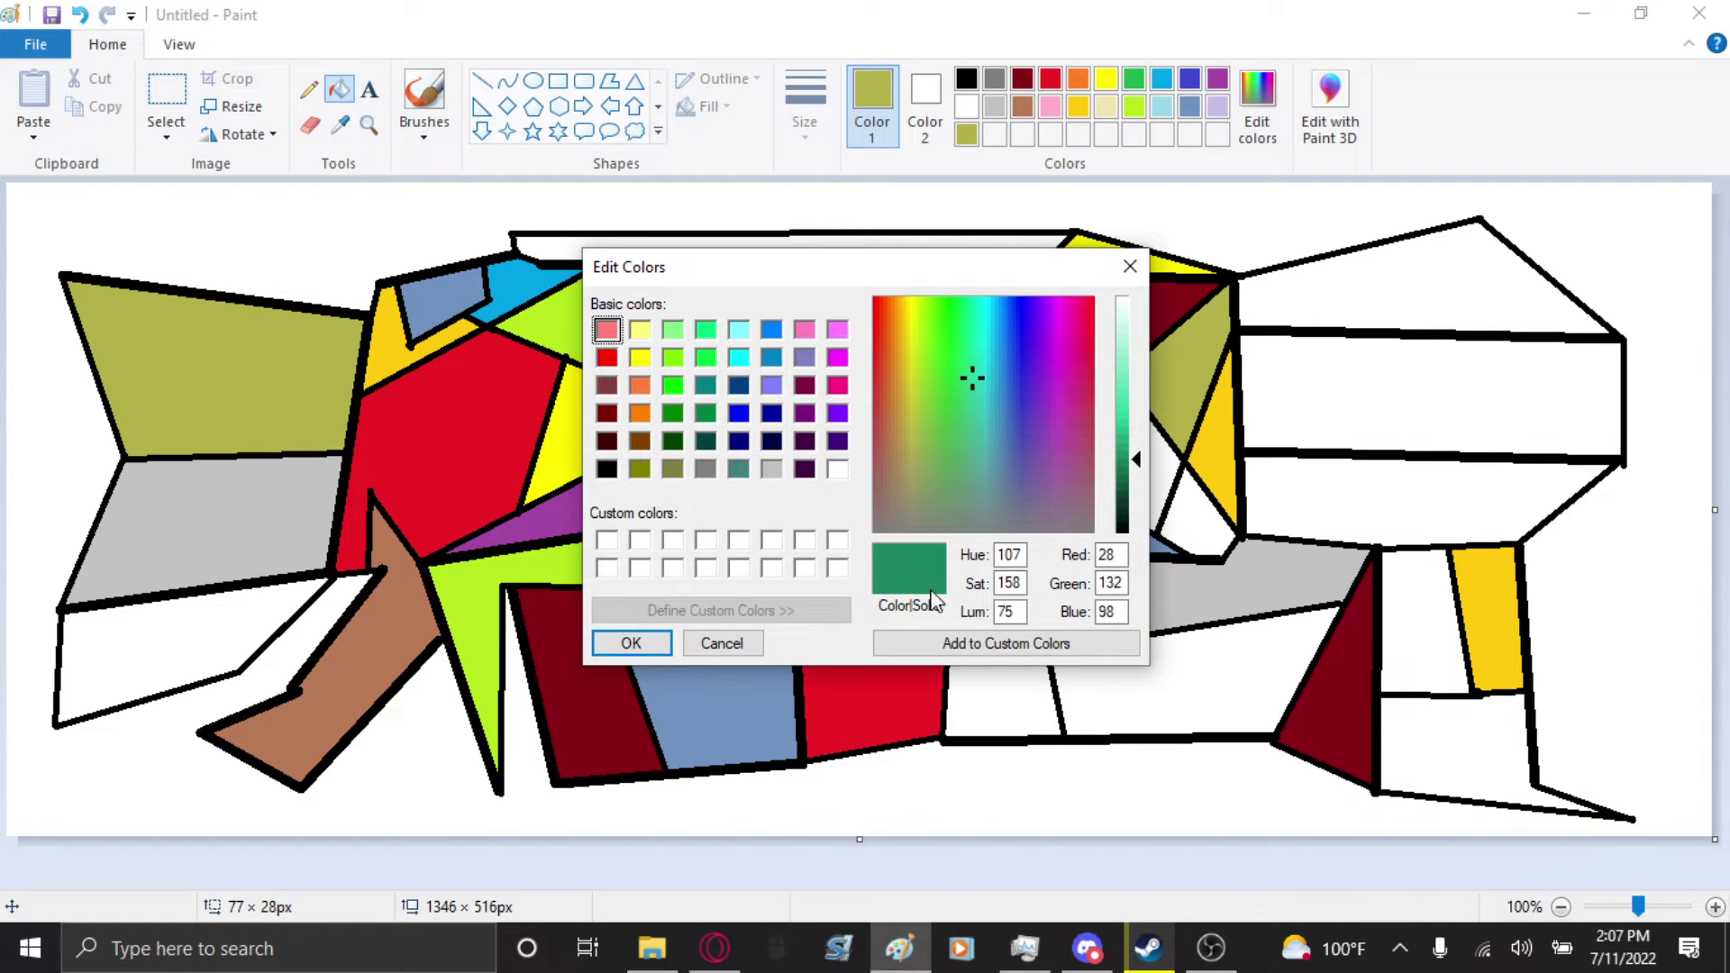
left_click(631, 643)
- Fill the stock's lowest section, the narrow section in front of the body's lime triangle and the barrel's upper section with teal-green
left_click(263, 617)
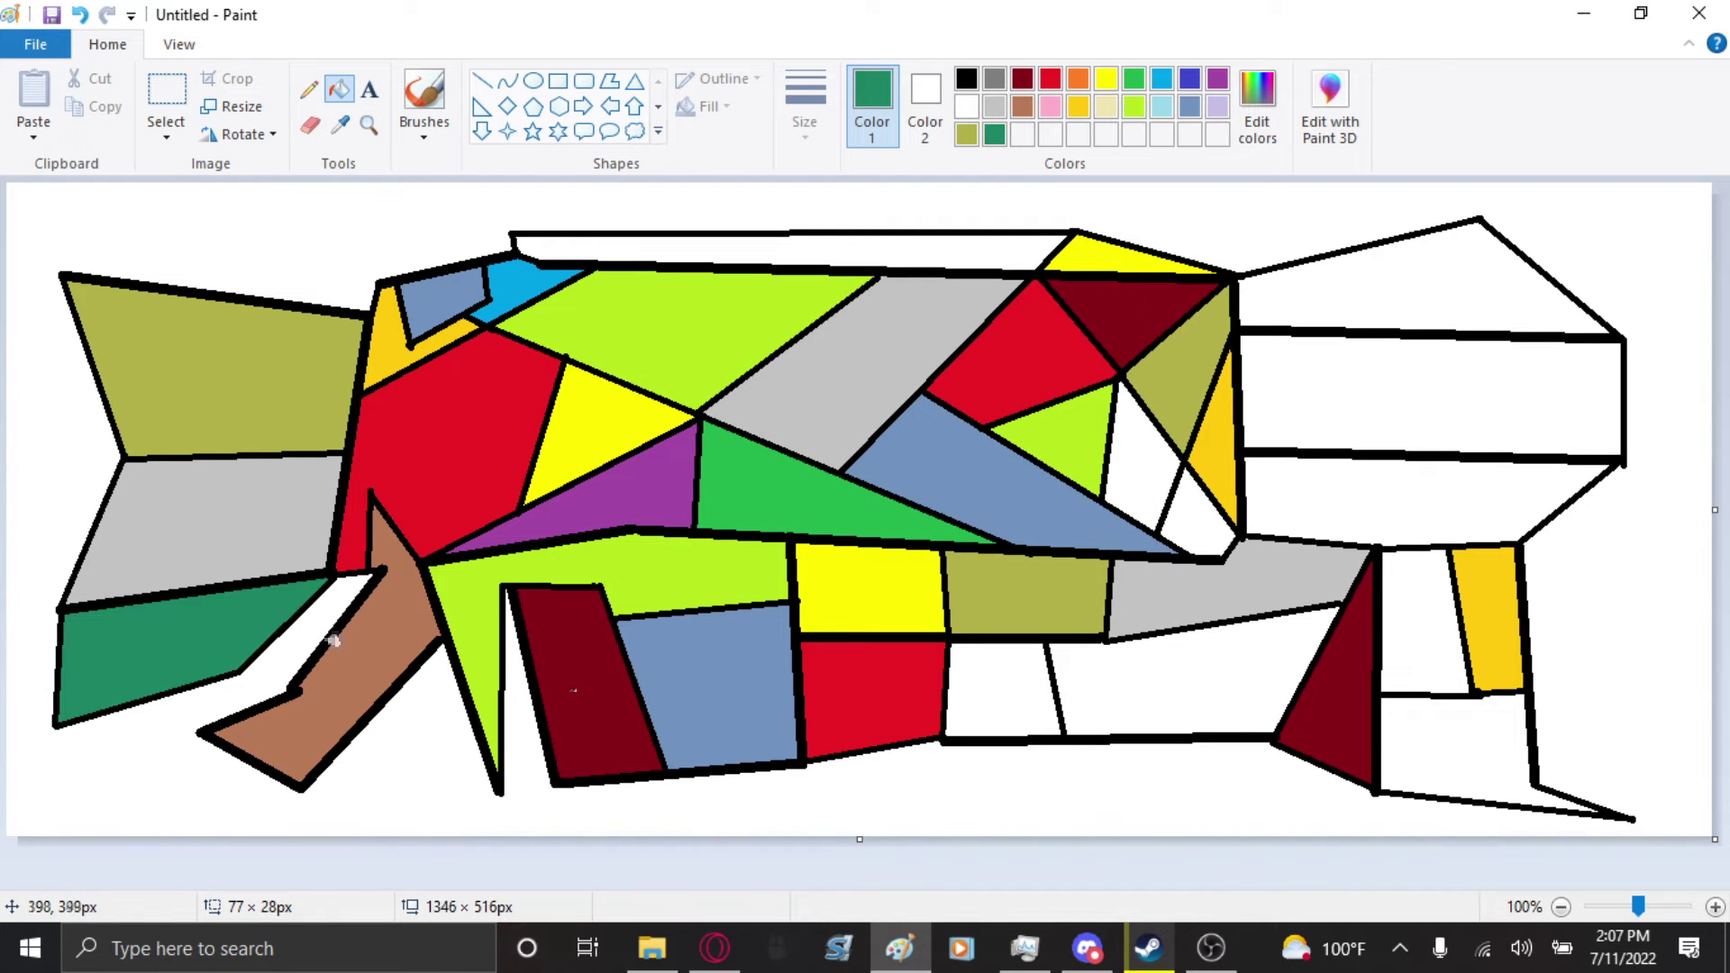
left_click(1139, 482)
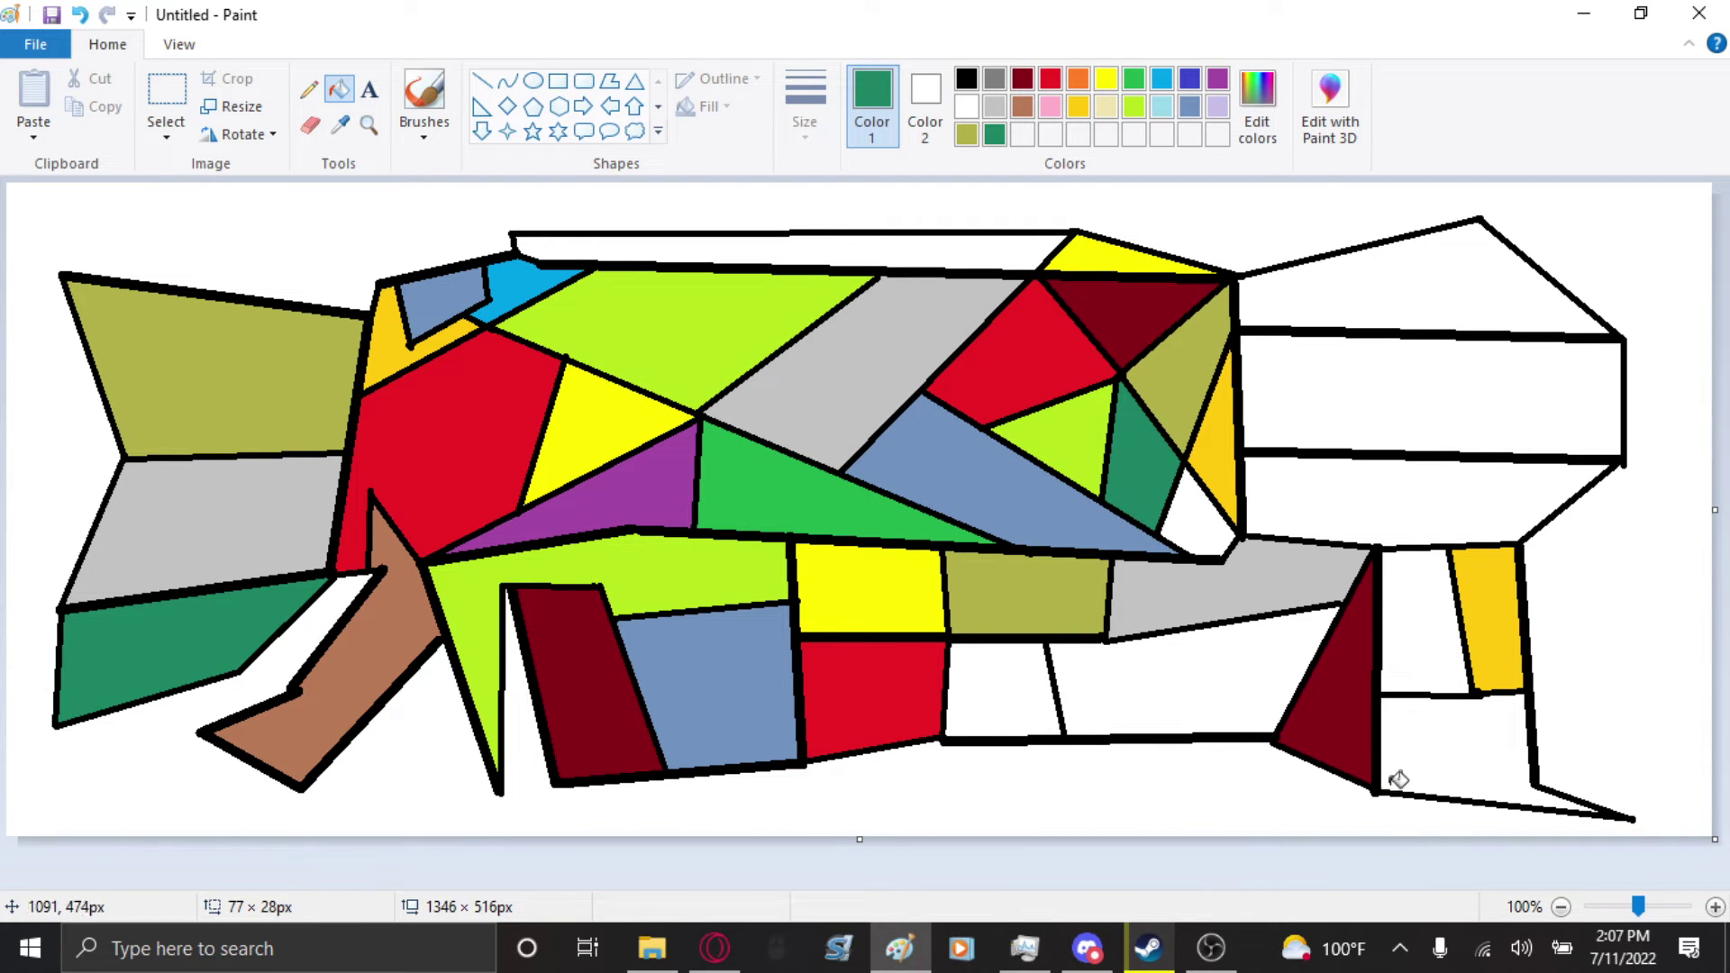
left_click(1471, 325)
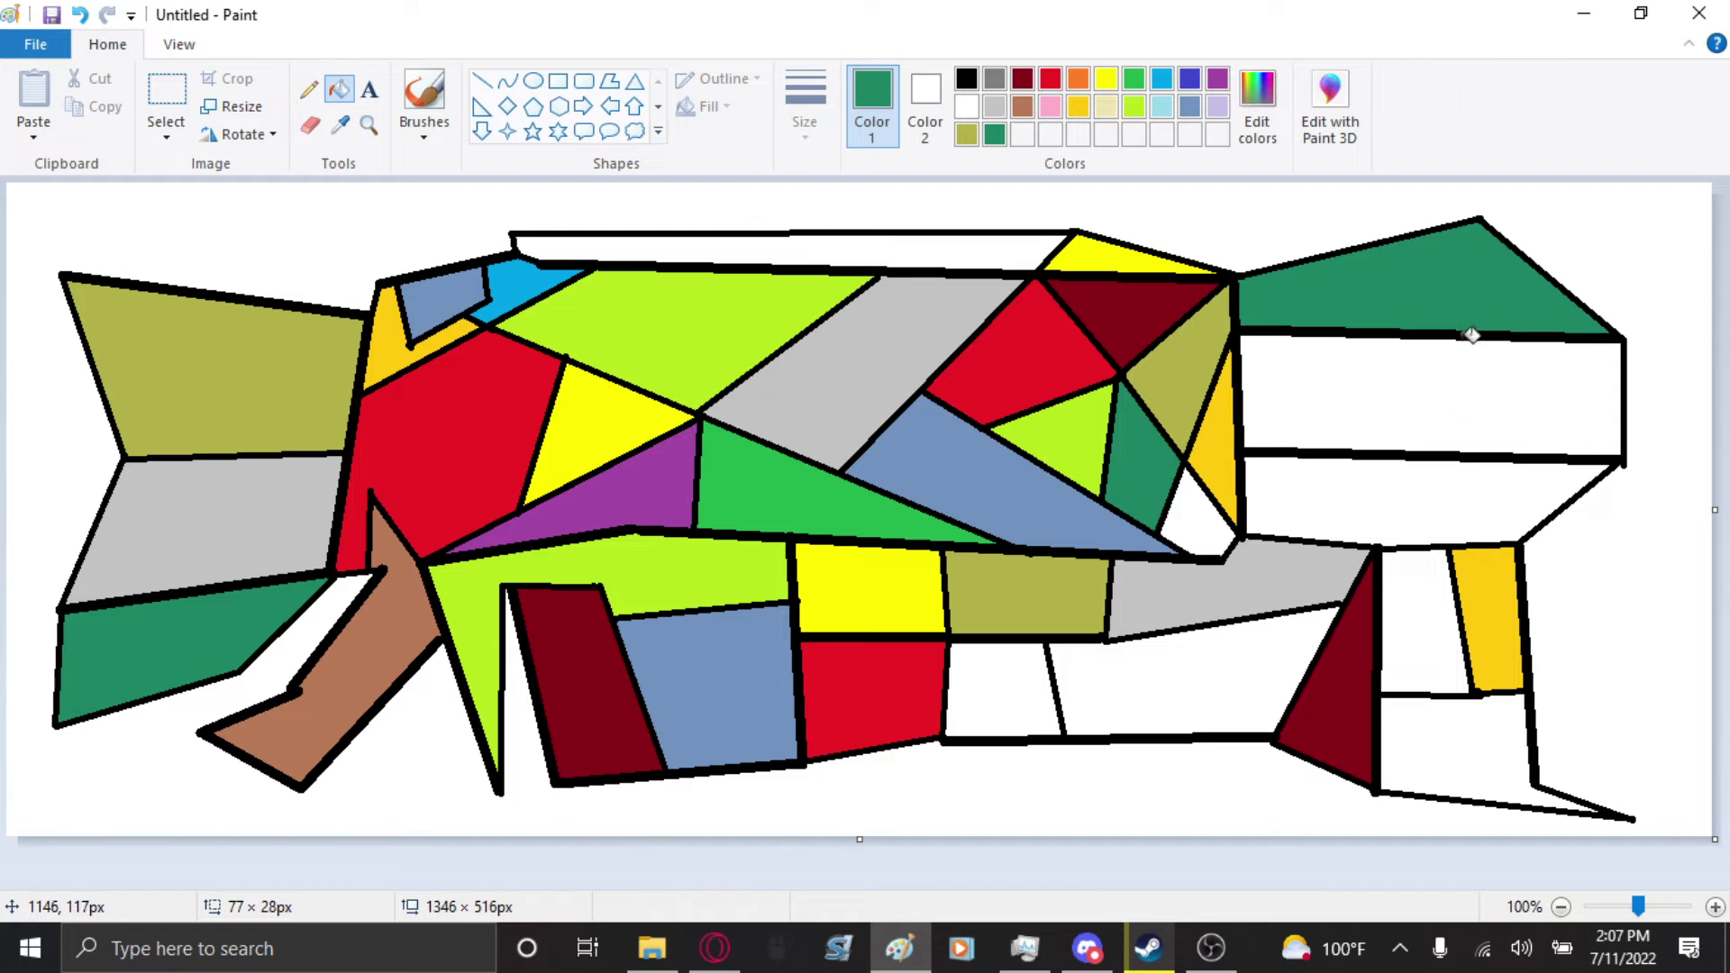
- Fill the long top rail and the small section at the body's lower front corner with pink
left_click(1050, 107)
left_click(909, 257)
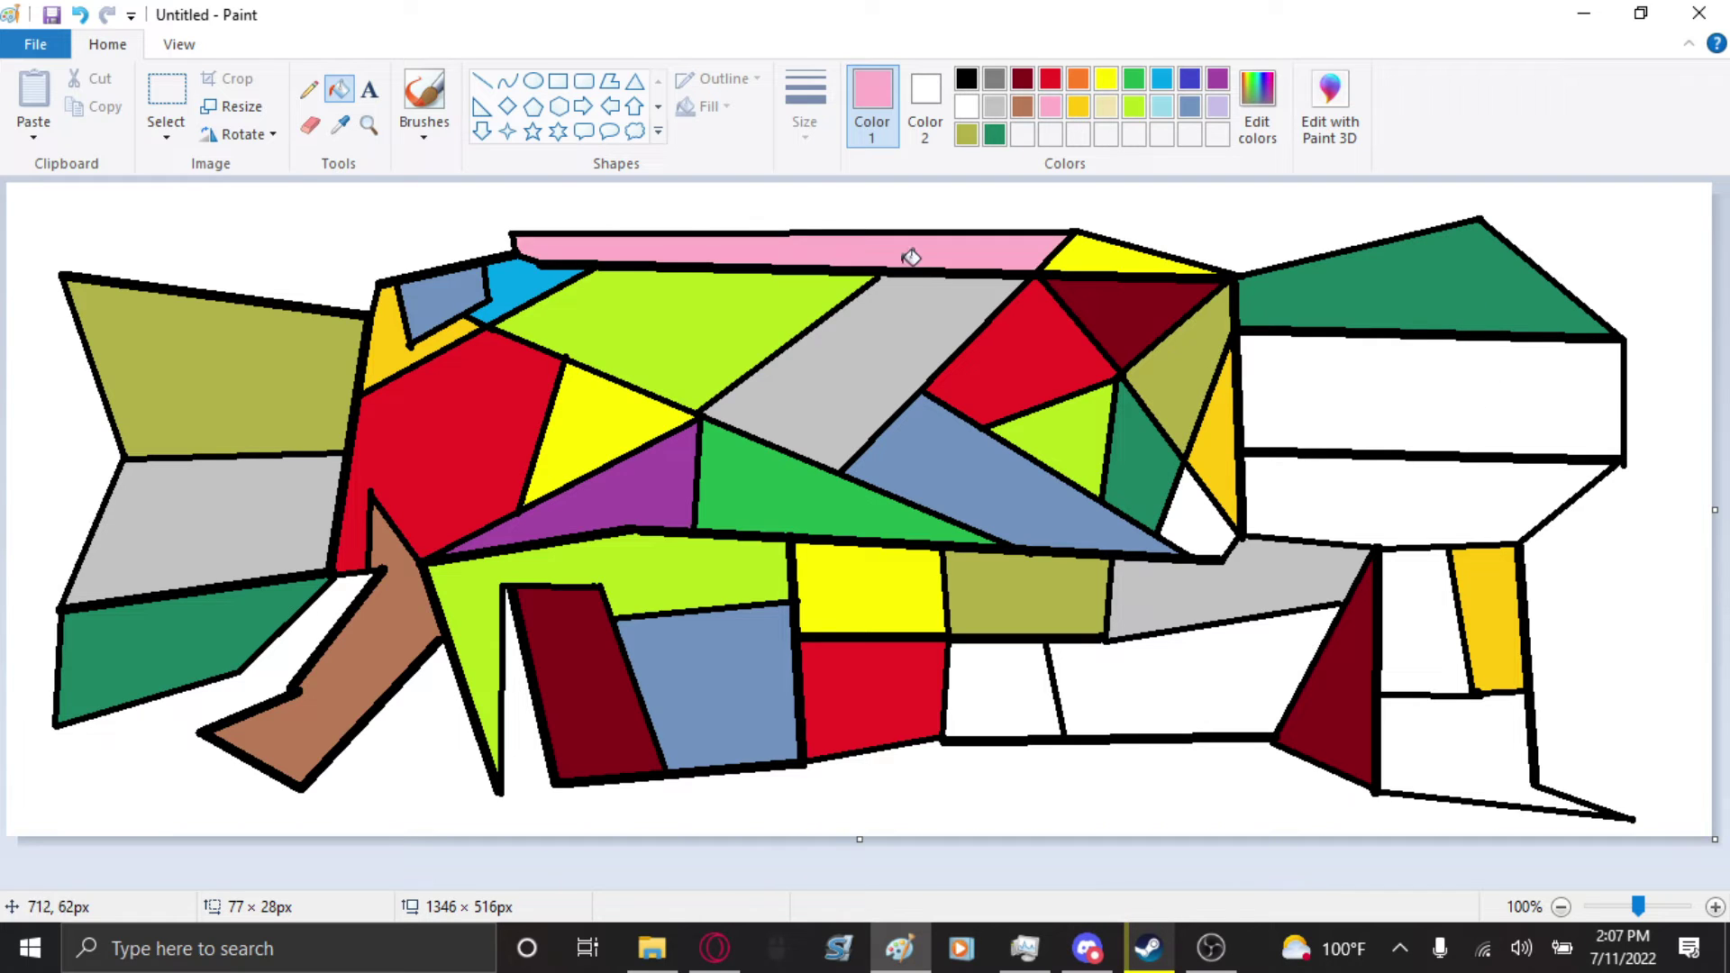
left_click(1182, 491)
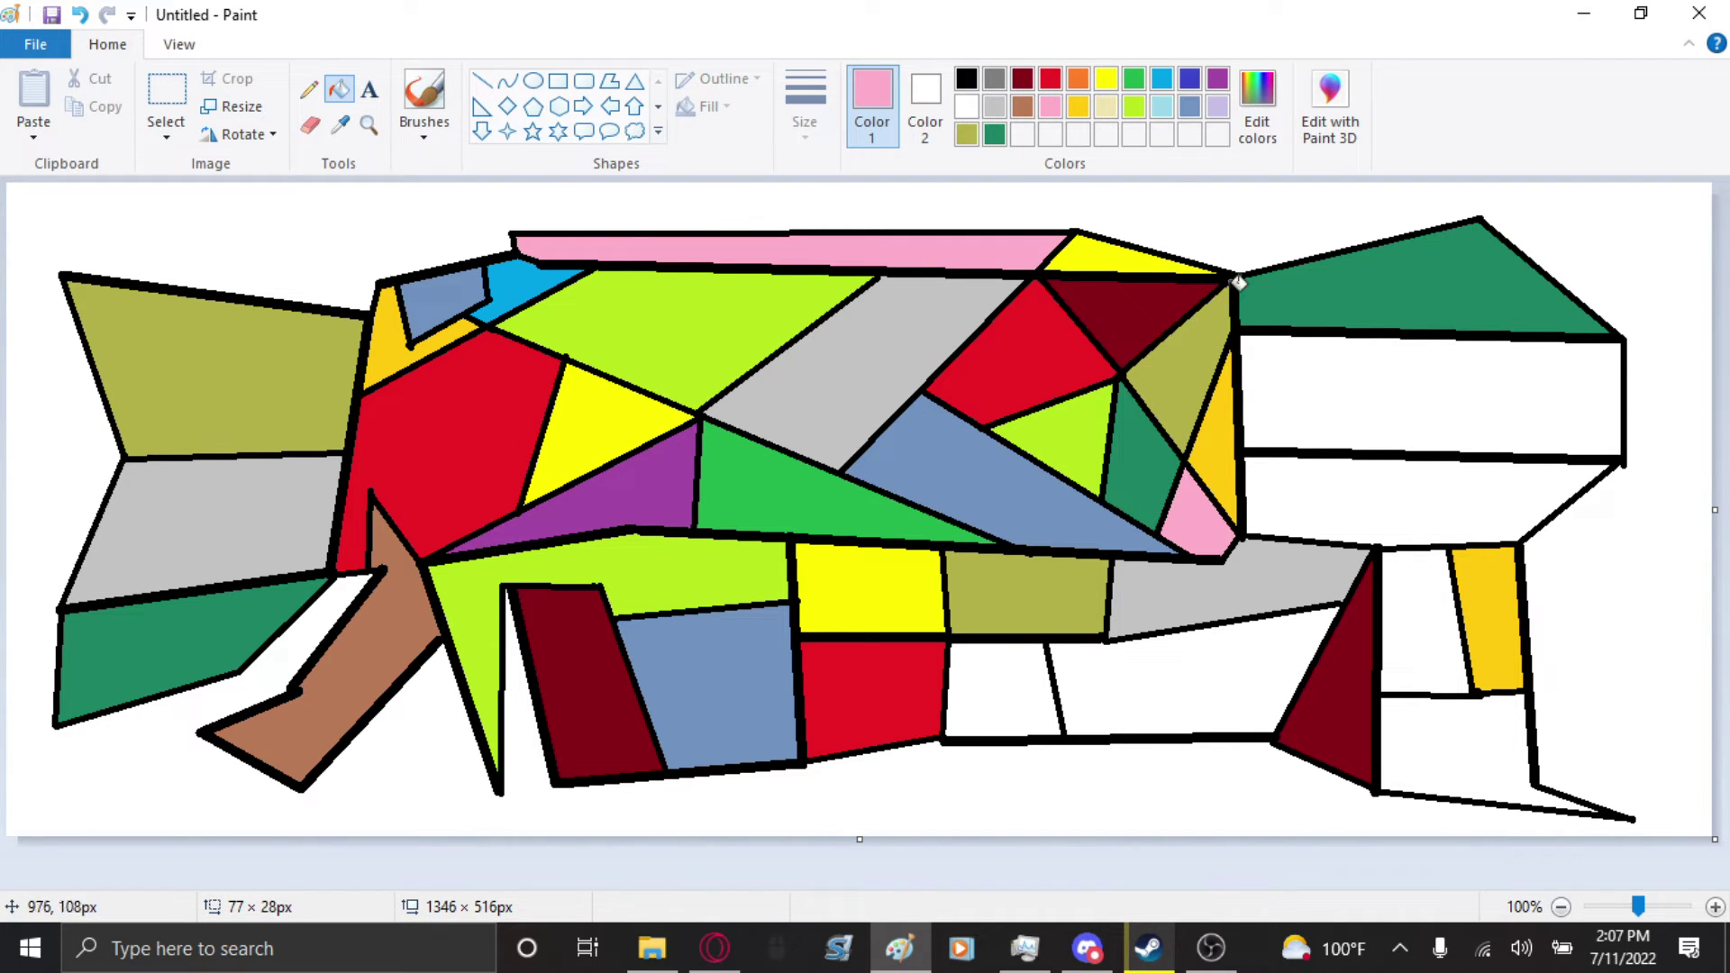
- Fill the small lower box in front of the red one and the barrel's middle section with purple
left_click(1163, 107)
left_click(1190, 78)
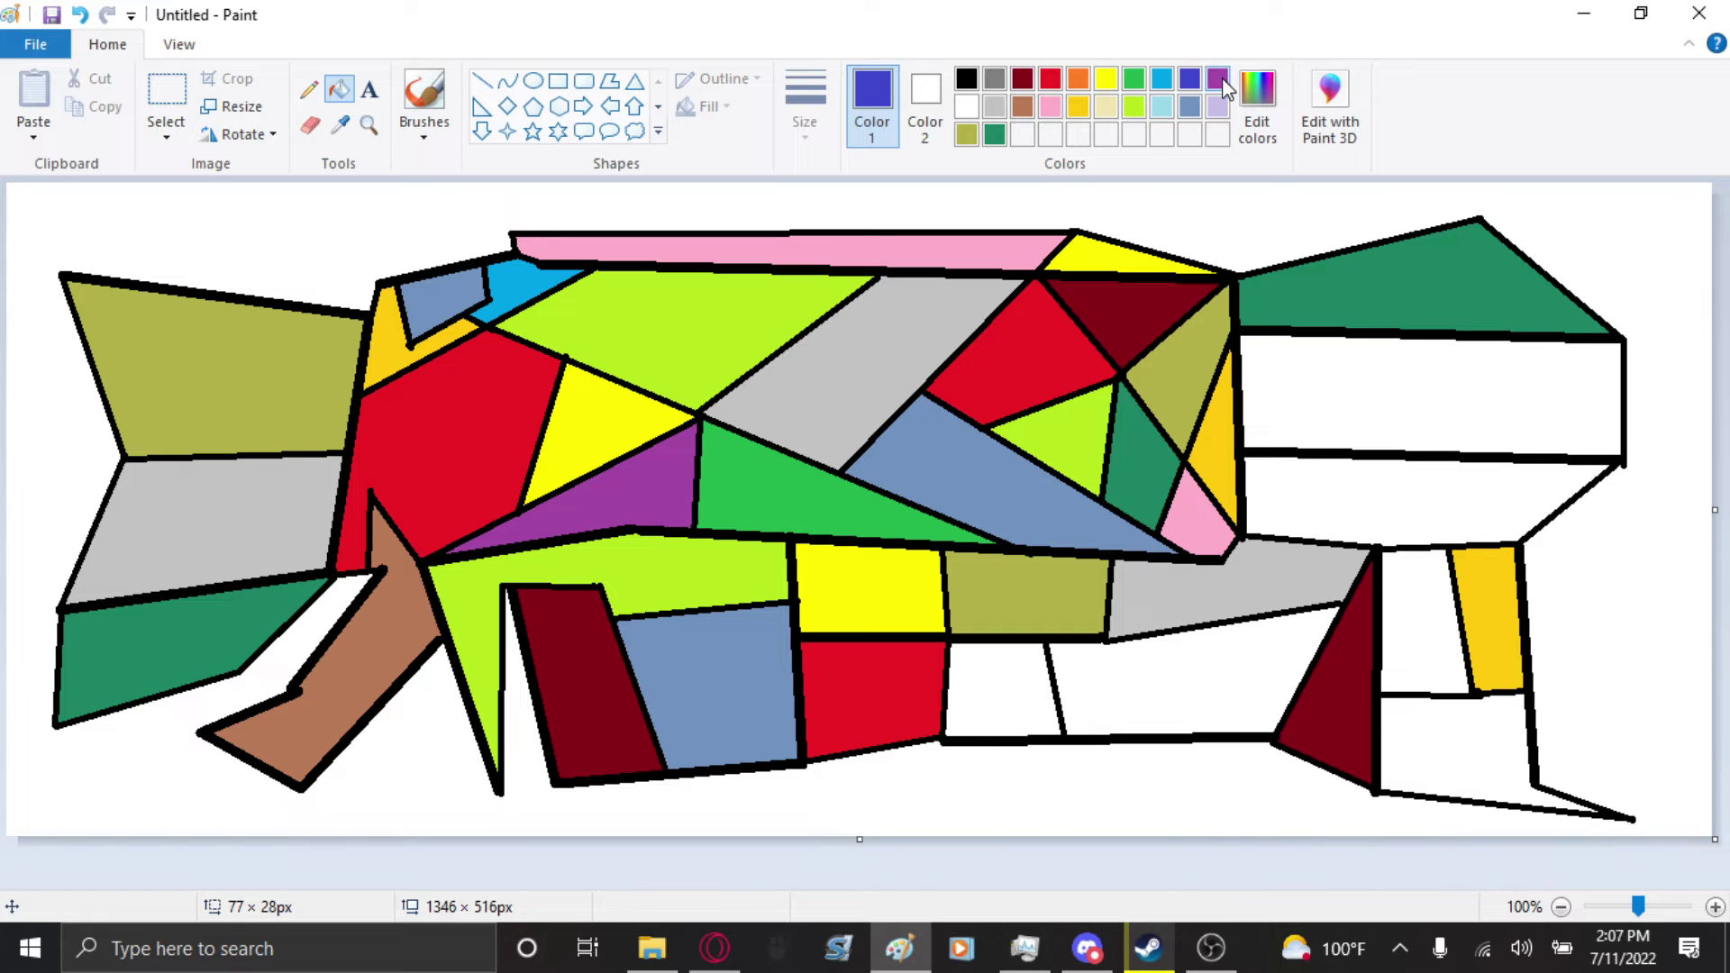
left_click(1218, 81)
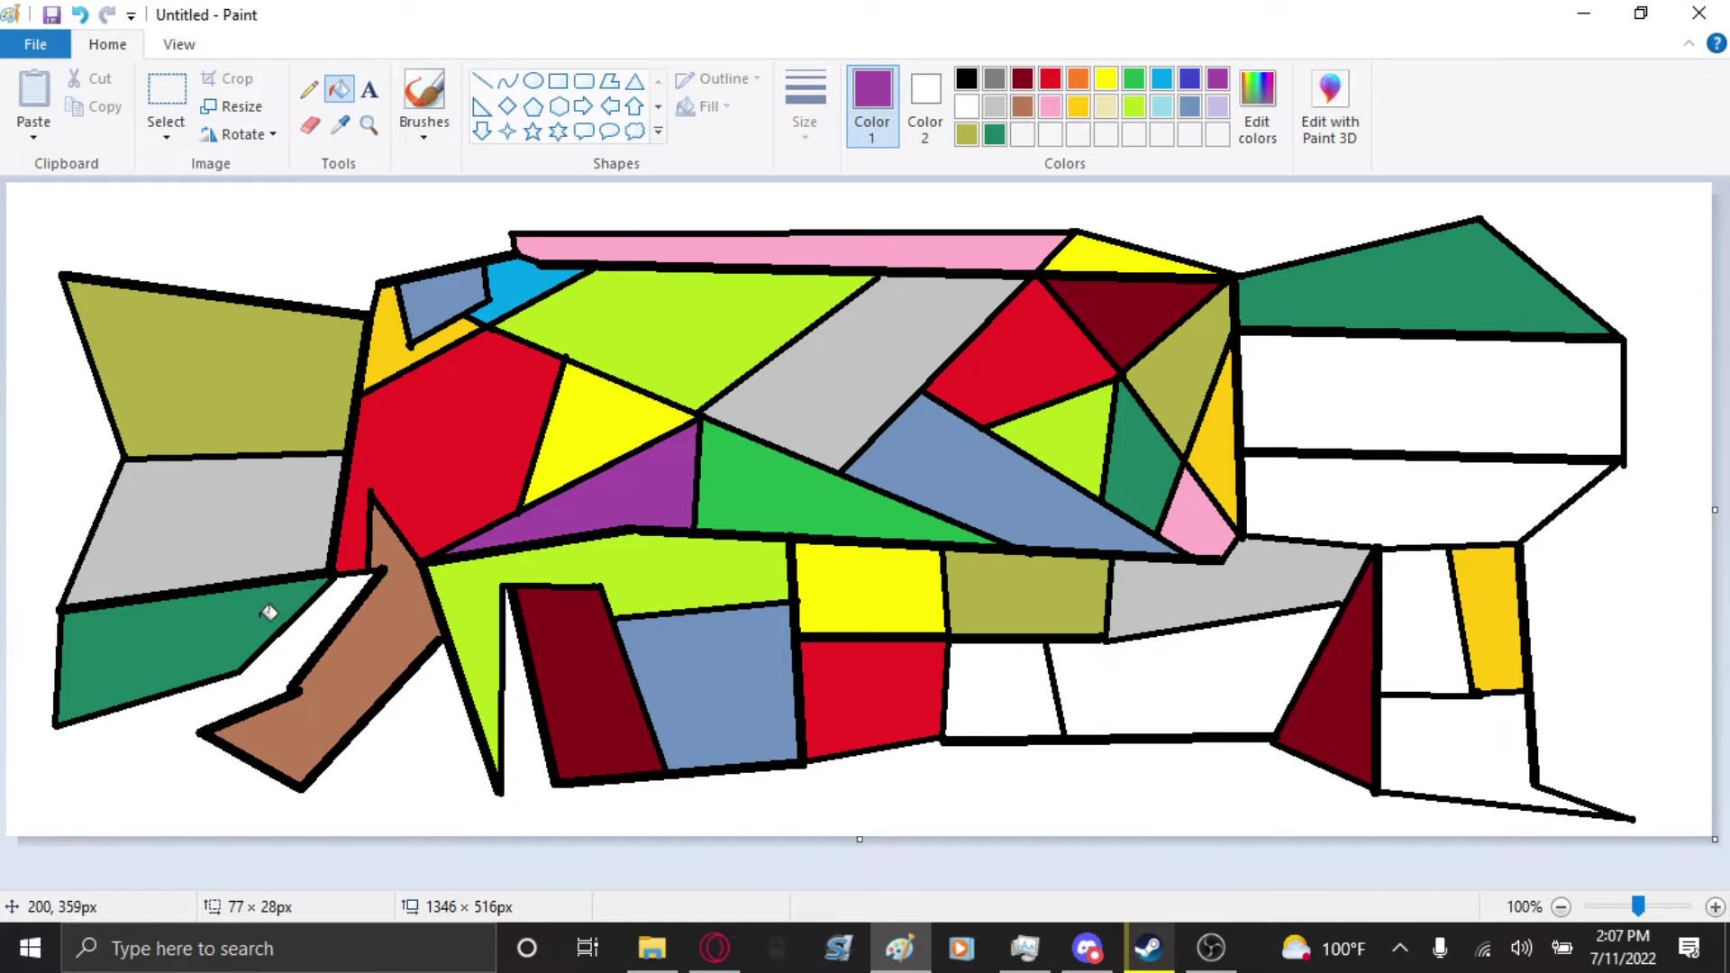
left_click(1016, 721)
left_click(1395, 420)
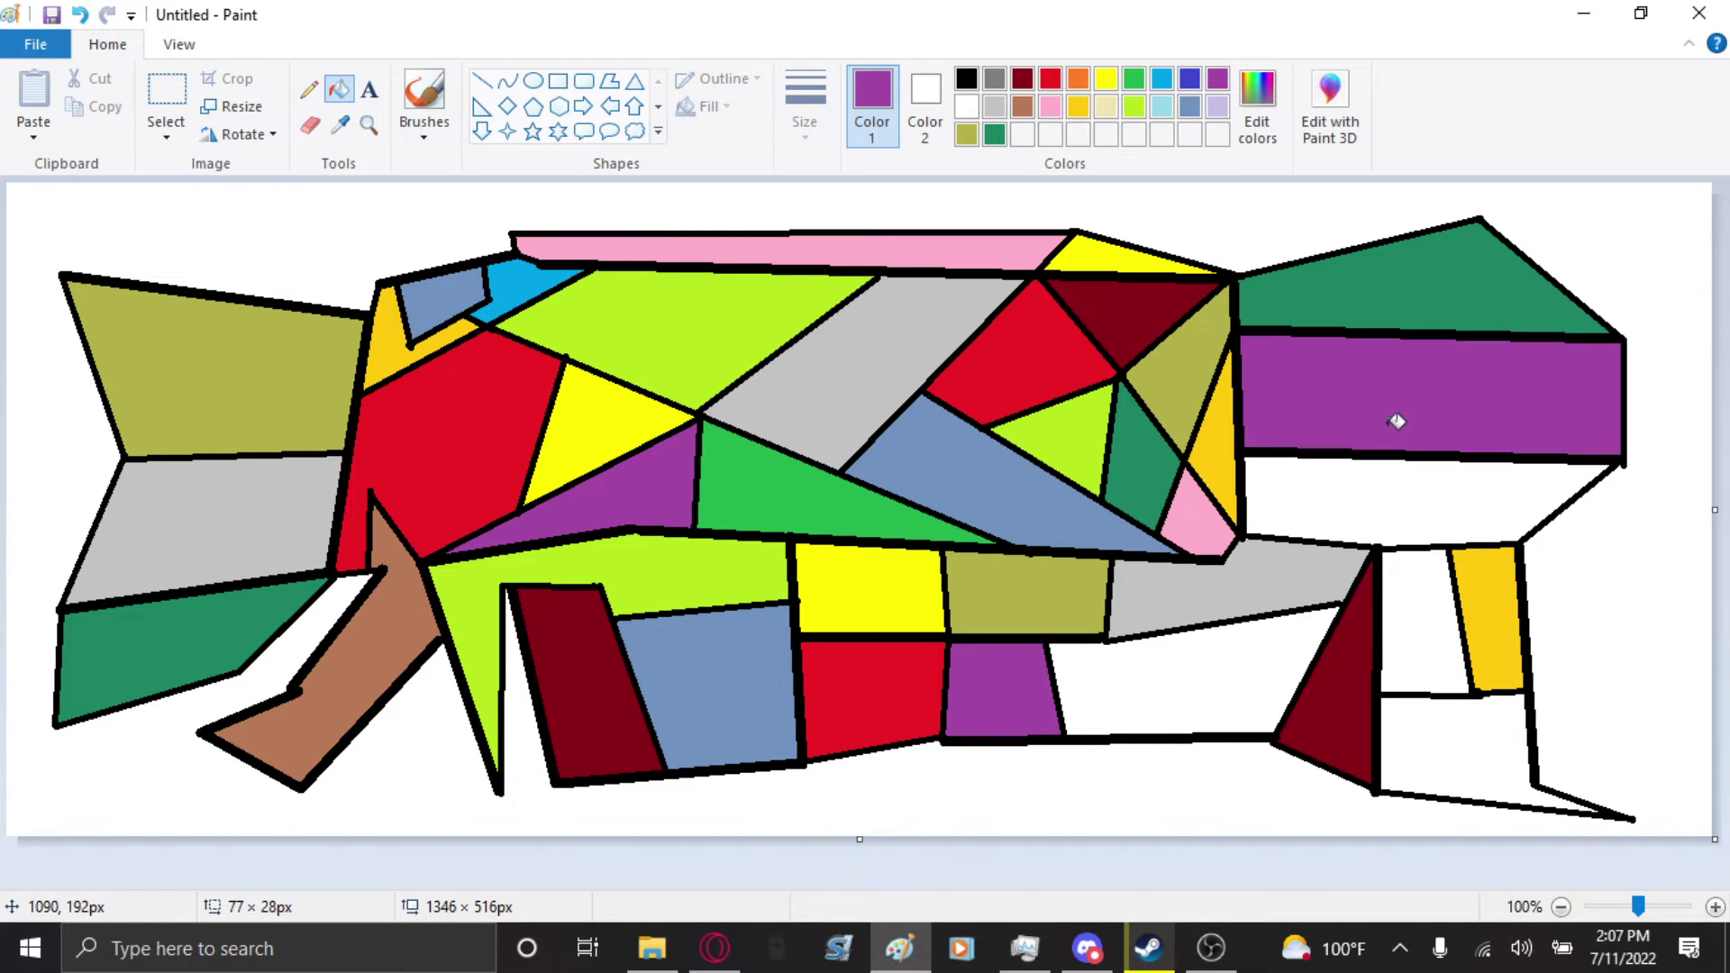
- Refill the small blue section below the top rail's rear end with light turquoise and the stock's middle section with lavender
left_click(995, 134)
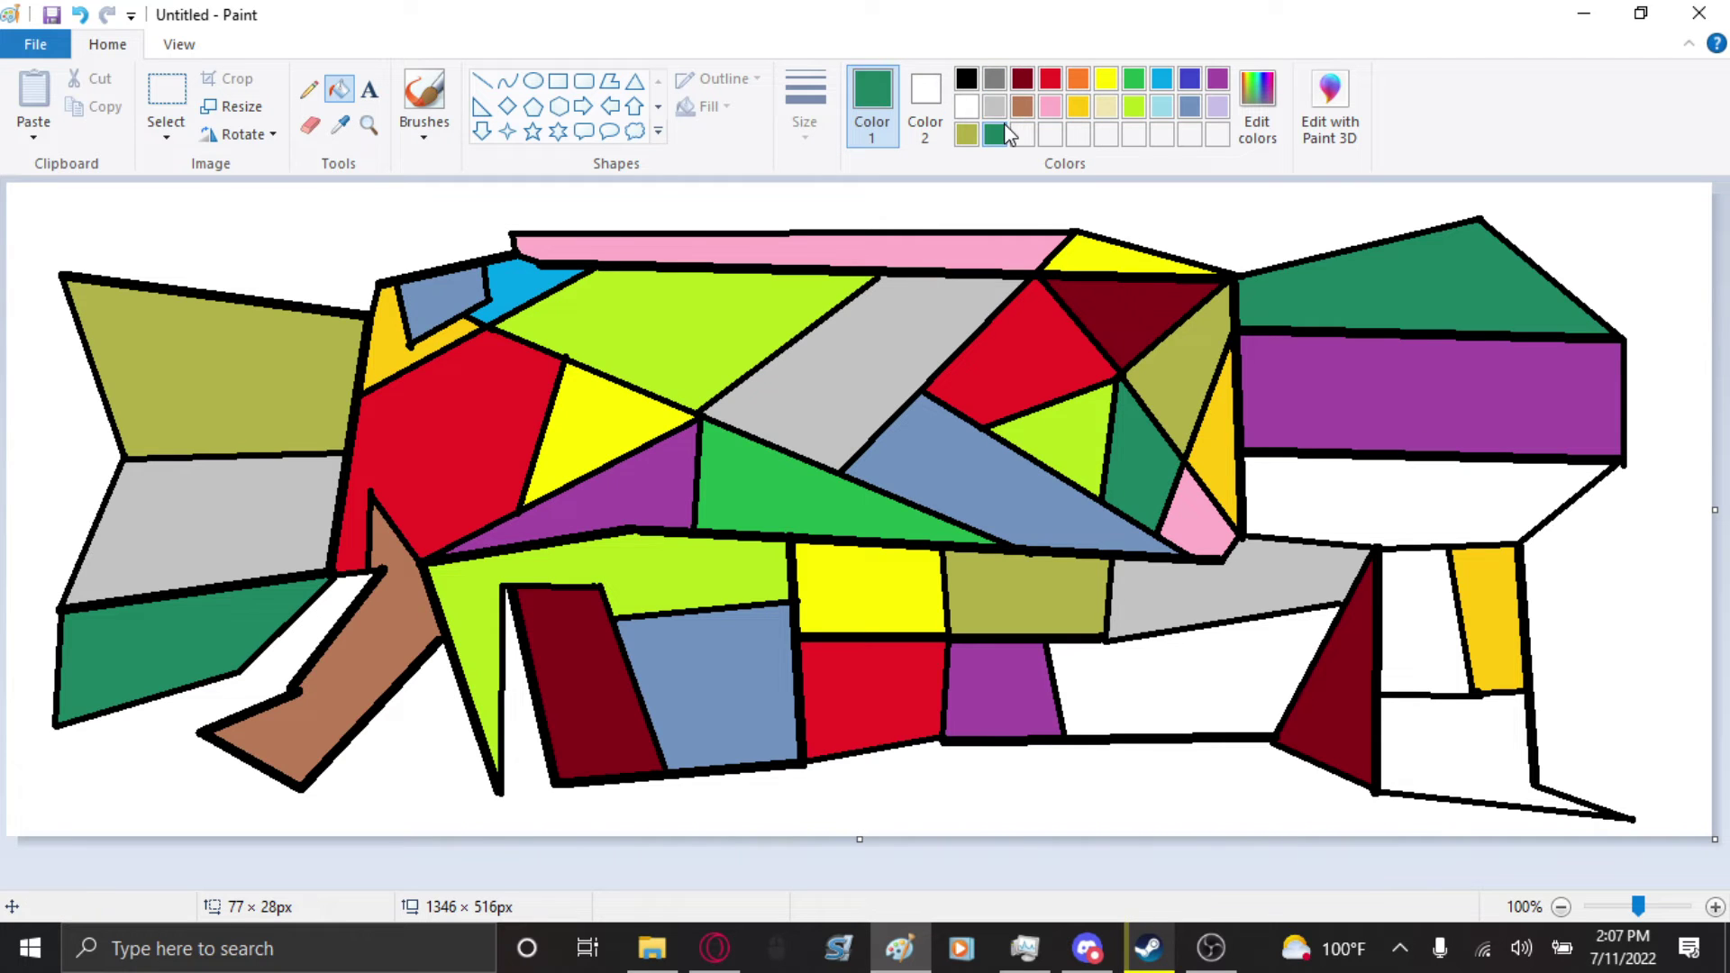
left_click(1051, 79)
left_click(1079, 79)
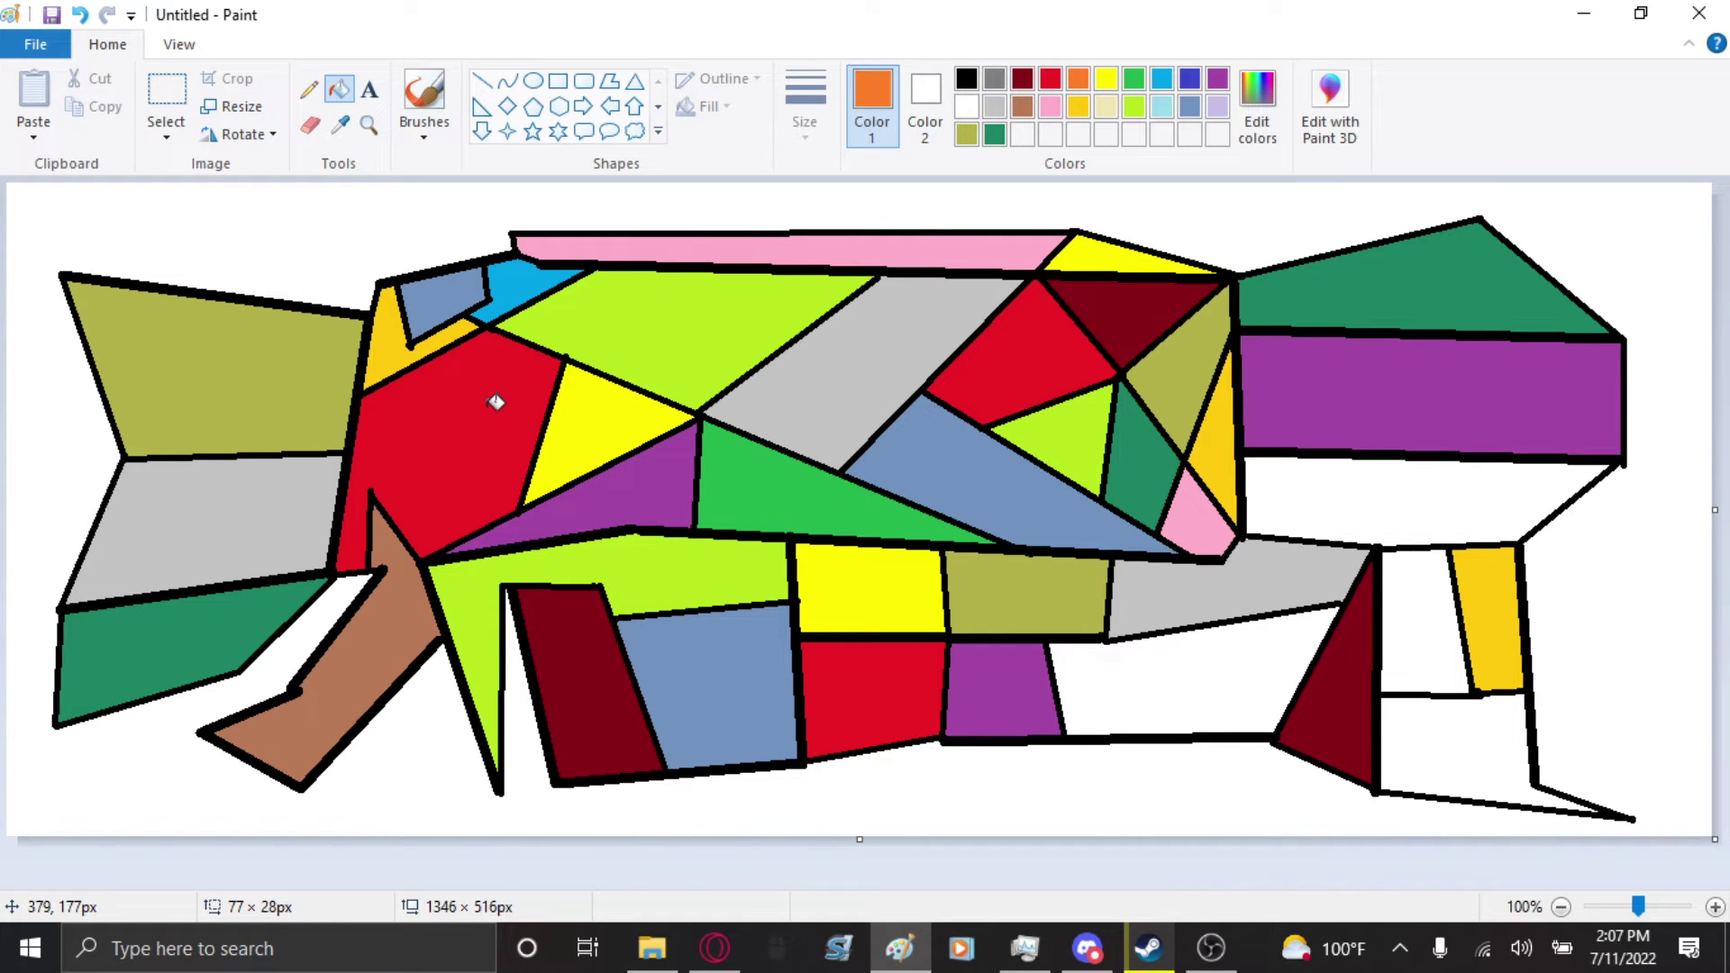
left_click(1134, 81)
left_click(1162, 107)
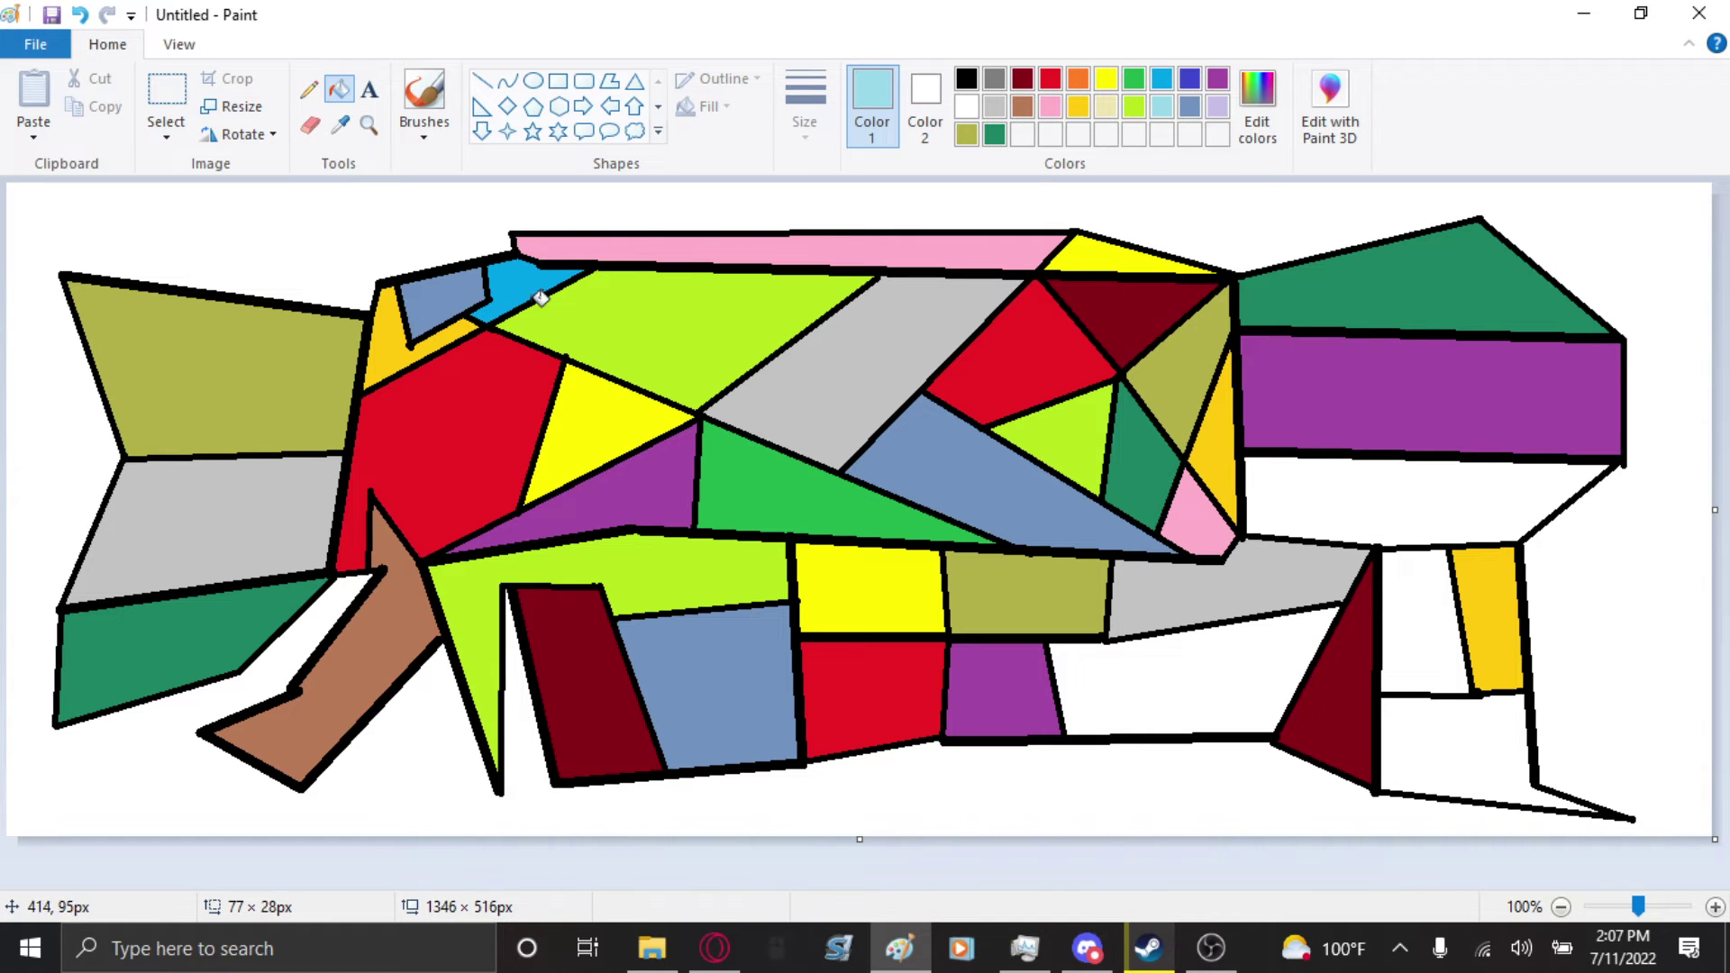
left_click(519, 278)
left_click(1218, 106)
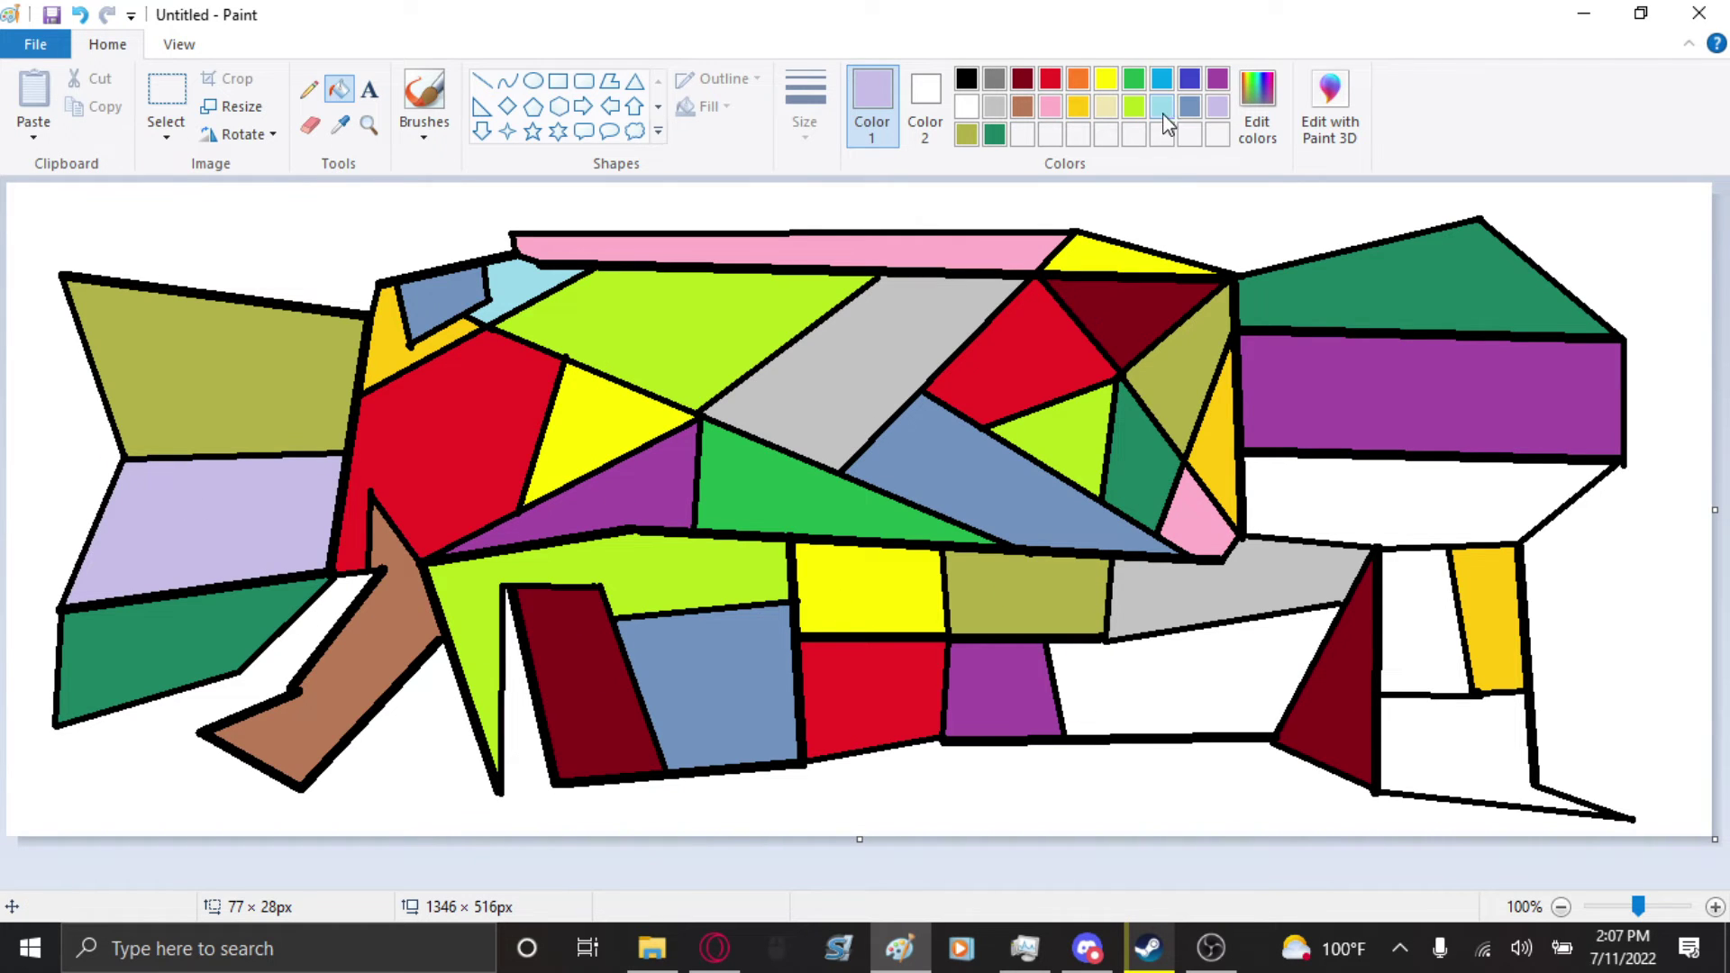
- Fill the stock's uppermost section with light yellow
left_click(1105, 107)
left_click(1077, 107)
left_click(1107, 108)
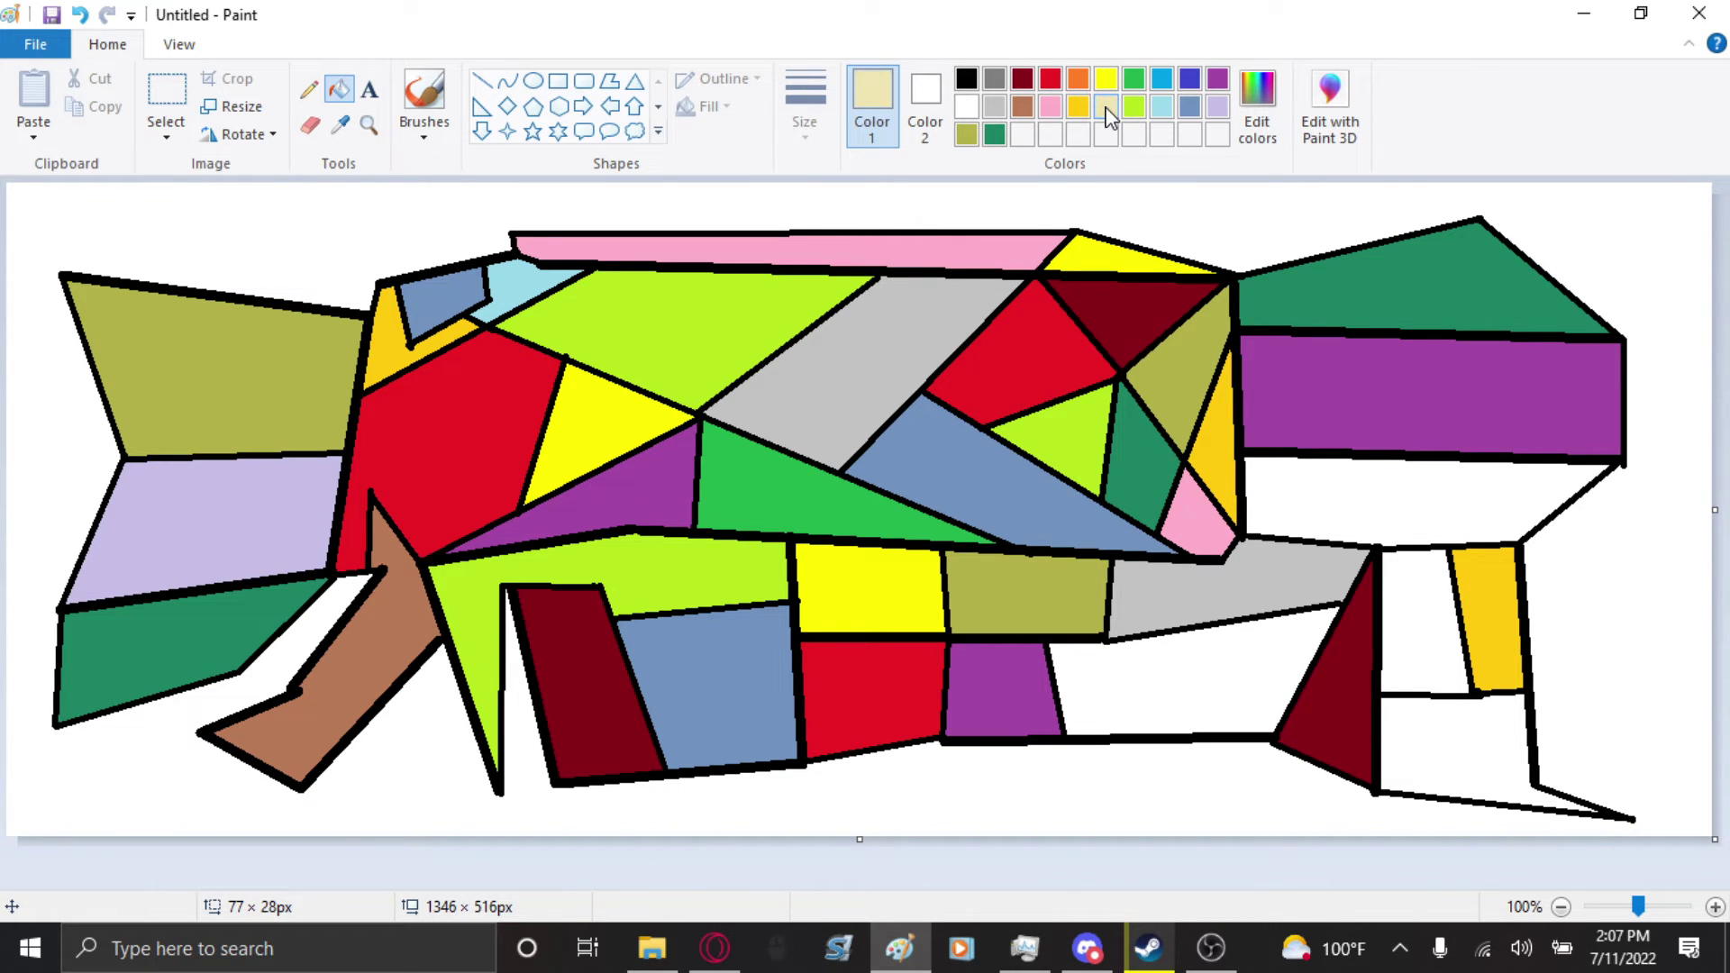
left_click(253, 422)
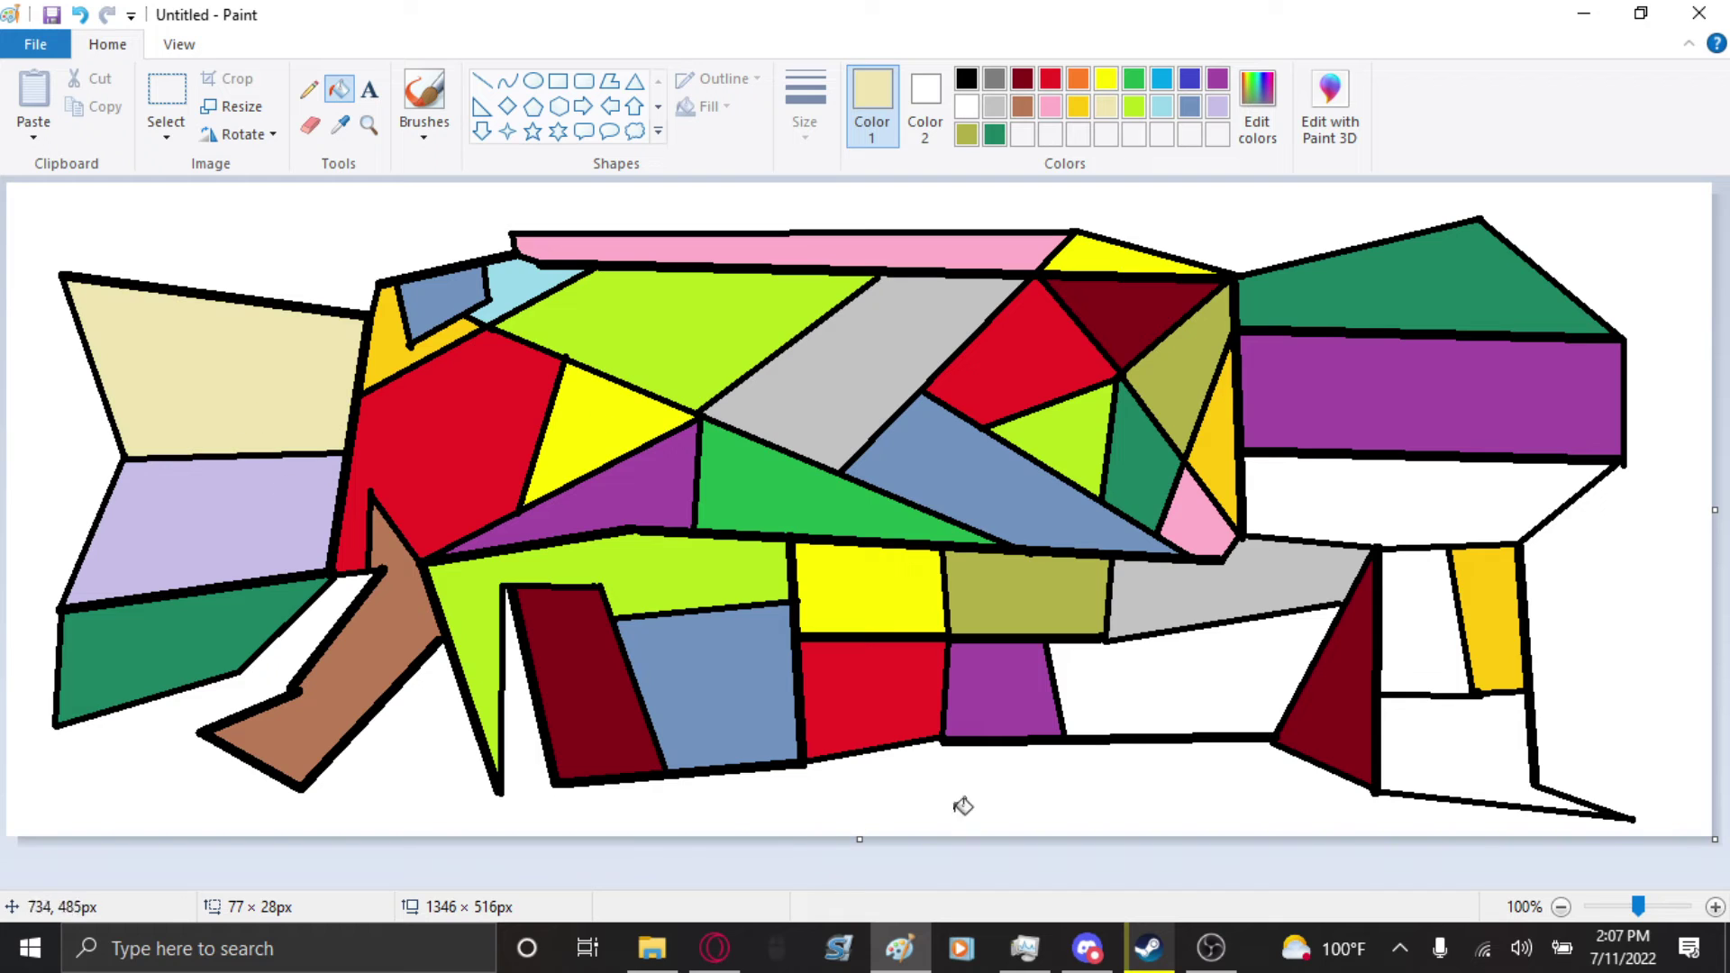
- Refill the body's gray diagonal section with teal-green and the gold section at the body's upper rear corner with orange
left_click(996, 135)
left_click(961, 289)
left_click(1077, 78)
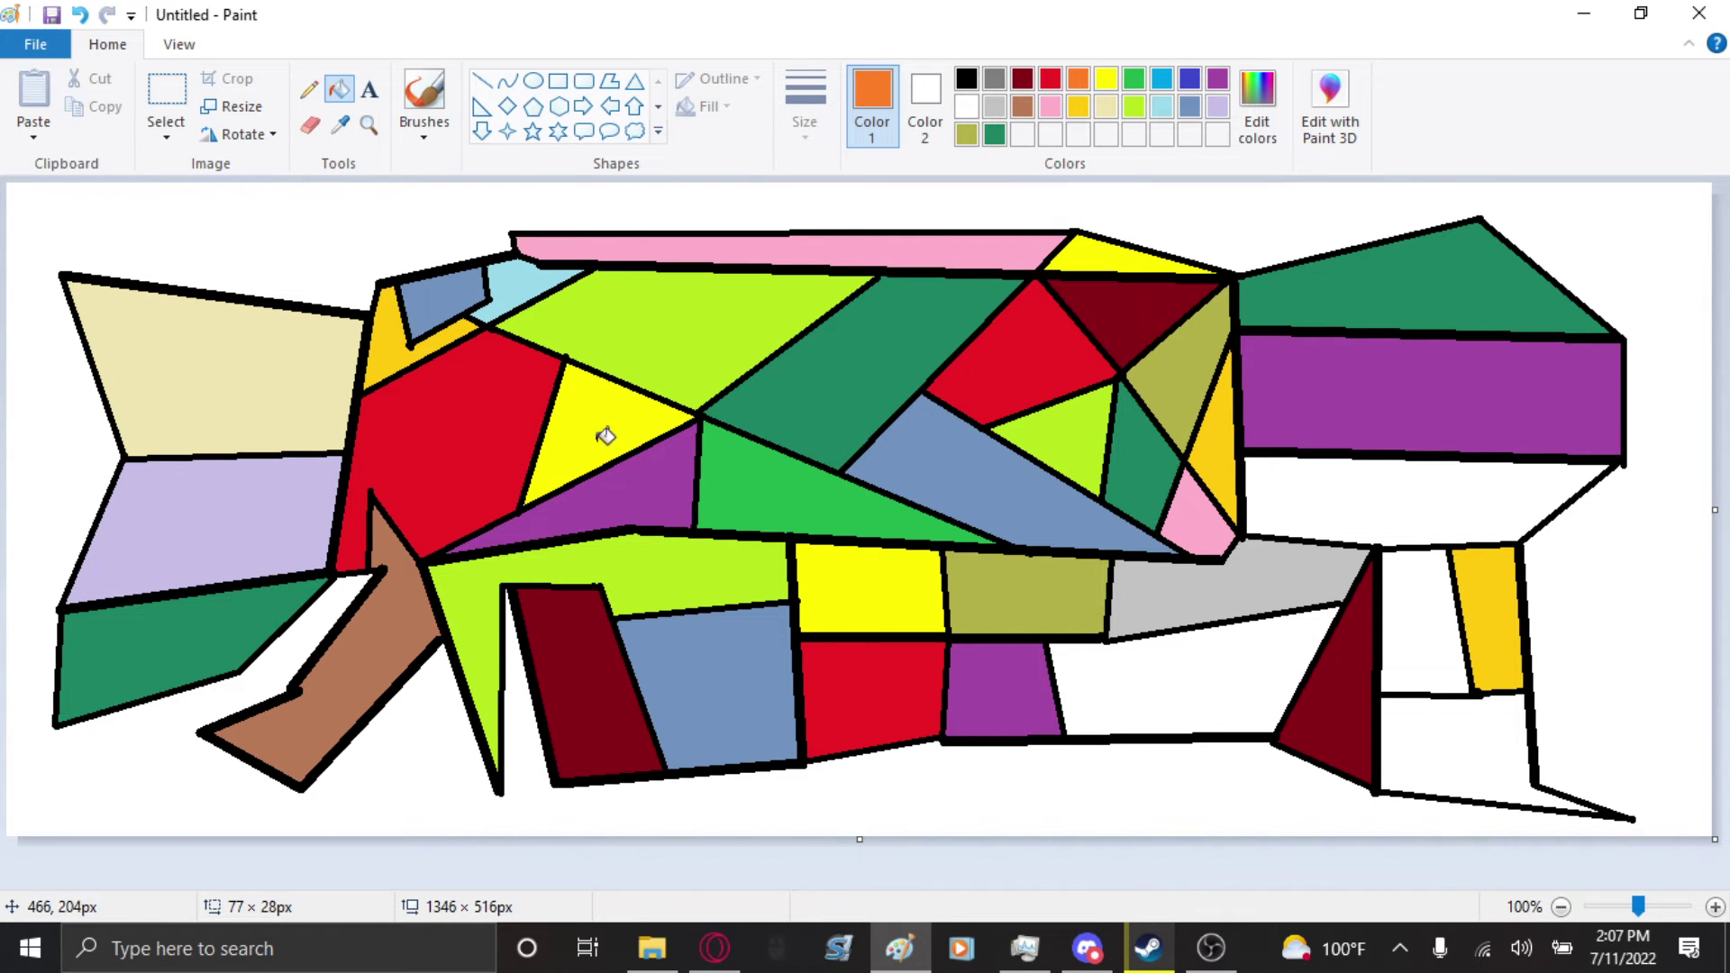
left_click(402, 346)
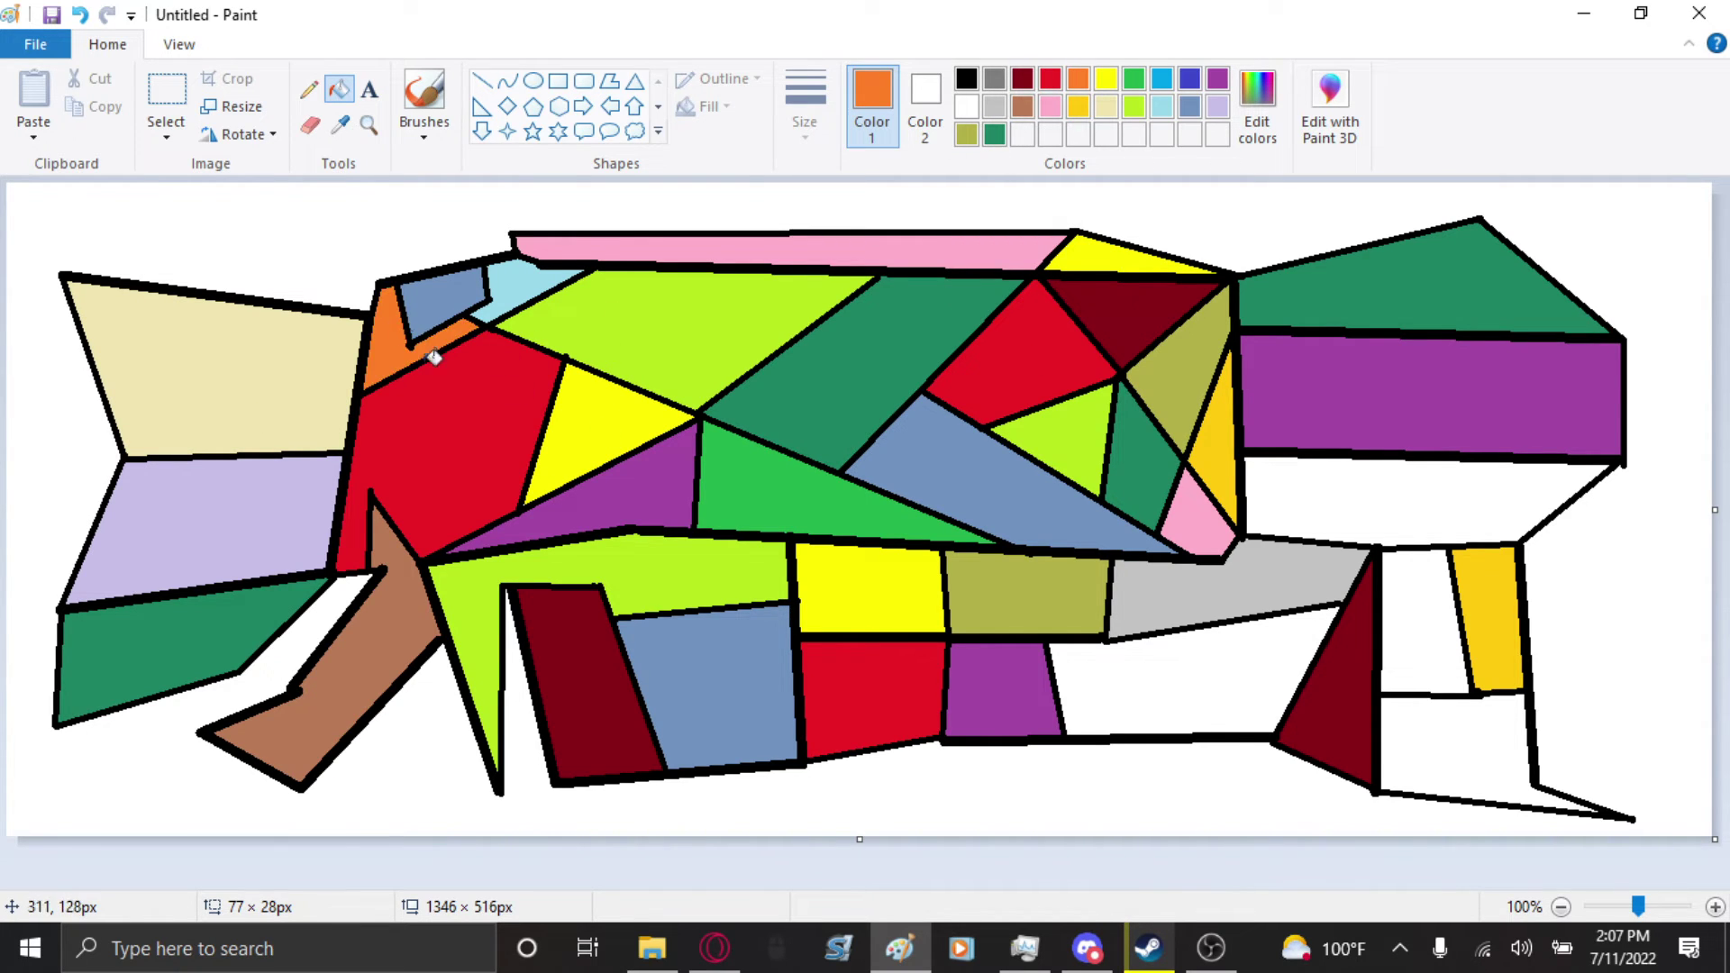
left_click(1078, 106)
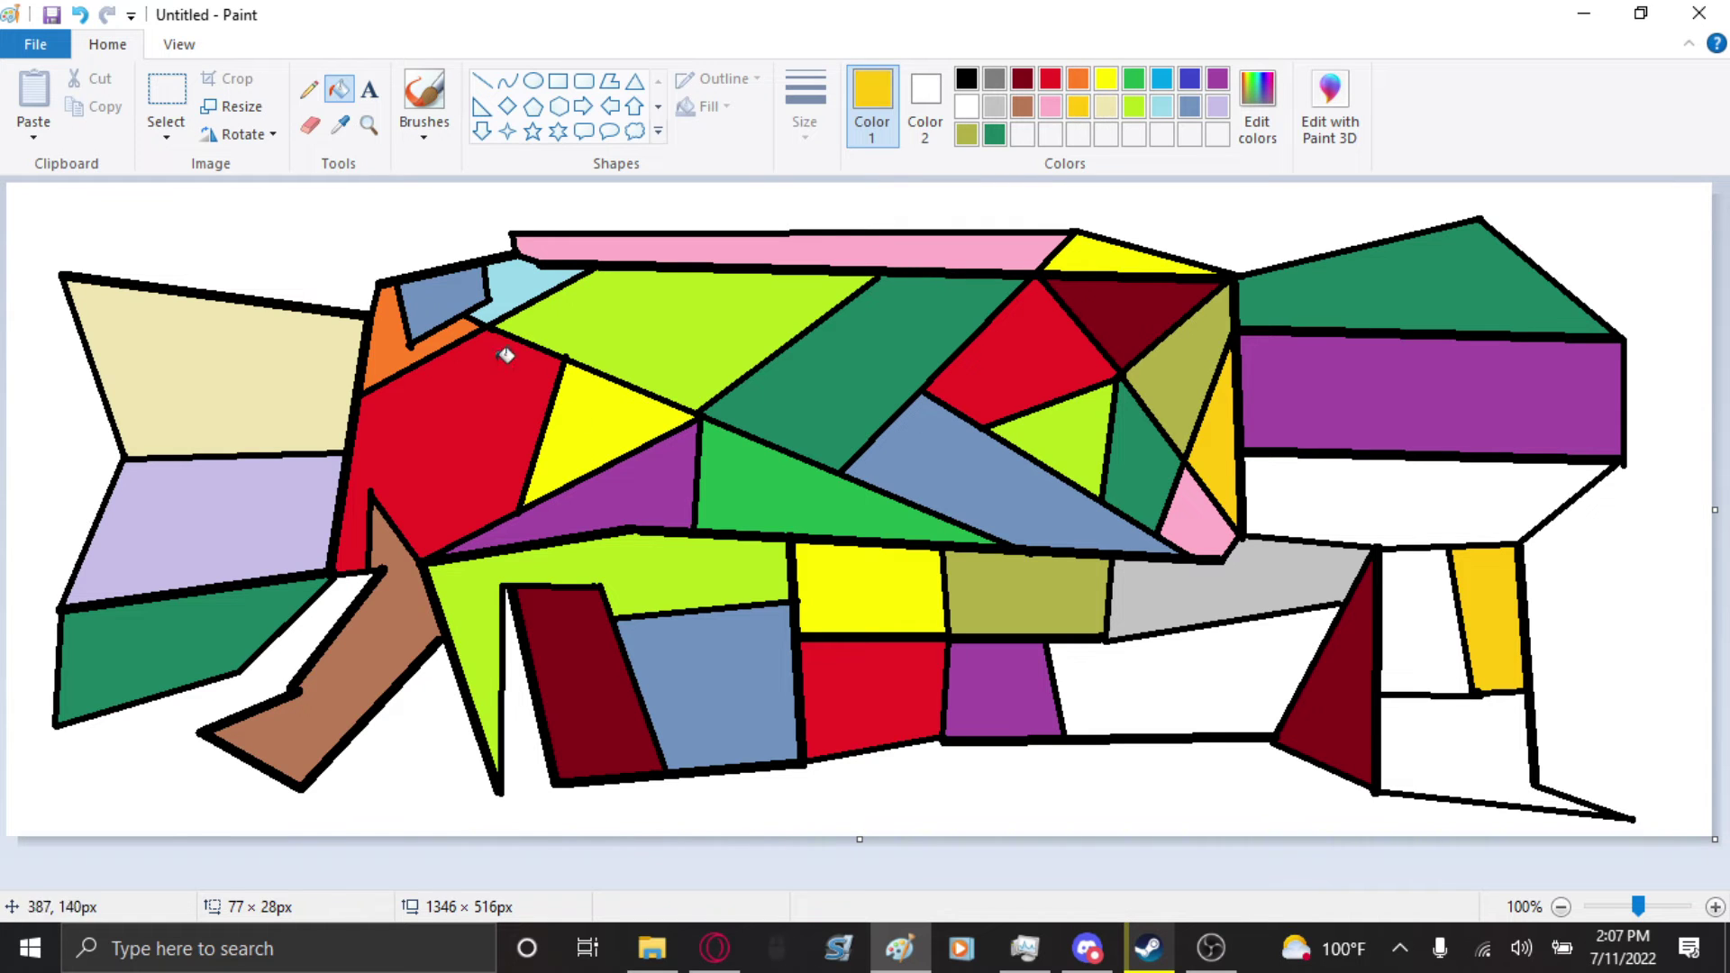
left_click(555, 404)
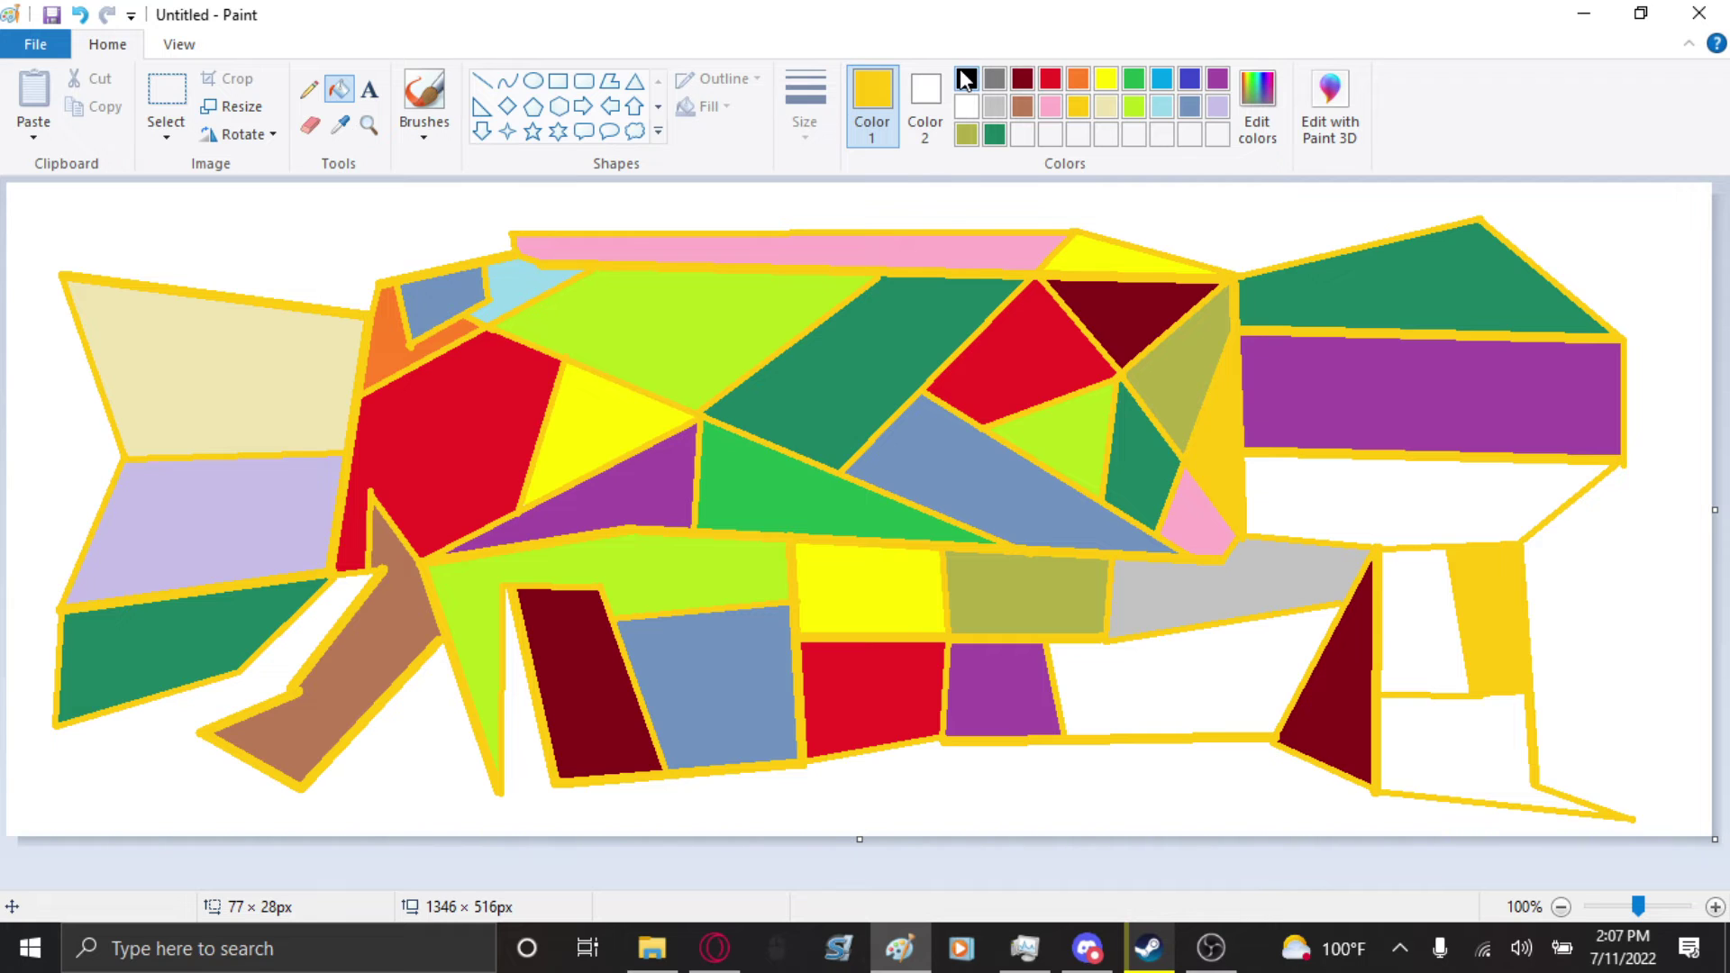
key("ctrl+z")
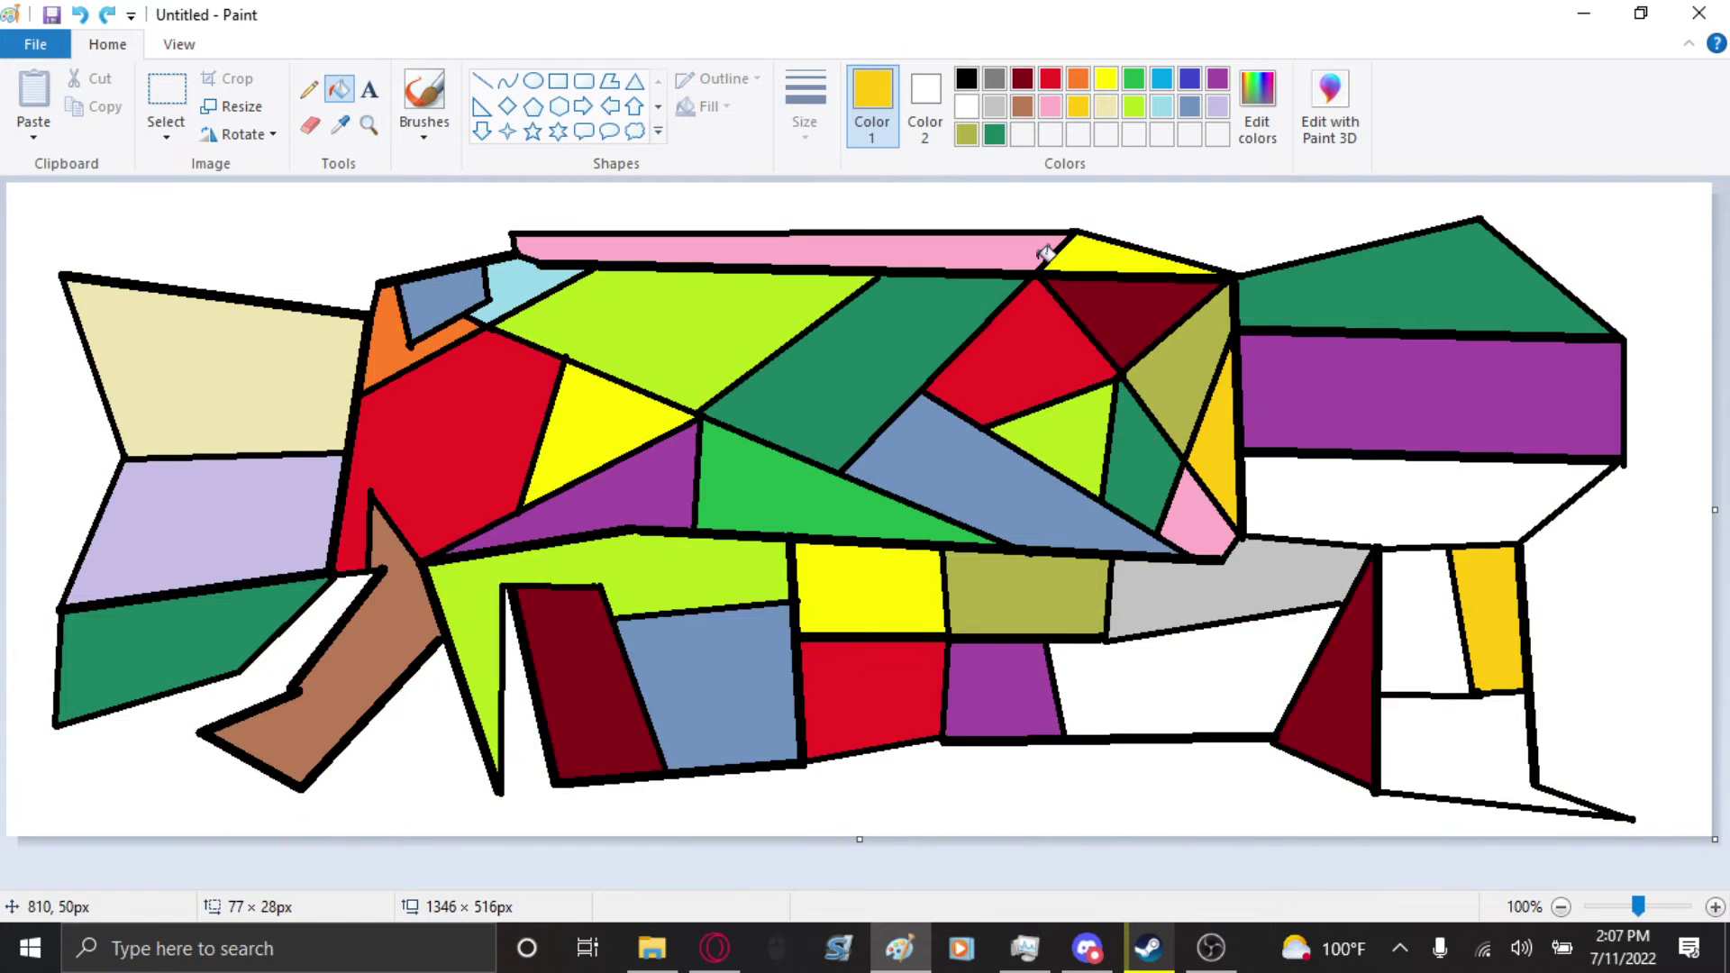
- Fill the white section in front of the lower purple box with indigo and the white section behind the front gold one with red
left_click(1022, 106)
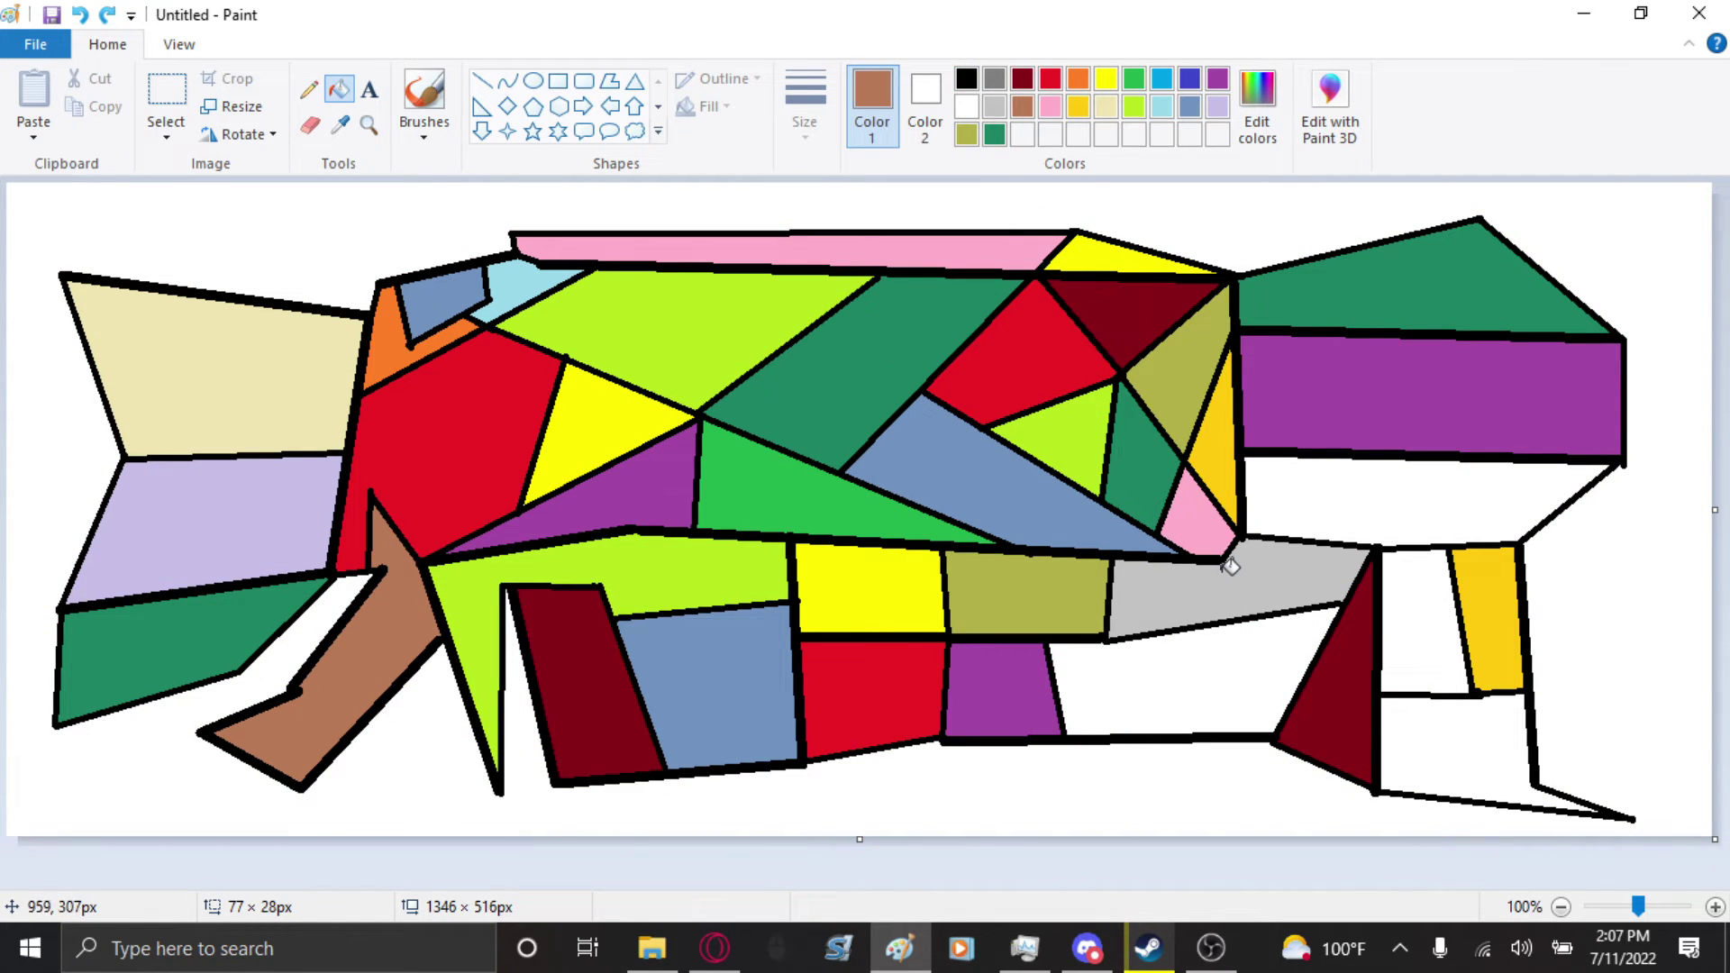
left_click(1192, 81)
left_click(1216, 81)
left_click(1189, 79)
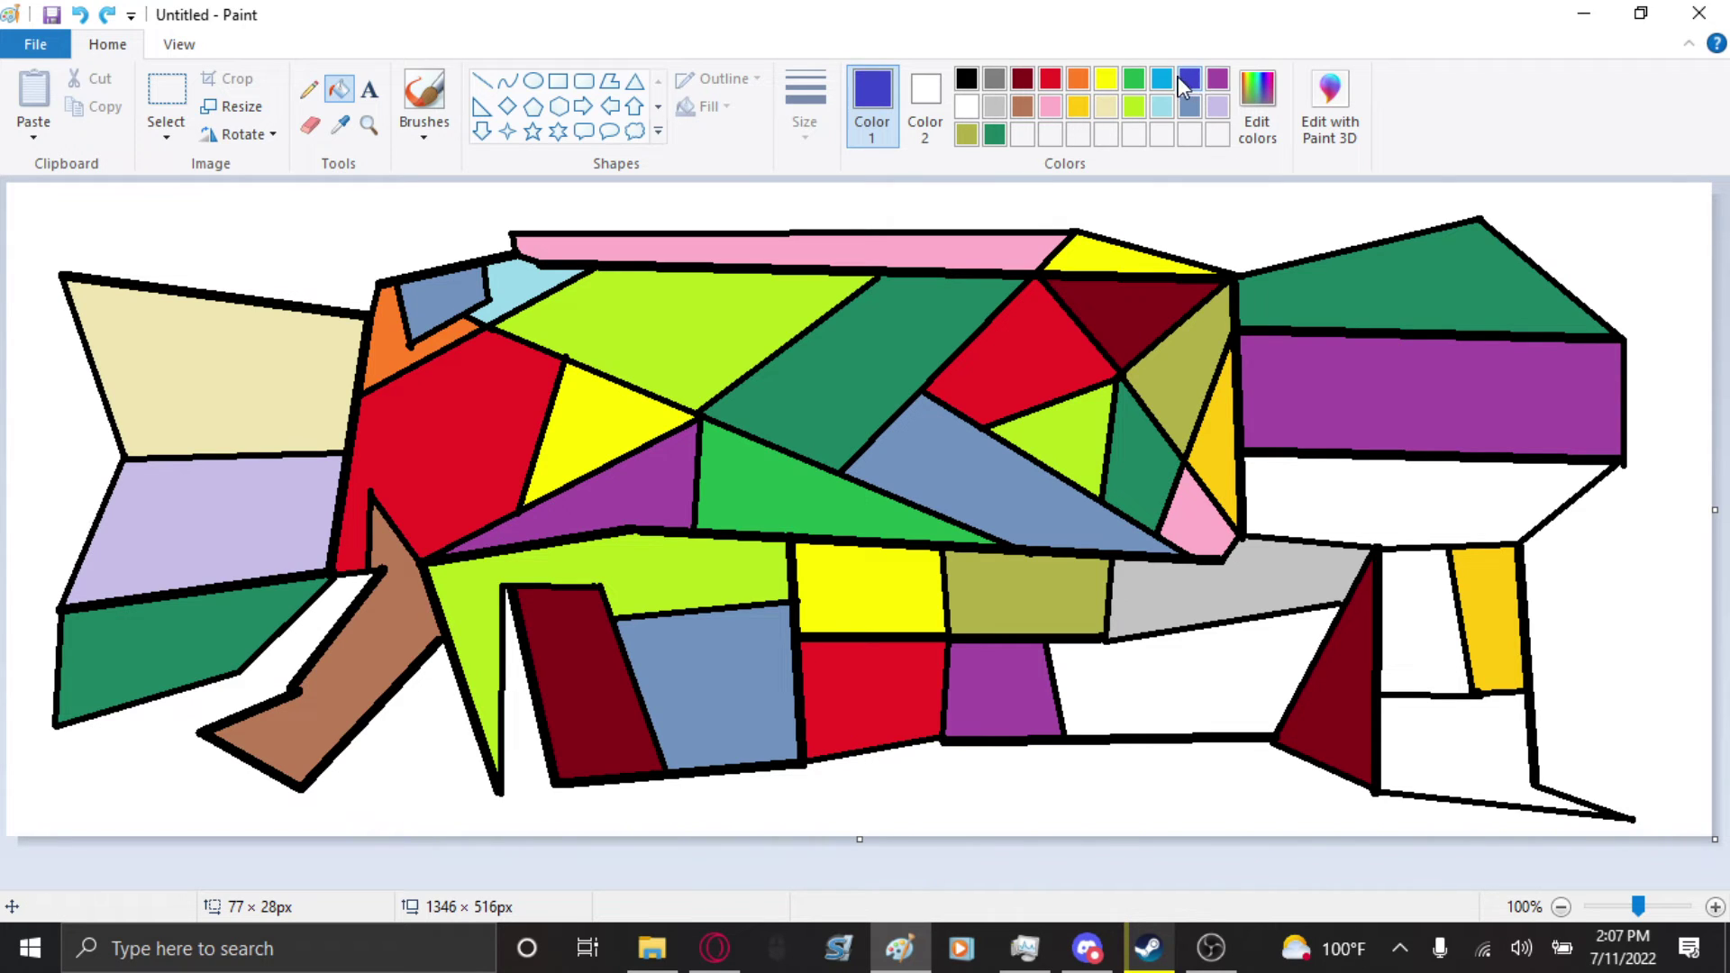
left_click(1141, 727)
left_click(1022, 107)
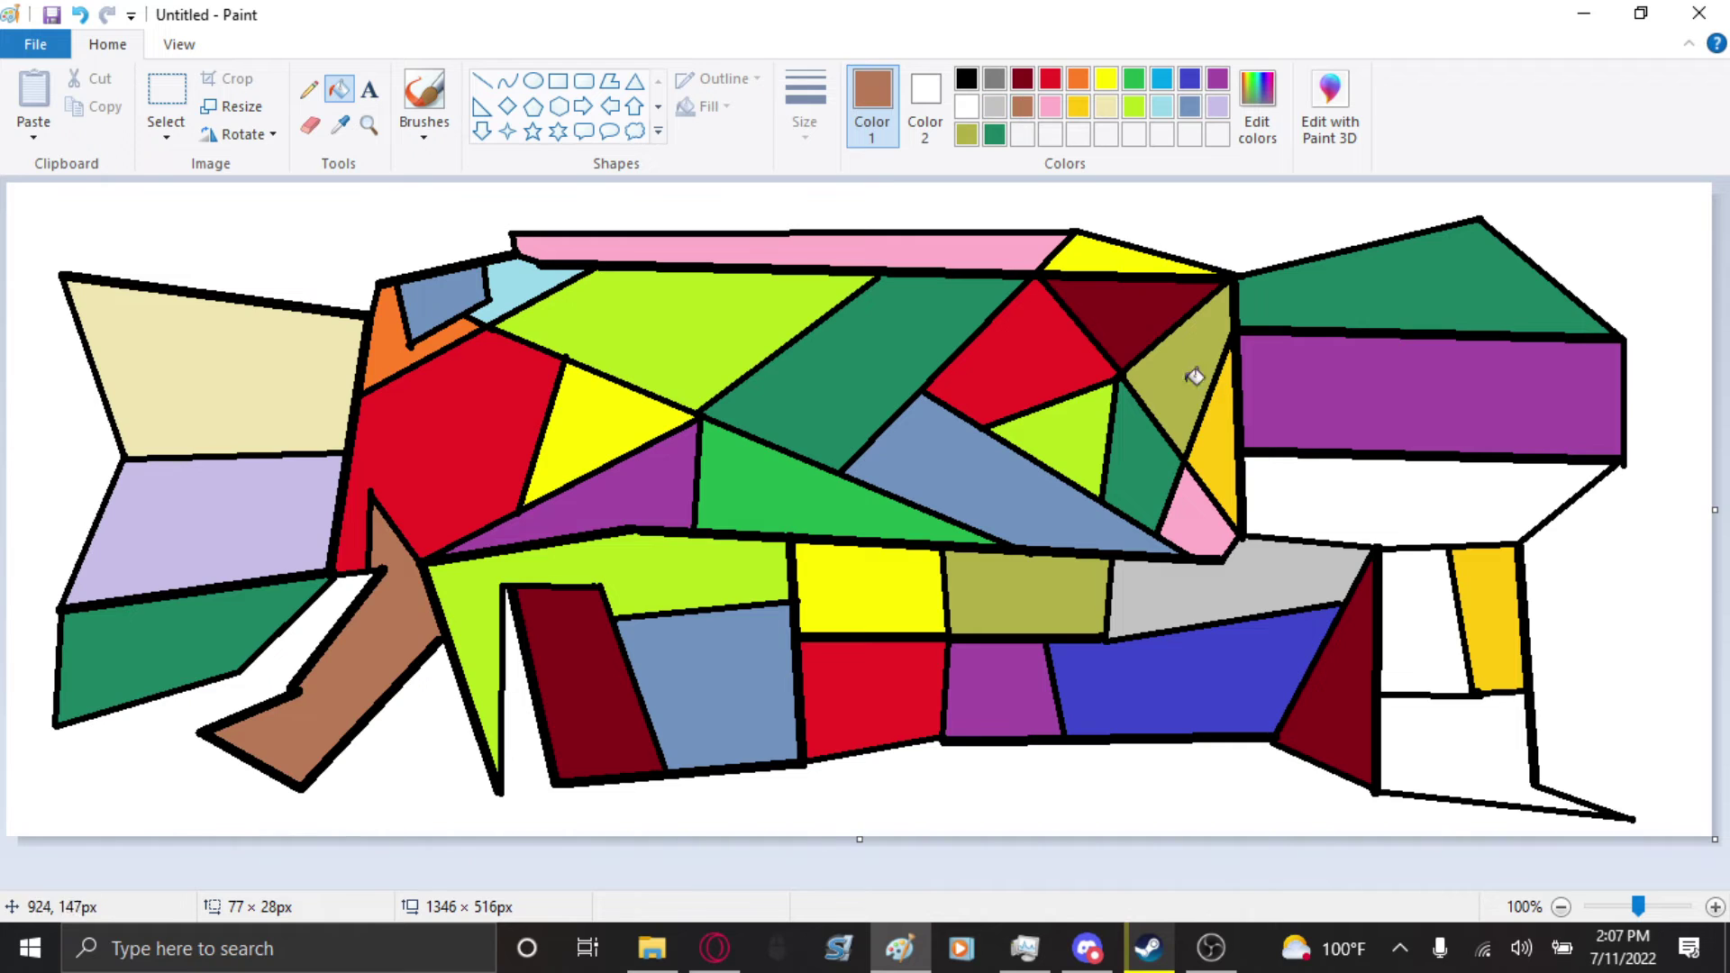
left_click(1050, 79)
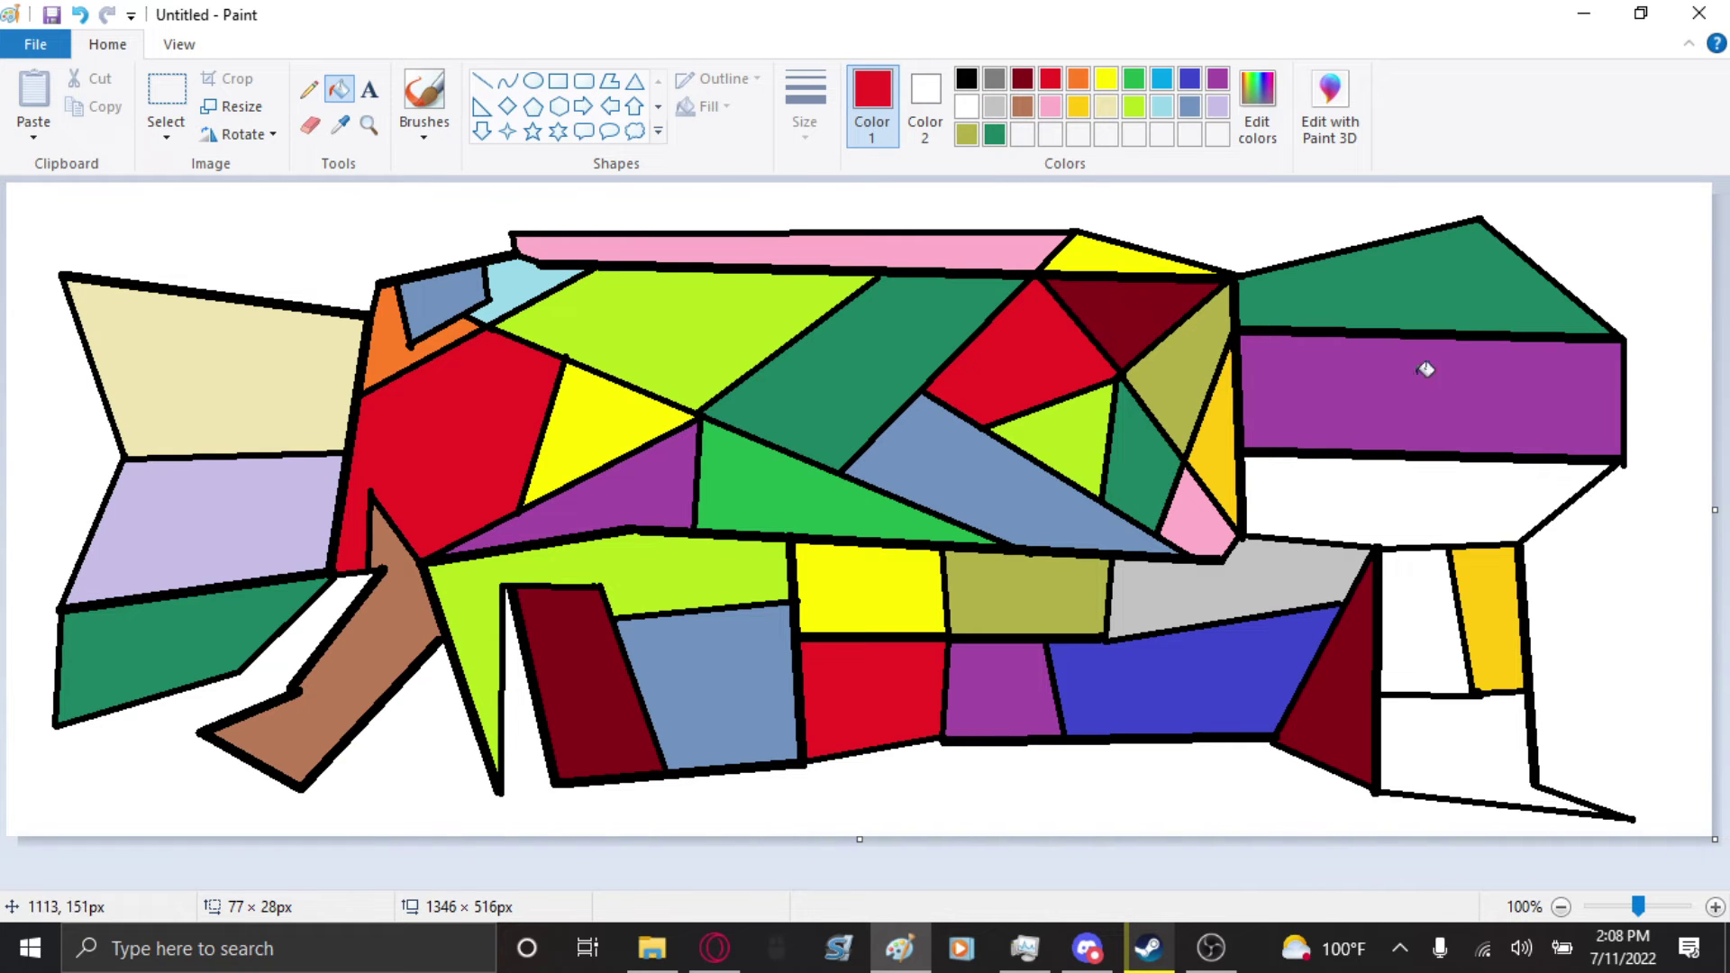
left_click(1431, 633)
- Fill the barrel's lower section and the stock's uppermost section with the custom olive color
left_click(966, 134)
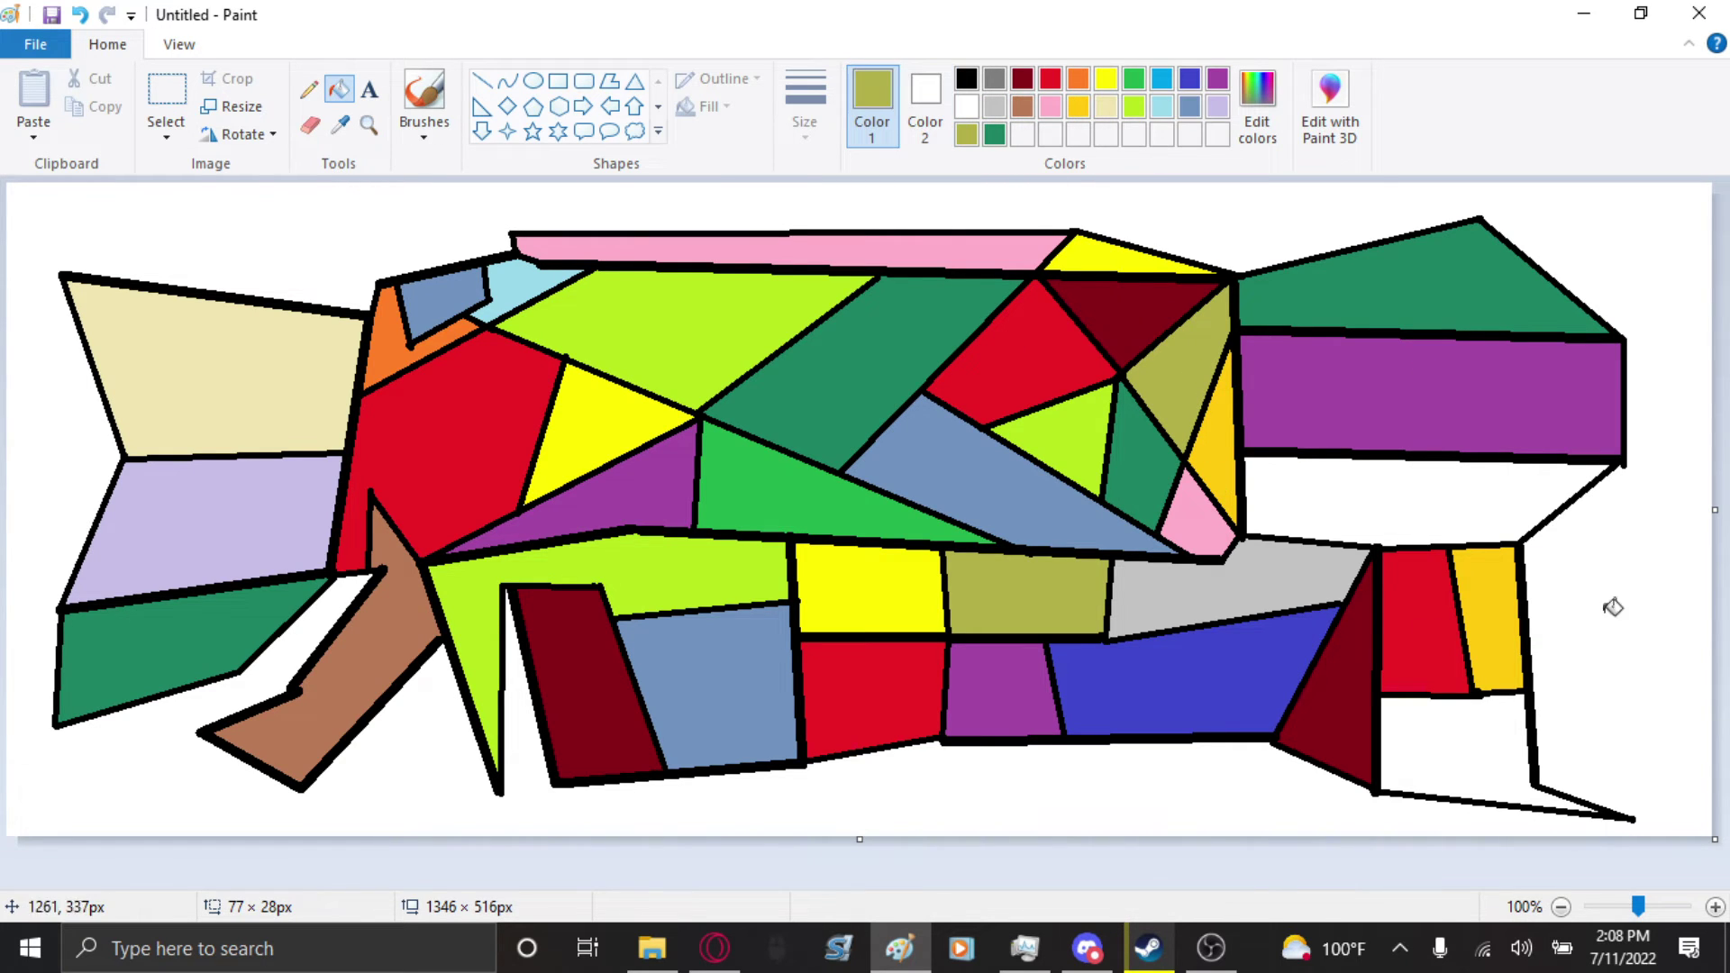
left_click(1463, 516)
left_click(238, 378)
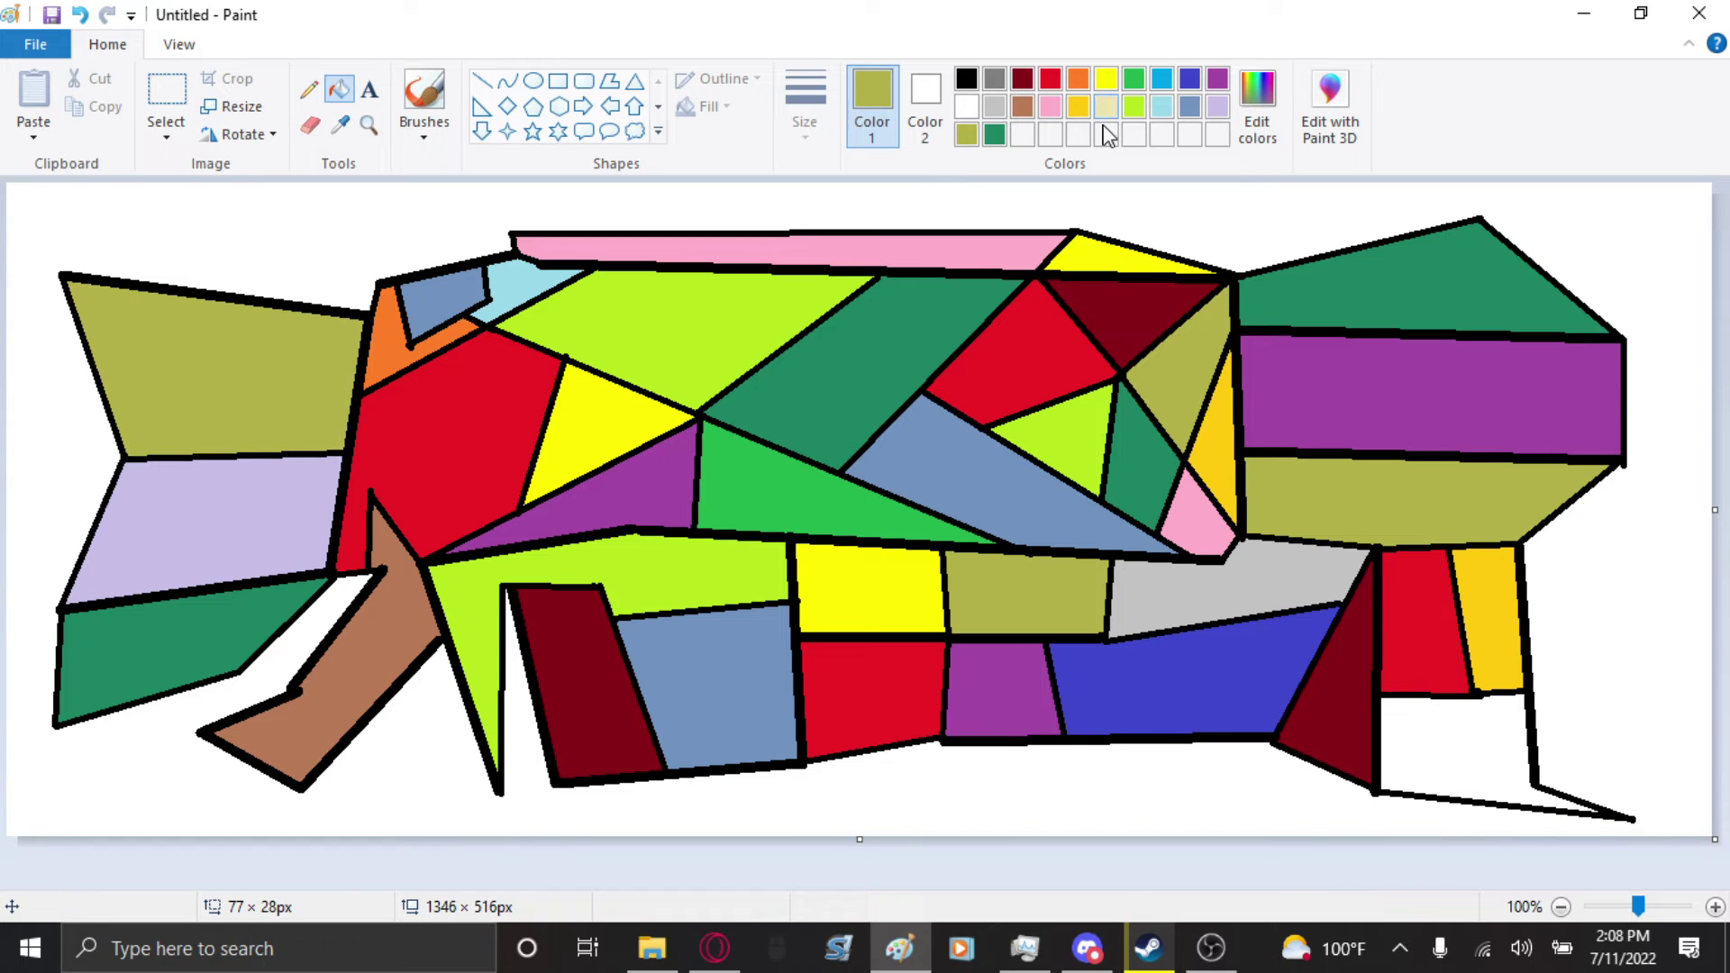
- Fill the remaining white section below the front red and gold sections with purple
left_click(1050, 106)
left_click(1078, 79)
left_click(1058, 79)
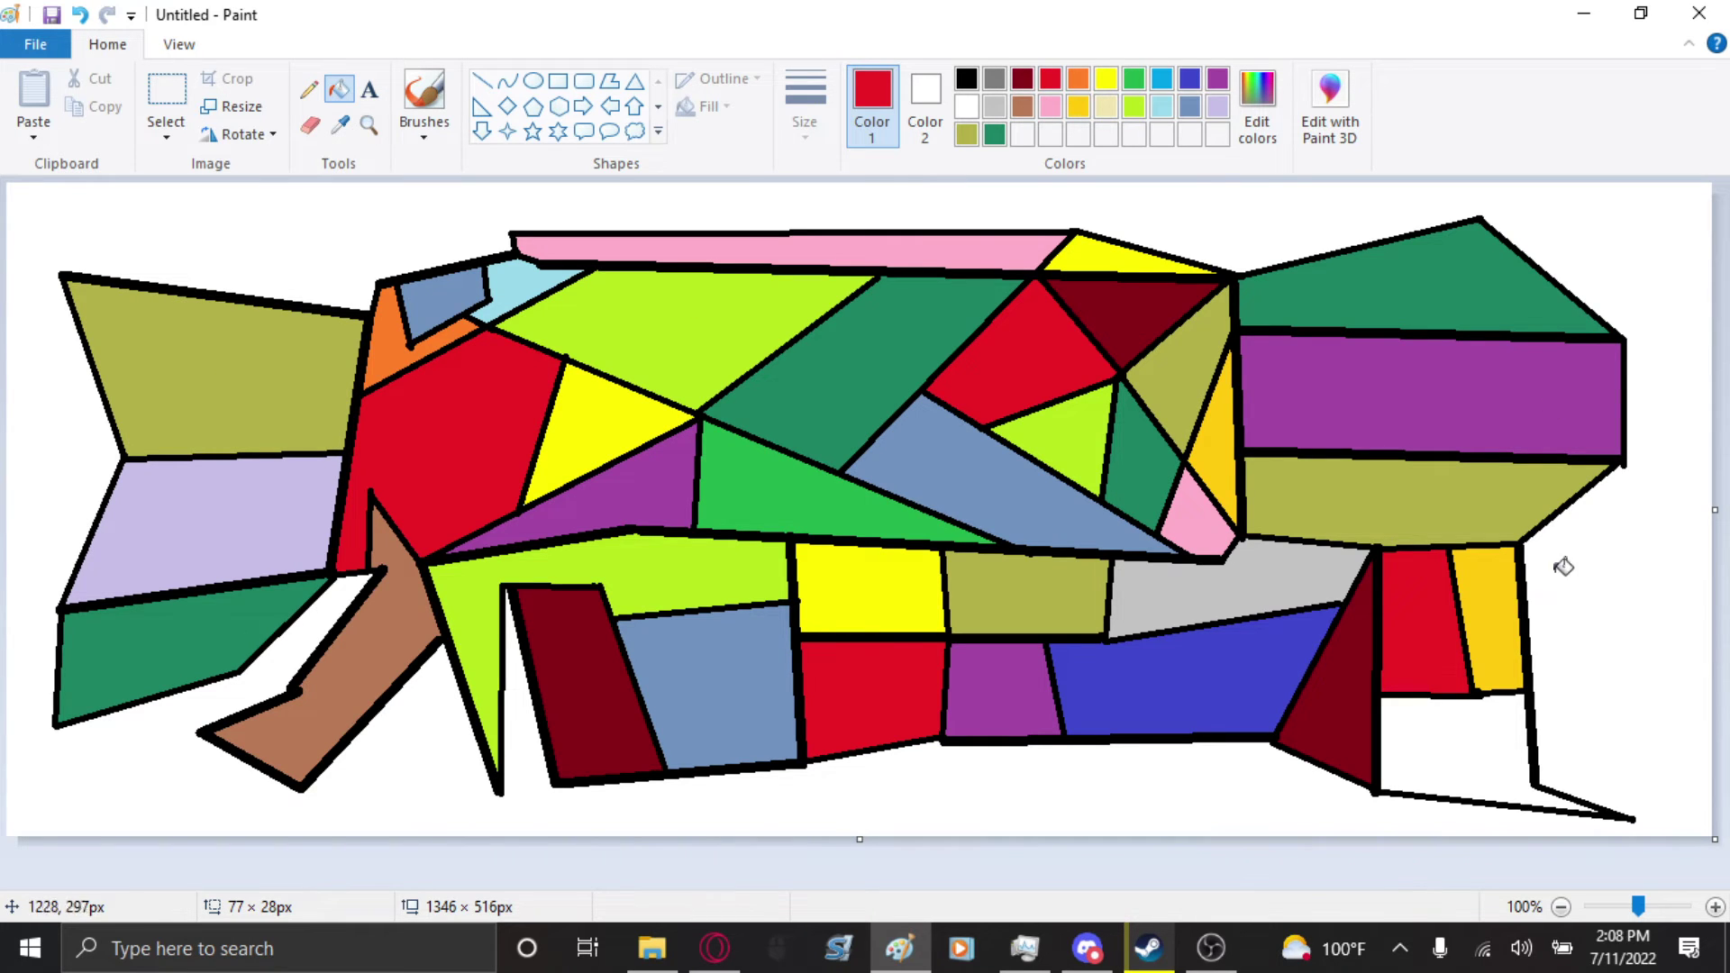
left_click(1107, 81)
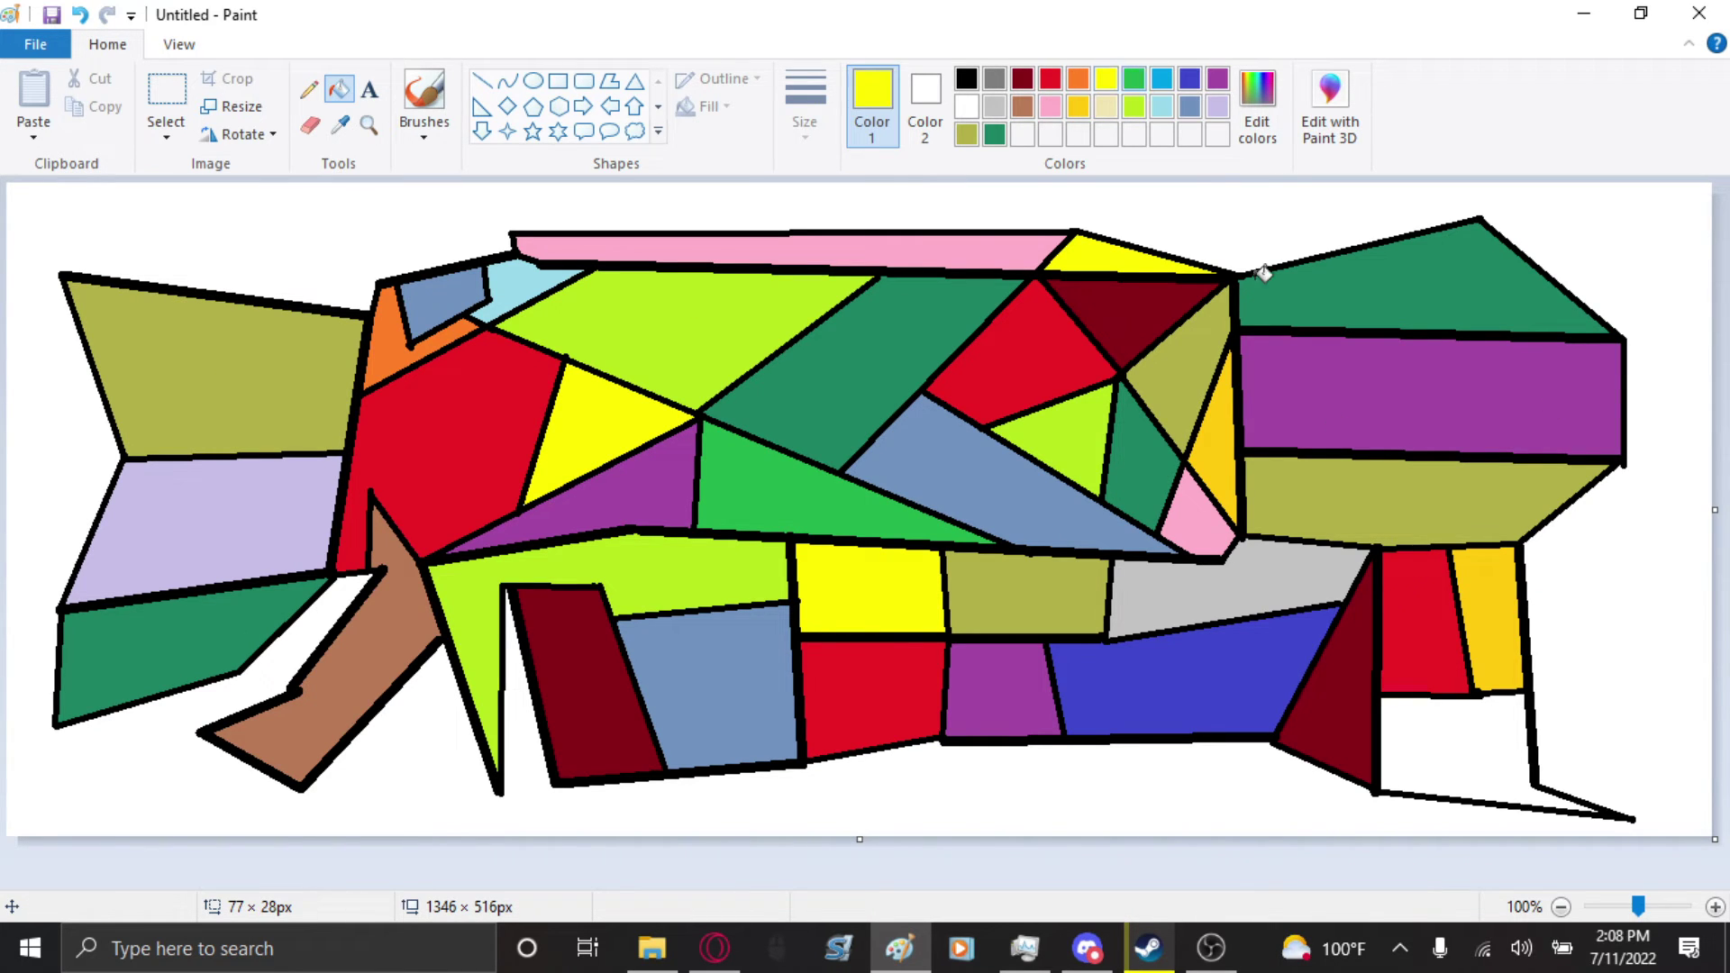
left_click(1136, 81)
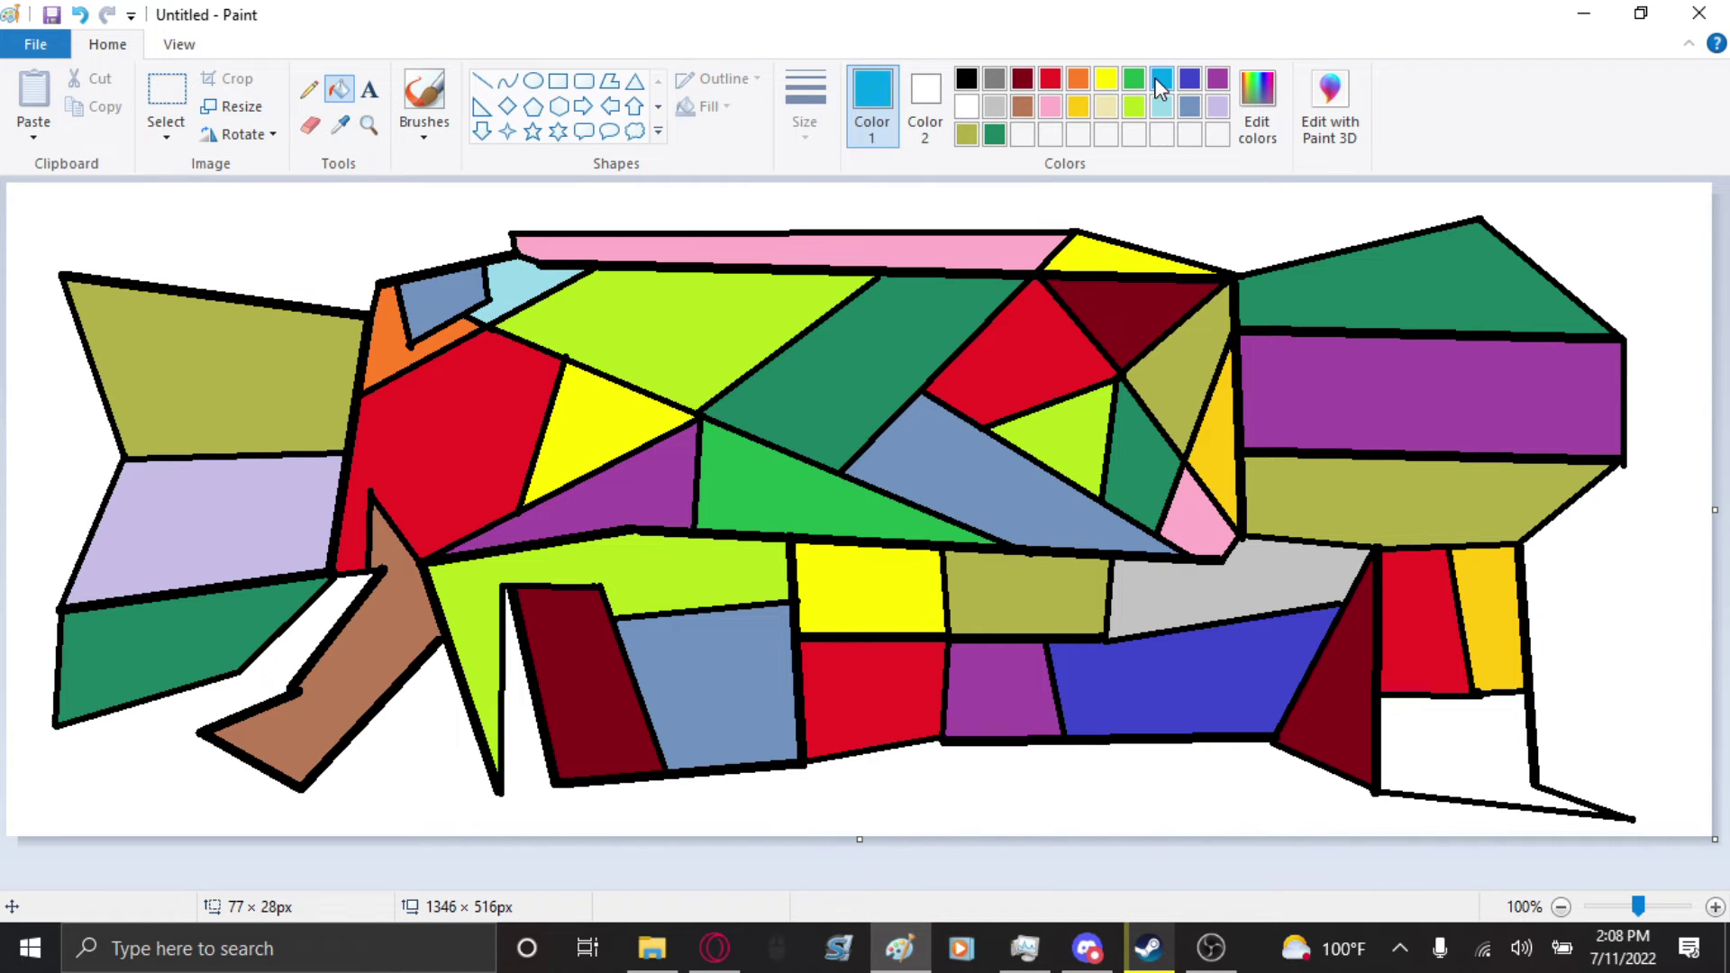
left_click(1185, 80)
left_click(1219, 83)
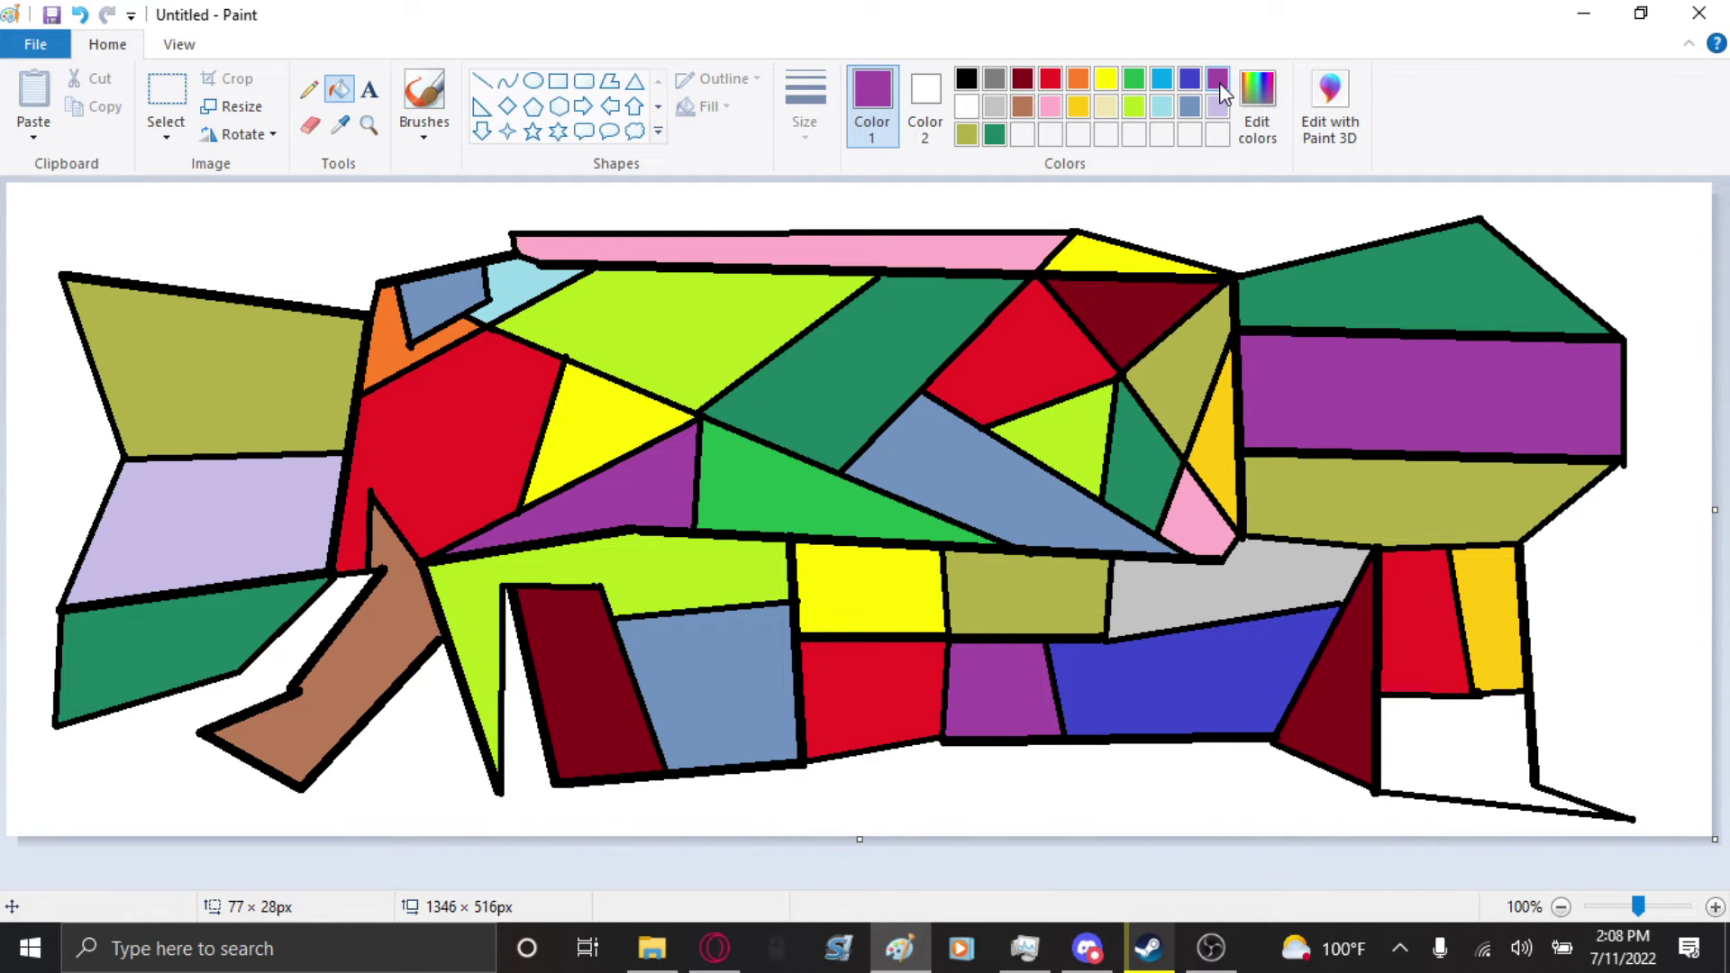
left_click(1417, 747)
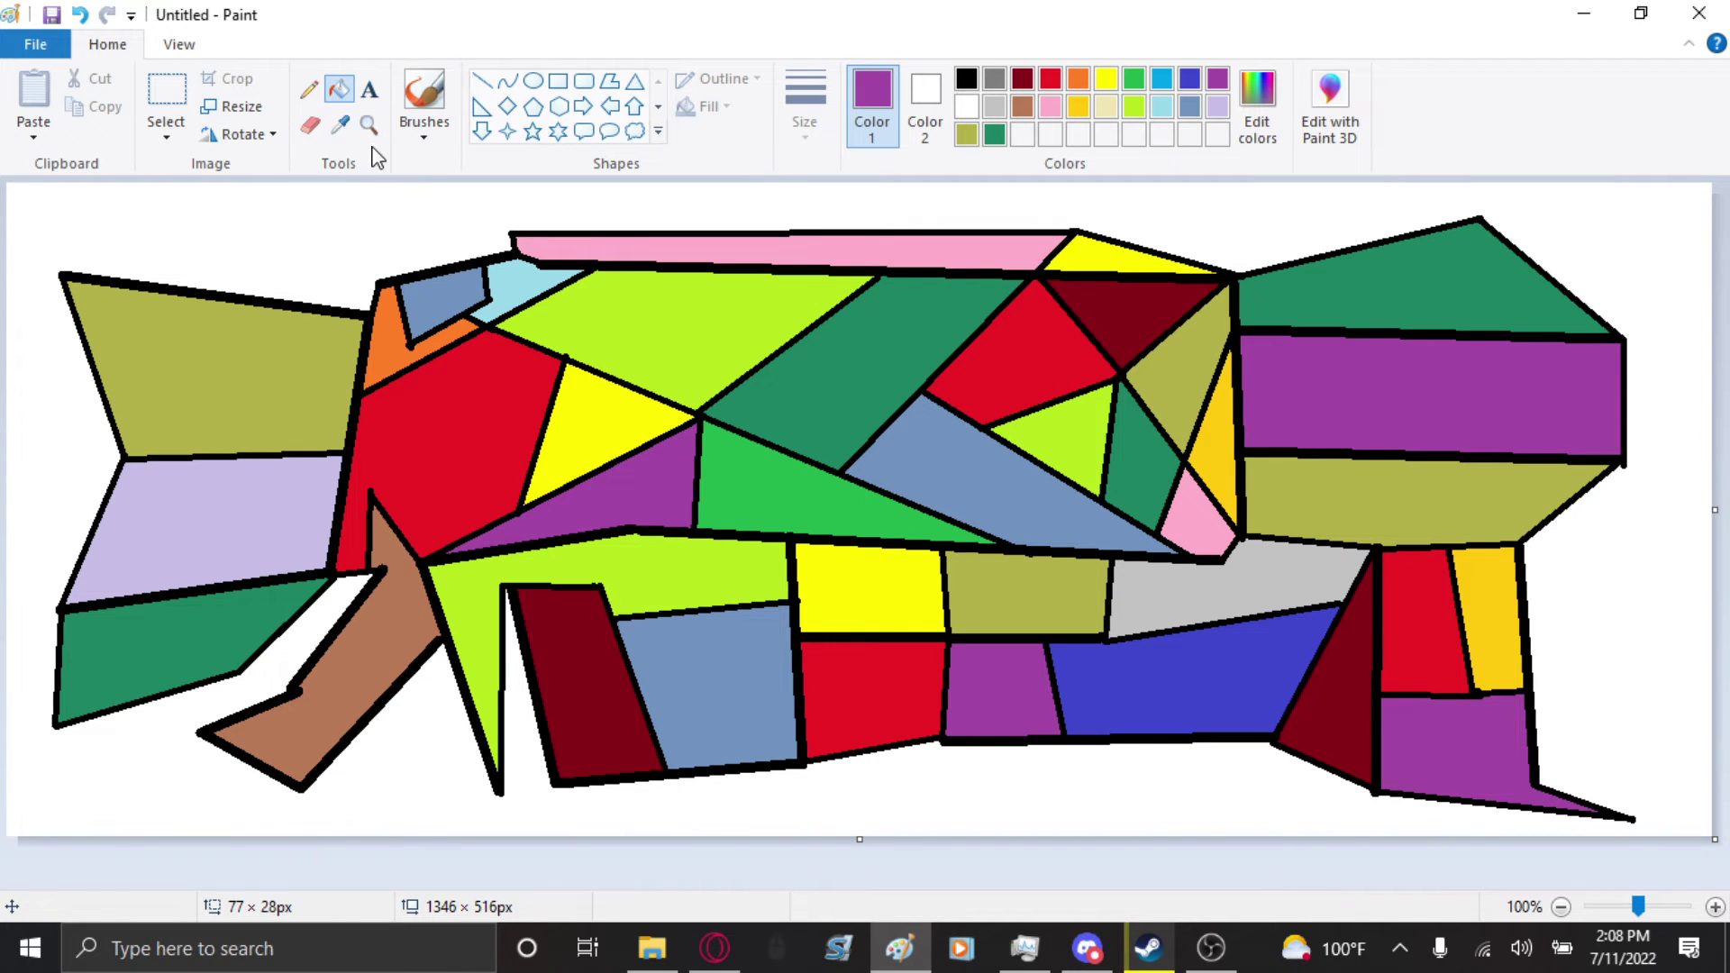
- Add the purple caption "$95 donkey fart (donkerius farterius dangledoodelus)" above the stock in Calibri 11 with a transparent background
left_click(370, 90)
left_click(235, 207)
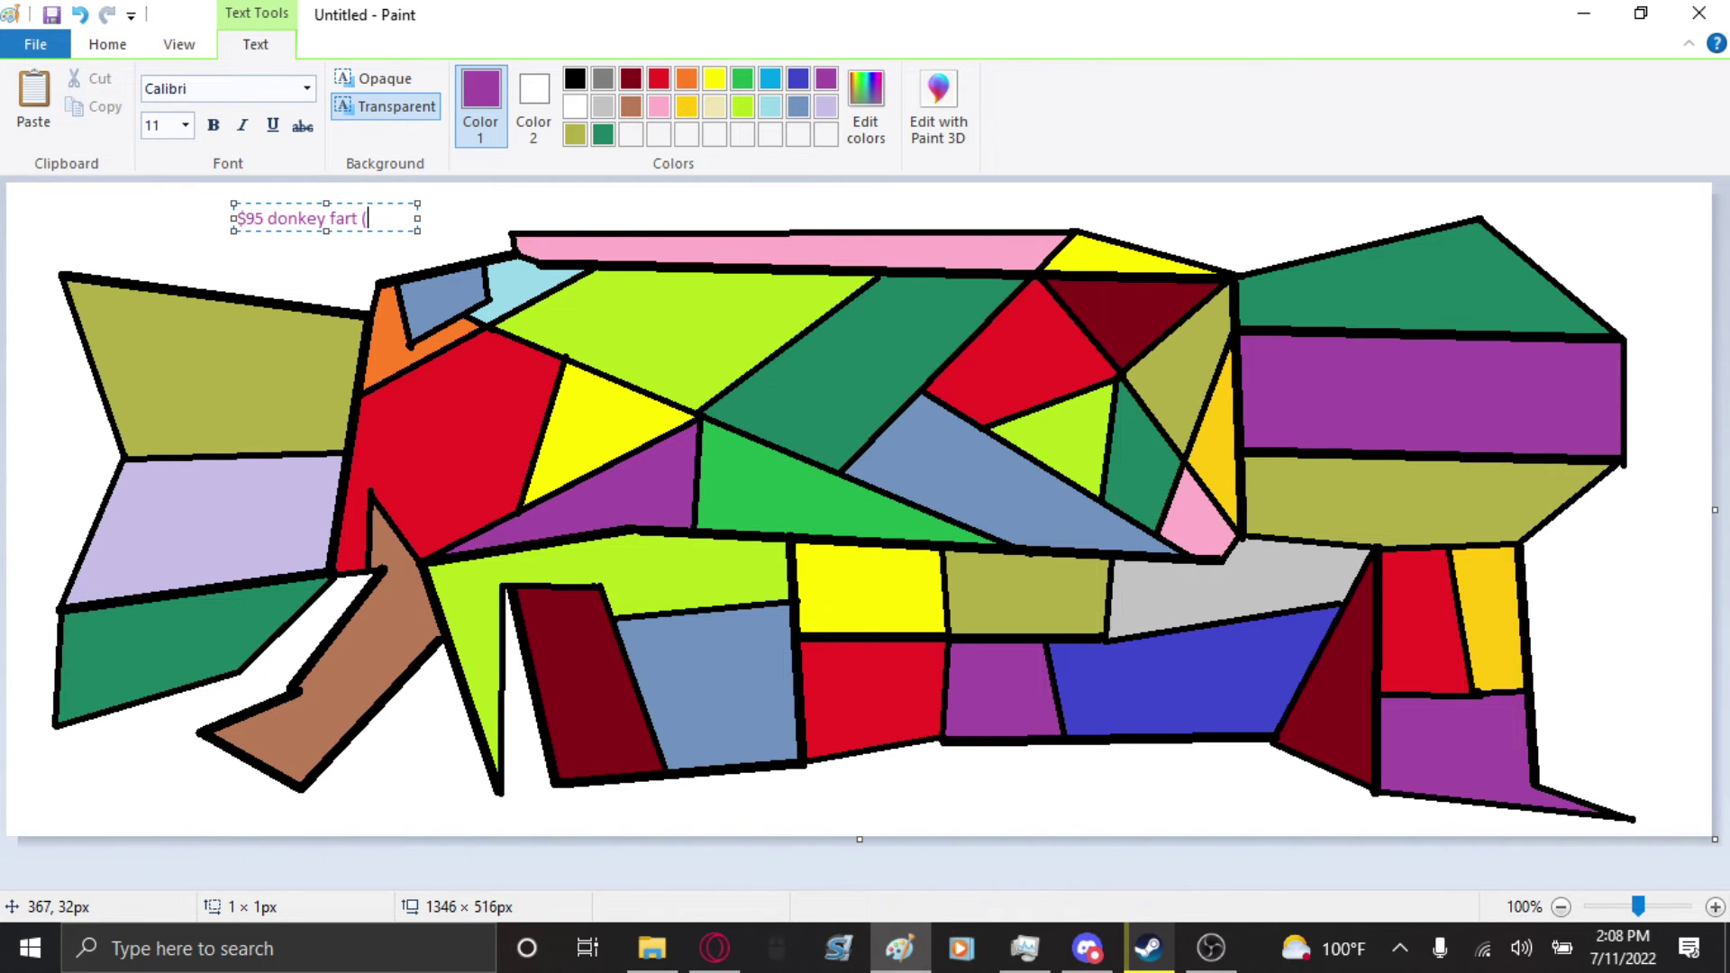
type("erius ")
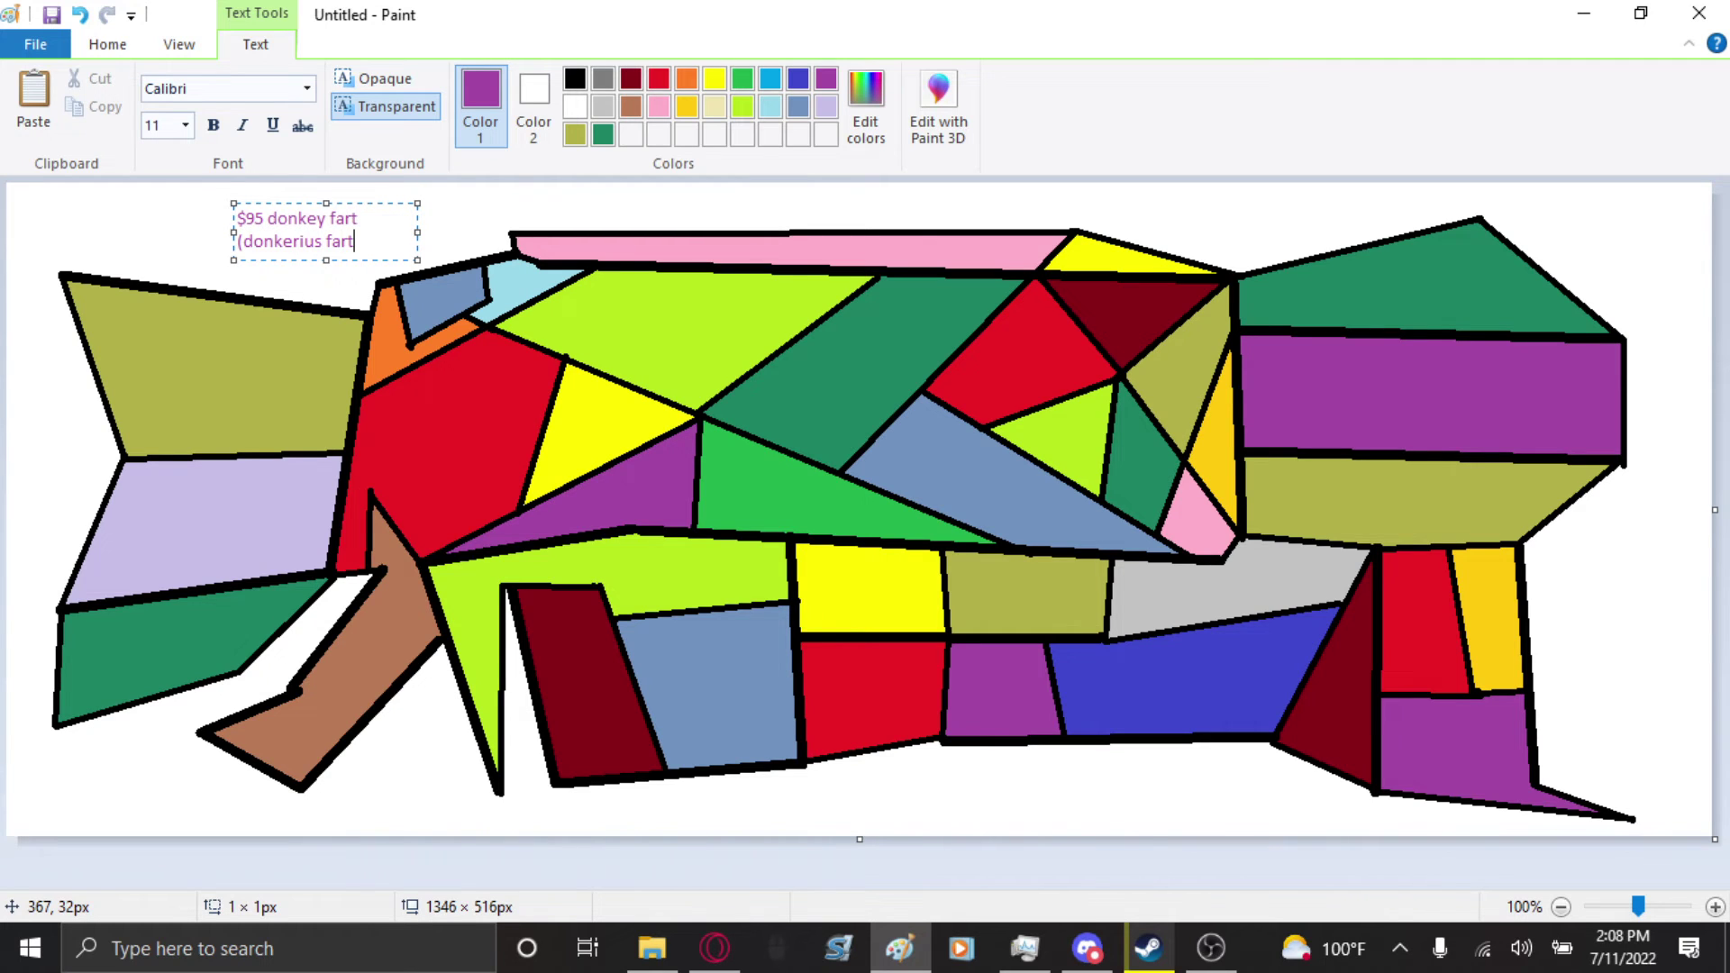
type("dangledoodelus")
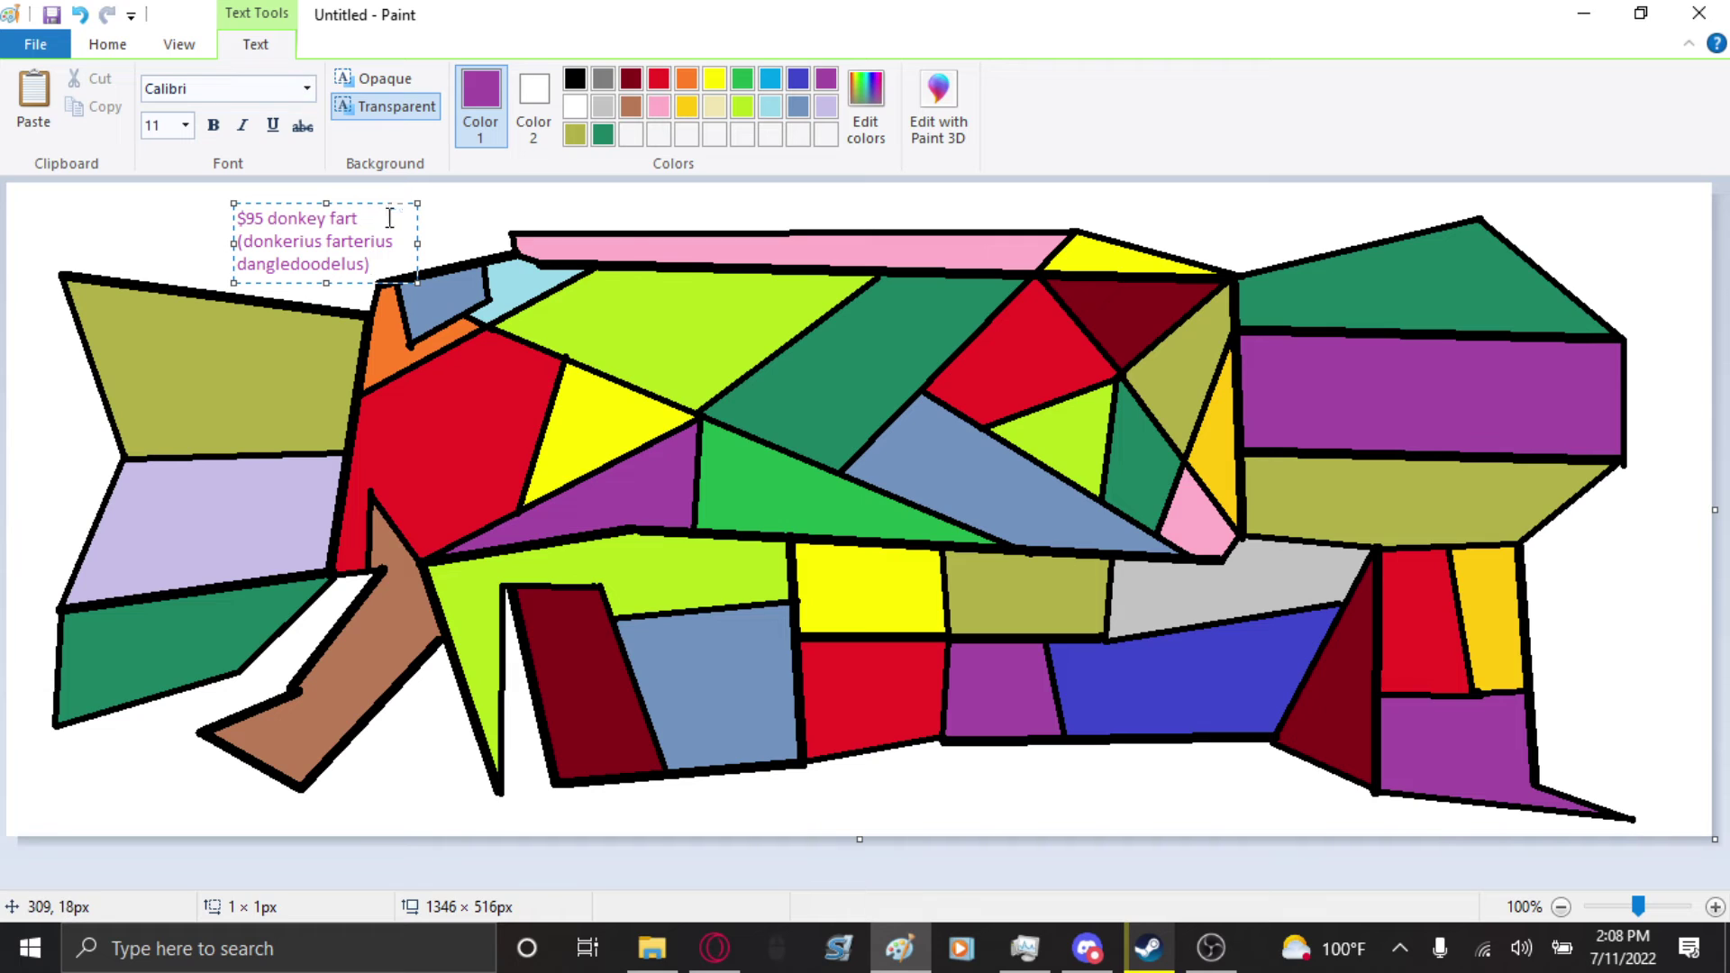
- Shift the caption slightly toward the canvas's upper-left corner, widen its text box so it fits on one line, and finish the text
left_click_drag(379, 203, 336, 189)
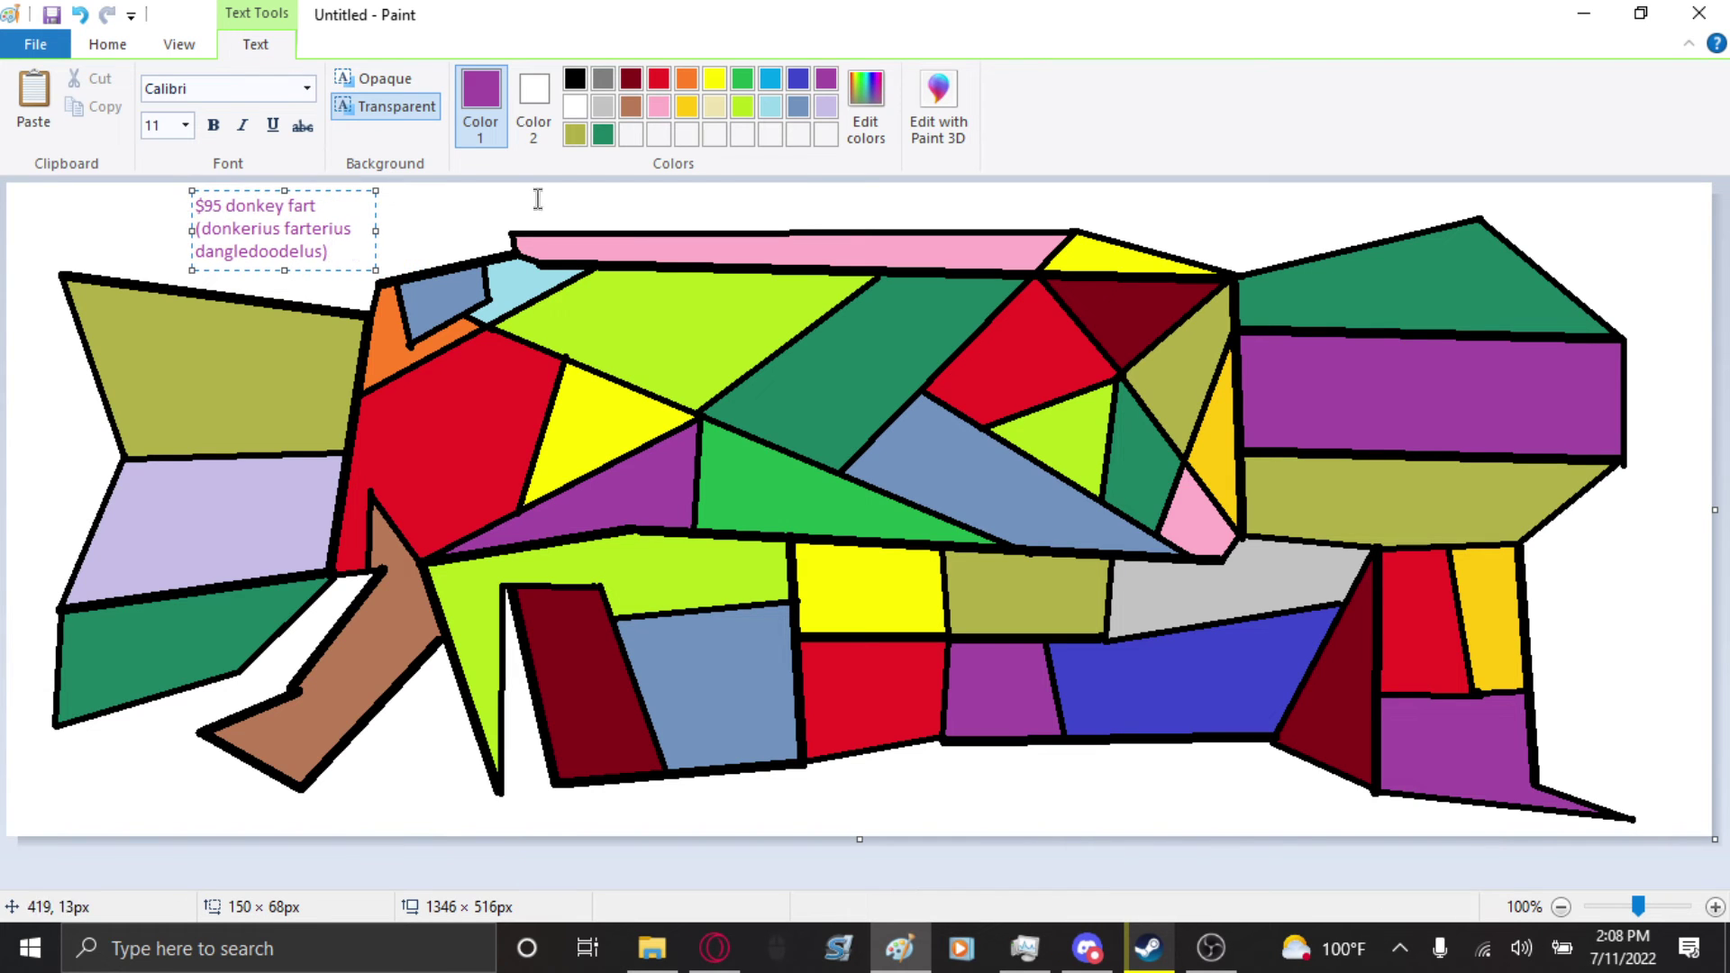
left_click_drag(206, 225, 308, 258)
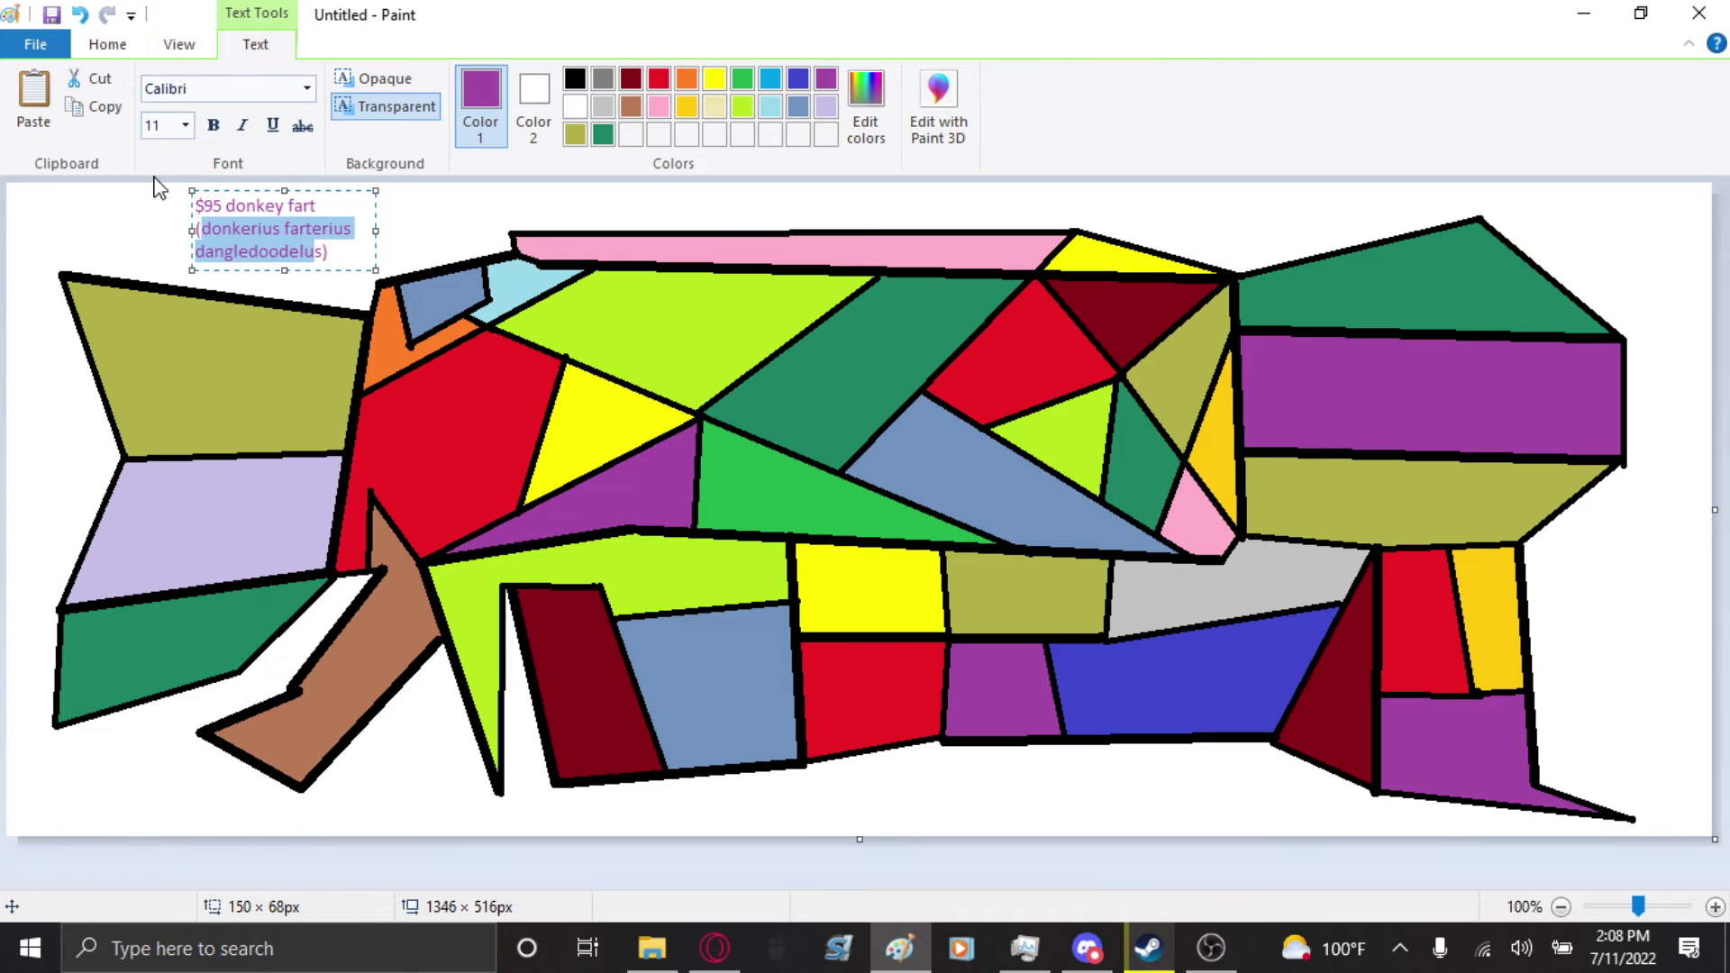
left_click(349, 198)
left_click_drag(320, 206, 624, 232)
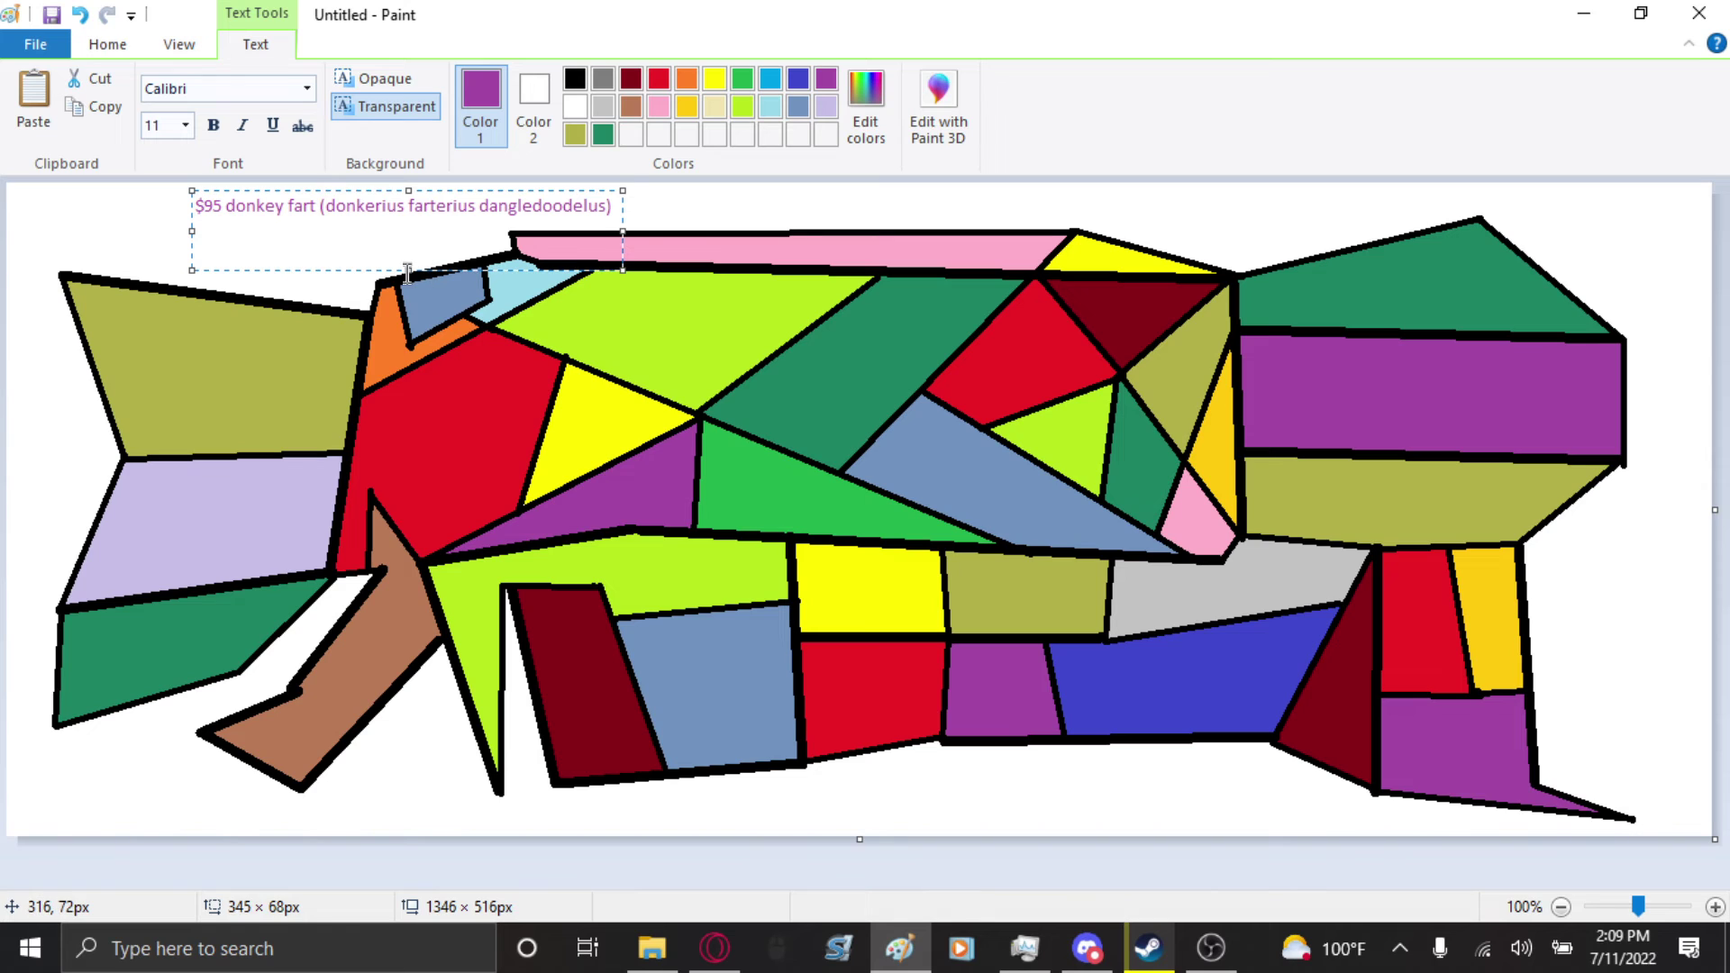
mouse_move(408, 271)
left_mouse_down()
mouse_move(430, 235)
mouse_move(402, 240)
left_mouse_up()
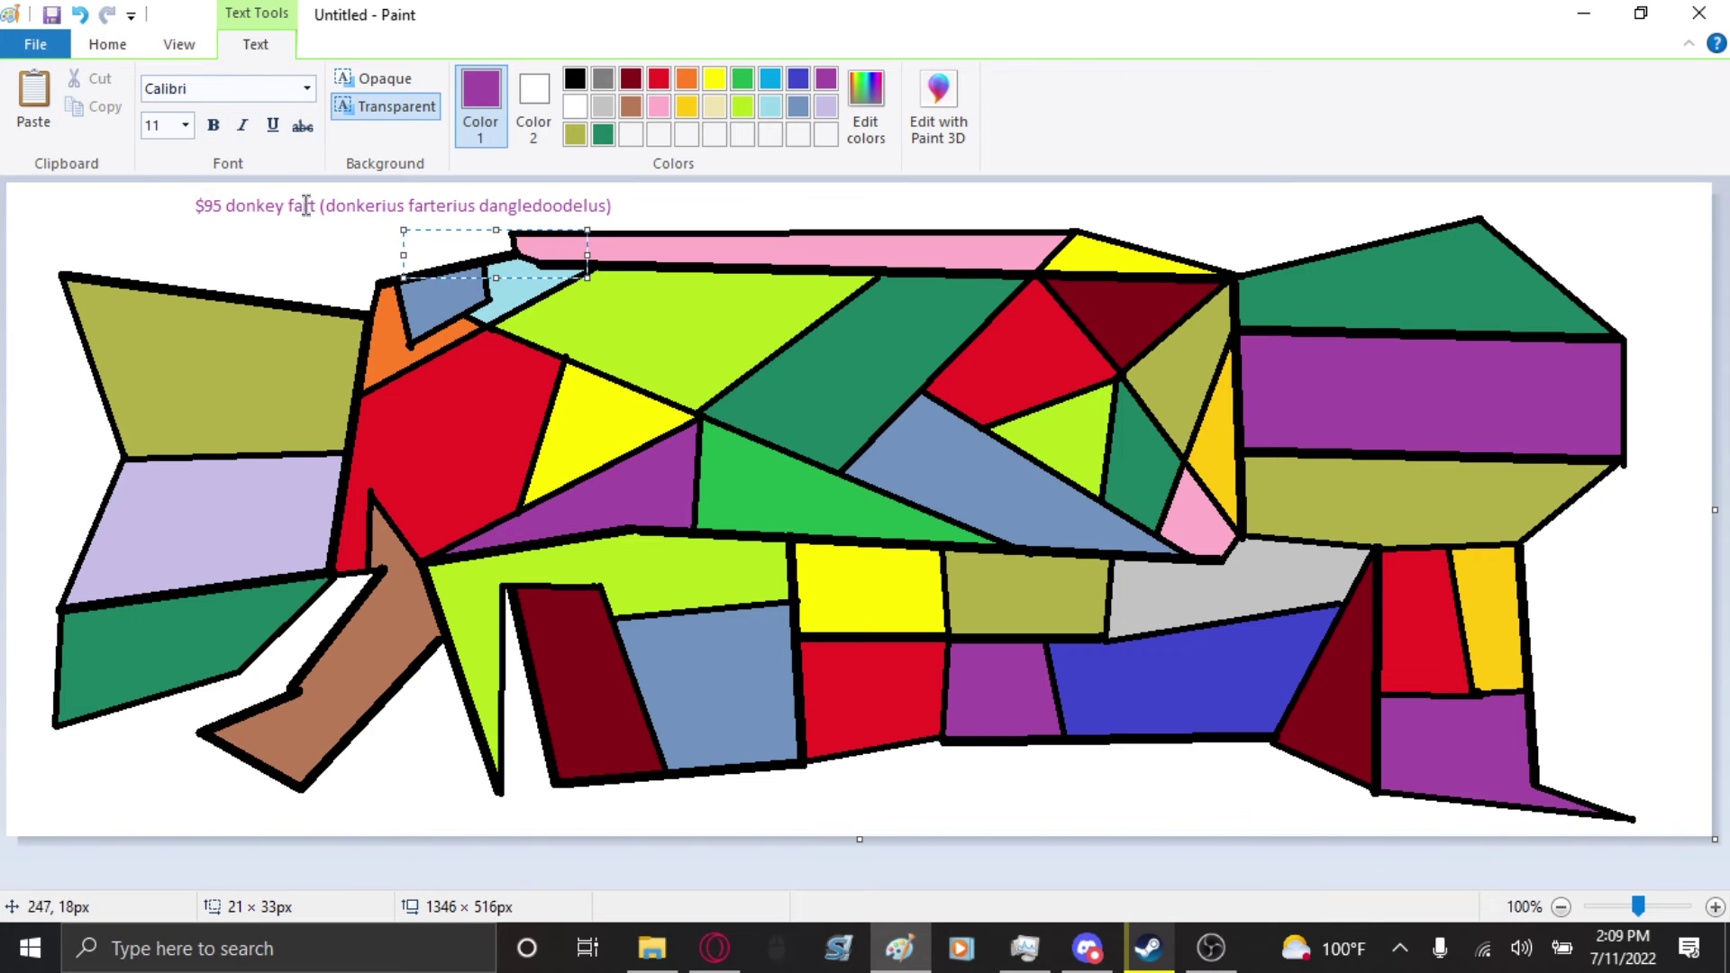
left_click(113, 47)
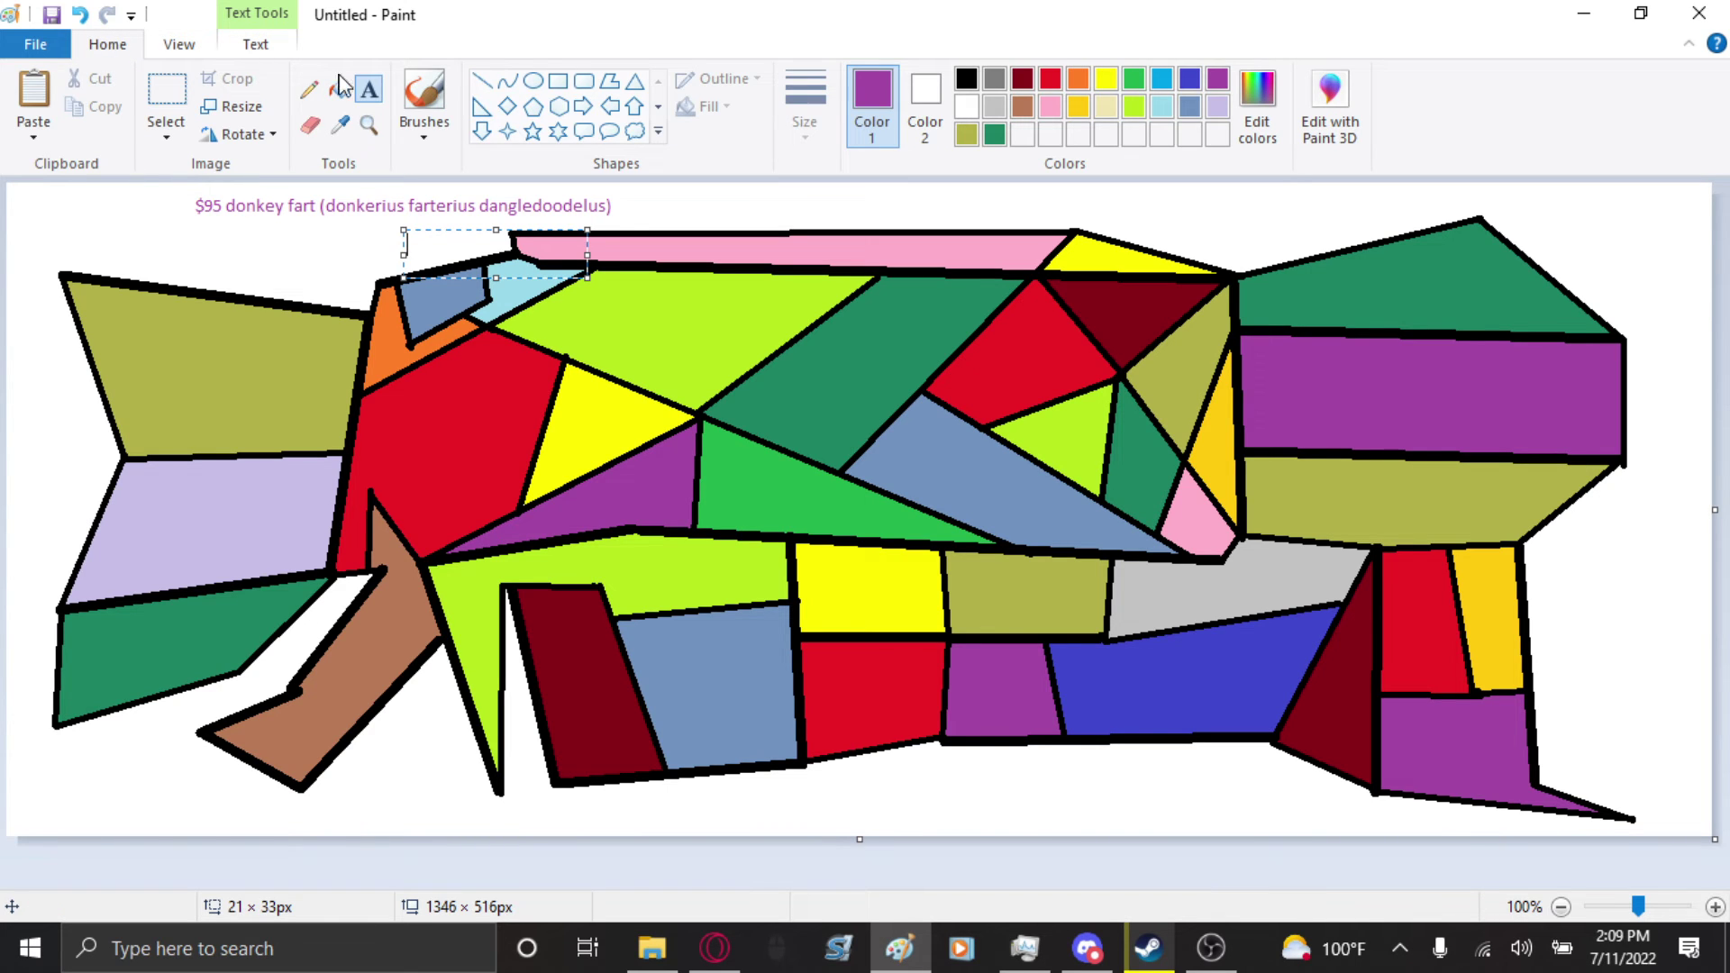
left_click(309, 88)
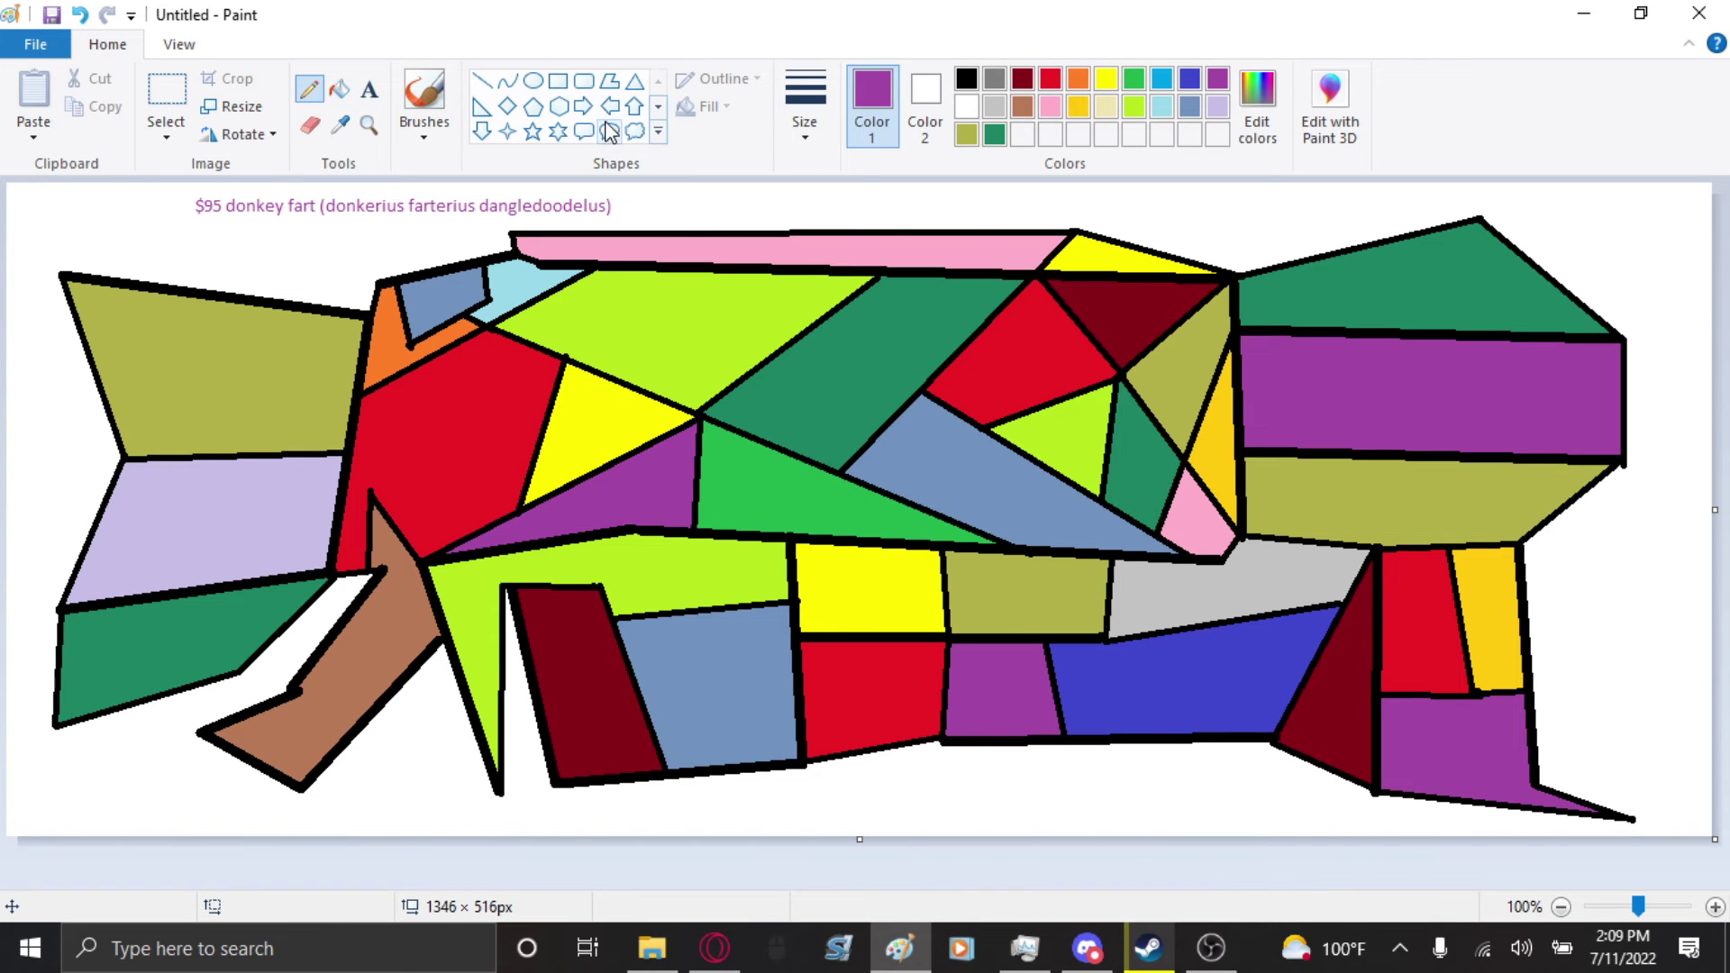
- Refill the brown grip section with blue-gray
left_click(630, 84)
left_click(612, 84)
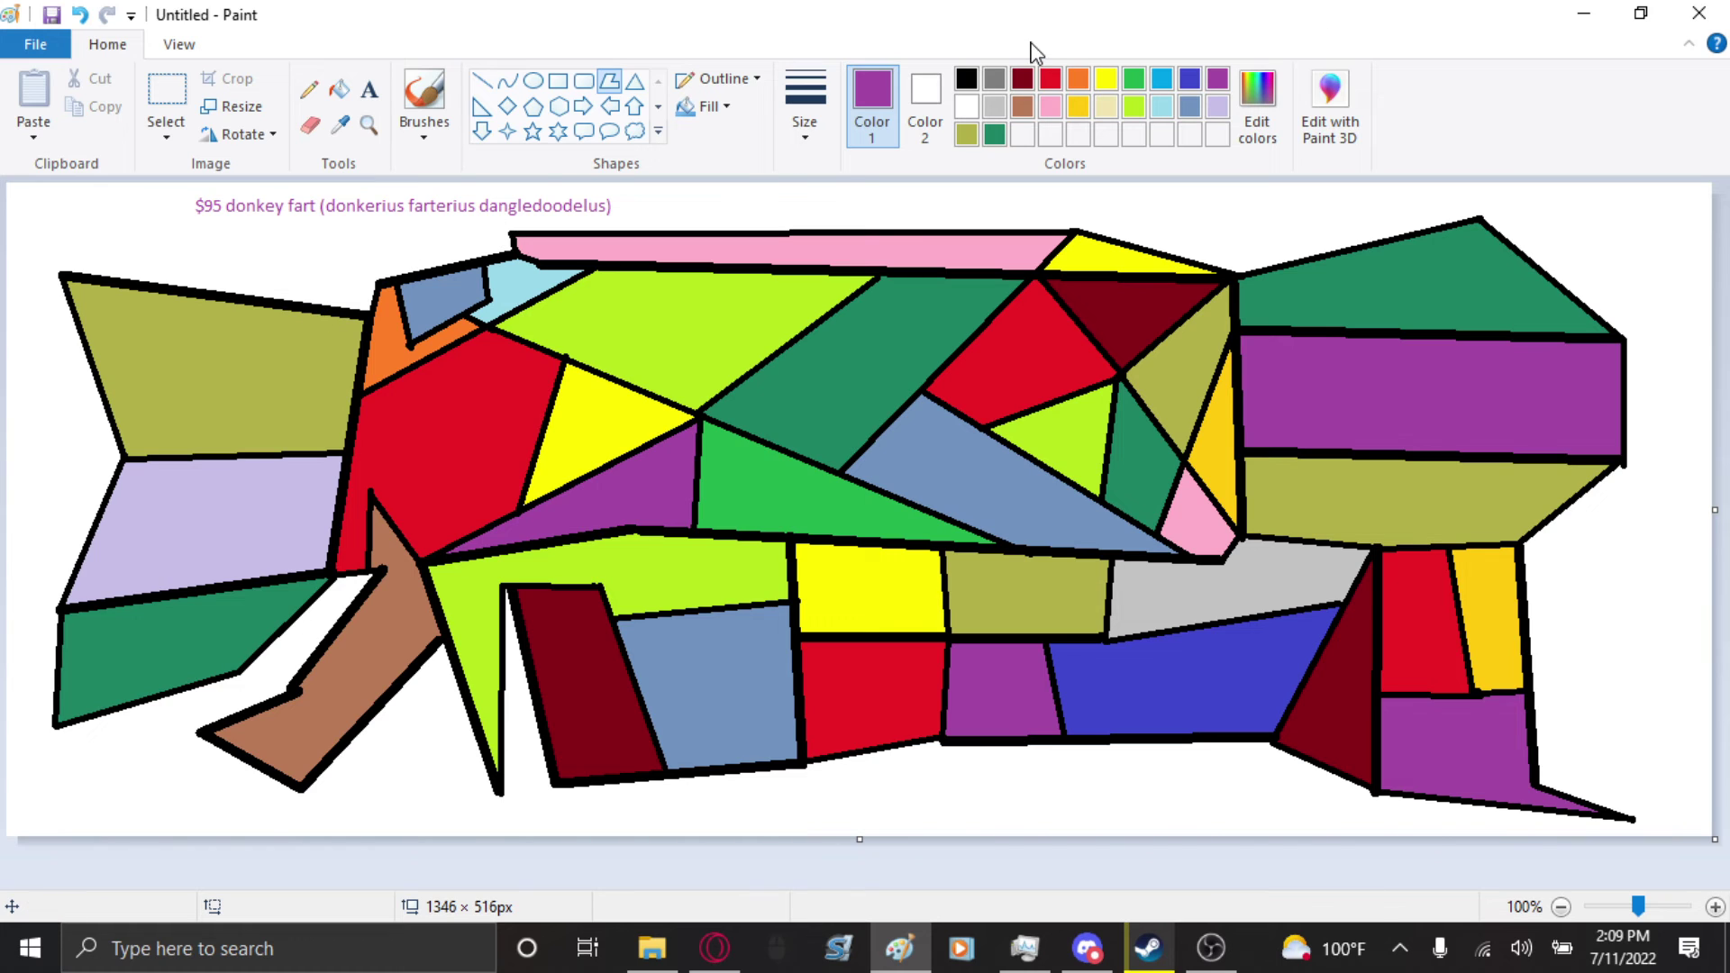
left_click(1216, 106)
left_click(1106, 106)
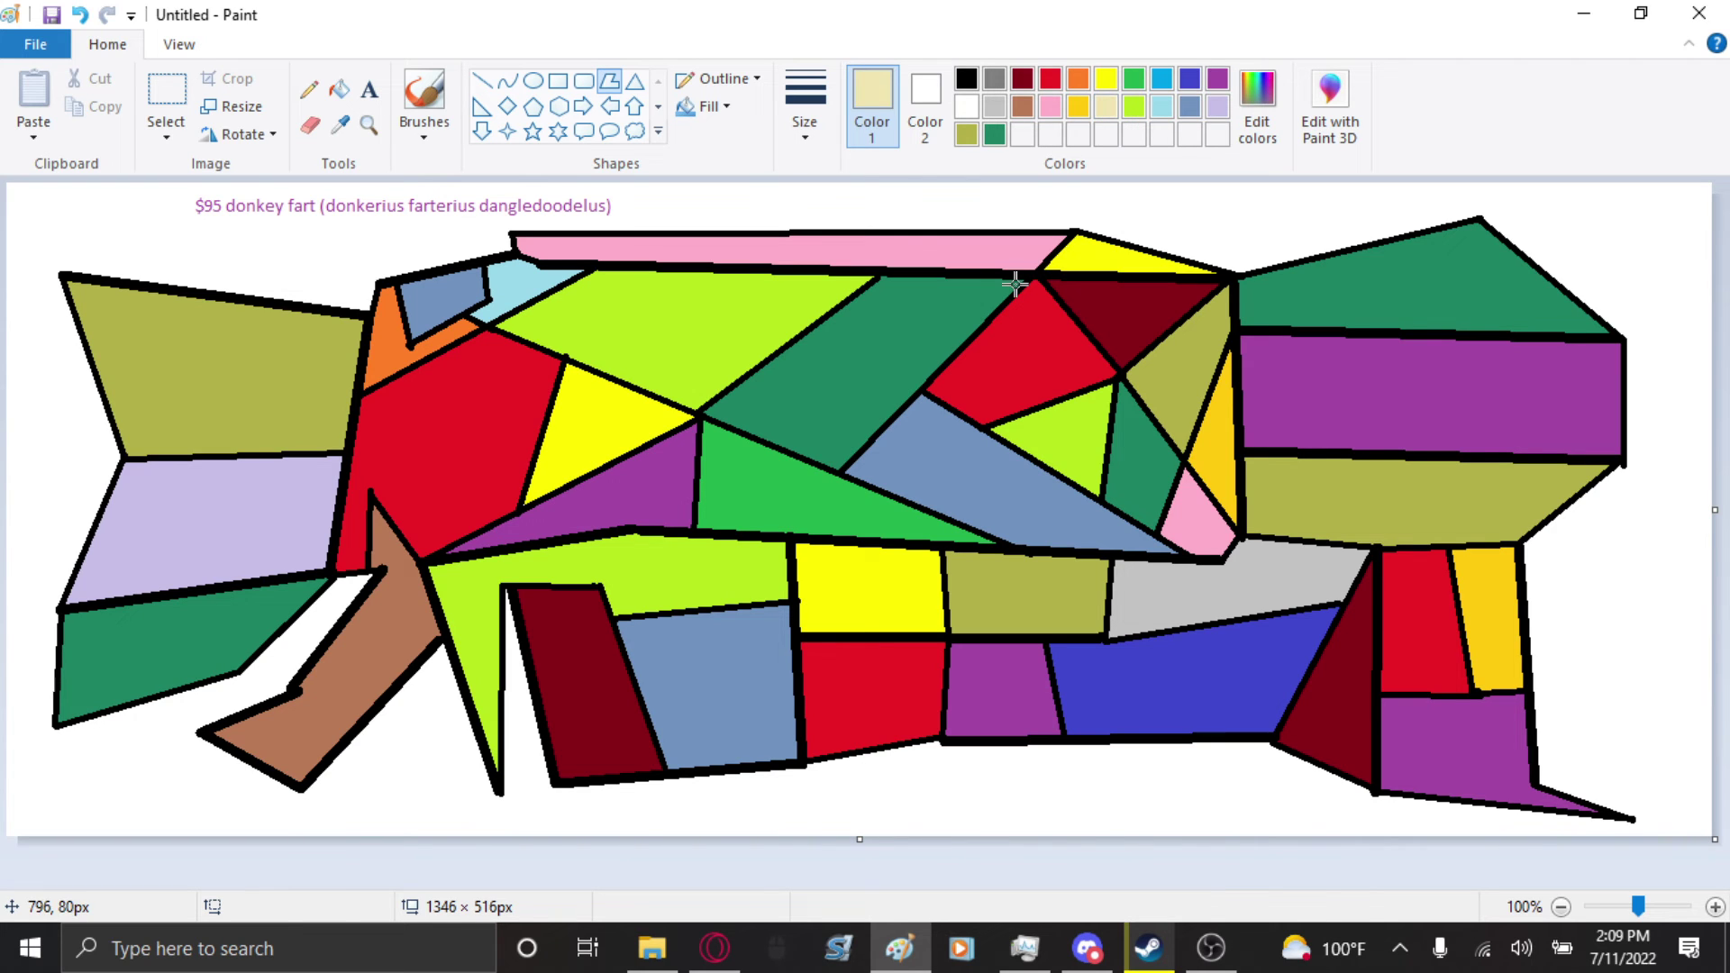
left_click(339, 89)
left_click(1189, 106)
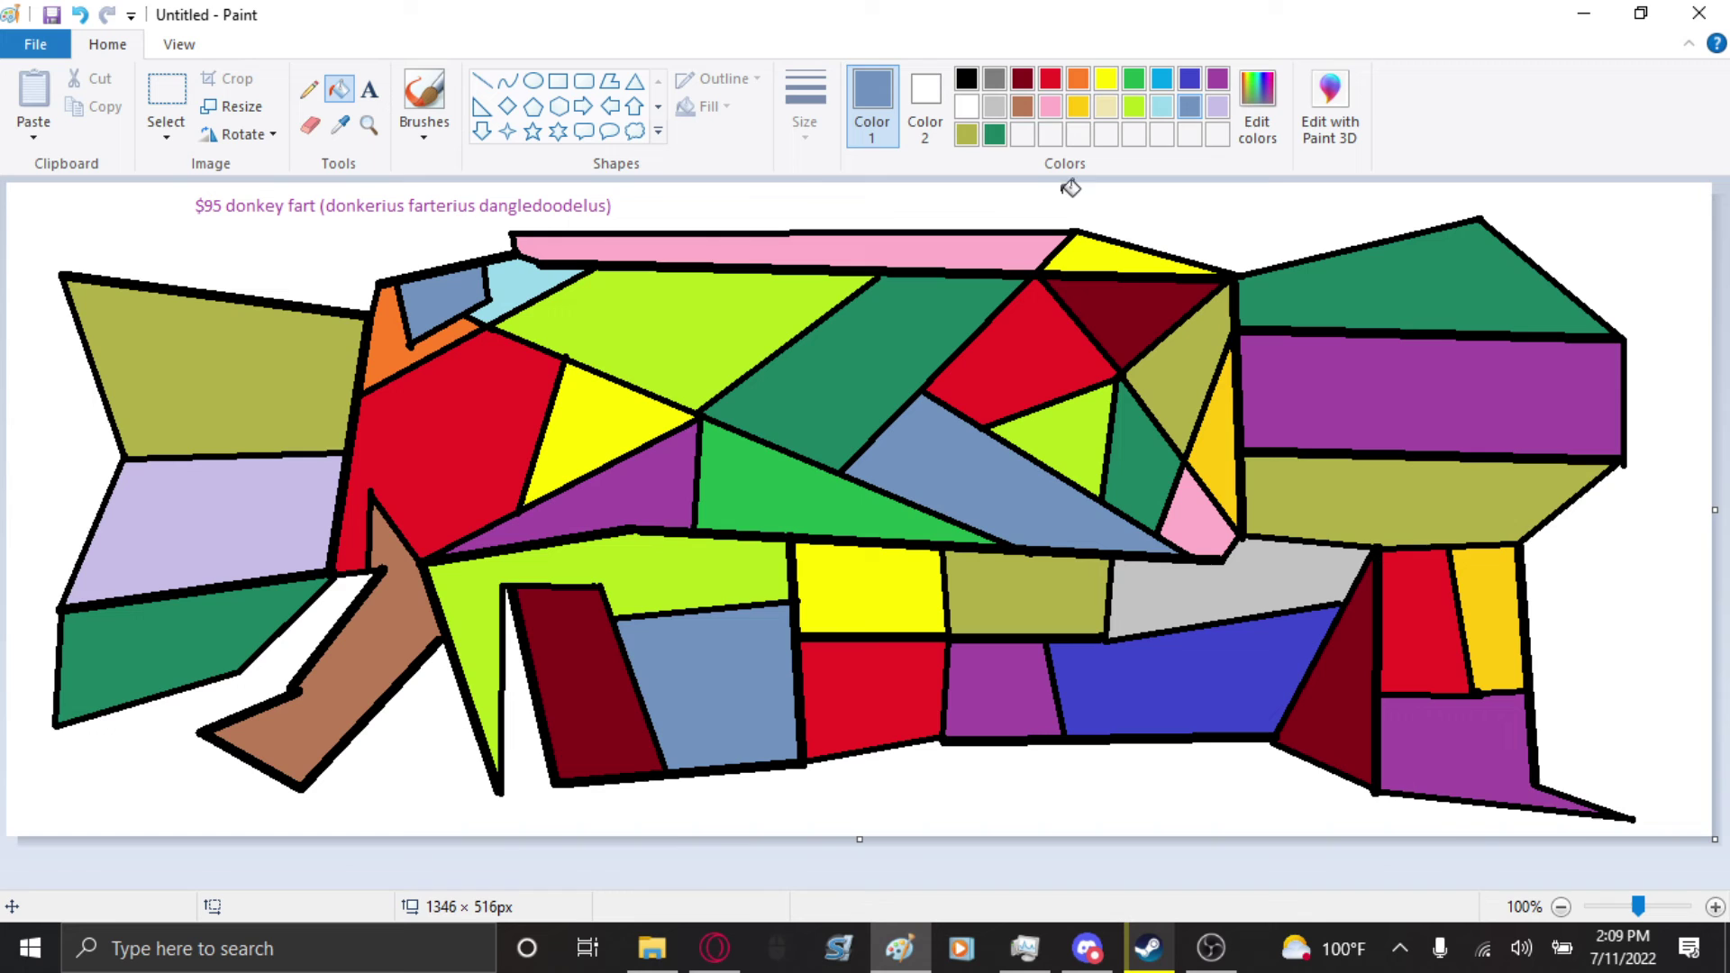
left_click(386, 606)
- Refill the blue-gray grip and the olive section beside the yellow one below the body with rose pink
left_click(1049, 108)
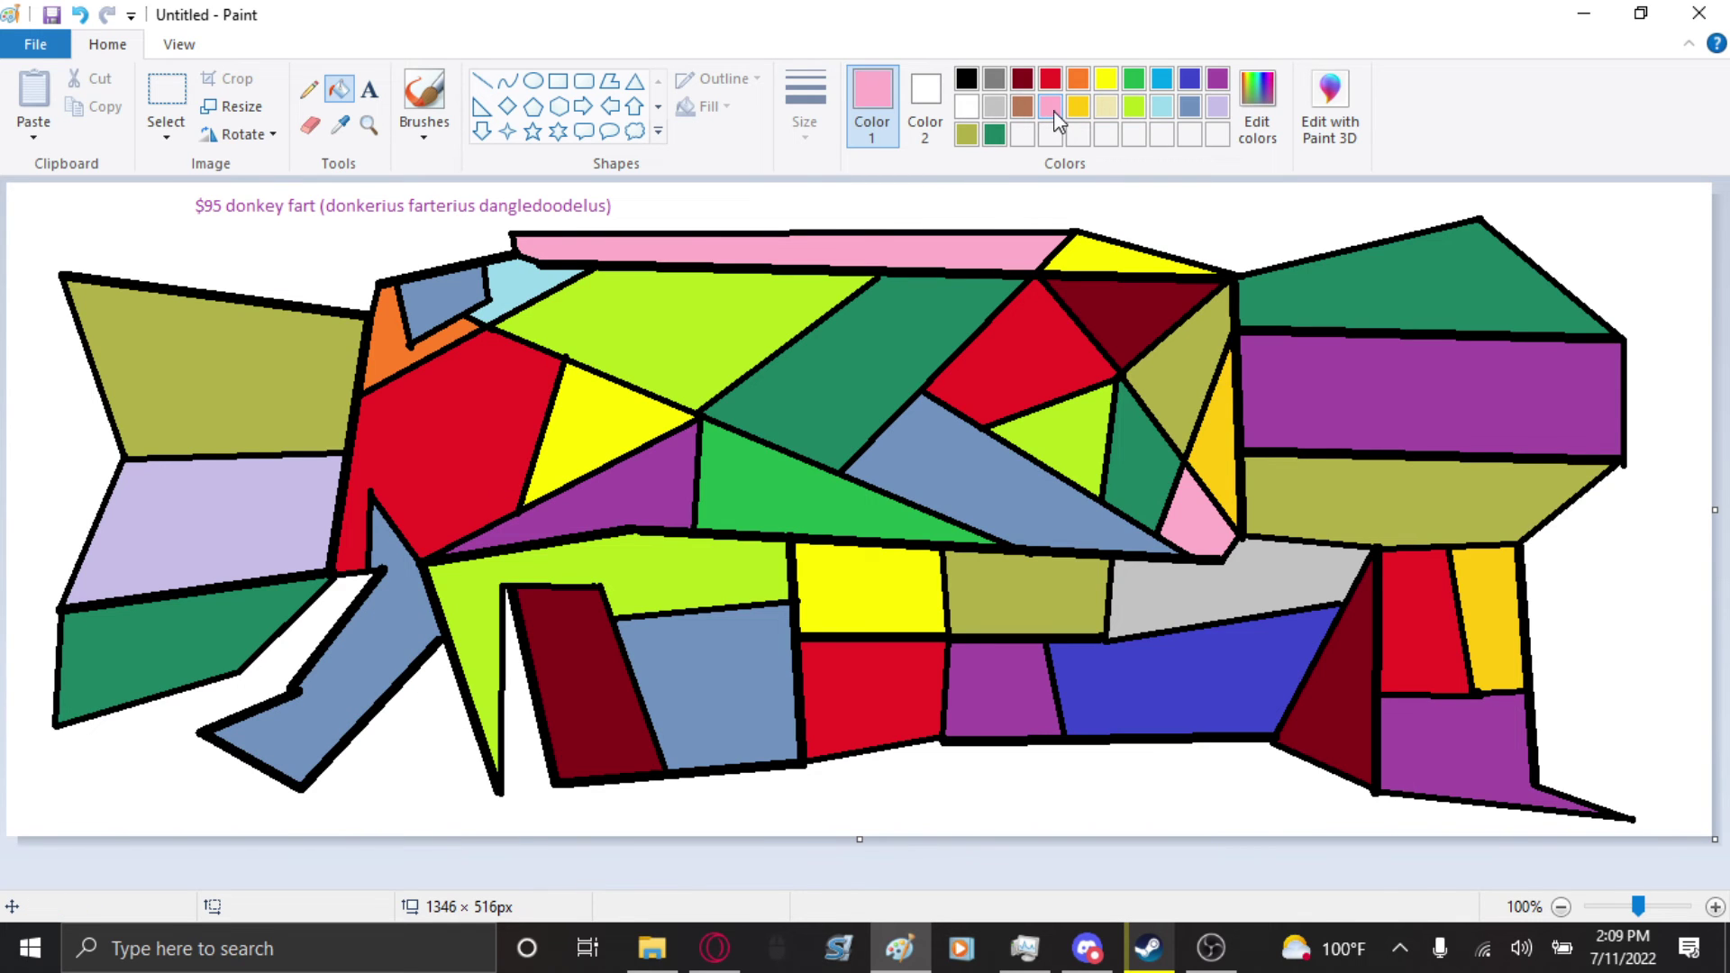
left_click(343, 637)
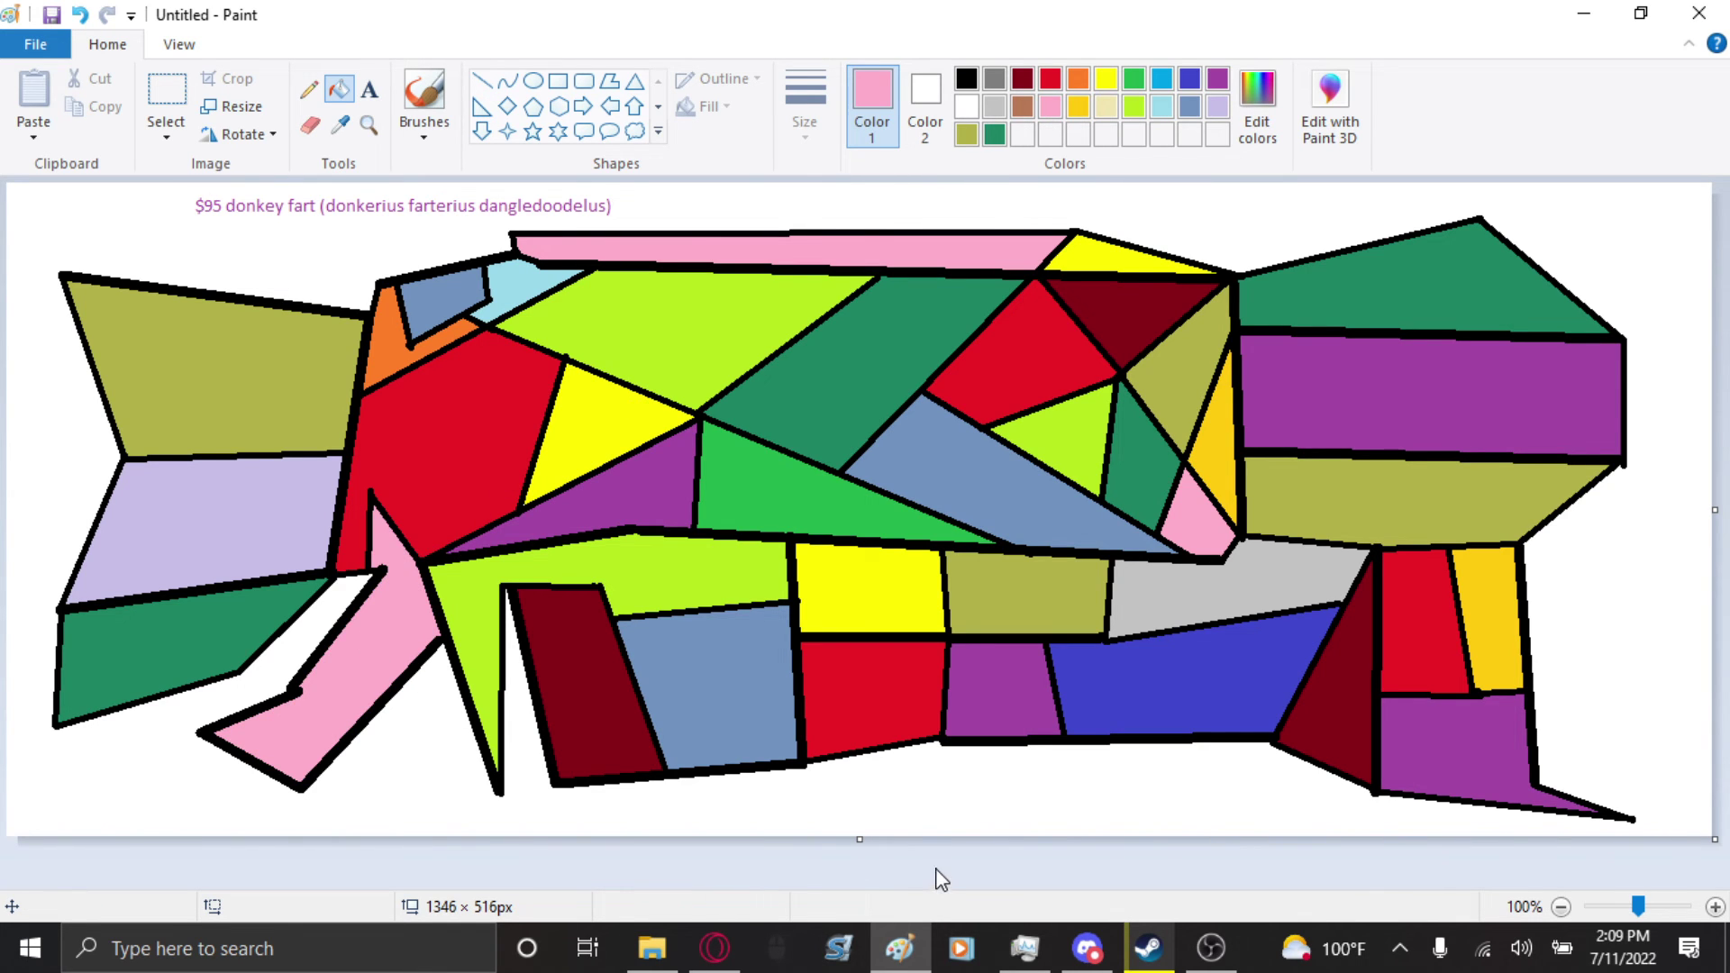
left_click(1053, 599)
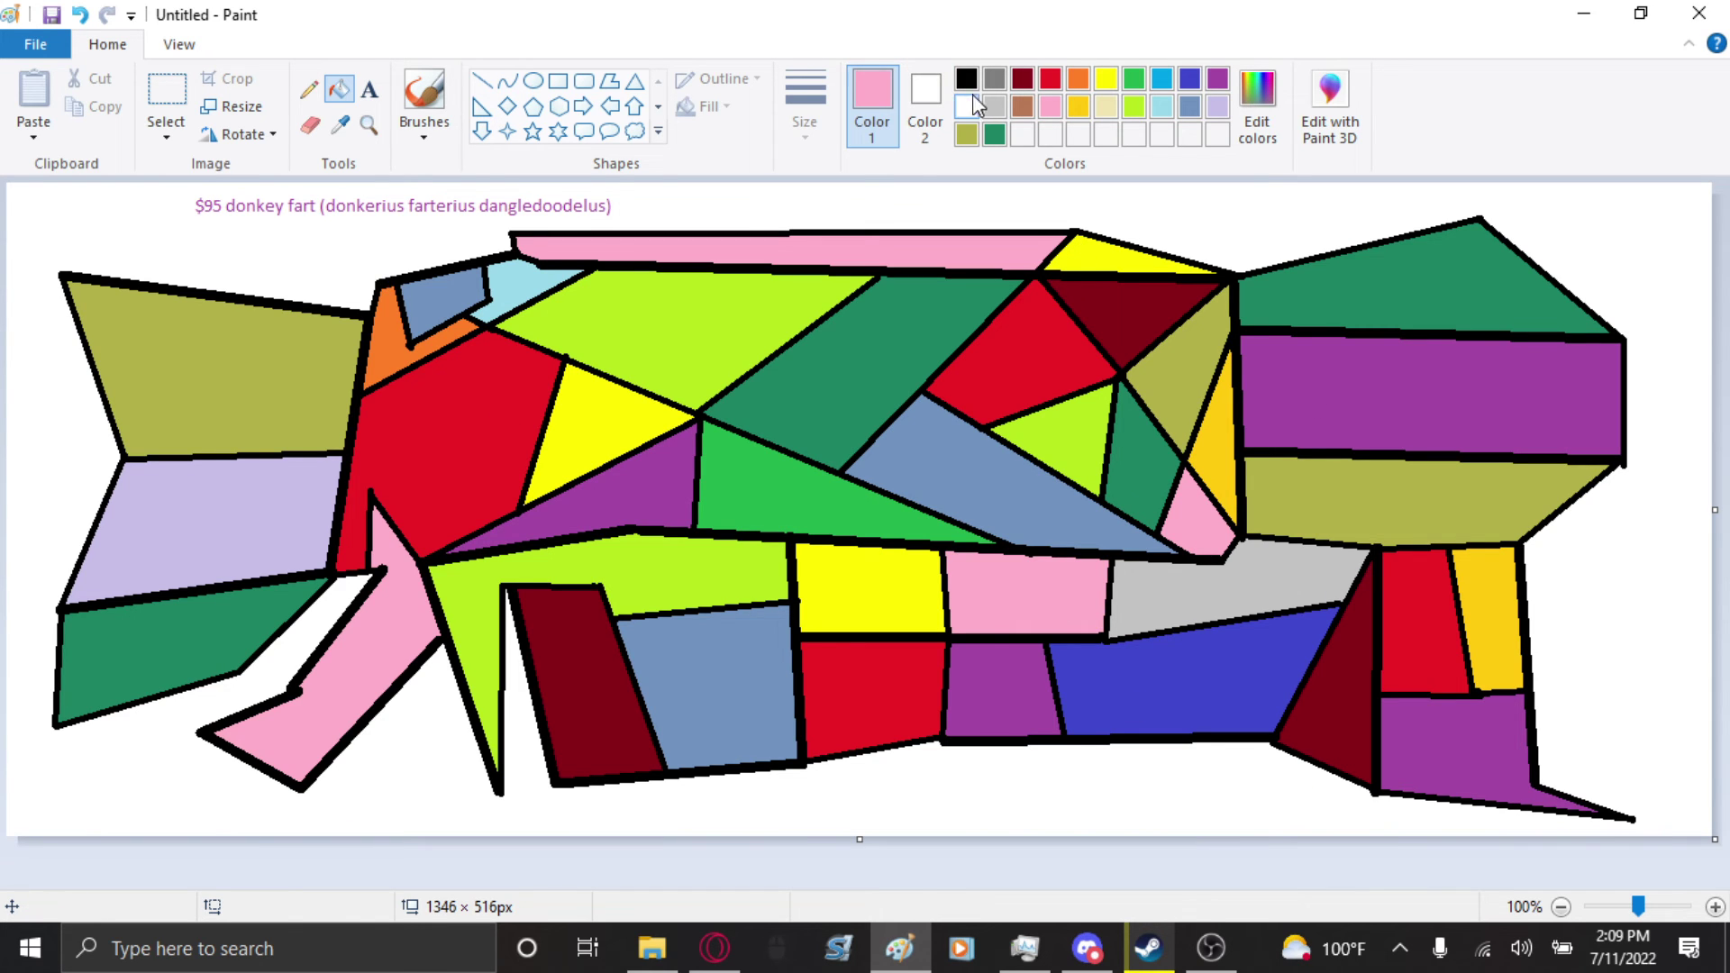
- Try gray on the olive upper stock section and replace it with lavender
left_click(995, 79)
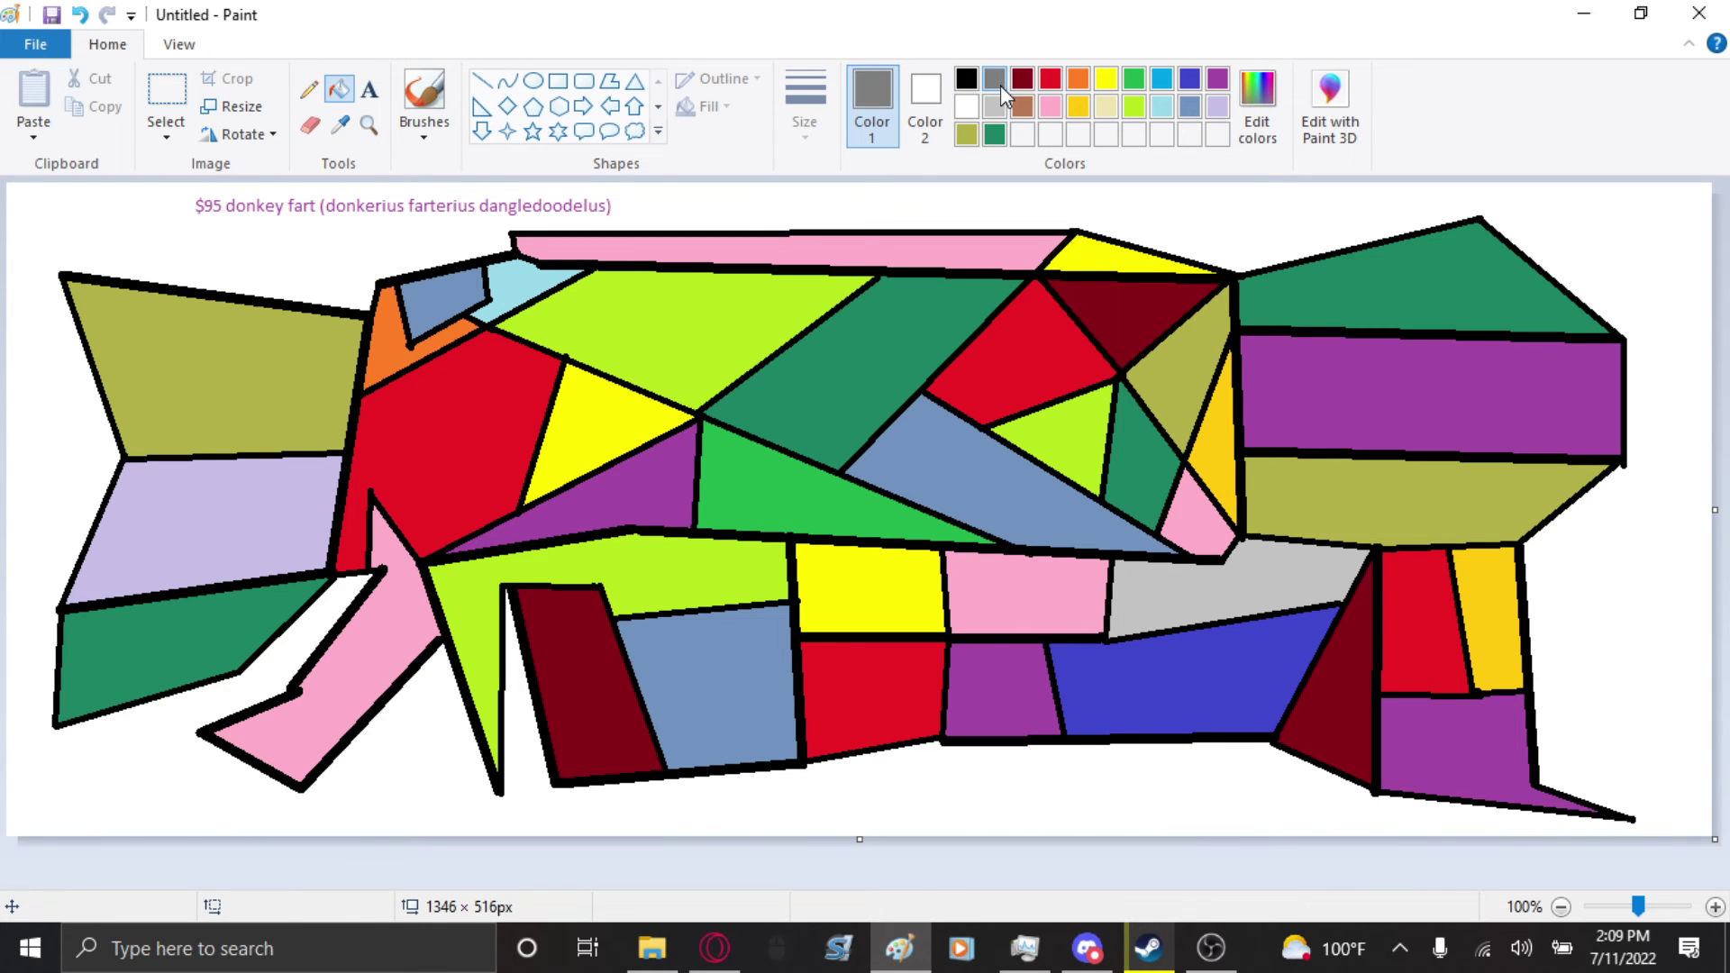
left_click(284, 350)
left_click(1135, 81)
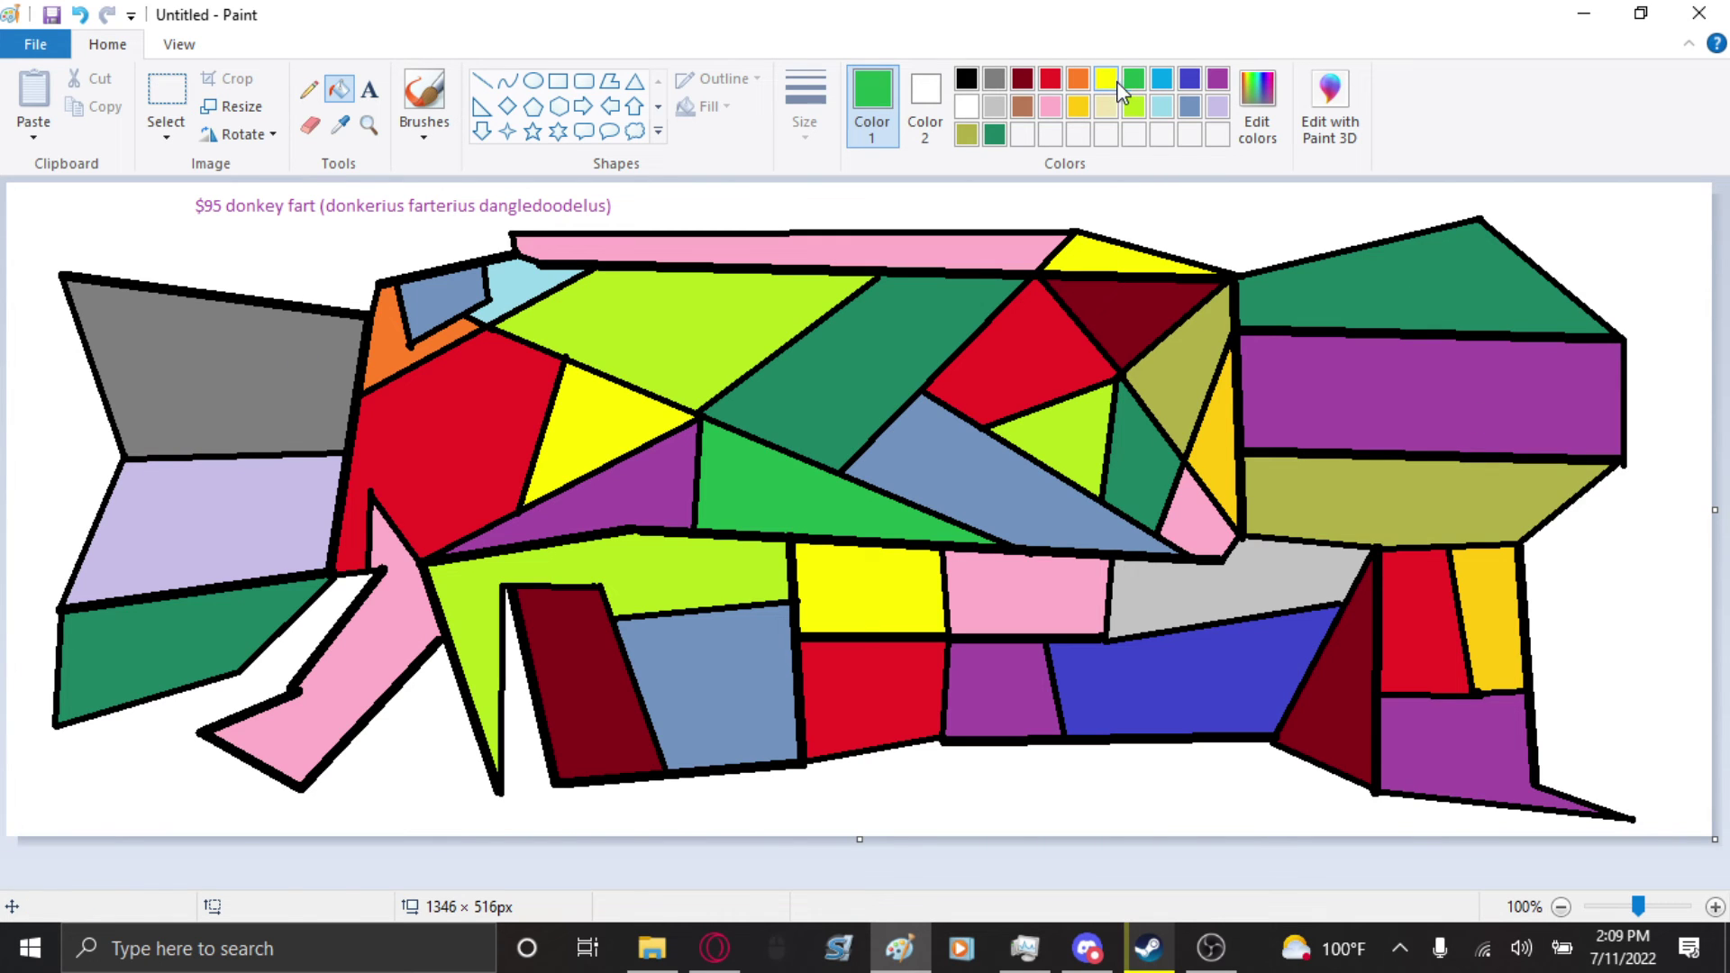
left_click(1081, 79)
left_click(1217, 81)
left_click(1218, 108)
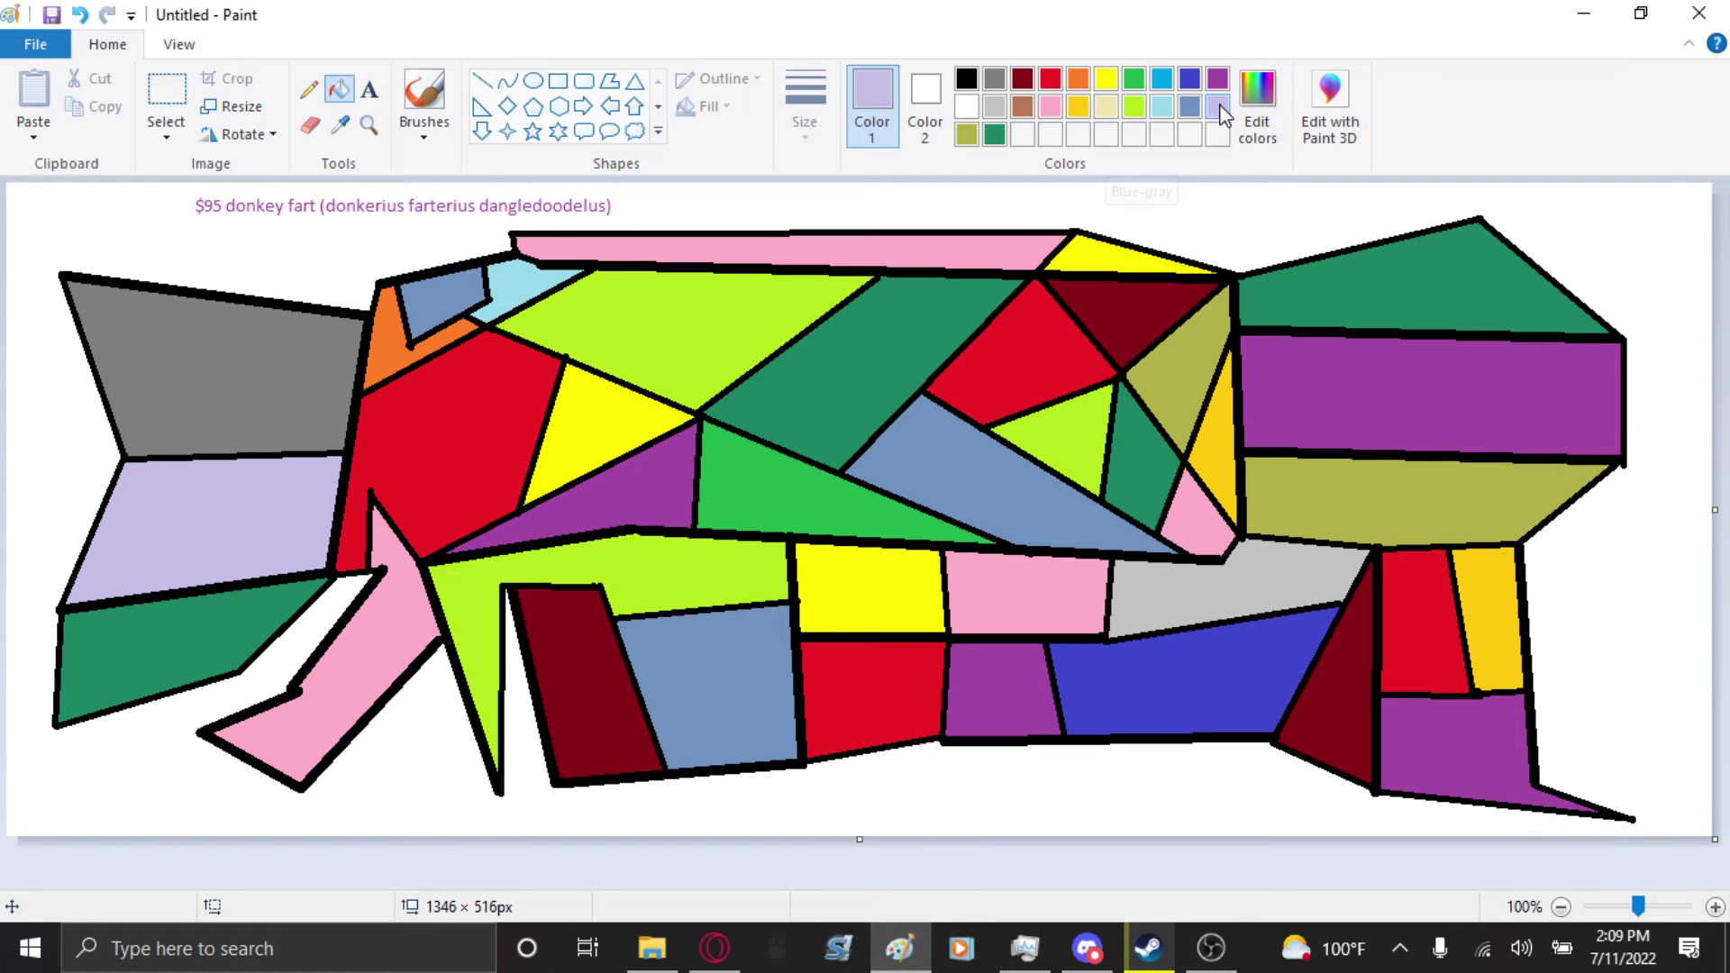
left_click(144, 347)
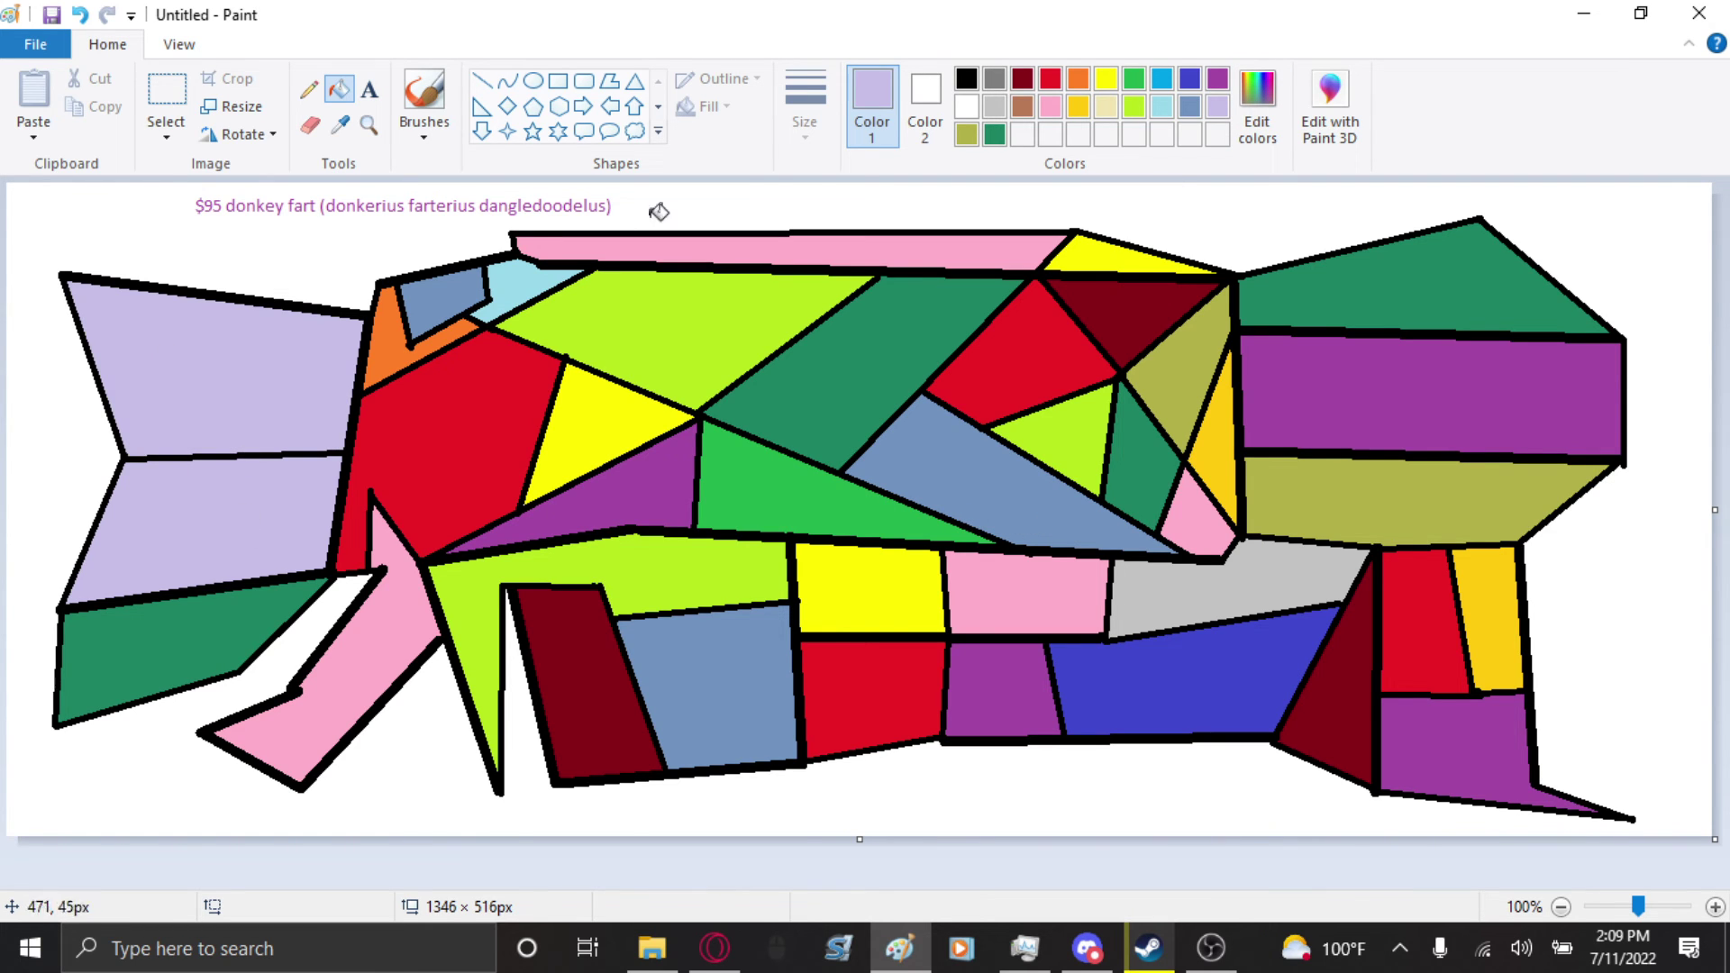
- Refill the lavender middle stock section with indigo blue
left_click(1133, 79)
left_click(1162, 80)
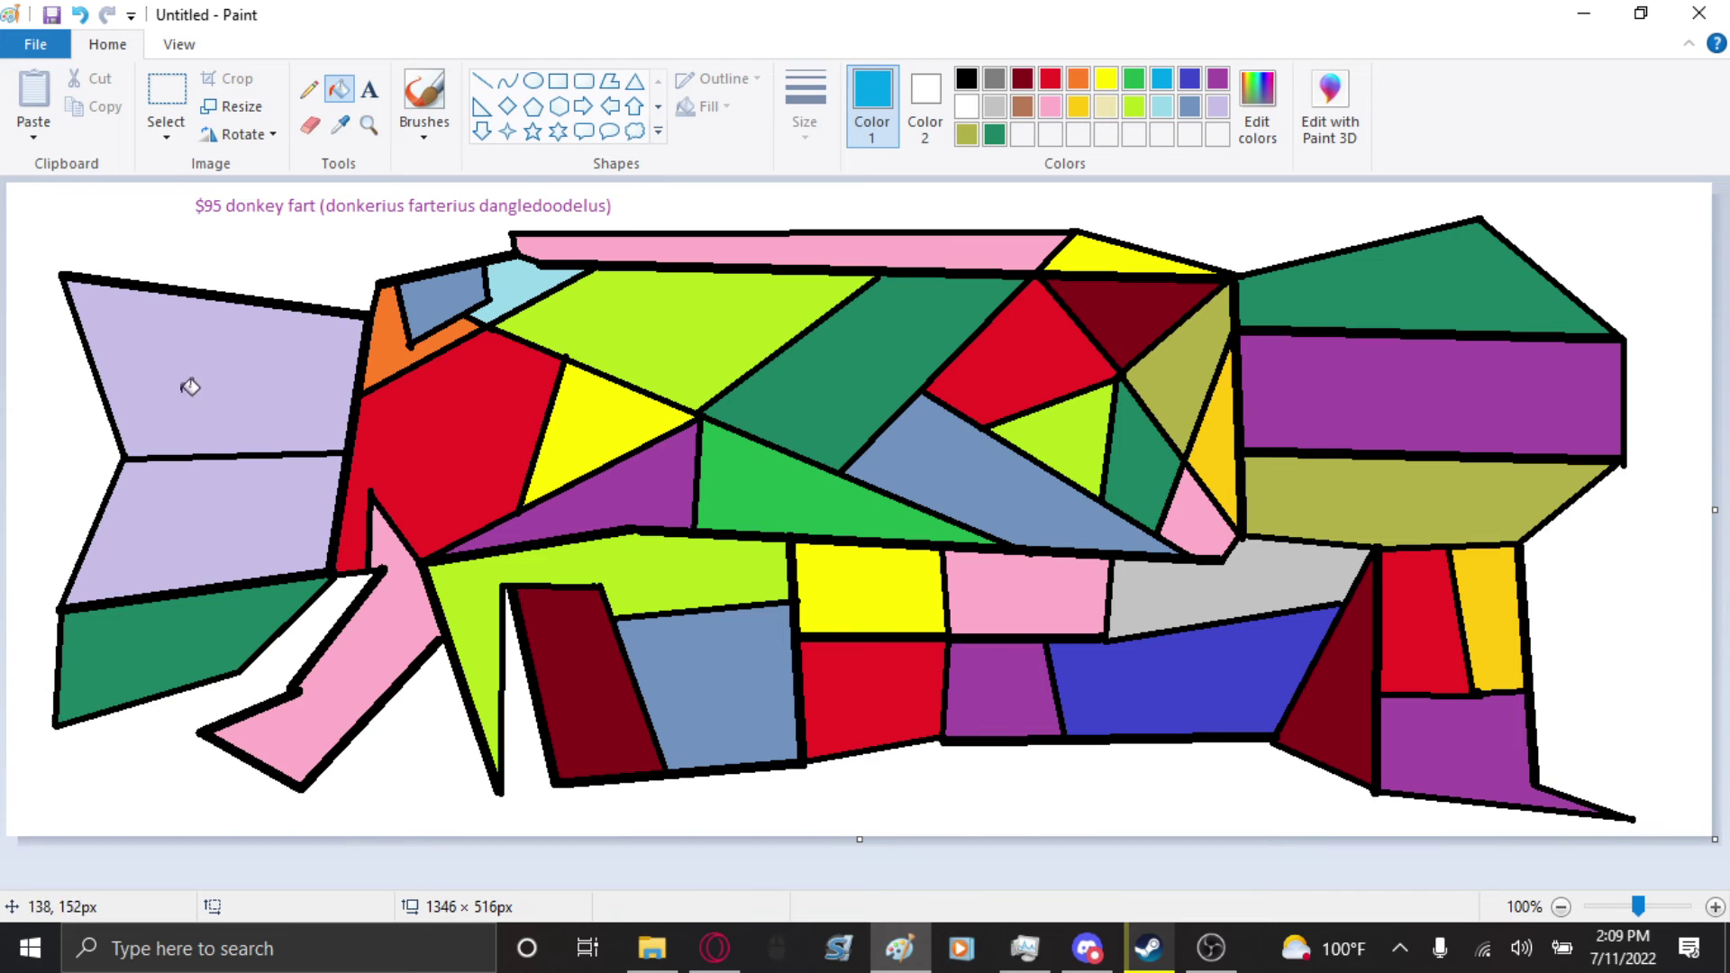
left_click(1189, 81)
left_click(309, 493)
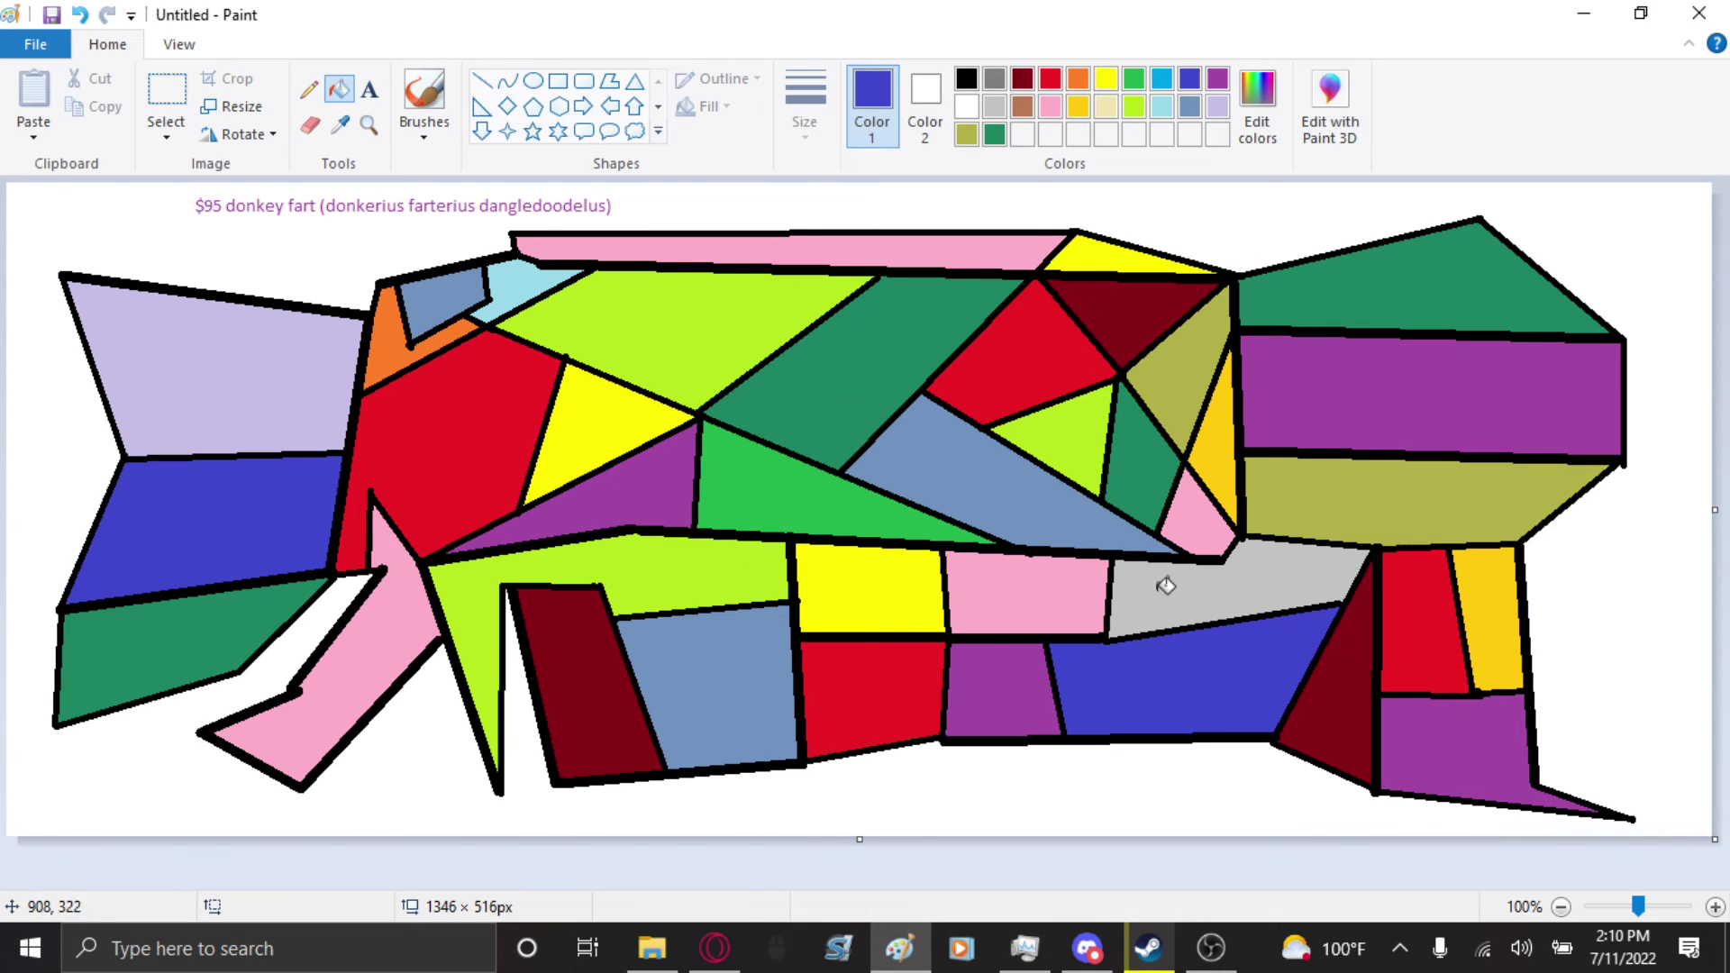
- Refill the light gray section above the indigo one in the lower front part with lime
left_click(1050, 79)
left_click(1022, 79)
left_click(1075, 78)
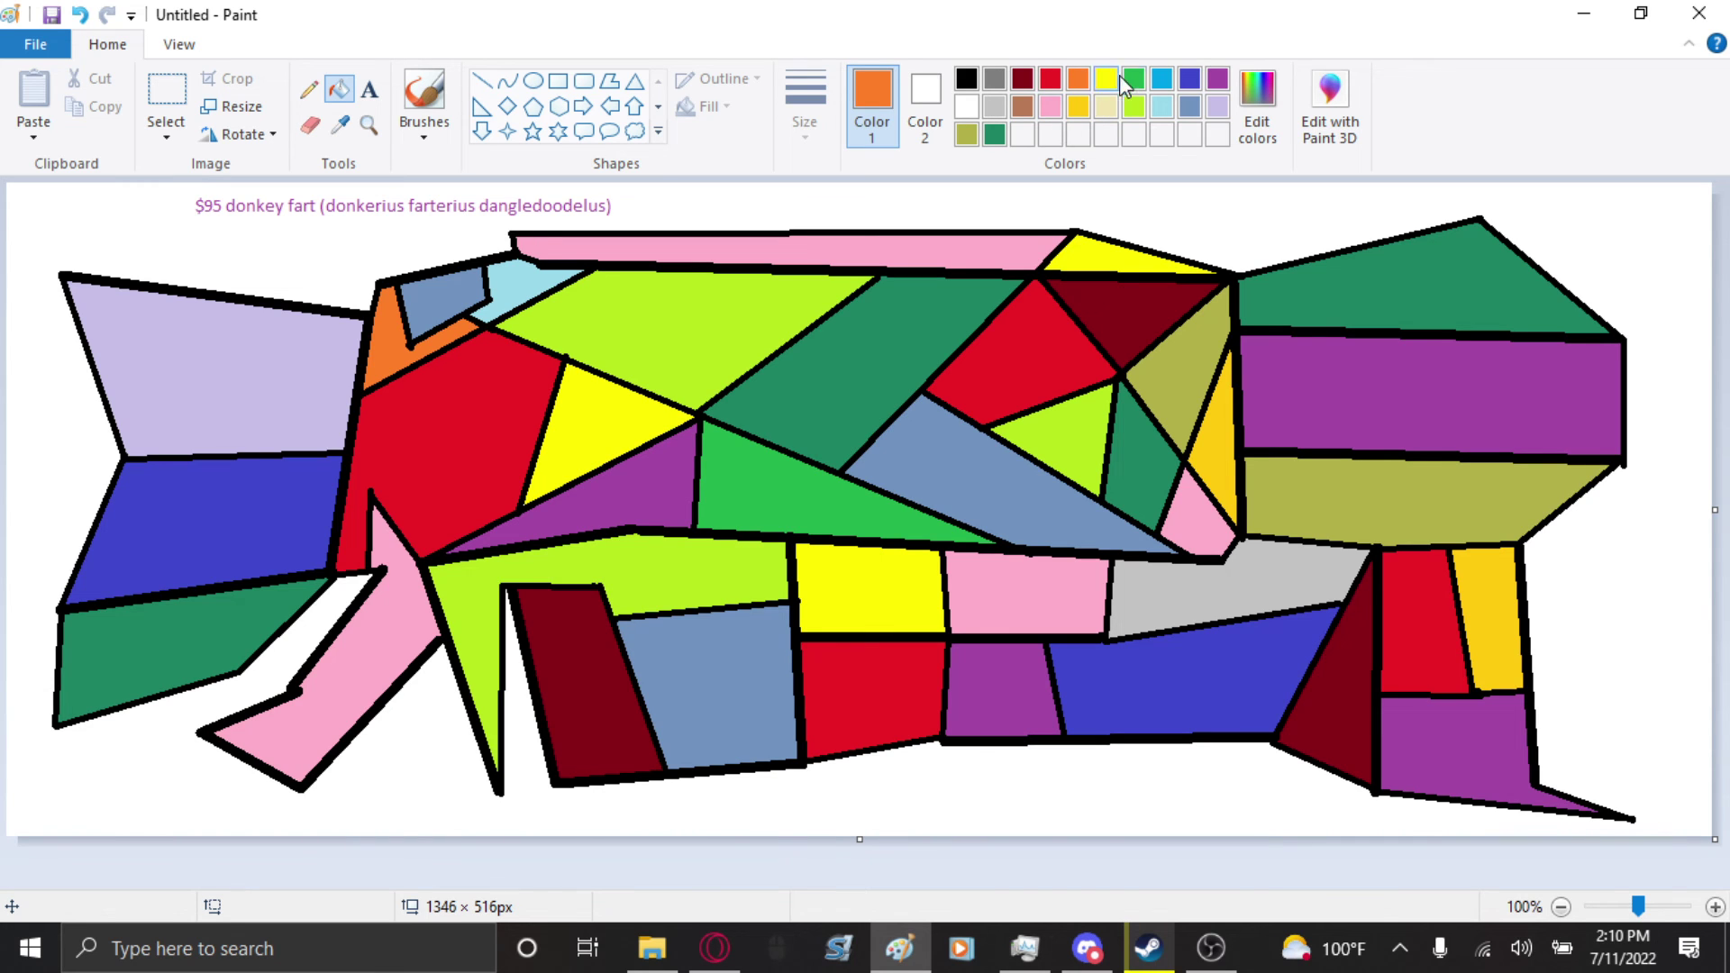
left_click(1133, 106)
left_click(1278, 587)
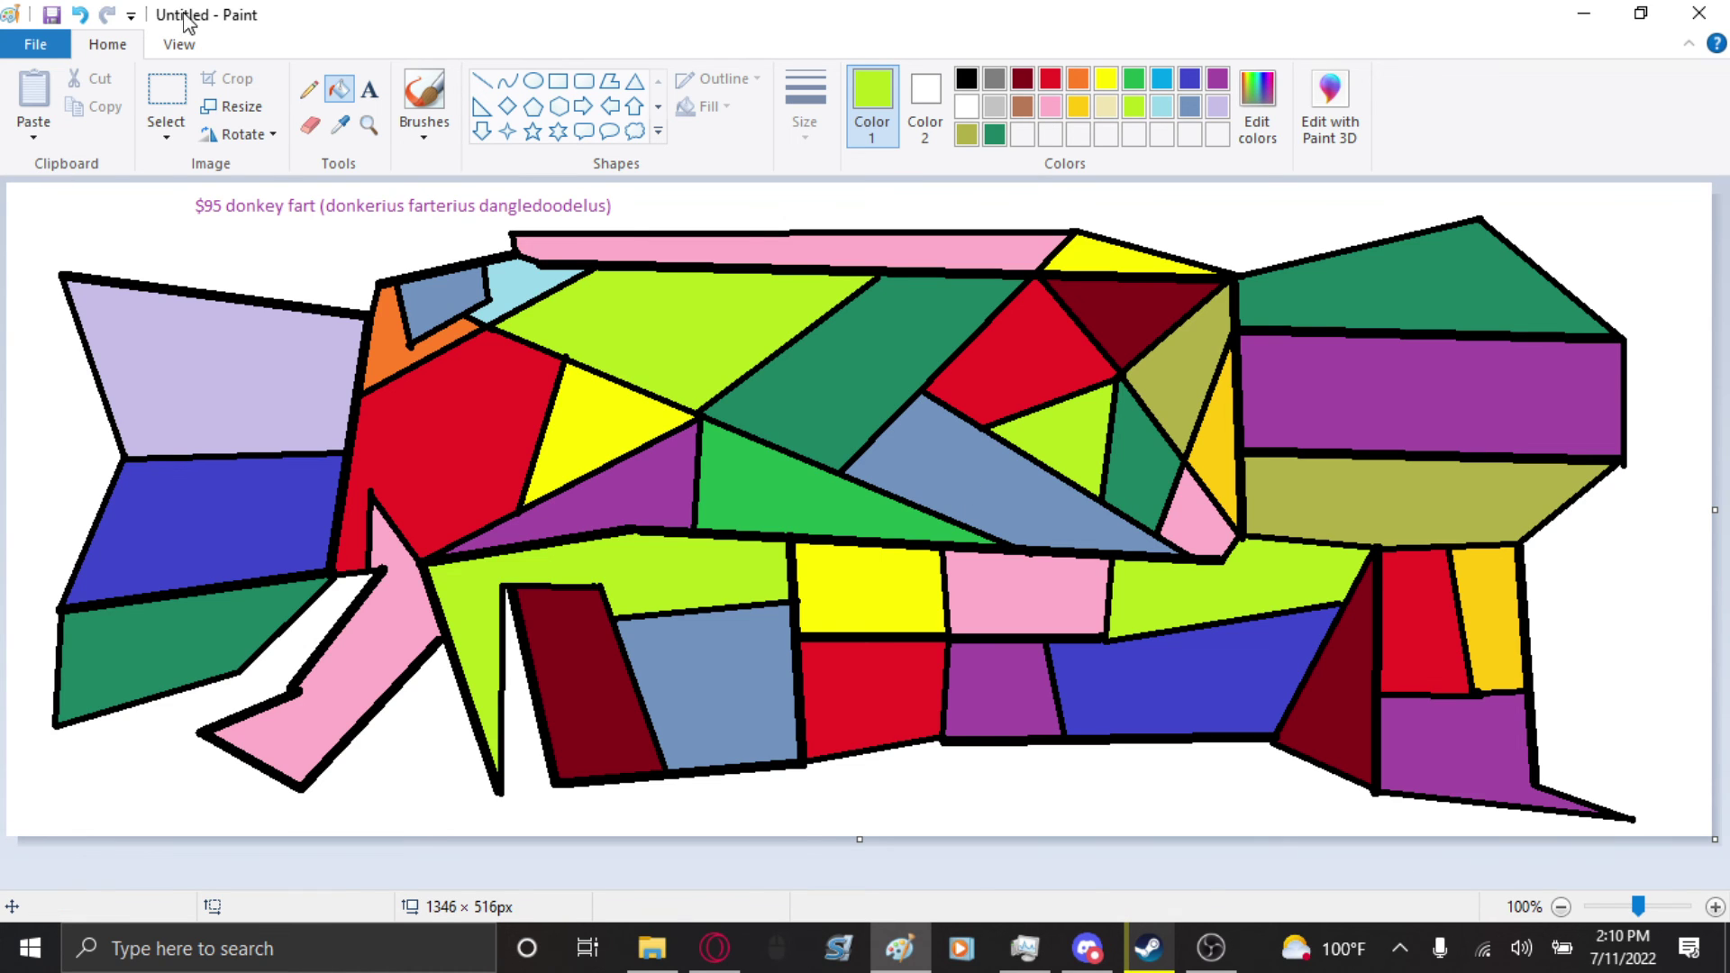
left_click(180, 44)
left_click(107, 43)
left_click(15, 16)
left_click(350, 13)
- Try a gray fill on the canvas background around the gun and restore the background to white
left_click(966, 79)
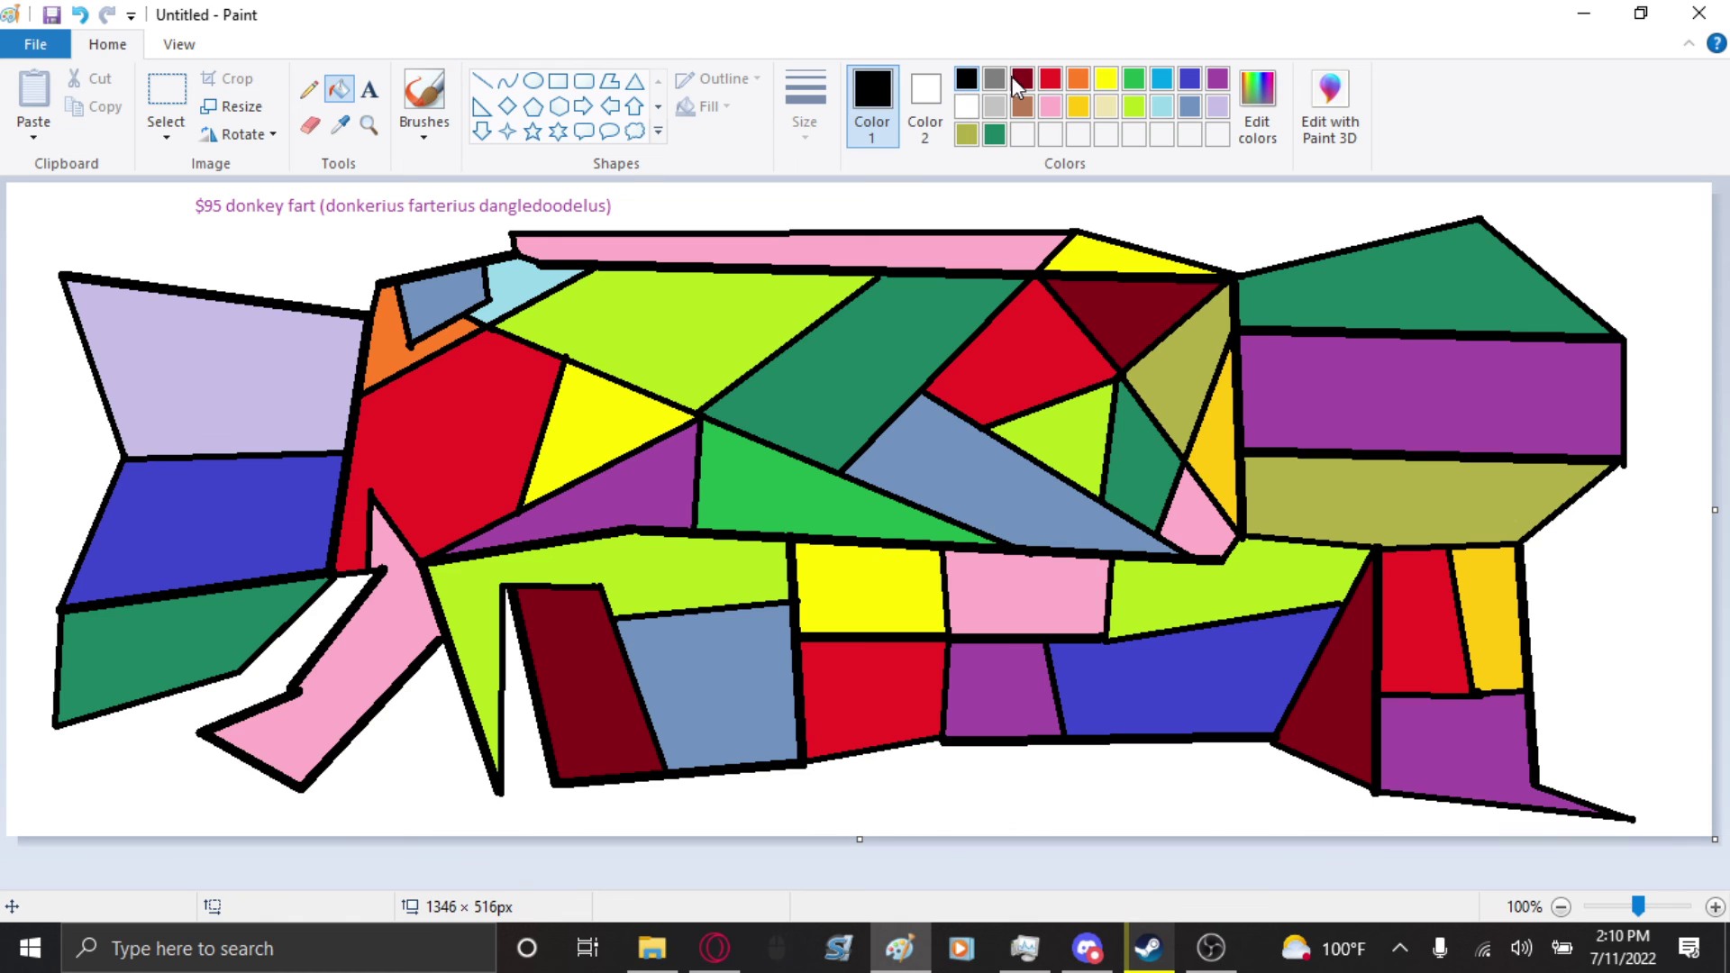
left_click(1133, 79)
left_click(1106, 80)
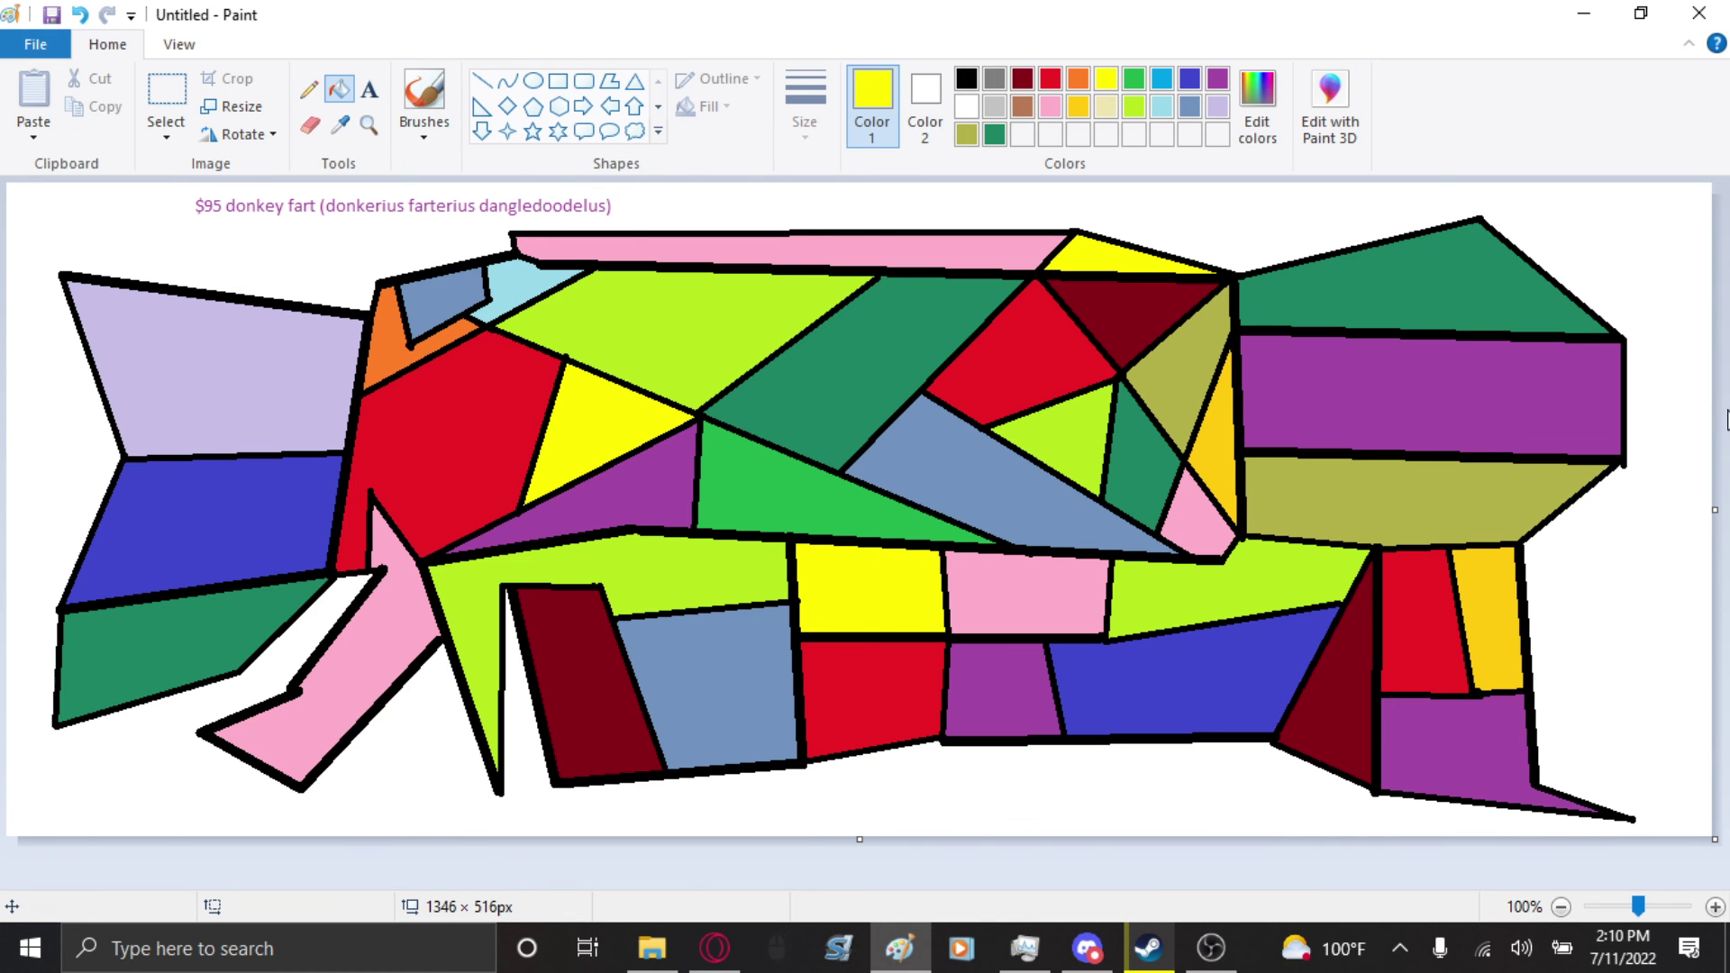
left_click(994, 79)
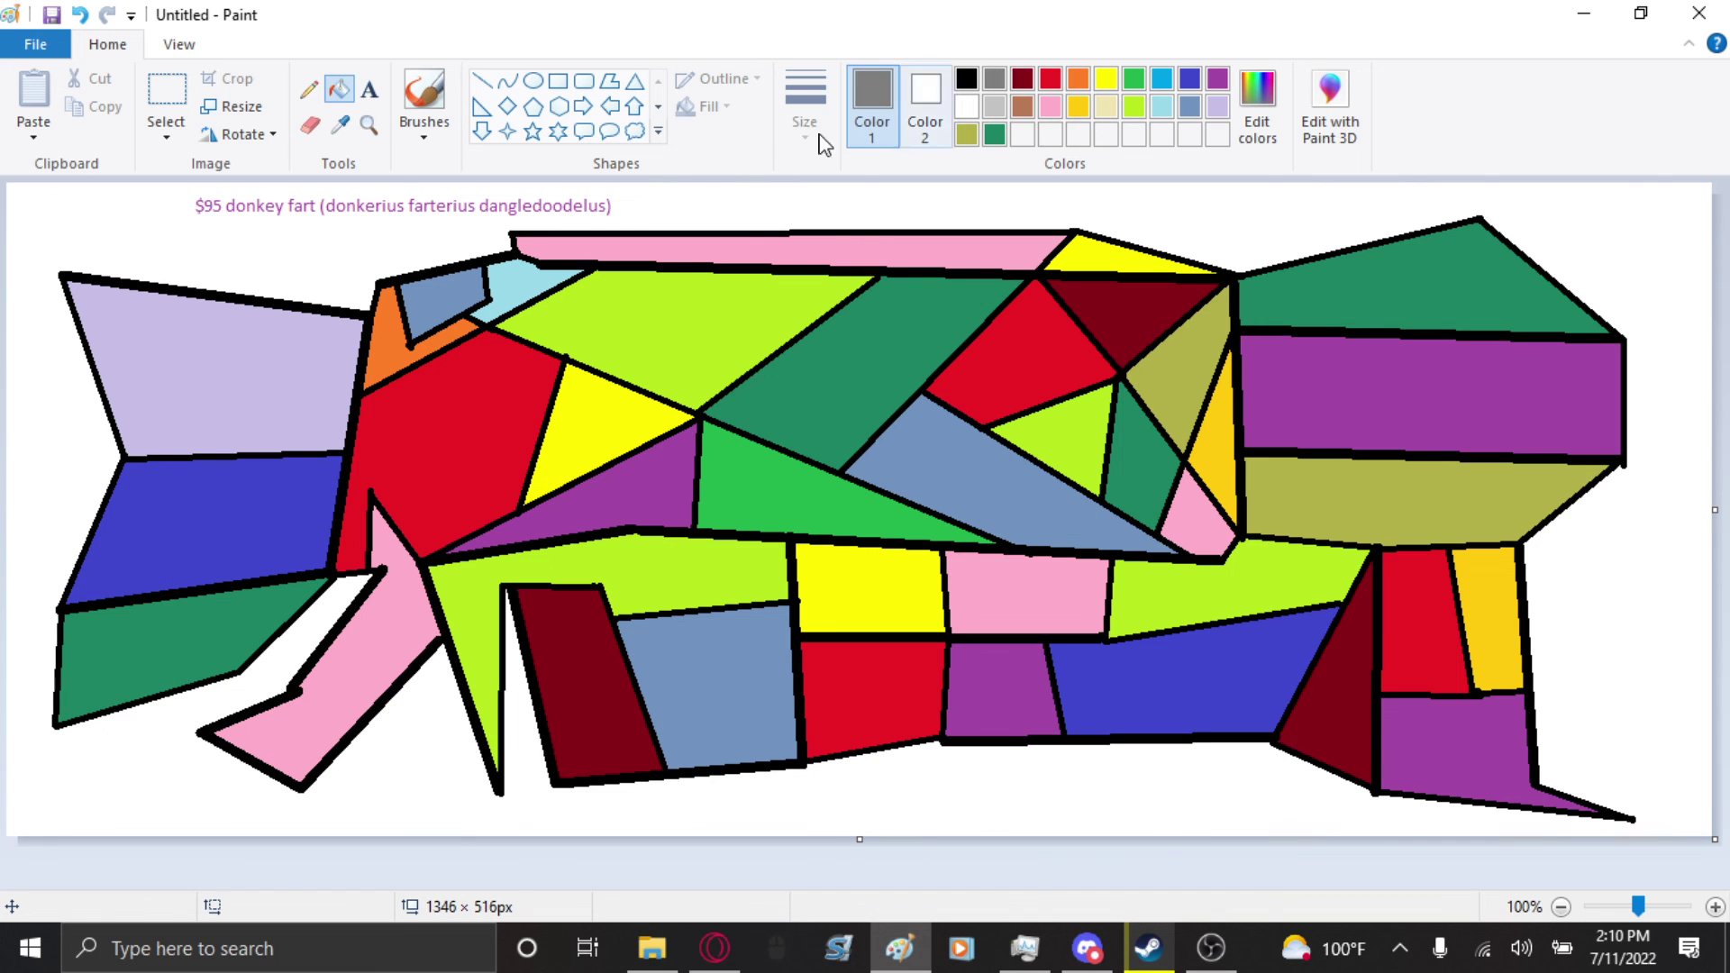
left_click(363, 231)
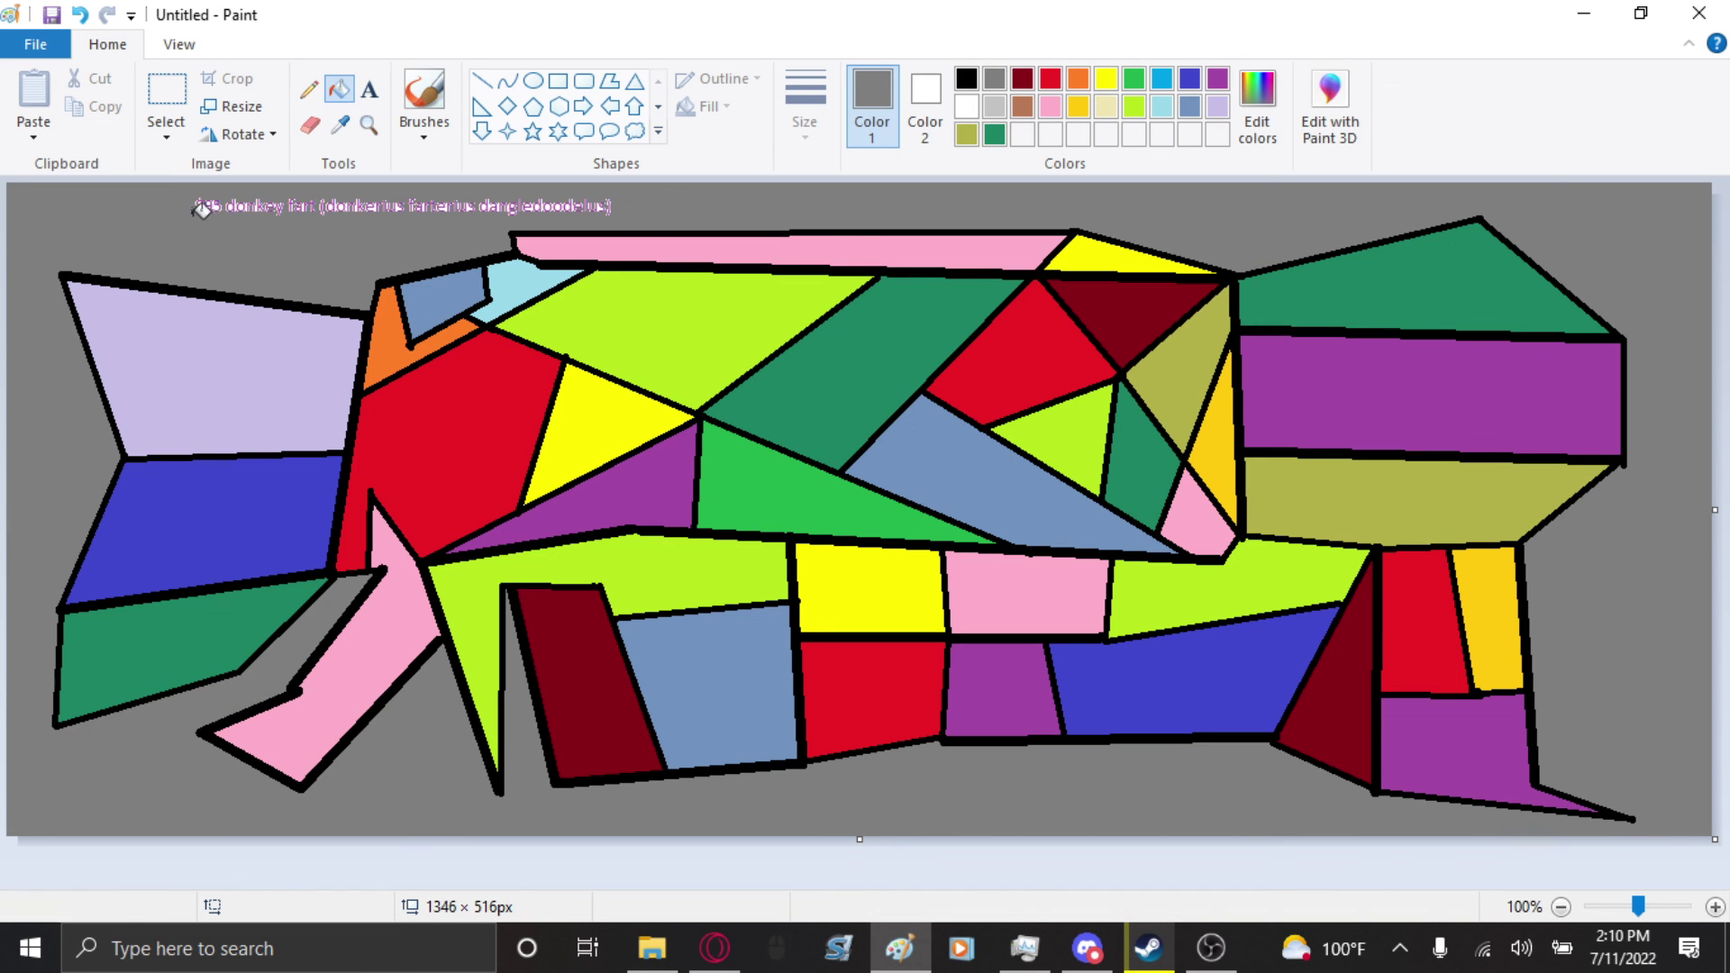
left_click(967, 107)
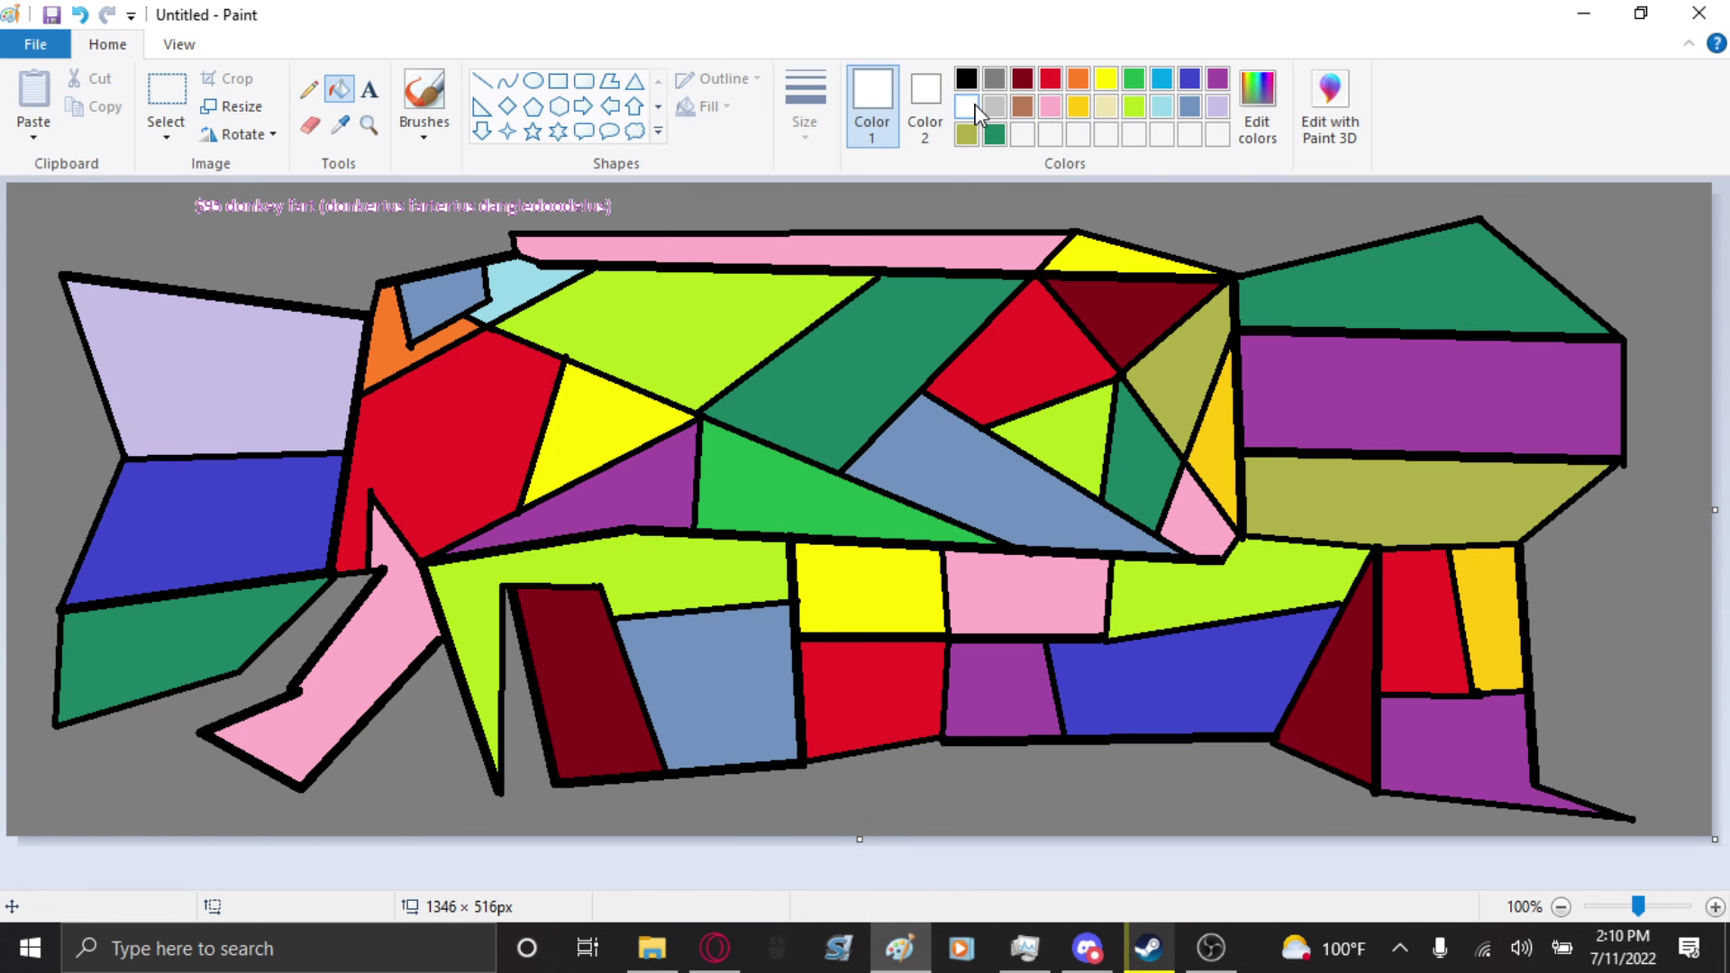
left_click(946, 187)
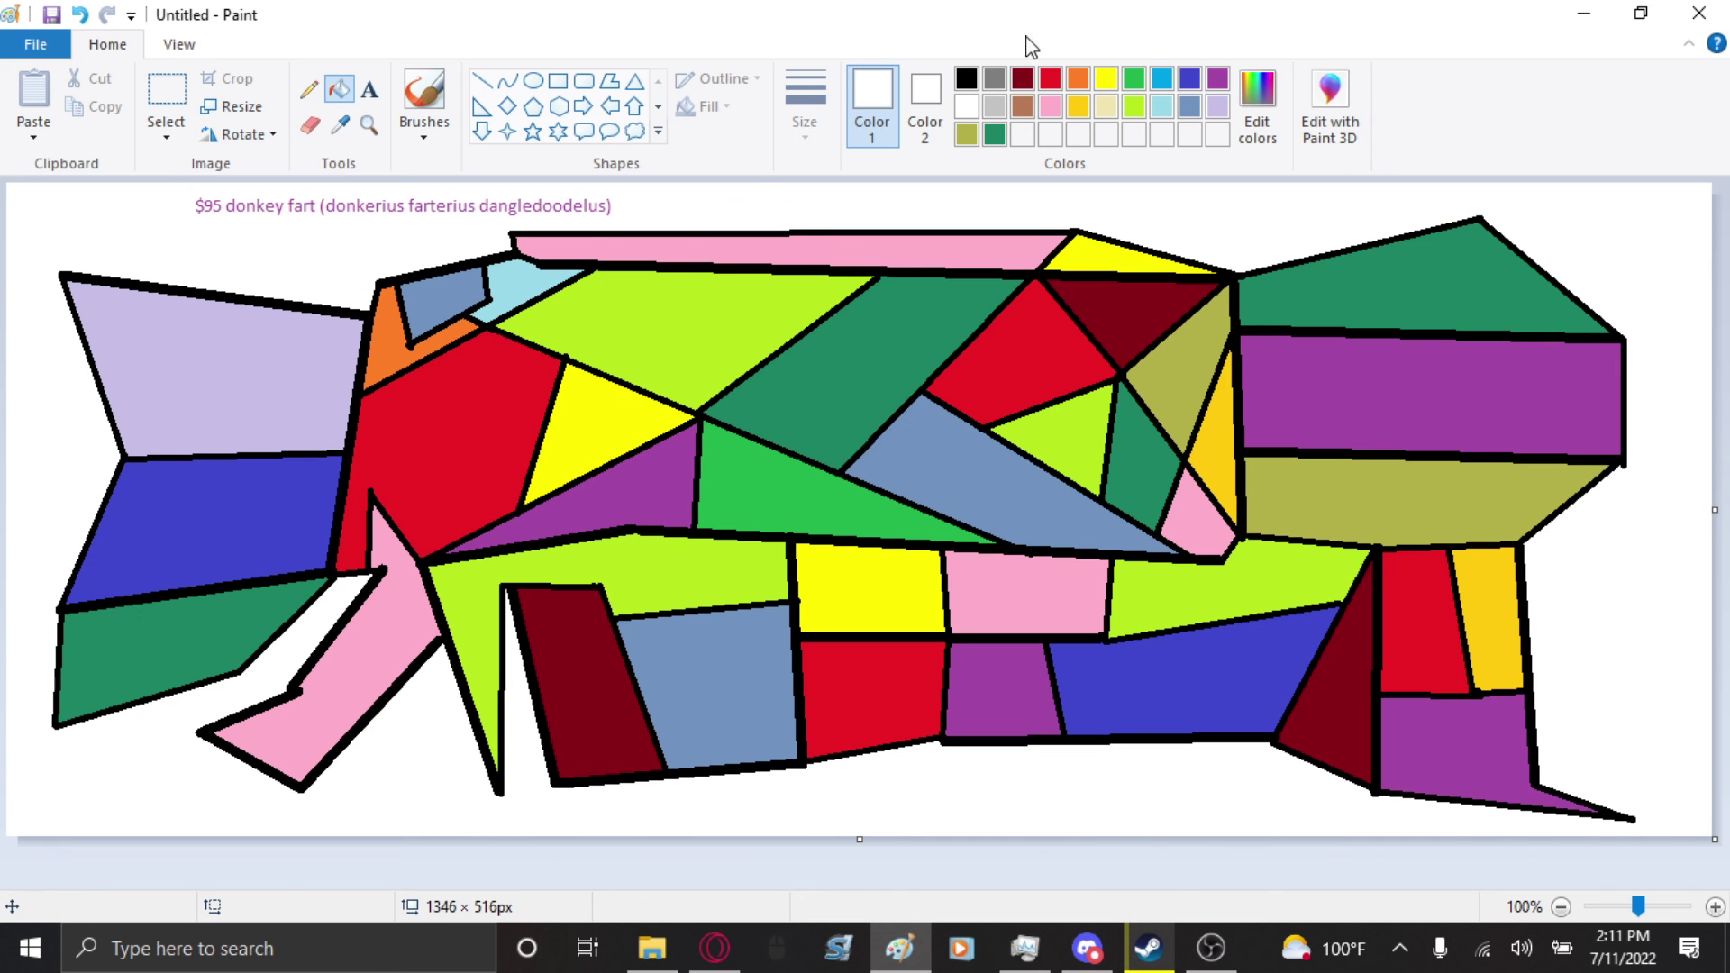
- Refill the olive section below the dark red triangle at the front of the body with turquoise blue
left_click(1106, 106)
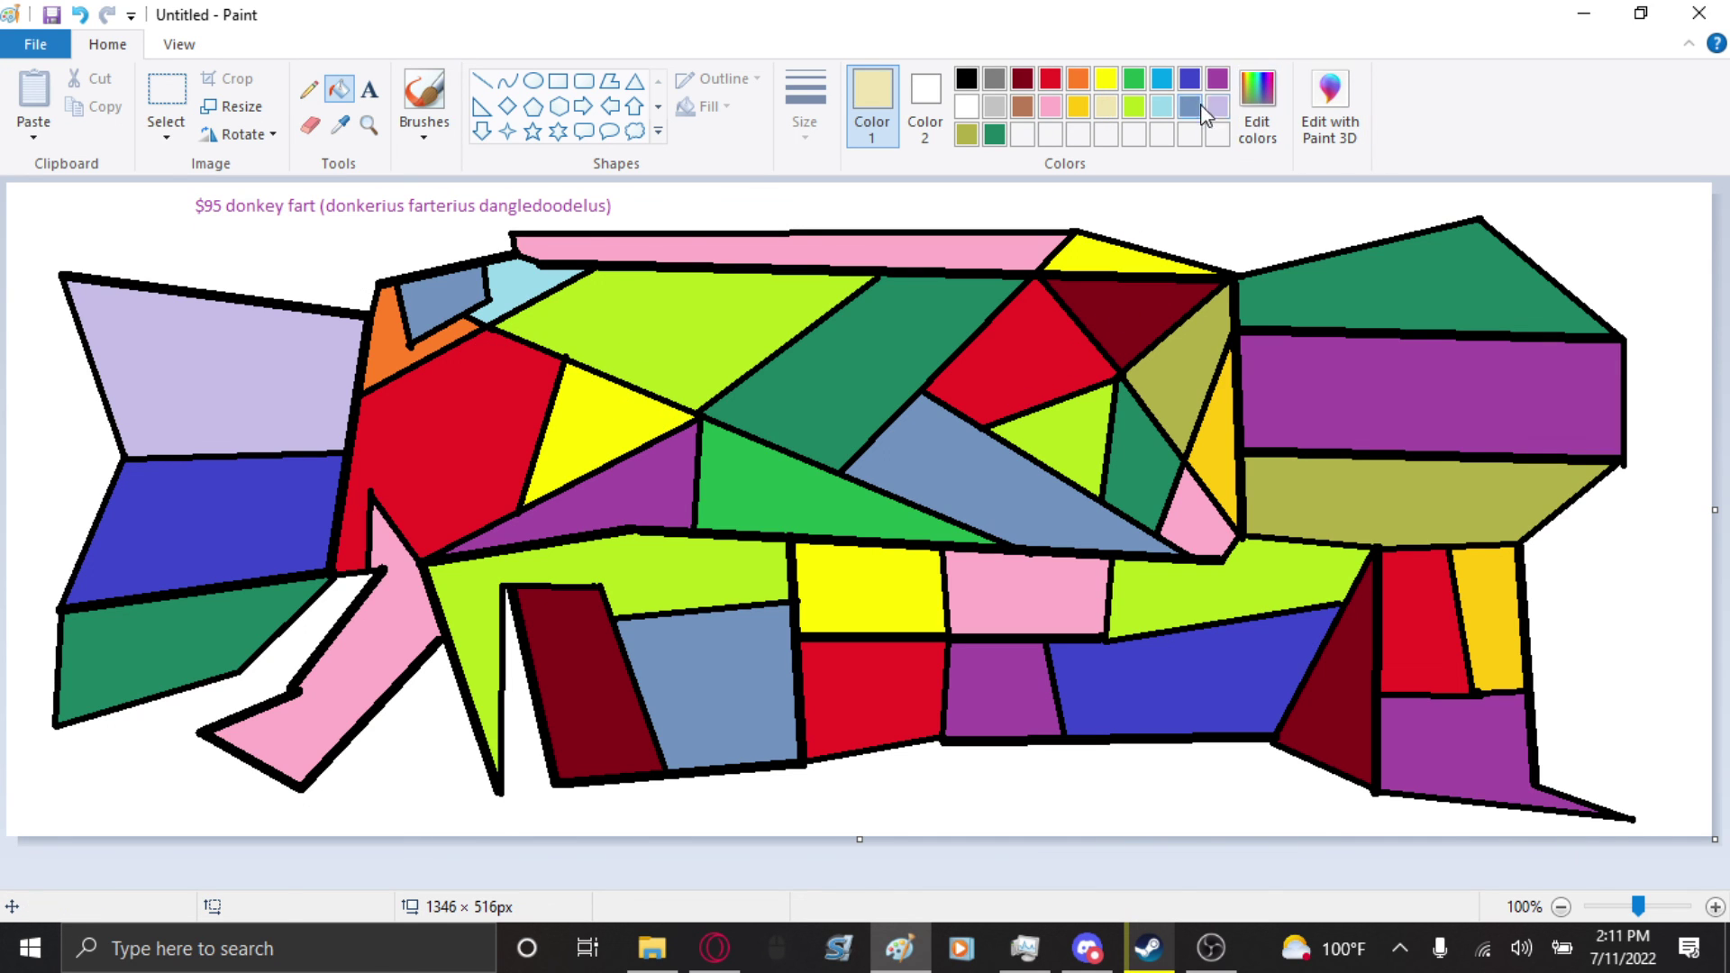
left_click(1160, 79)
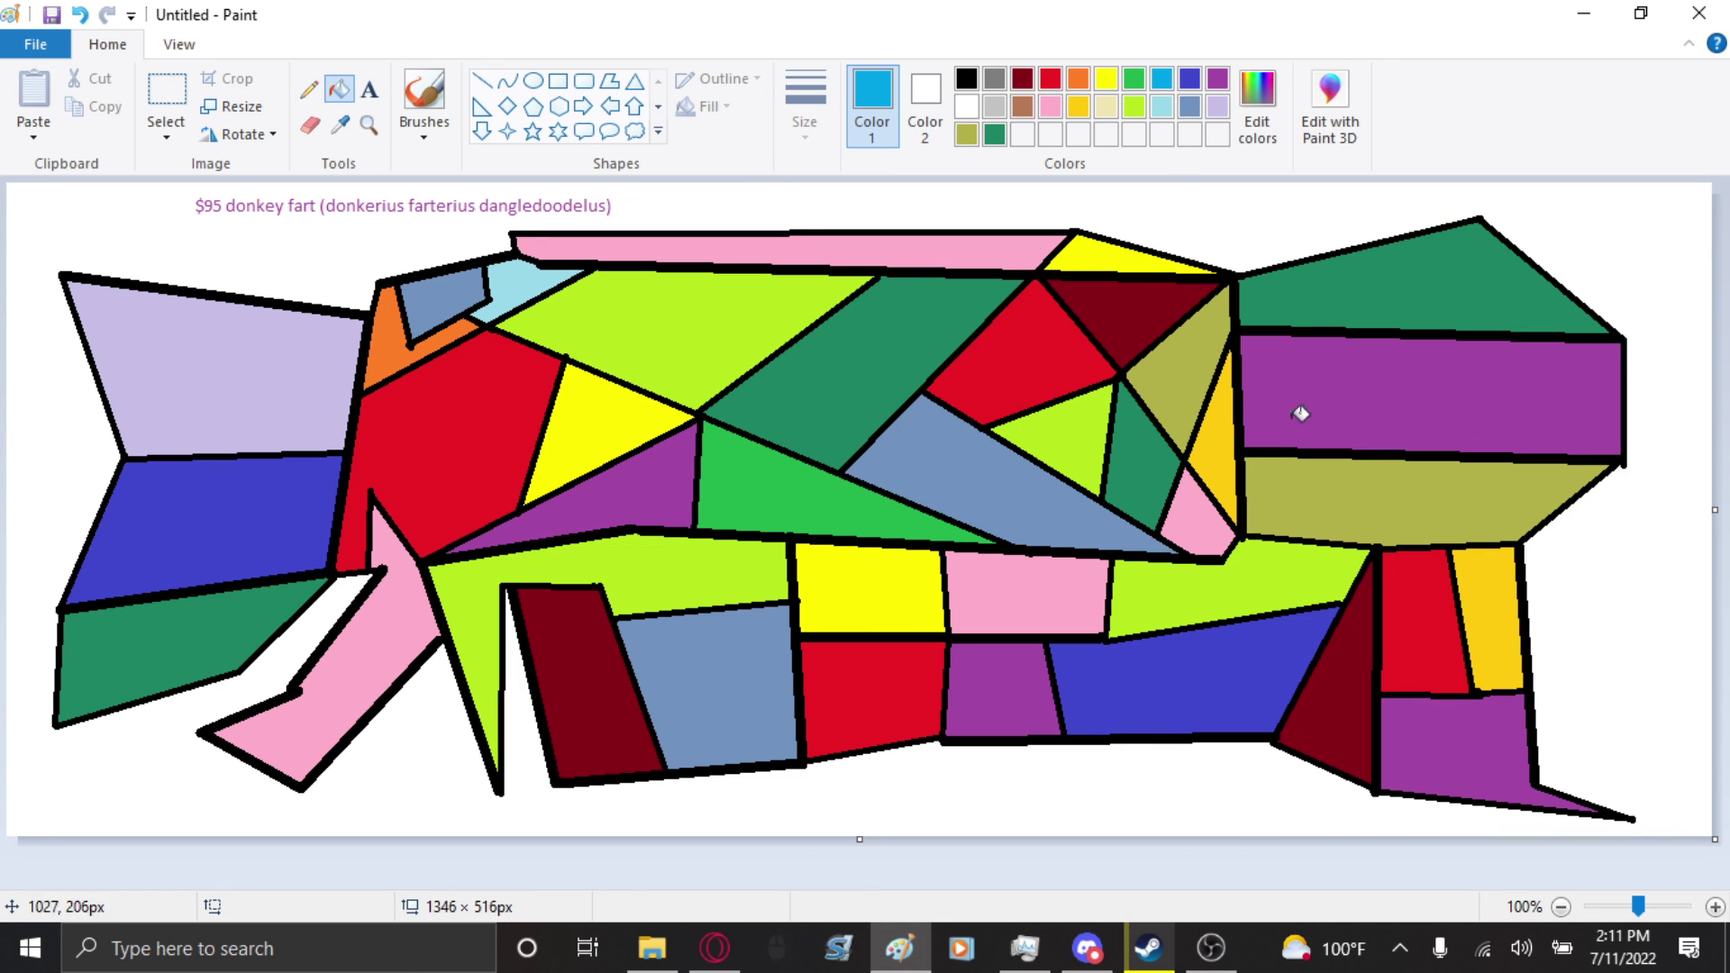
left_click(1211, 363)
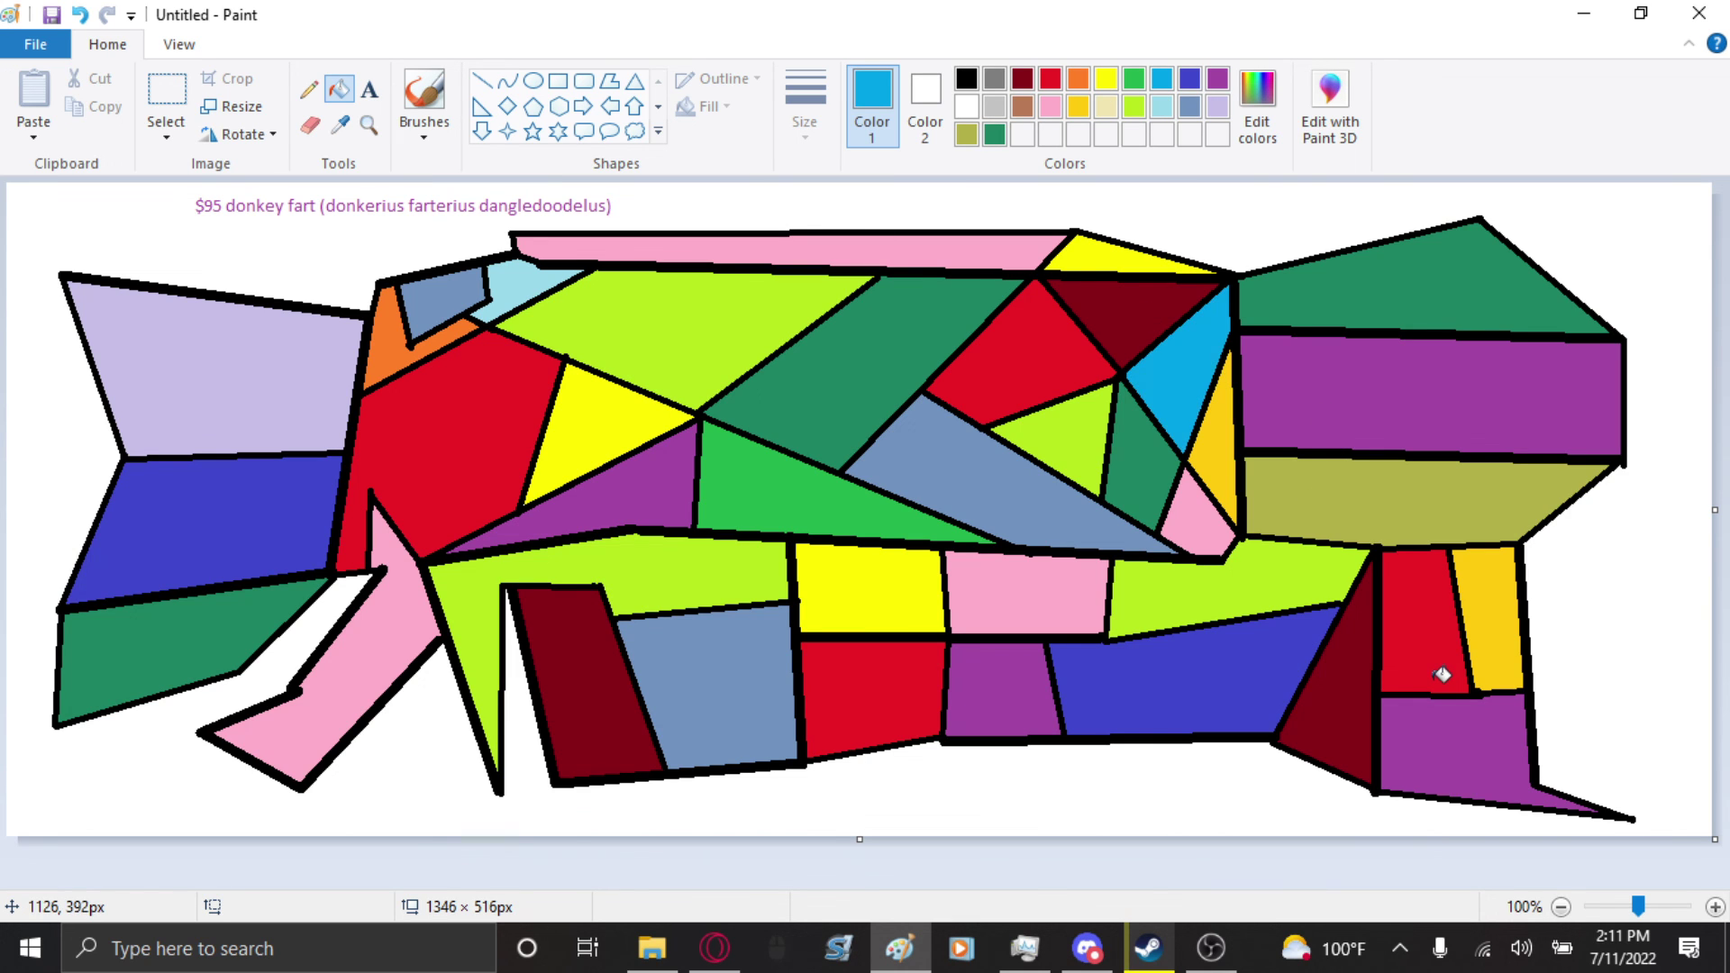